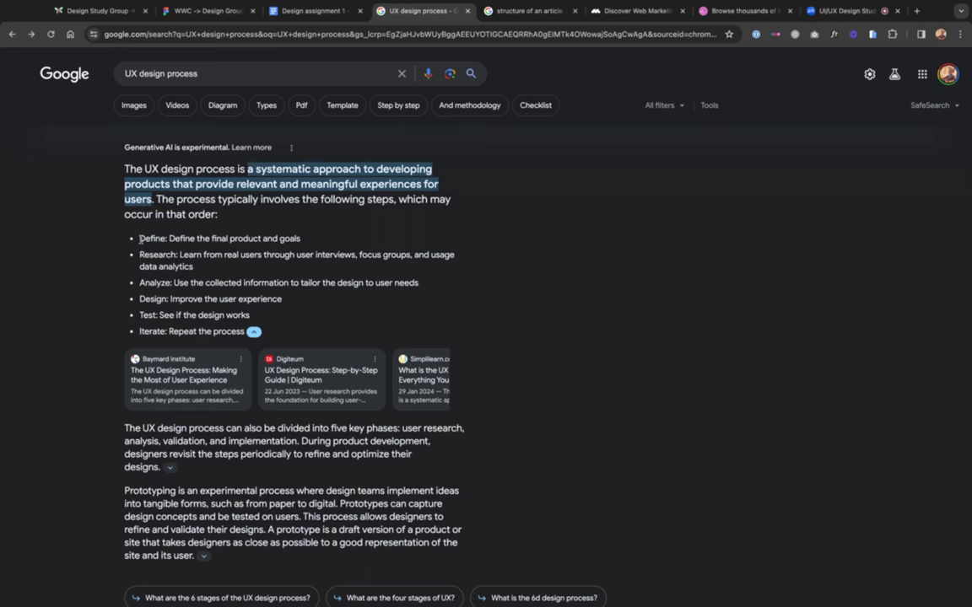
Step: Review the Define and Research stages of the UX design process in the search results
{"action": "left_click_drag", "start_coordinate": [140, 239], "coordinate": [166, 238]}
{"action": "triple_click", "coordinate": [195, 239]}
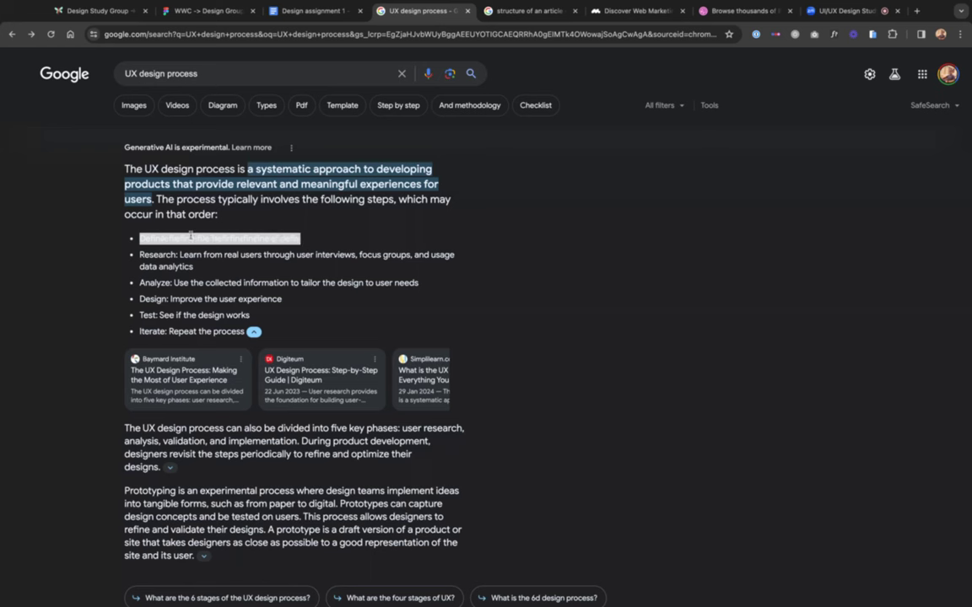
{"action": "triple_click", "coordinate": [211, 245]}
{"action": "double_click", "coordinate": [188, 255]}
{"action": "left_click", "coordinate": [178, 255]}
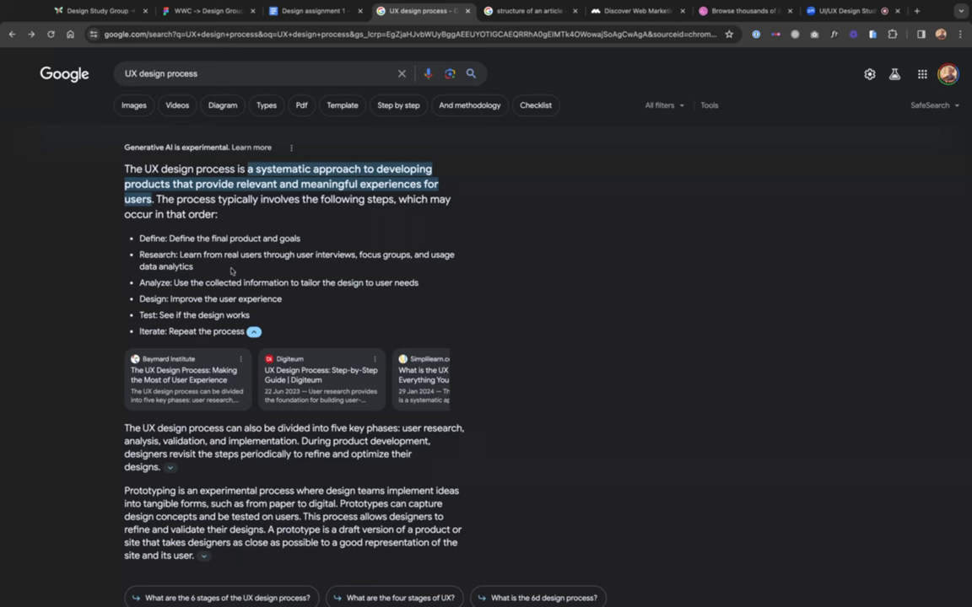
Step: Bring the "How To Structure a Blog Post" infographic from the image search into Figma's "Module 2: Blog Design UX" page
{"action": "left_click", "coordinate": [521, 12]}
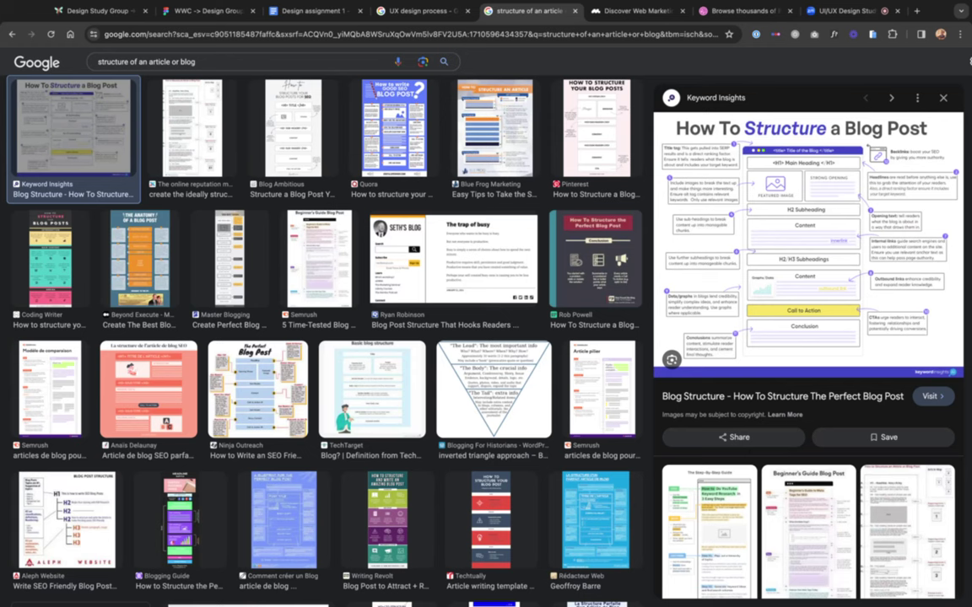
{"action": "left_click", "coordinate": [422, 11]}
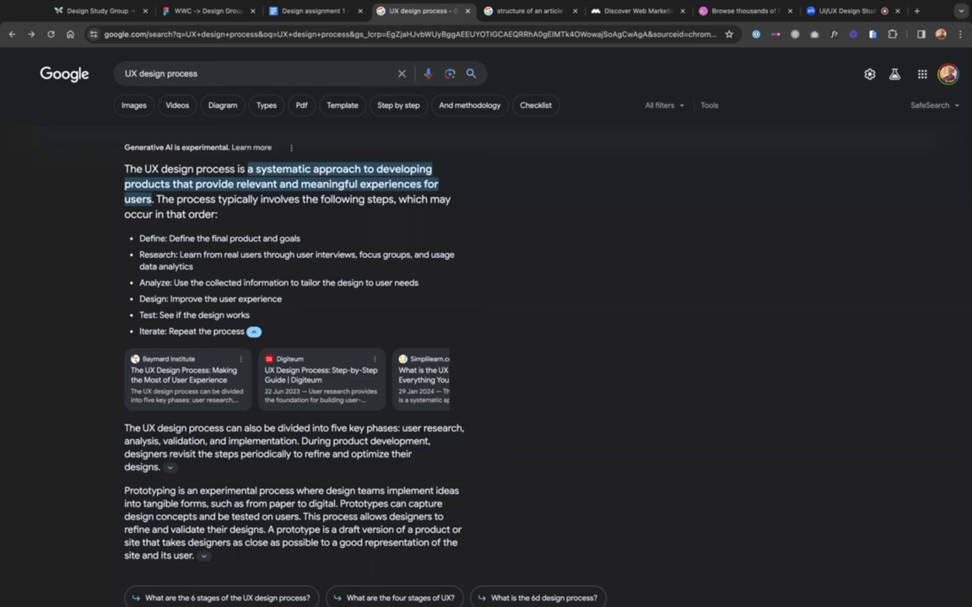
{"action": "left_click", "coordinate": [525, 12]}
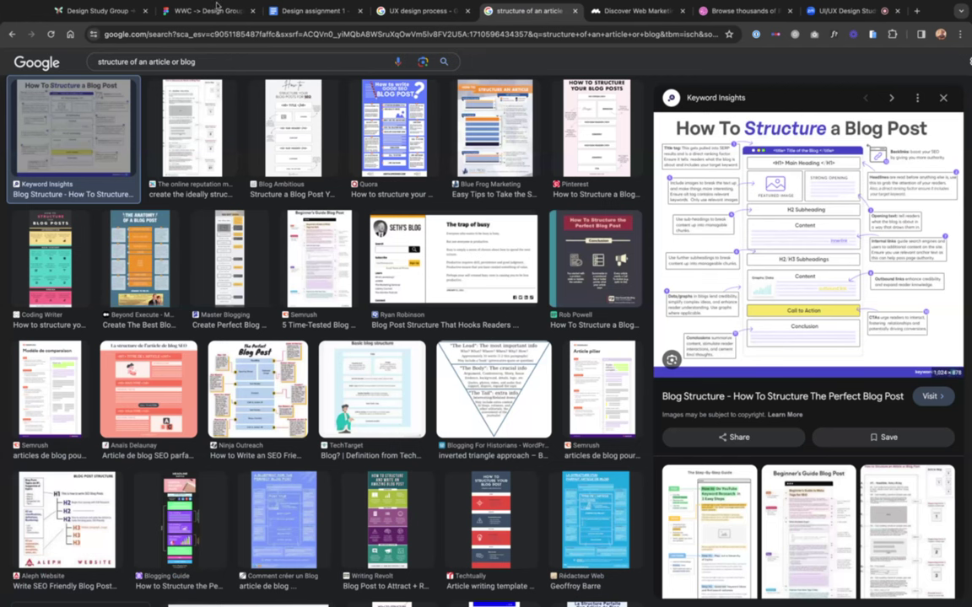
{"action": "left_click", "coordinate": [88, 14]}
{"action": "left_click", "coordinate": [206, 11]}
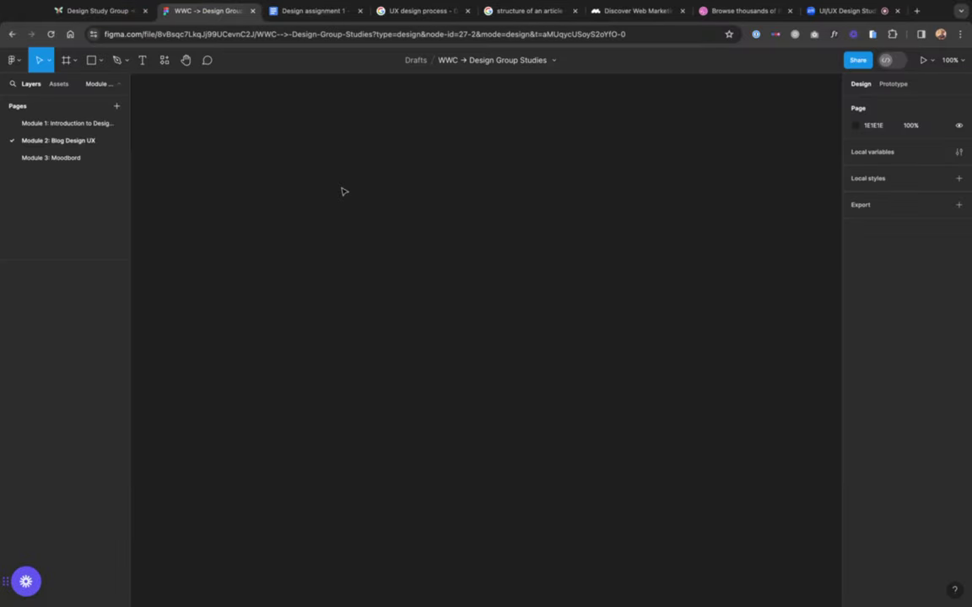
{"action": "key", "text": "ctrl+v"}
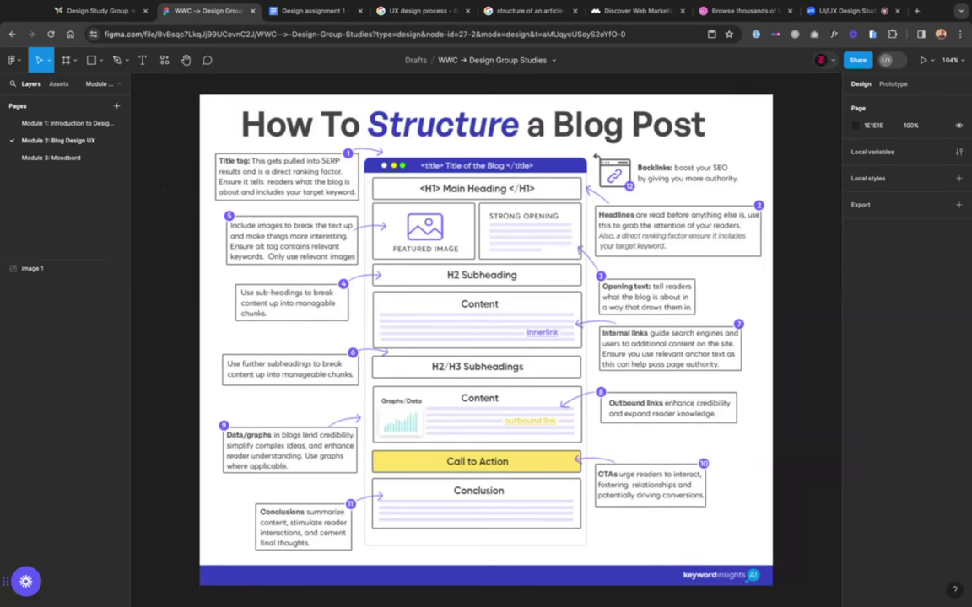
{"action": "left_click", "coordinate": [117, 108]}
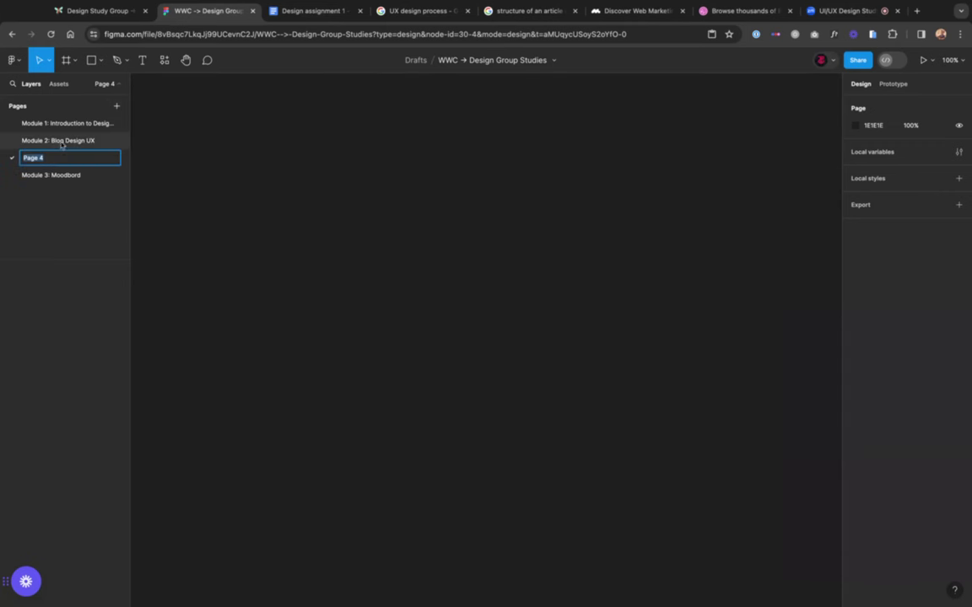
{"action": "type", "text": "Label"}
{"action": "key", "text": "Return"}
{"action": "key", "text": "ctrl+z"}
{"action": "key", "text": "ctrl+z"}
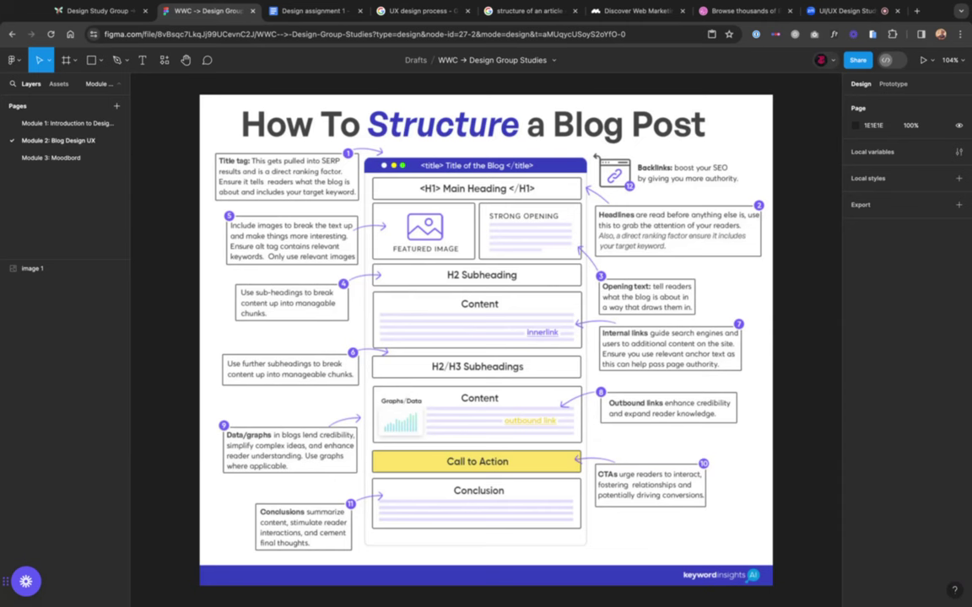
Step: Add a text layer reading "Heading" on the empty canvas beside the infographic
{"action": "left_click", "coordinate": [264, 153]}
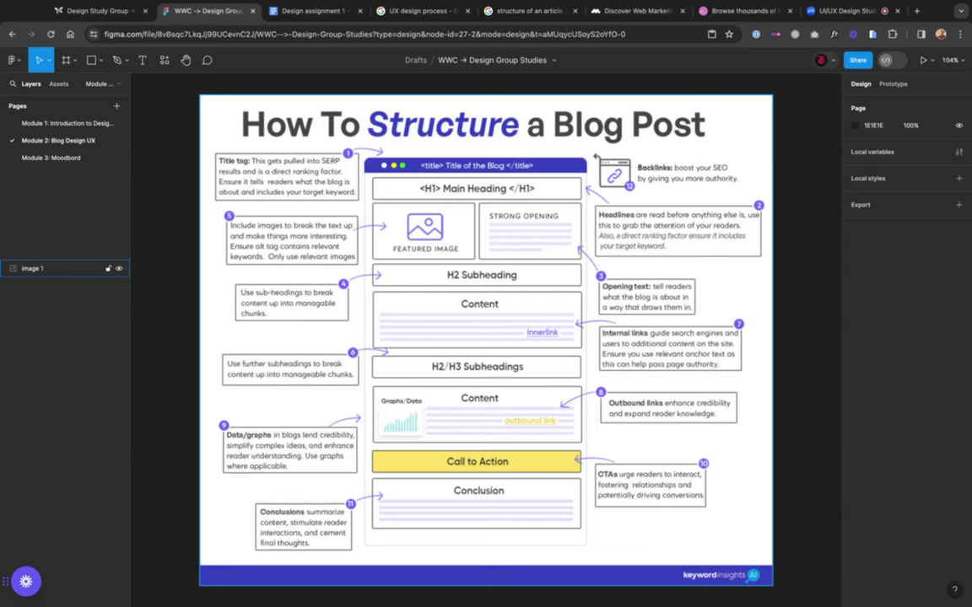
{"action": "scroll", "coordinate": [485, 190], "scroll_direction": "down", "scroll_amount": 5}
{"action": "scroll", "coordinate": [485, 190], "scroll_direction": "up", "scroll_amount": 3}
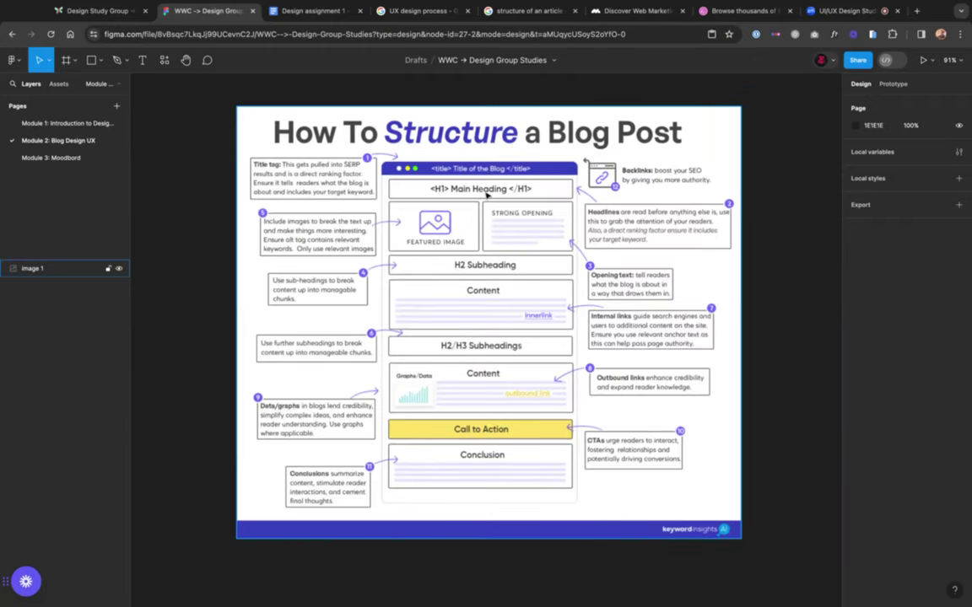
{"action": "scroll", "coordinate": [486, 194], "scroll_direction": "right", "scroll_amount": 3}
{"action": "scroll", "coordinate": [533, 162], "scroll_direction": "right", "scroll_amount": 2}
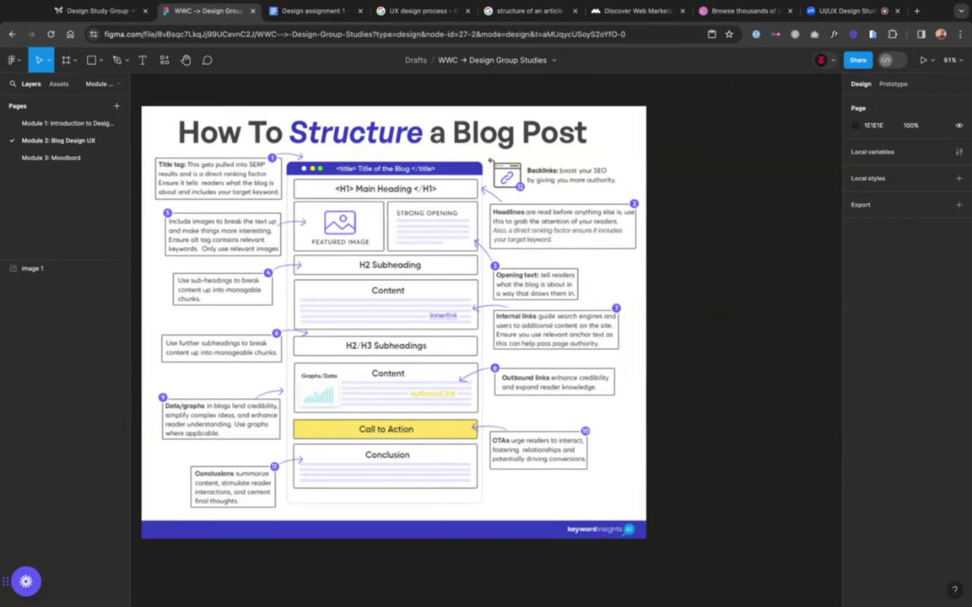
{"action": "scroll", "coordinate": [506, 160], "scroll_direction": "down", "scroll_amount": 4}
{"action": "scroll", "coordinate": [472, 156], "scroll_direction": "up", "scroll_amount": 4}
{"action": "scroll", "coordinate": [700, 205], "scroll_direction": "right", "scroll_amount": 1}
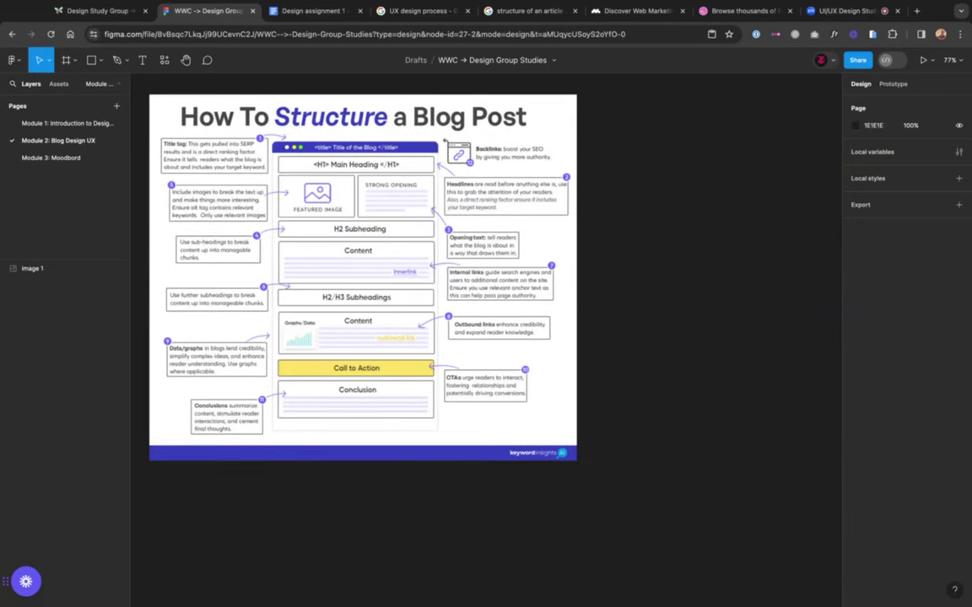
{"action": "key", "text": "t"}
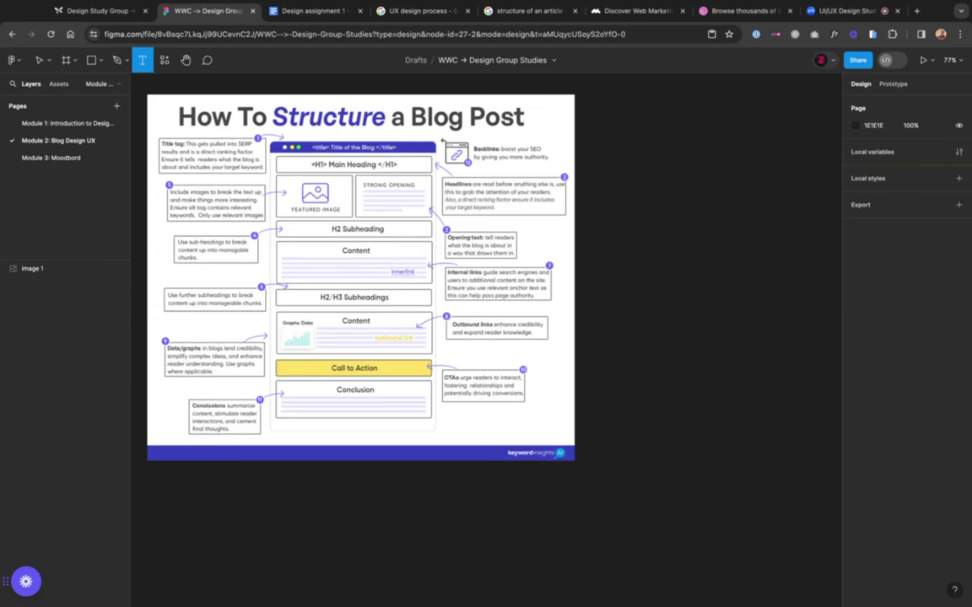
{"action": "left_click", "coordinate": [593, 117]}
{"action": "key", "text": "Escape"}
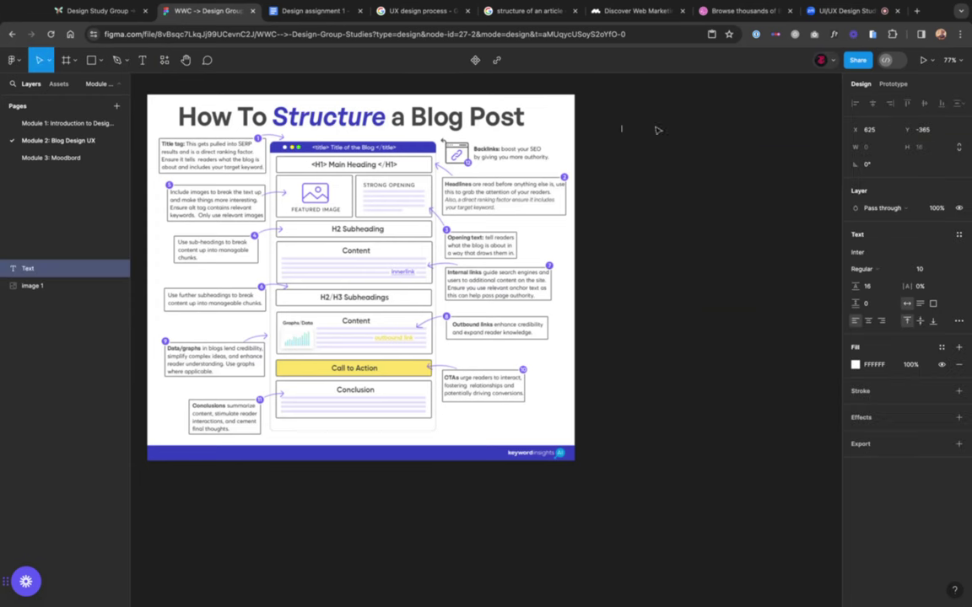
{"action": "type", "text": "Heading"}
{"action": "key", "text": "Escape"}
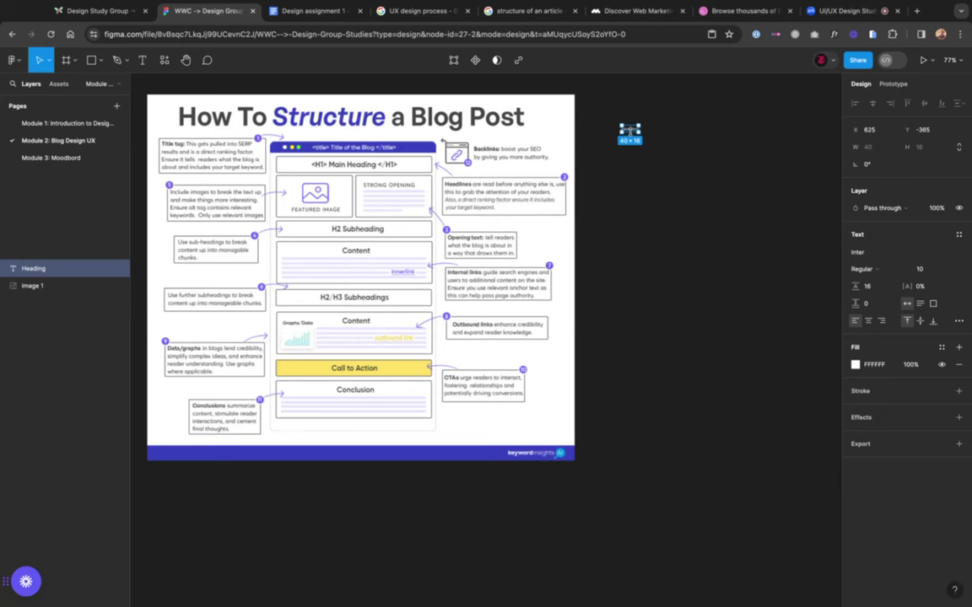
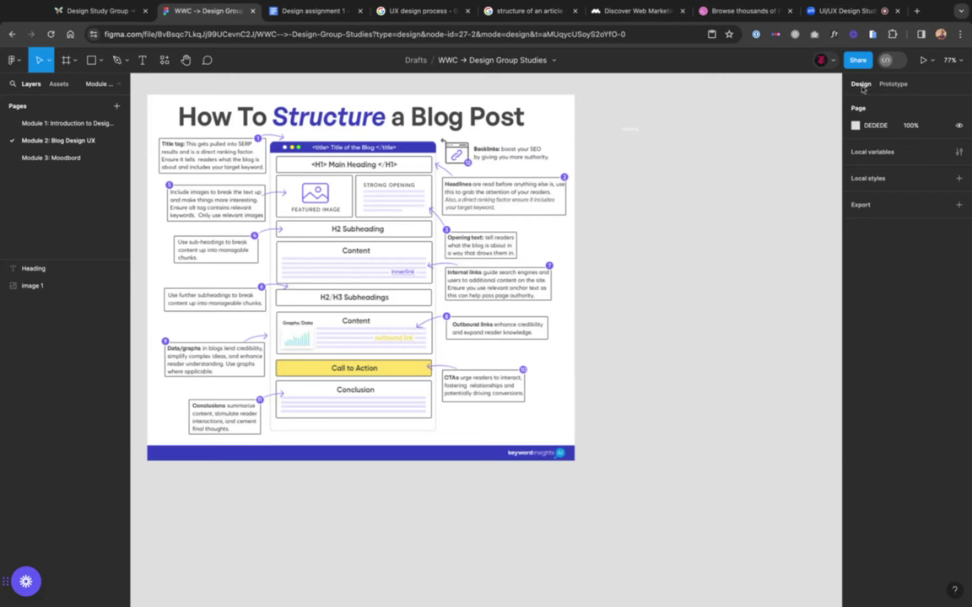
Step: Set the page background colour to dark grey 2C2C2C
{"action": "left_click", "coordinate": [855, 125]}
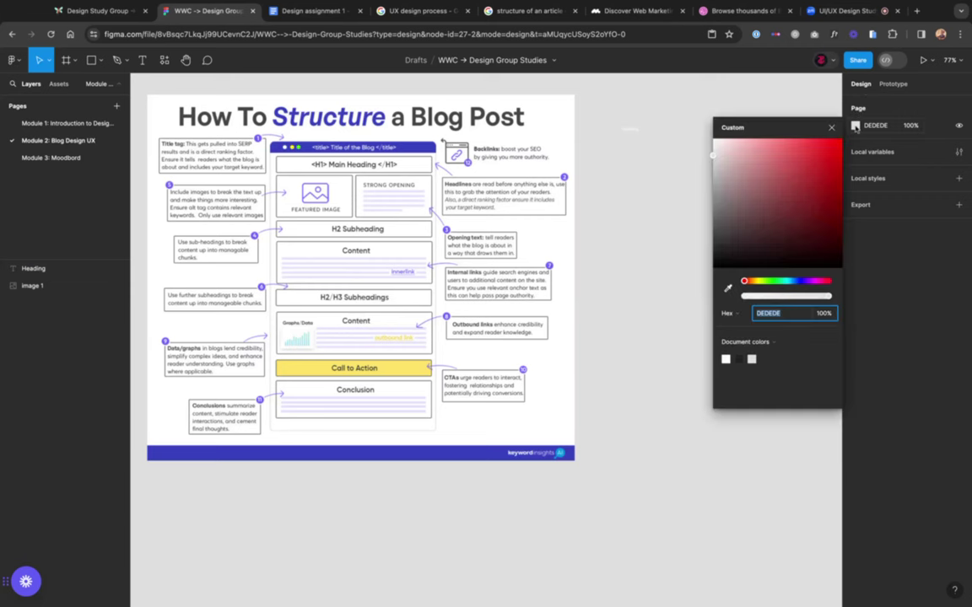
{"action": "type", "text": "313131"}
{"action": "key", "text": "Return"}
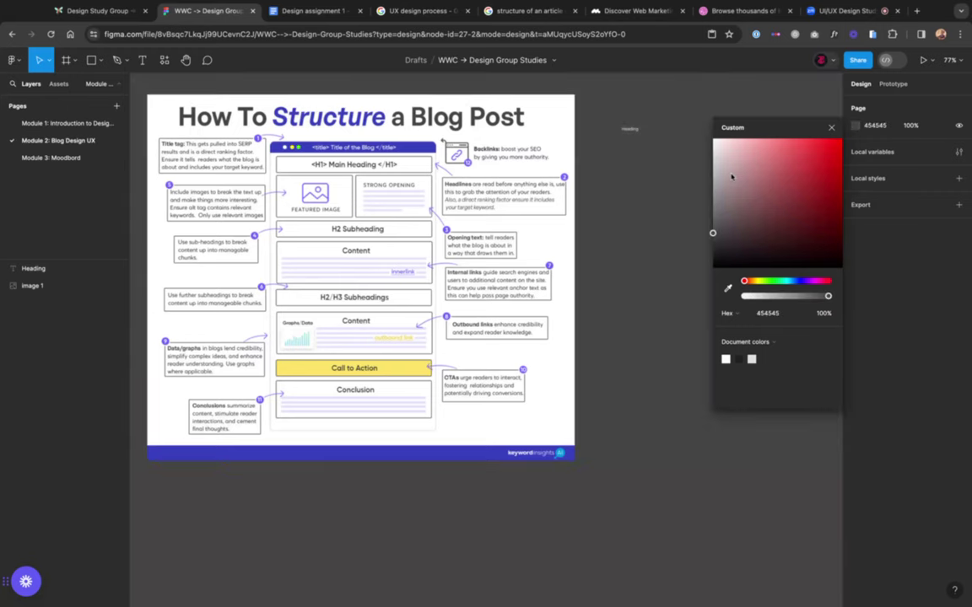
{"action": "left_click_drag", "start_coordinate": [712, 243], "coordinate": [712, 245]}
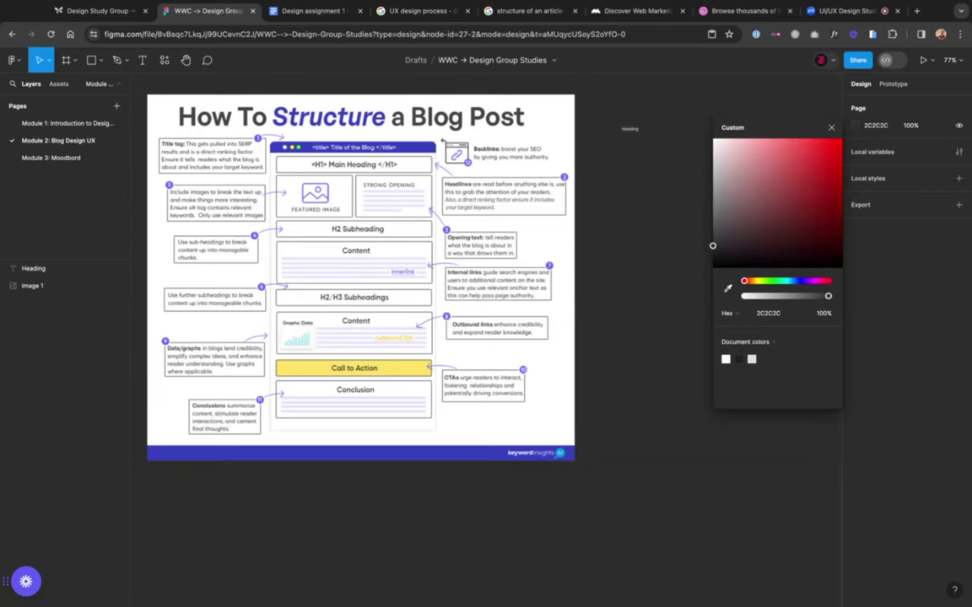
{"action": "left_click", "coordinate": [618, 185]}
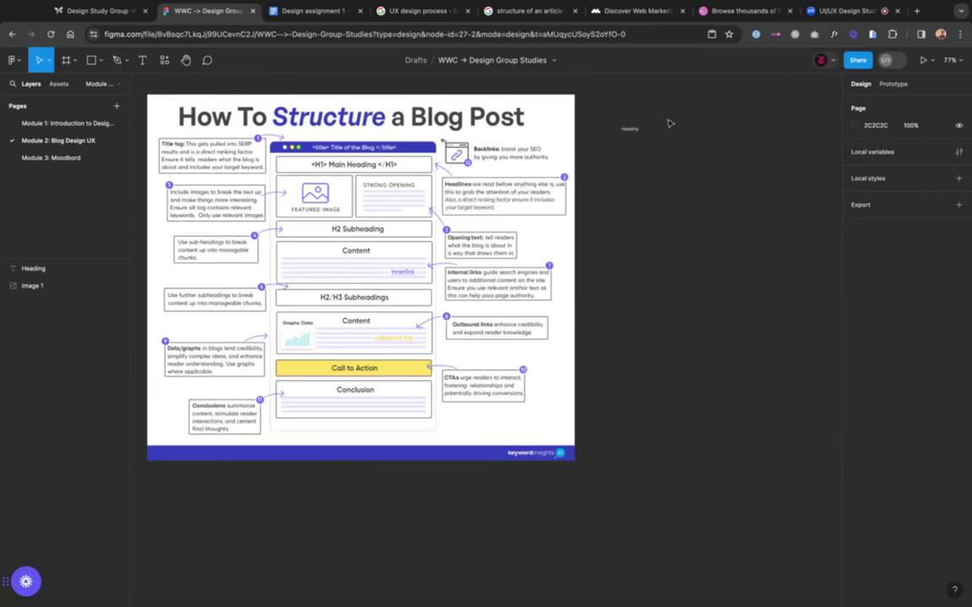
Step: Add a second "Heading" text layer and move it above the first one, to about X 588, Y -439
{"action": "scroll", "coordinate": [670, 123], "scroll_direction": "up", "scroll_amount": 5}
{"action": "scroll", "coordinate": [669, 124], "scroll_direction": "down", "scroll_amount": 1}
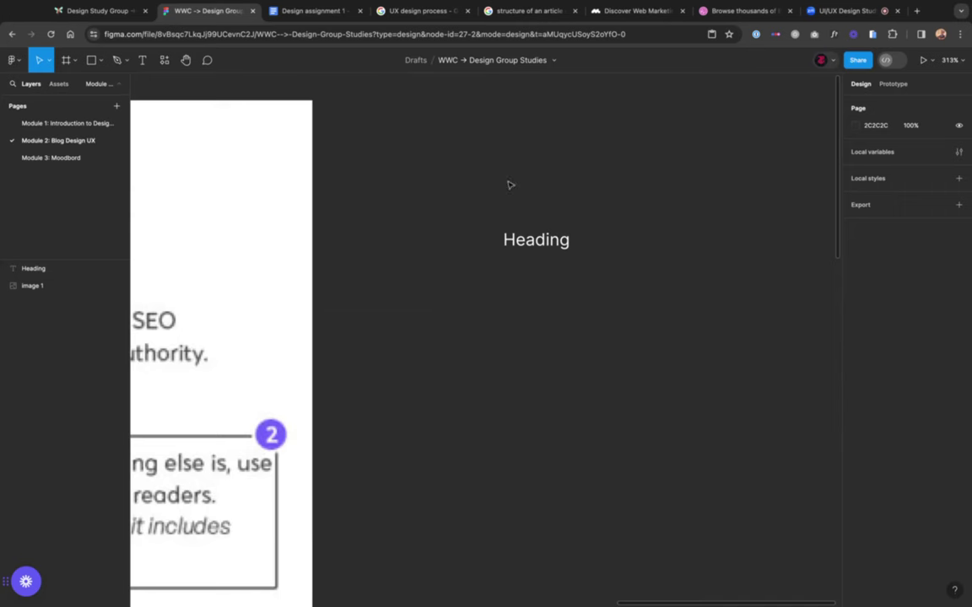
{"action": "scroll", "coordinate": [480, 187], "scroll_direction": "down", "scroll_amount": 3}
{"action": "scroll", "coordinate": [481, 187], "scroll_direction": "up", "scroll_amount": 2}
{"action": "scroll", "coordinate": [480, 186], "scroll_direction": "down", "scroll_amount": 2}
{"action": "scroll", "coordinate": [481, 187], "scroll_direction": "up", "scroll_amount": 2}
{"action": "scroll", "coordinate": [480, 187], "scroll_direction": "down", "scroll_amount": 2}
{"action": "scroll", "coordinate": [436, 216], "scroll_direction": "up", "scroll_amount": 2}
{"action": "scroll", "coordinate": [436, 216], "scroll_direction": "down", "scroll_amount": 2}
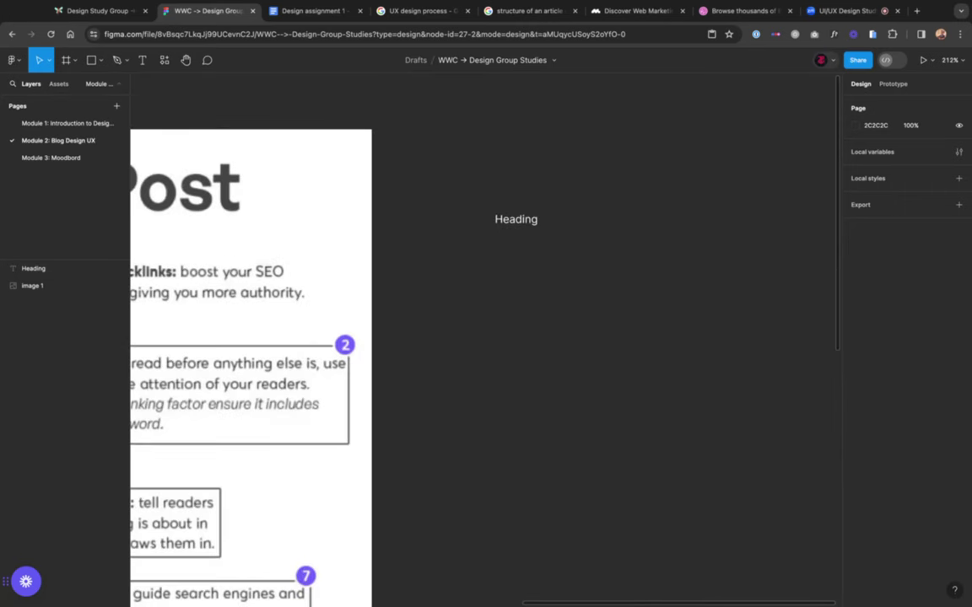
{"action": "scroll", "coordinate": [437, 217], "scroll_direction": "up", "scroll_amount": 3}
{"action": "scroll", "coordinate": [438, 217], "scroll_direction": "right", "scroll_amount": 2}
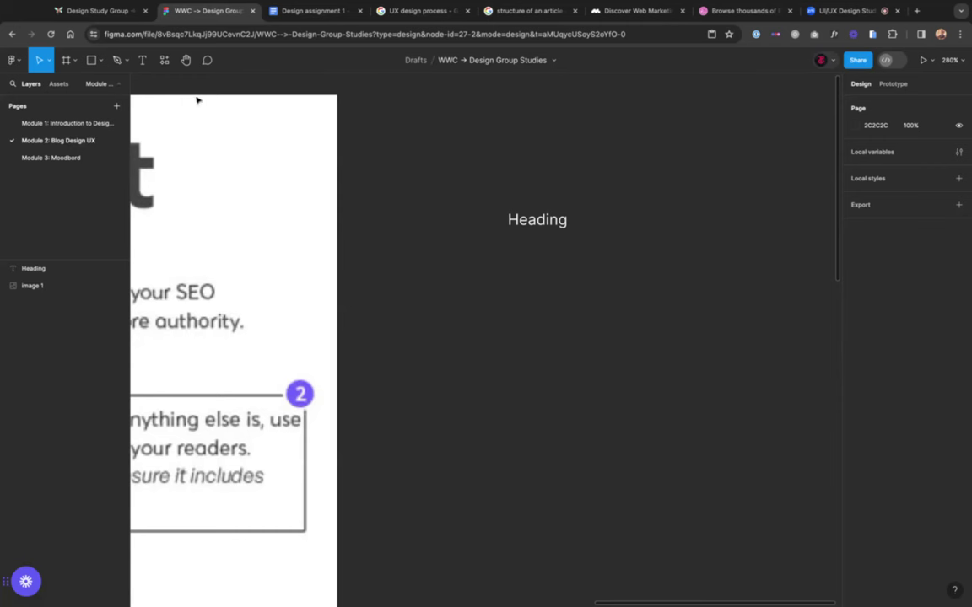
{"action": "left_click", "coordinate": [538, 224]}
{"action": "left_click", "coordinate": [445, 133]}
{"action": "left_click", "coordinate": [142, 60]}
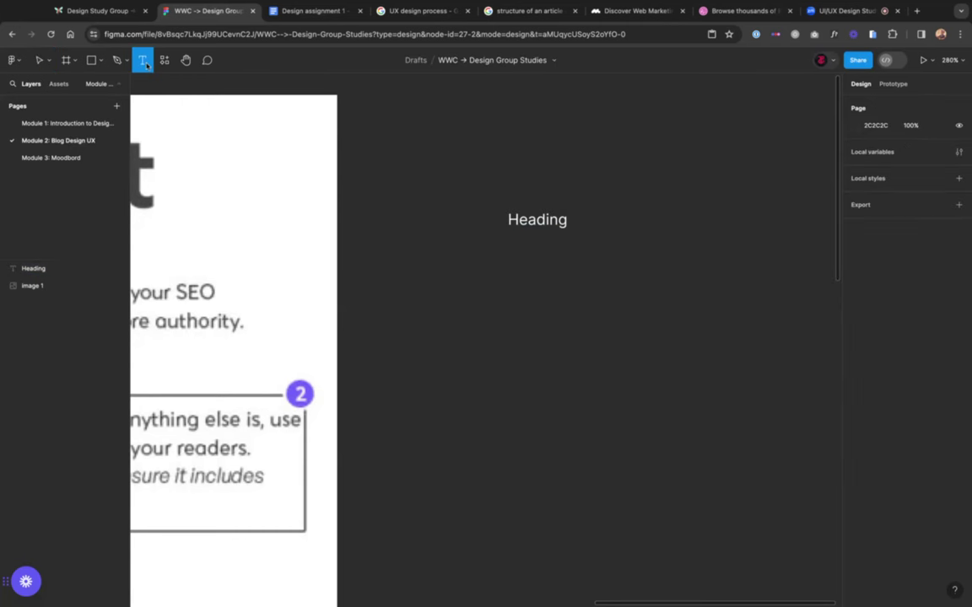
{"action": "left_click", "coordinate": [469, 142]}
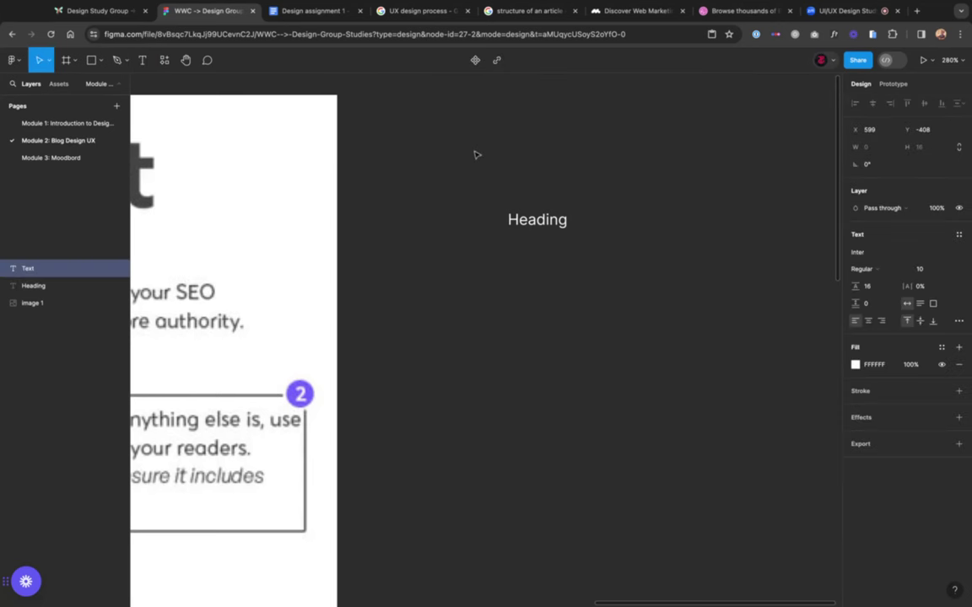
{"action": "type", "text": "Heading"}
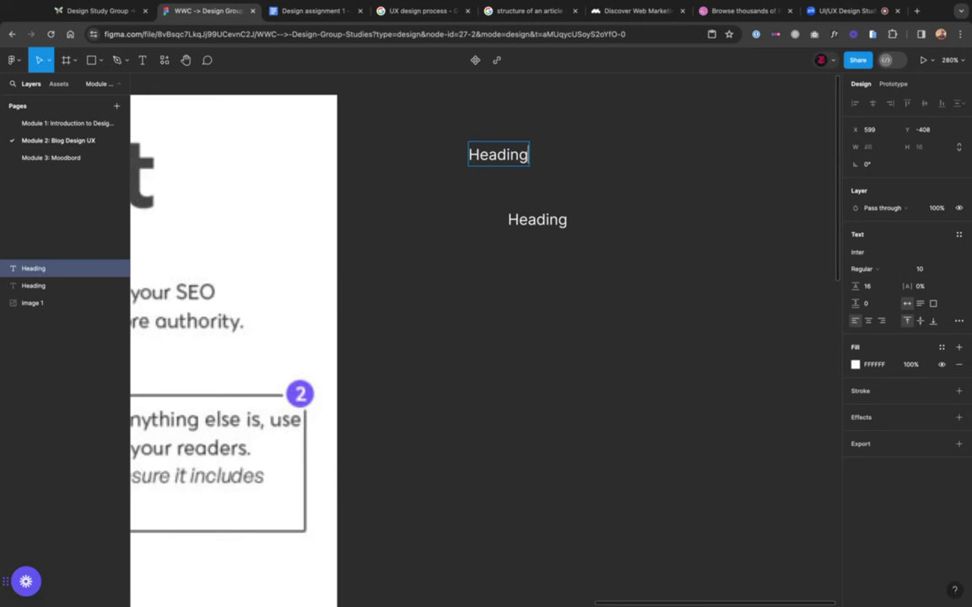
{"action": "key", "text": "Escape"}
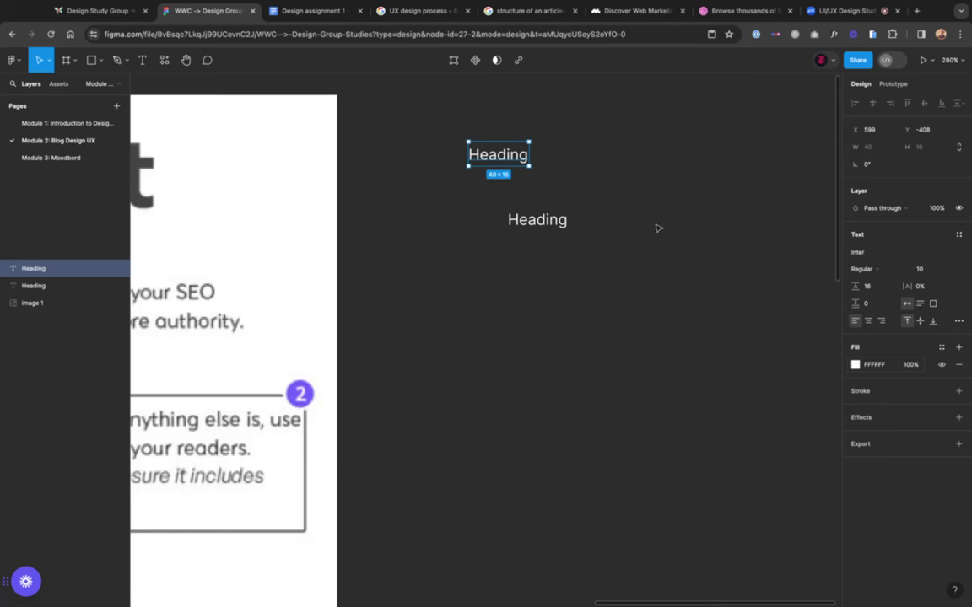
{"action": "left_click_drag", "start_coordinate": [472, 150], "coordinate": [532, 138]}
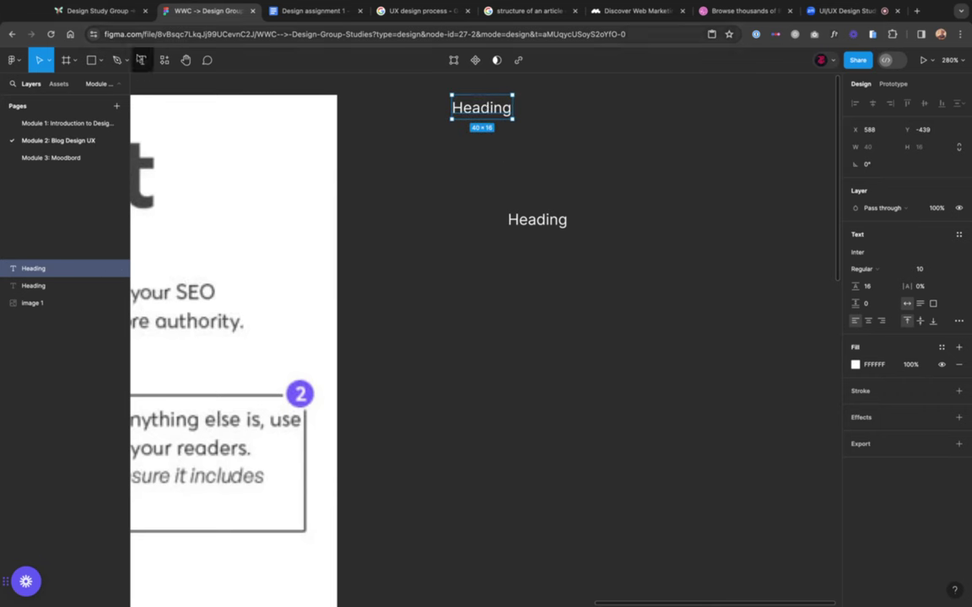
{"action": "left_click", "coordinate": [142, 62]}
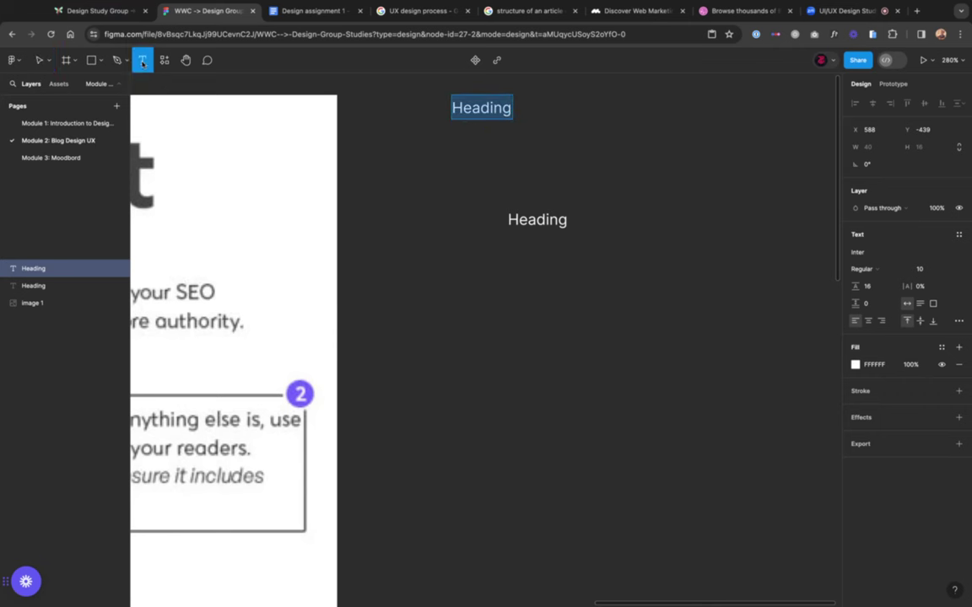
{"action": "left_click", "coordinate": [496, 143]}
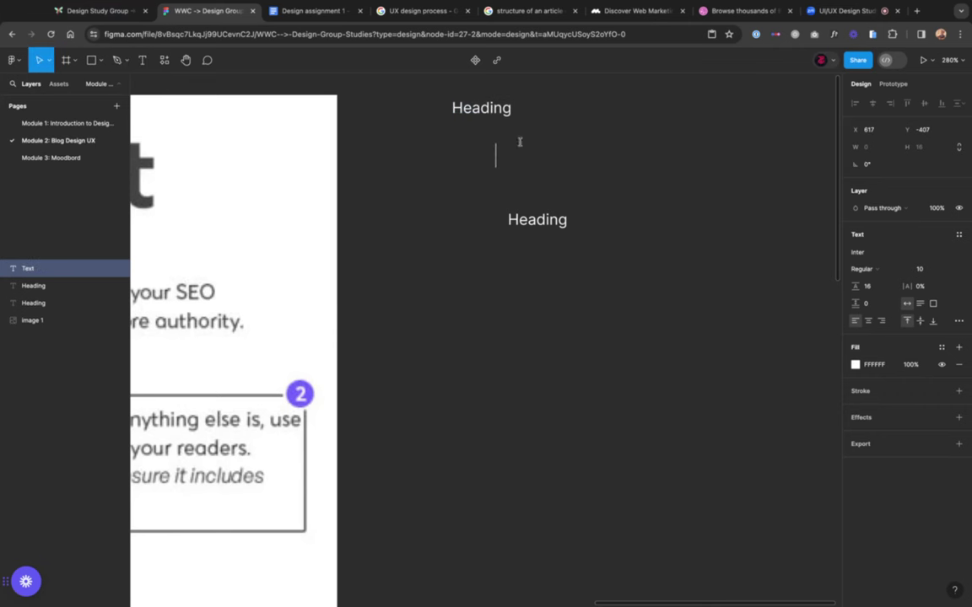
{"action": "type", "text": "This"}
{"action": "key", "text": "super+a"}
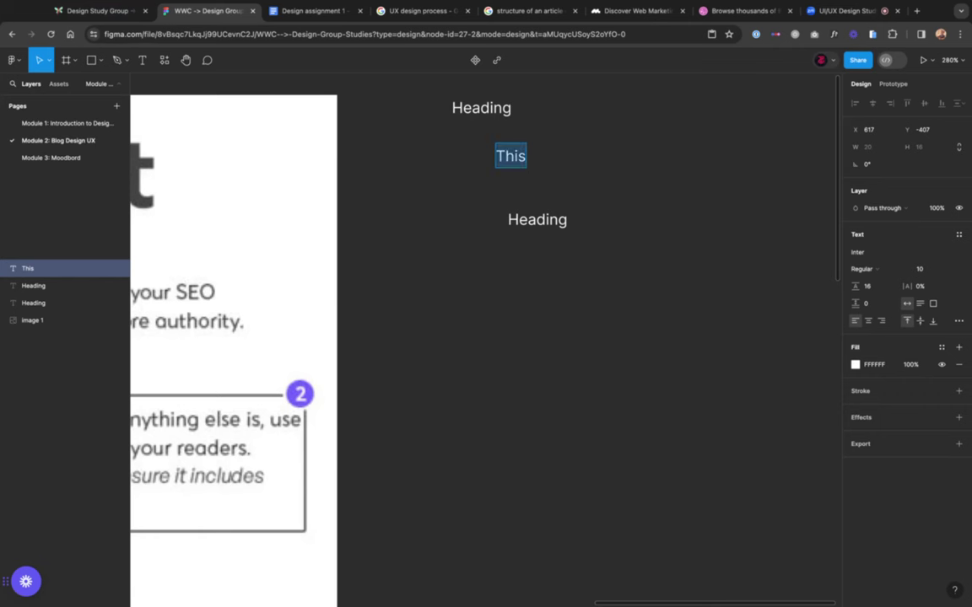
{"action": "key", "text": "Escape"}
{"action": "key", "text": "Delete"}
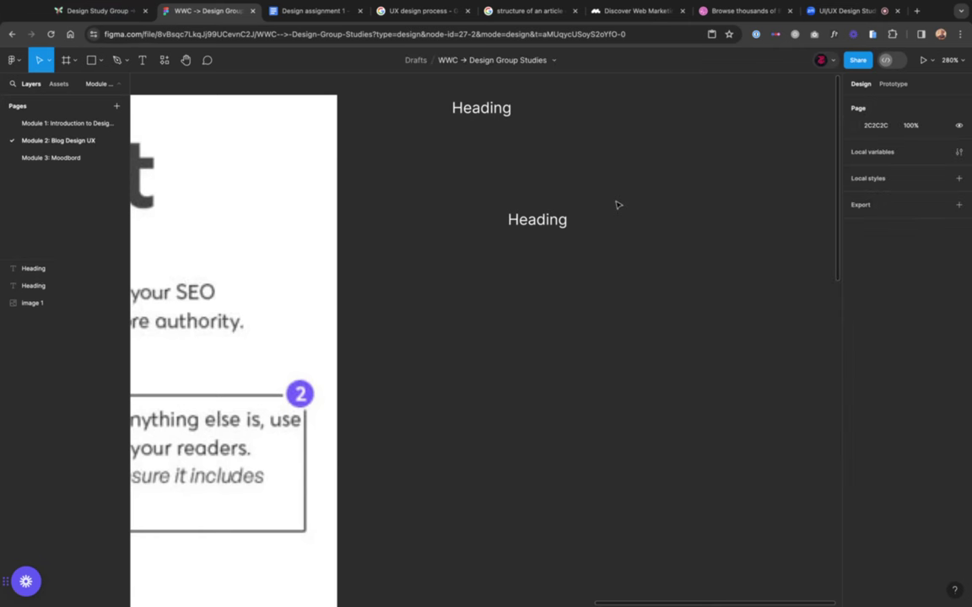
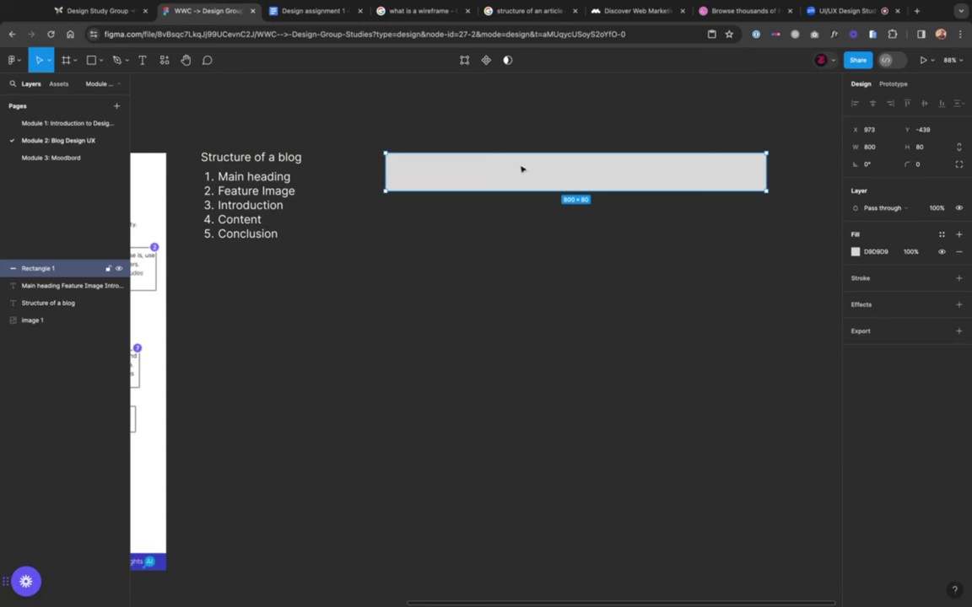
Step: Change the page background colour to light grey E9E9E9
{"action": "left_click", "coordinate": [839, 215]}
{"action": "left_click", "coordinate": [856, 124]}
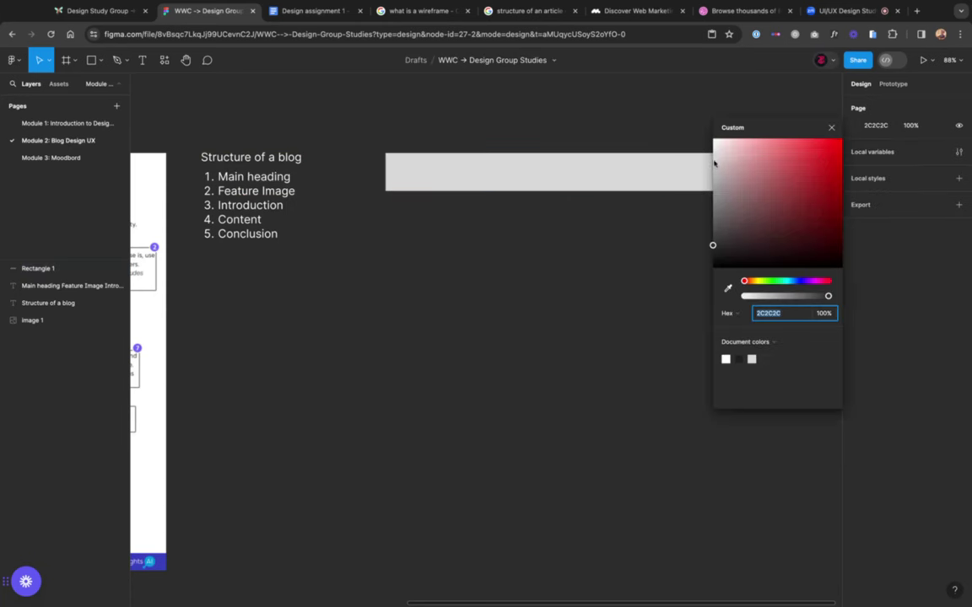
{"action": "left_click", "coordinate": [715, 160]}
{"action": "left_click", "coordinate": [637, 169]}
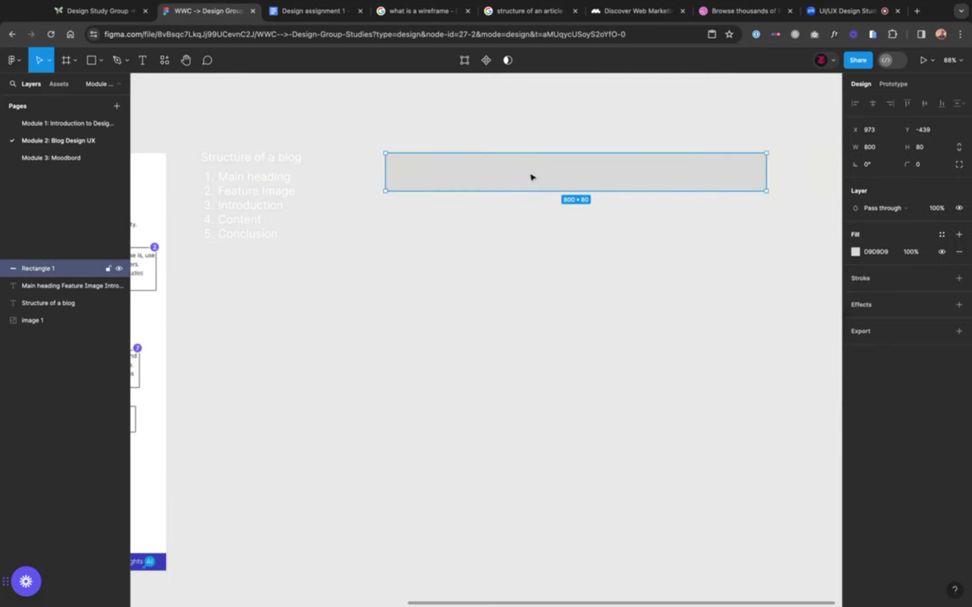
Step: Try the very dark red fill 2A1717 on the 800 × 80 rectangle
{"action": "left_click", "coordinate": [856, 252]}
{"action": "left_click_drag", "start_coordinate": [775, 331], "coordinate": [780, 396]}
{"action": "left_click", "coordinate": [771, 396]}
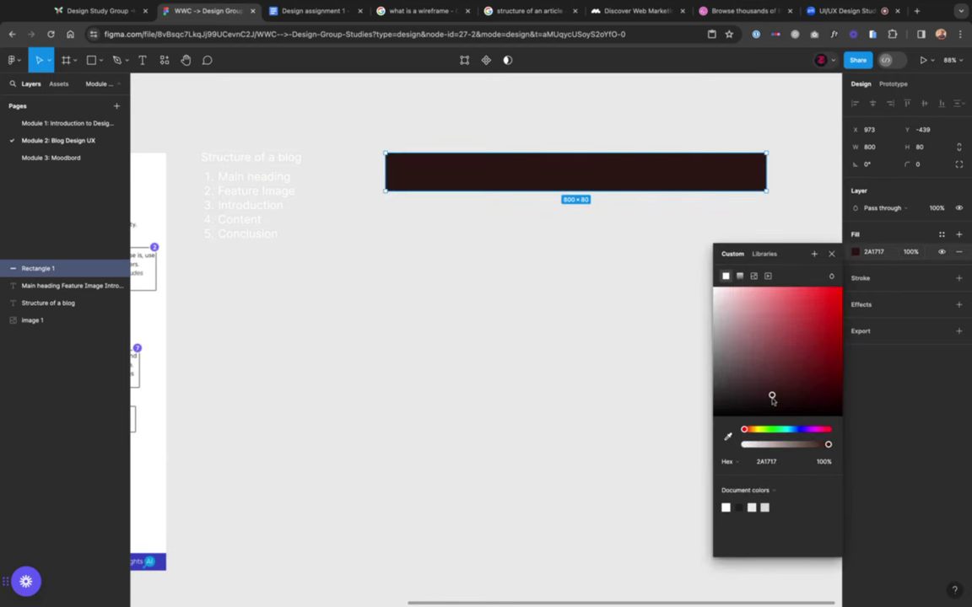
Step: Undo the rectangle's fill change and the page background change
{"action": "key", "text": "ctrl+z"}
{"action": "key", "text": "ctrl+z"}
{"action": "left_click", "coordinate": [581, 283]}
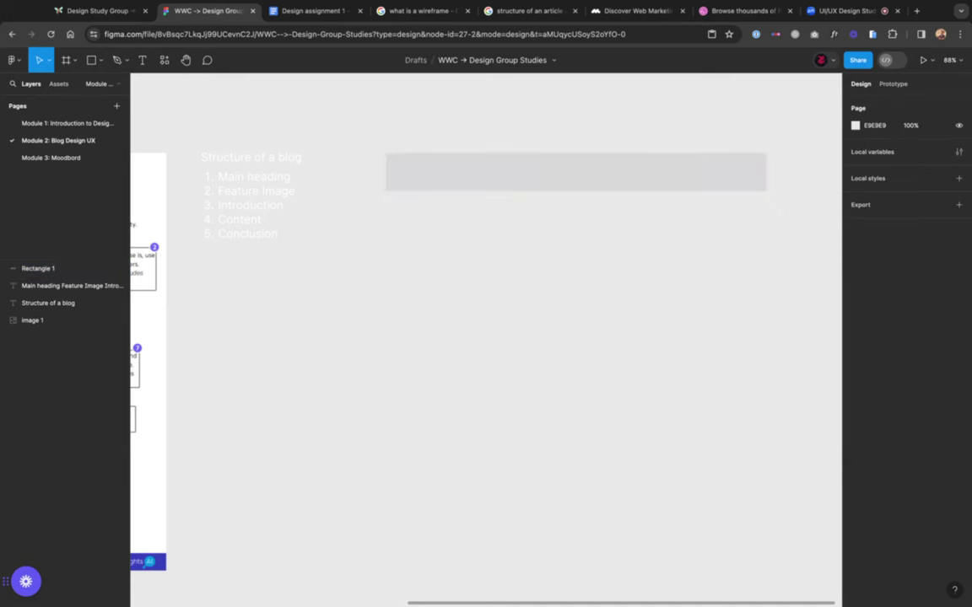
{"action": "key", "text": "ctrl+z"}
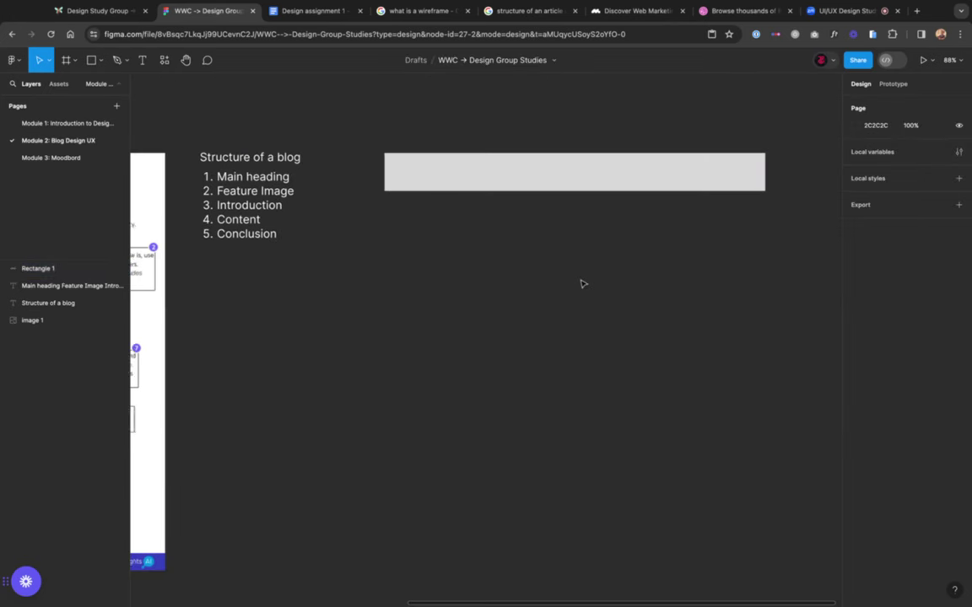
Step: Compare the "Structure of a blog" list with the layout in the blog post infographic
{"action": "scroll", "coordinate": [520, 184], "scroll_direction": "right", "scroll_amount": 2}
{"action": "left_click", "coordinate": [494, 157]}
{"action": "left_click", "coordinate": [493, 157]}
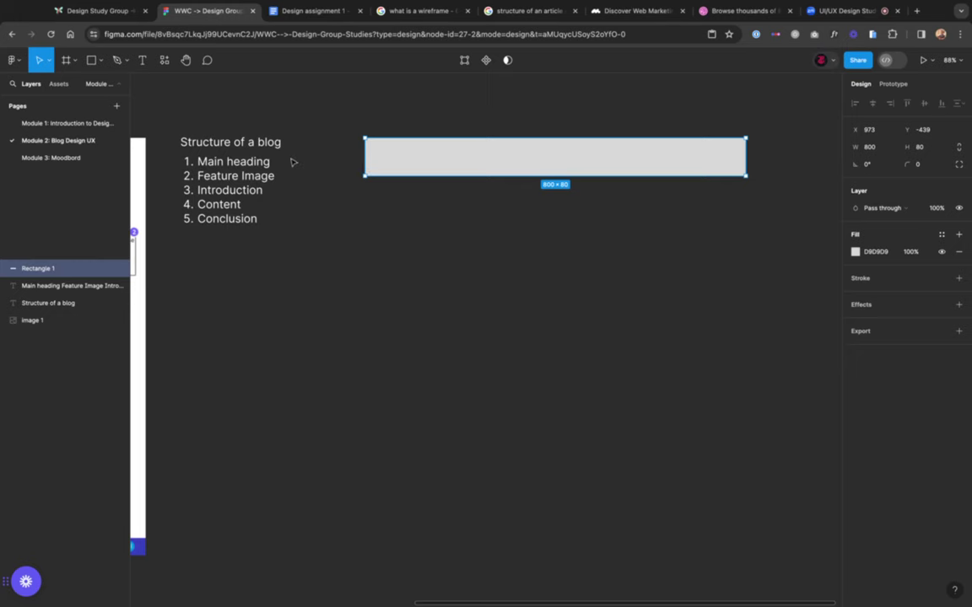
{"action": "scroll", "coordinate": [304, 154], "scroll_direction": "left", "scroll_amount": 2}
{"action": "scroll", "coordinate": [303, 153], "scroll_direction": "down", "scroll_amount": 1}
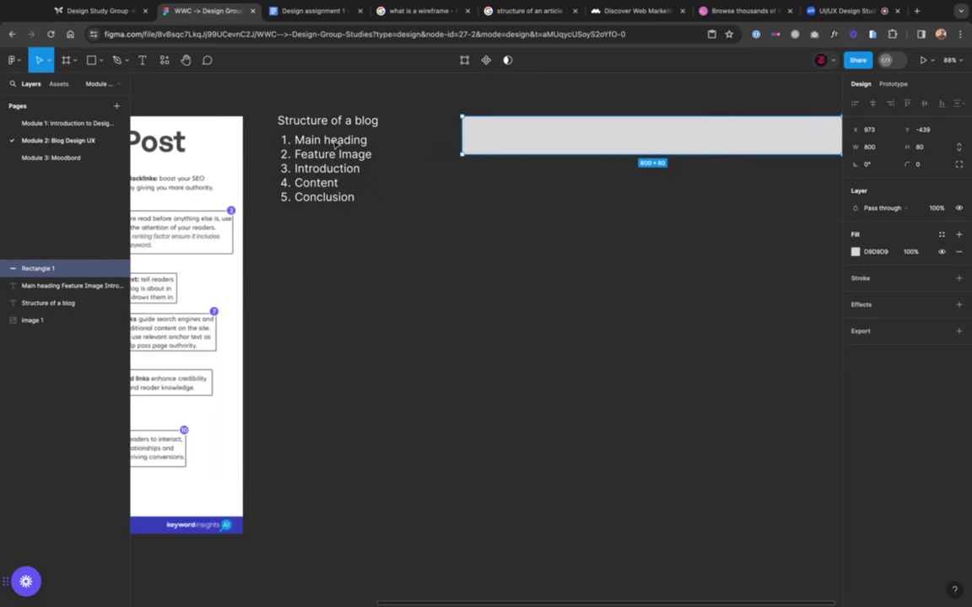
{"action": "scroll", "coordinate": [271, 204], "scroll_direction": "left", "scroll_amount": 5}
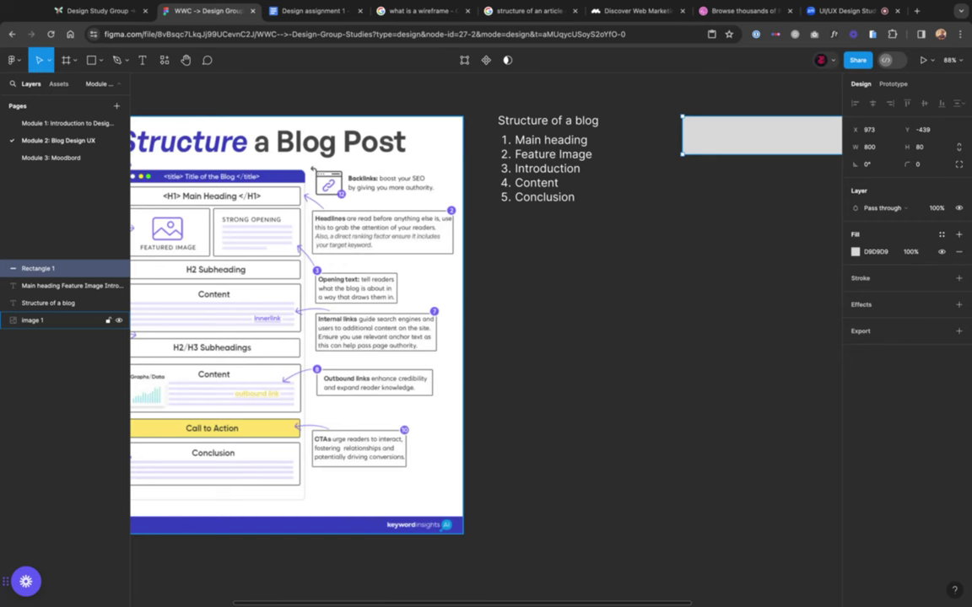
{"action": "scroll", "coordinate": [297, 231], "scroll_direction": "right", "scroll_amount": 5}
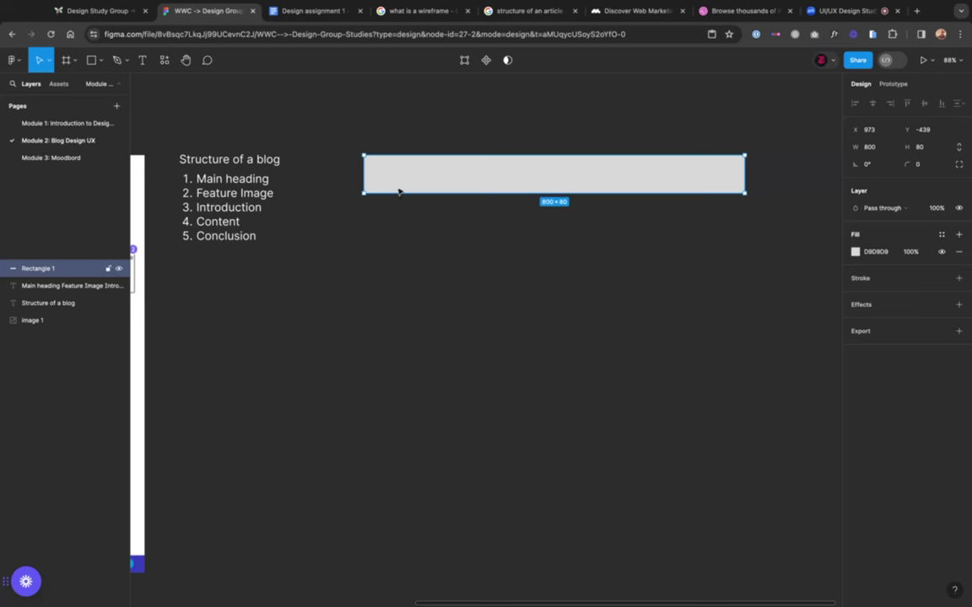
{"action": "left_click", "coordinate": [323, 253]}
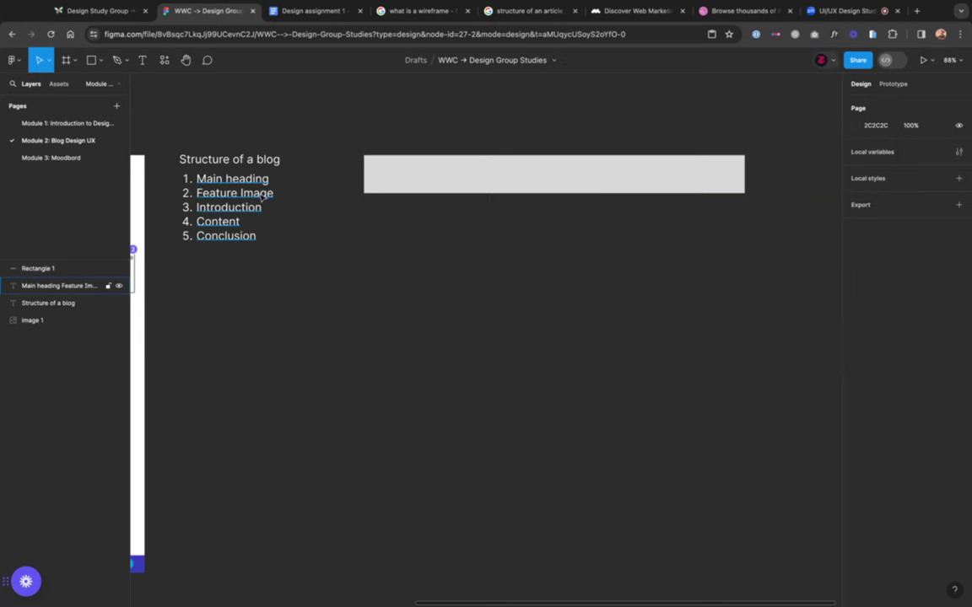
Step: Fill the wide rectangle beside the blog structure list with red D34040
{"action": "left_click", "coordinate": [410, 178]}
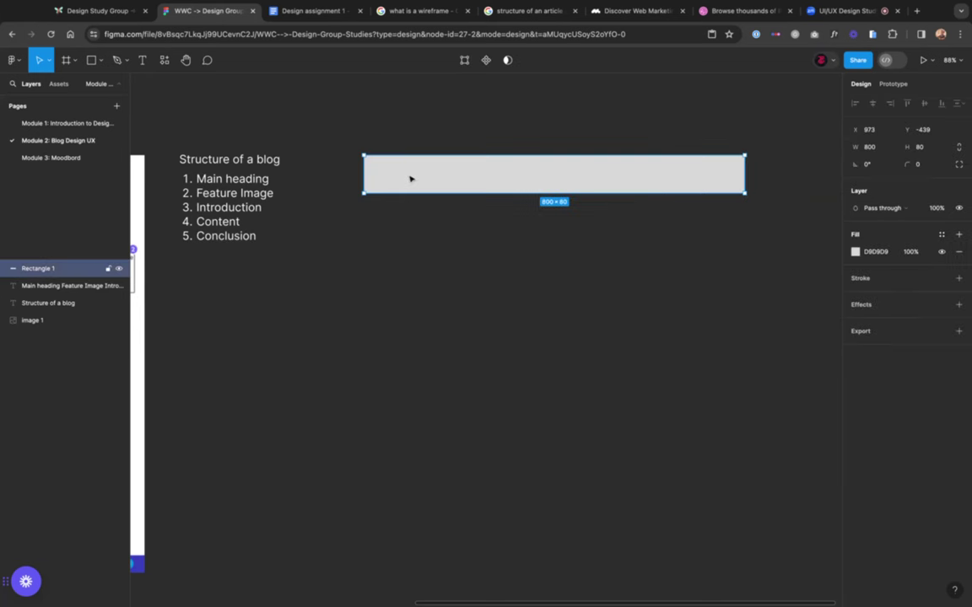
{"action": "left_click", "coordinate": [855, 251]}
{"action": "left_click_drag", "start_coordinate": [766, 311], "coordinate": [802, 309]}
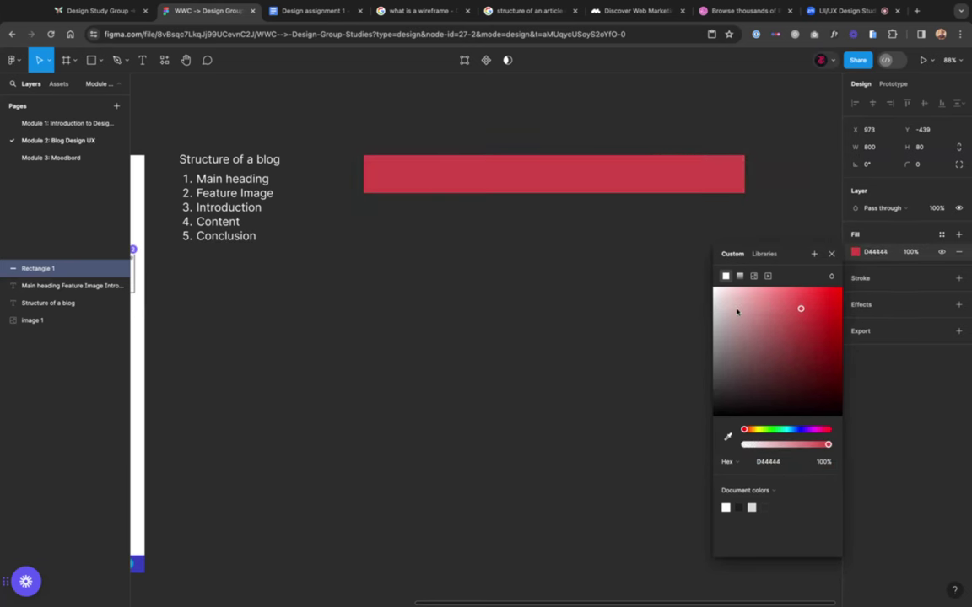
{"action": "left_click", "coordinate": [570, 274]}
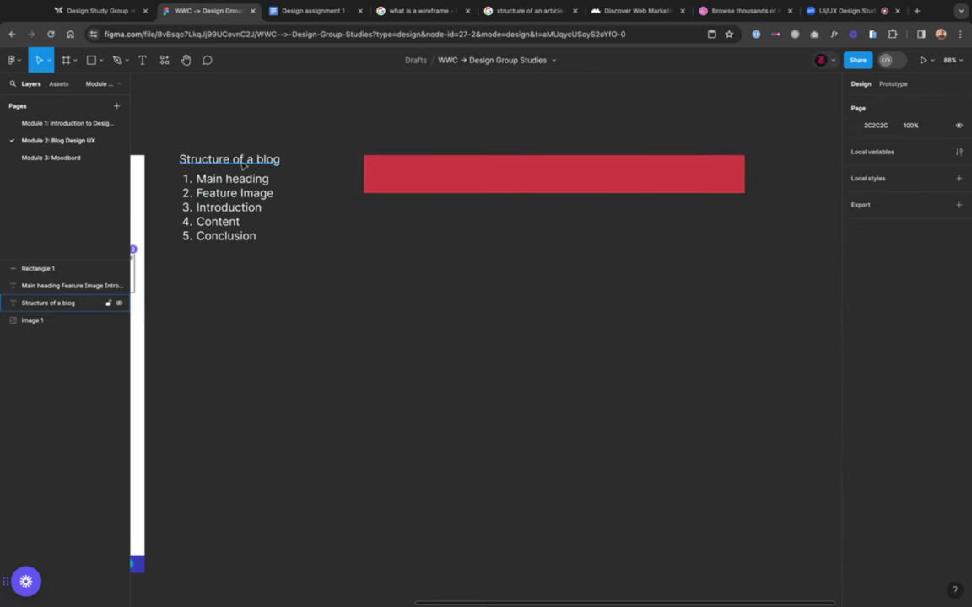
Step: Add a text layer reading "Main heading" in the middle of the red rectangle
{"action": "left_click", "coordinate": [217, 153]}
{"action": "left_click", "coordinate": [141, 60]}
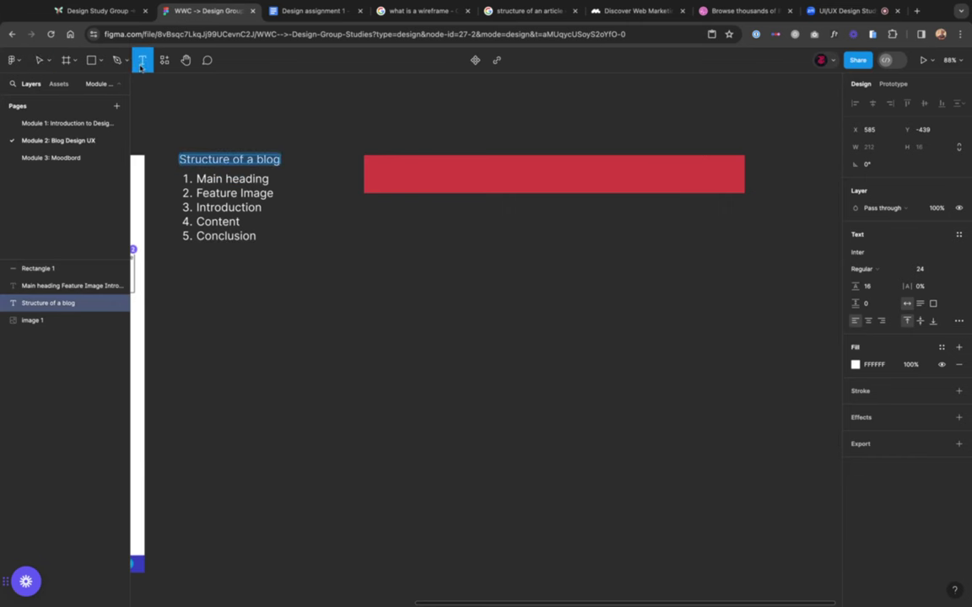
{"action": "left_click", "coordinate": [515, 173]}
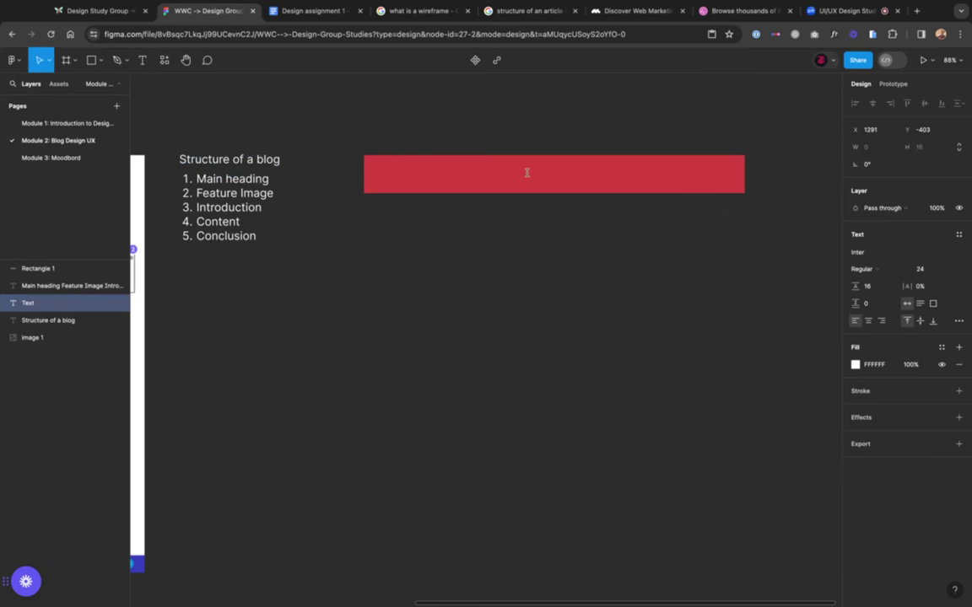
{"action": "type", "text": "Main heading"}
{"action": "key", "text": "Escape"}
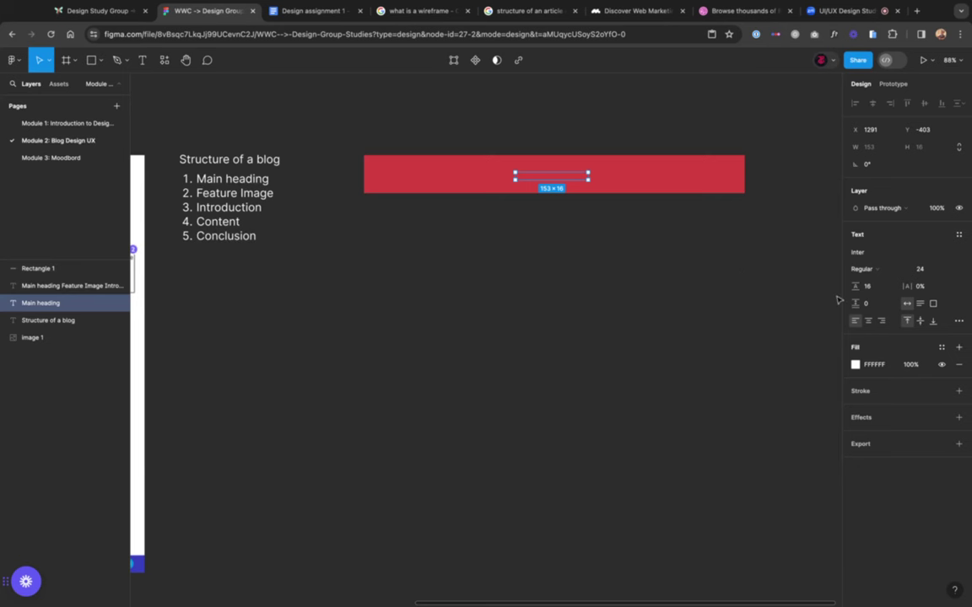
Step: Try bringing the hidden "Main heading" text to the front of the red rectangle, and undo it
{"action": "scroll", "coordinate": [554, 180], "scroll_direction": "up", "scroll_amount": 5}
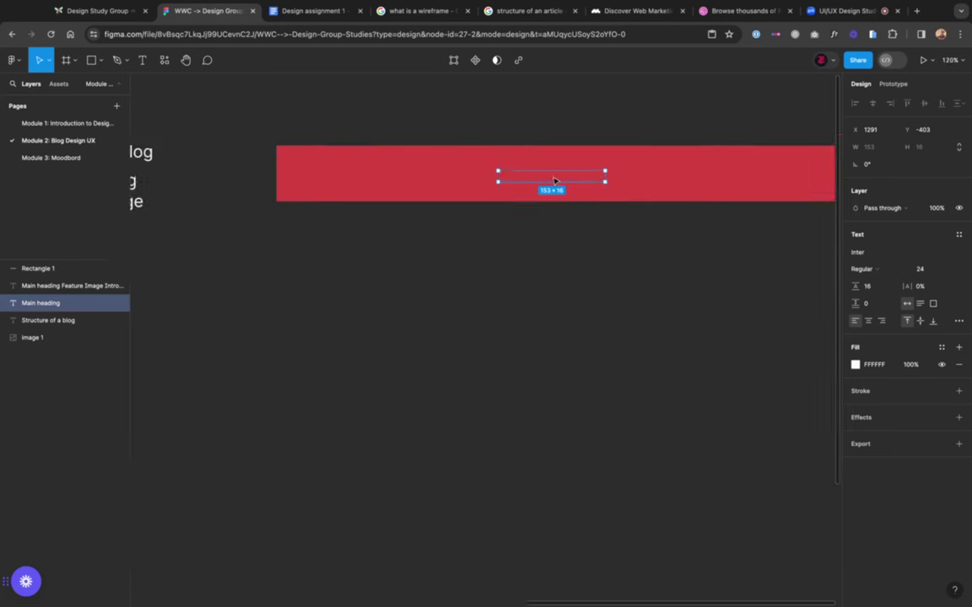
{"action": "scroll", "coordinate": [554, 181], "scroll_direction": "right", "scroll_amount": 5}
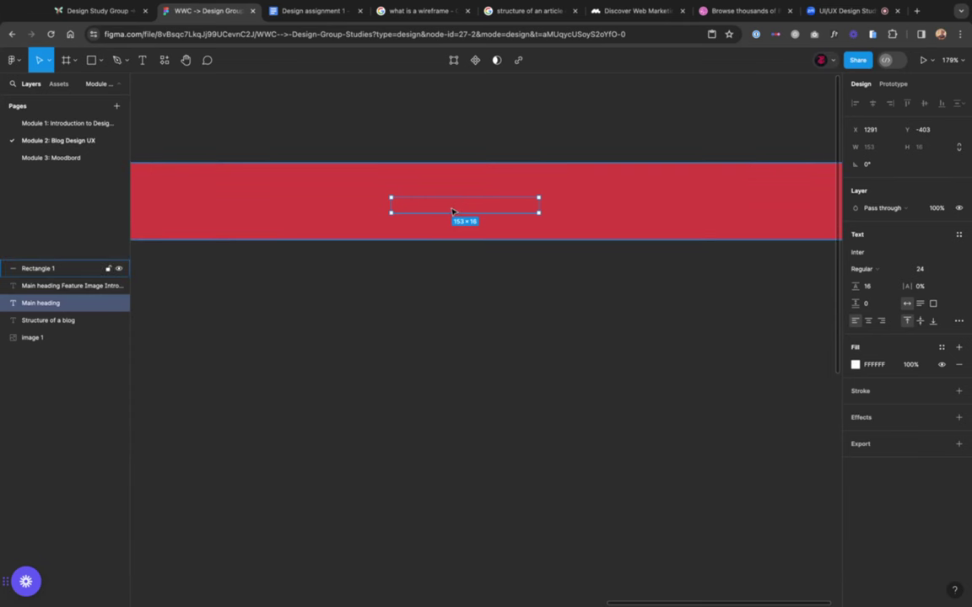
{"action": "scroll", "coordinate": [452, 211], "scroll_direction": "left", "scroll_amount": 4}
{"action": "scroll", "coordinate": [452, 210], "scroll_direction": "down", "scroll_amount": 2}
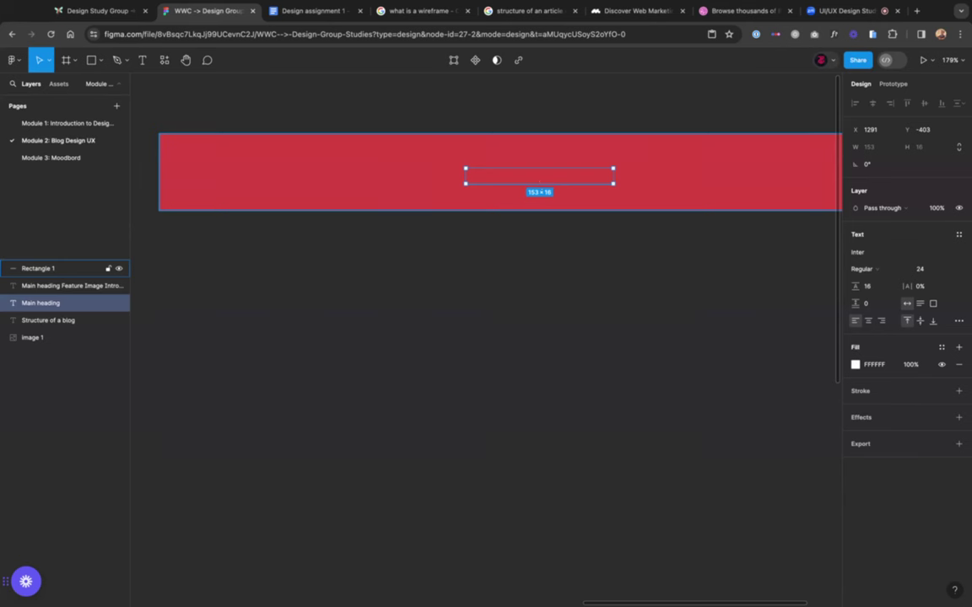
{"action": "right_click", "coordinate": [542, 181]}
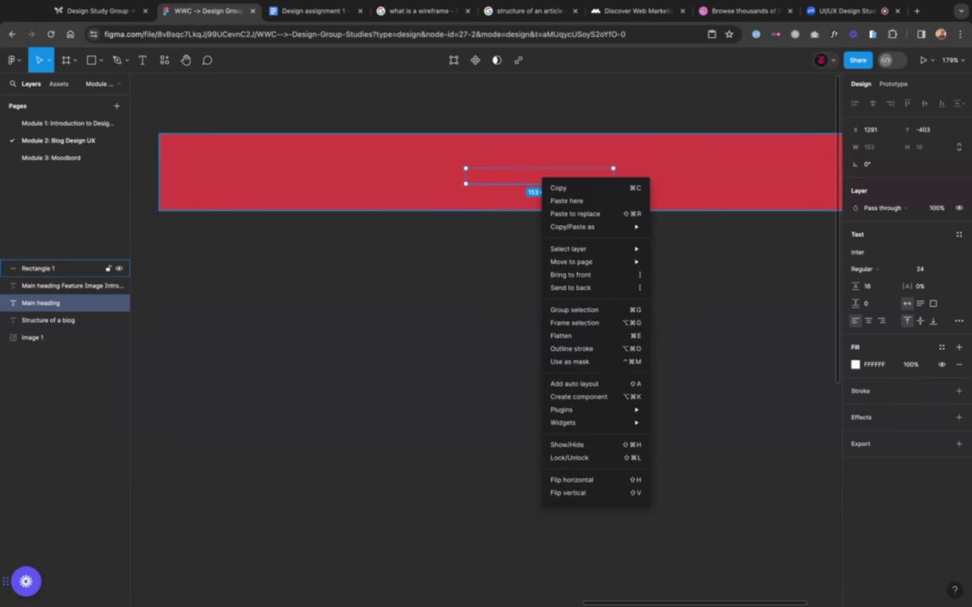
{"action": "left_click", "coordinate": [593, 276]}
{"action": "key", "text": "super+z"}
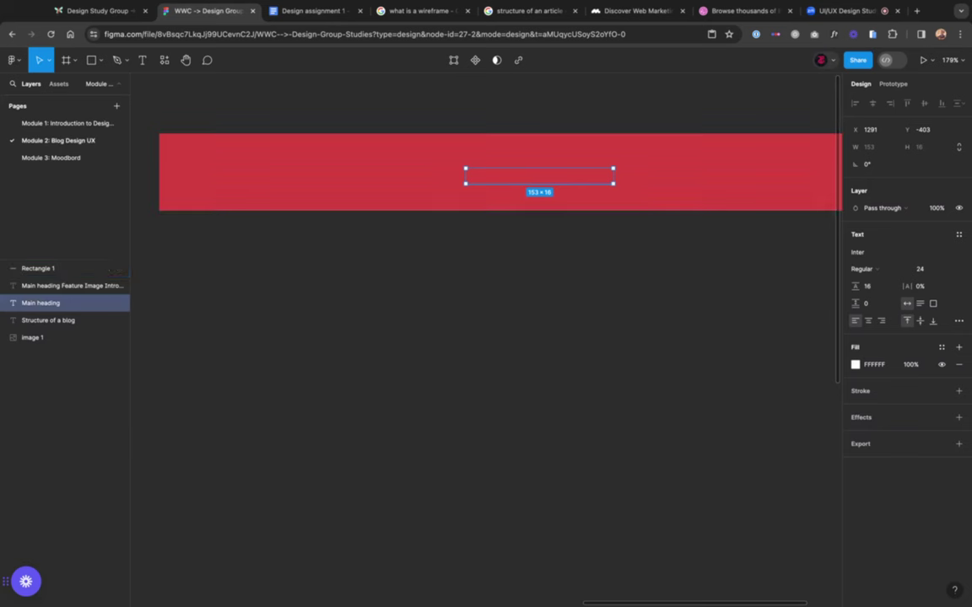
Step: Send the red rectangle to the back so it sits behind the "Main heading" text
{"action": "left_click", "coordinate": [612, 271]}
{"action": "left_click", "coordinate": [646, 182]}
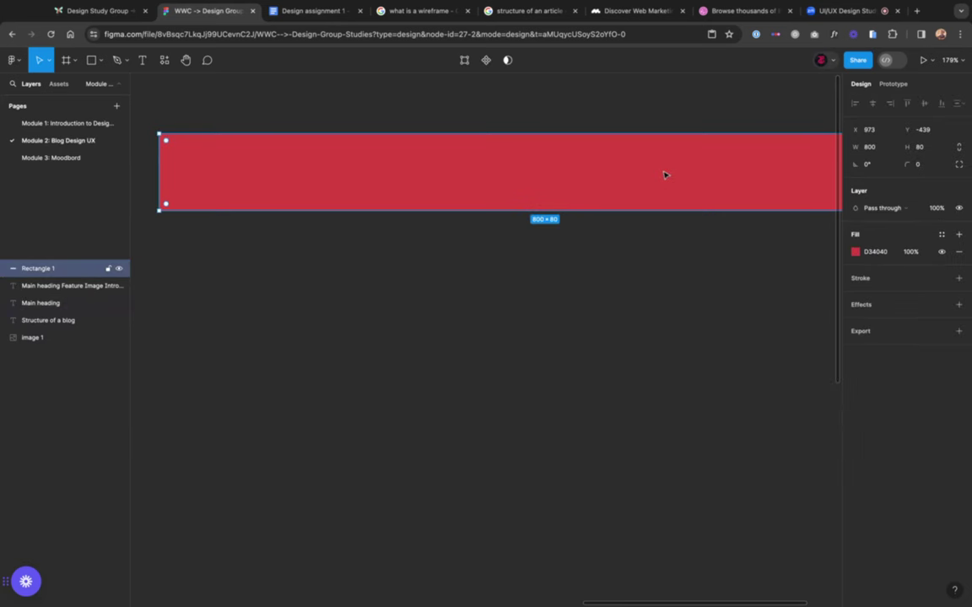
{"action": "right_click", "coordinate": [663, 174]}
{"action": "left_click", "coordinate": [704, 266]}
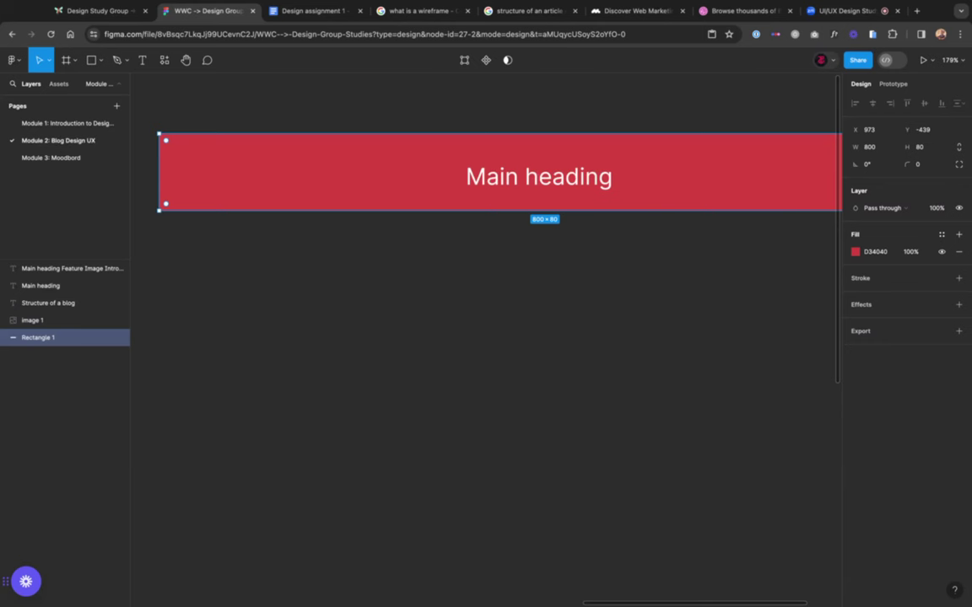
{"action": "left_click", "coordinate": [521, 265]}
{"action": "left_click", "coordinate": [336, 151]}
{"action": "right_click", "coordinate": [337, 149]}
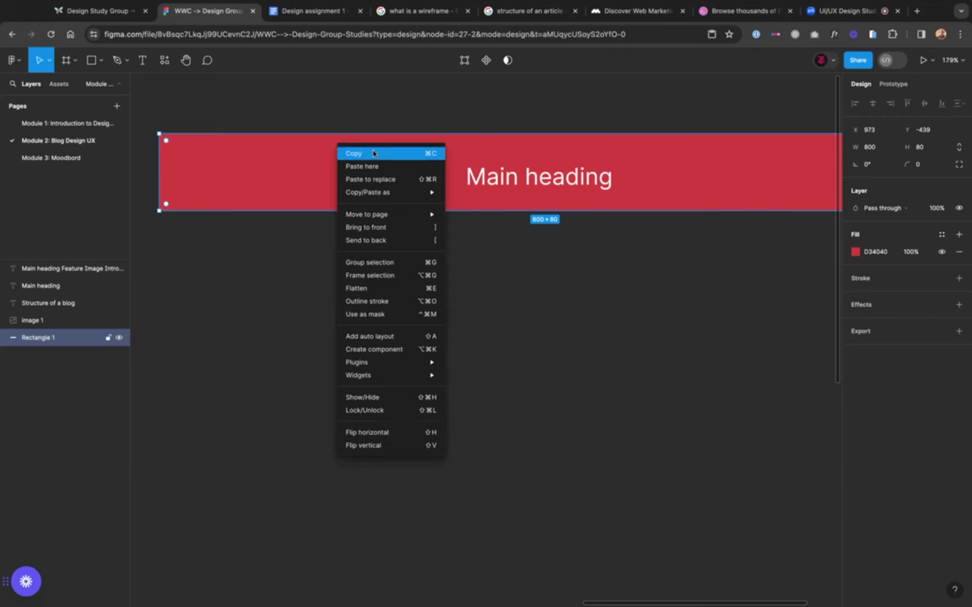
{"action": "mouse_move", "coordinate": [359, 362]}
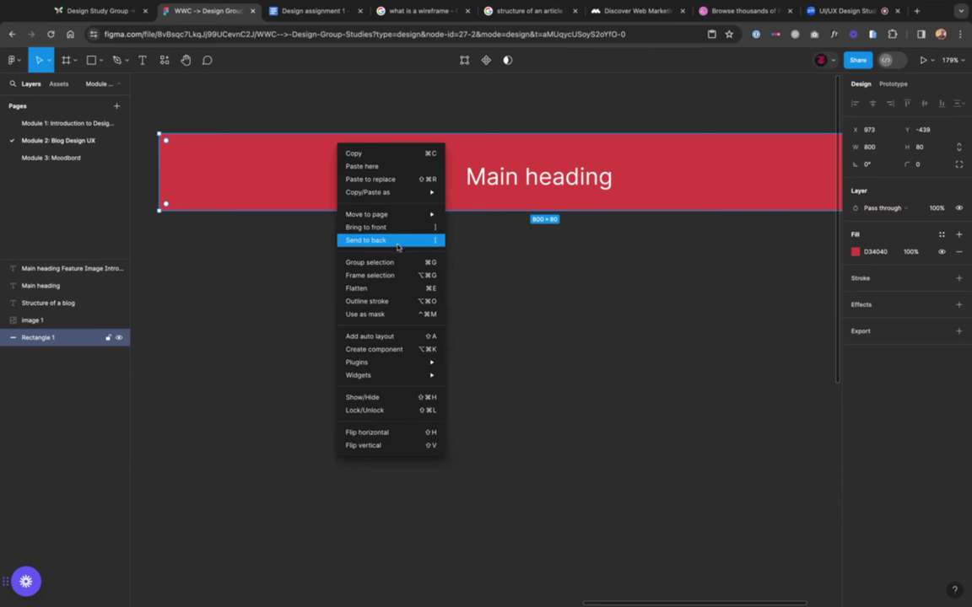
{"action": "left_click", "coordinate": [398, 243]}
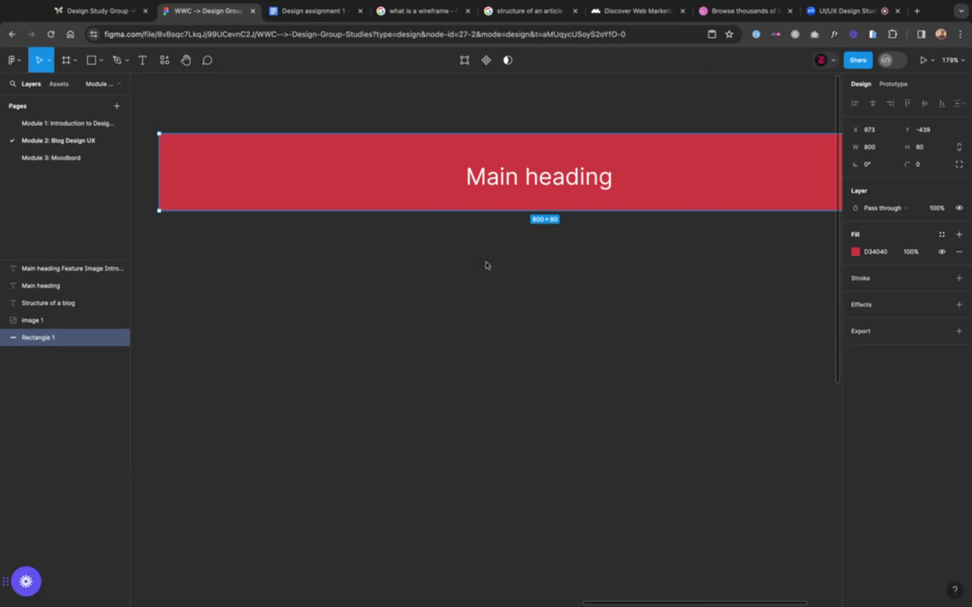
Step: Shift the red rectangle slightly so the "Main heading" text is centred in it
{"action": "scroll", "coordinate": [506, 260], "scroll_direction": "down", "scroll_amount": 3}
{"action": "scroll", "coordinate": [506, 260], "scroll_direction": "down", "scroll_amount": 2}
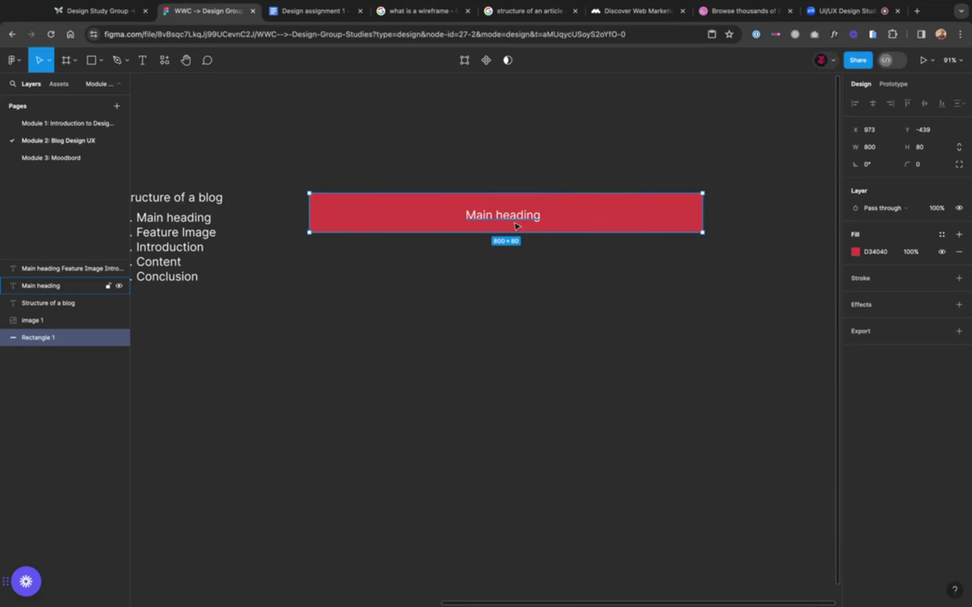
{"action": "left_click_drag", "start_coordinate": [509, 219], "coordinate": [508, 225]}
{"action": "left_click", "coordinate": [504, 306]}
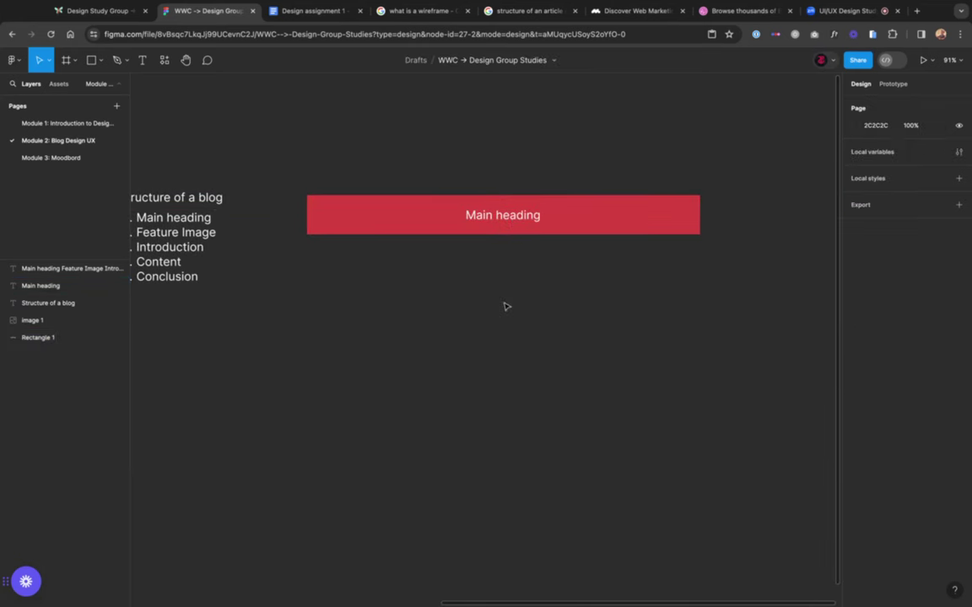
{"action": "left_click", "coordinate": [503, 222]}
{"action": "scroll", "coordinate": [503, 230], "scroll_direction": "down", "scroll_amount": 2}
{"action": "left_click", "coordinate": [507, 271]}
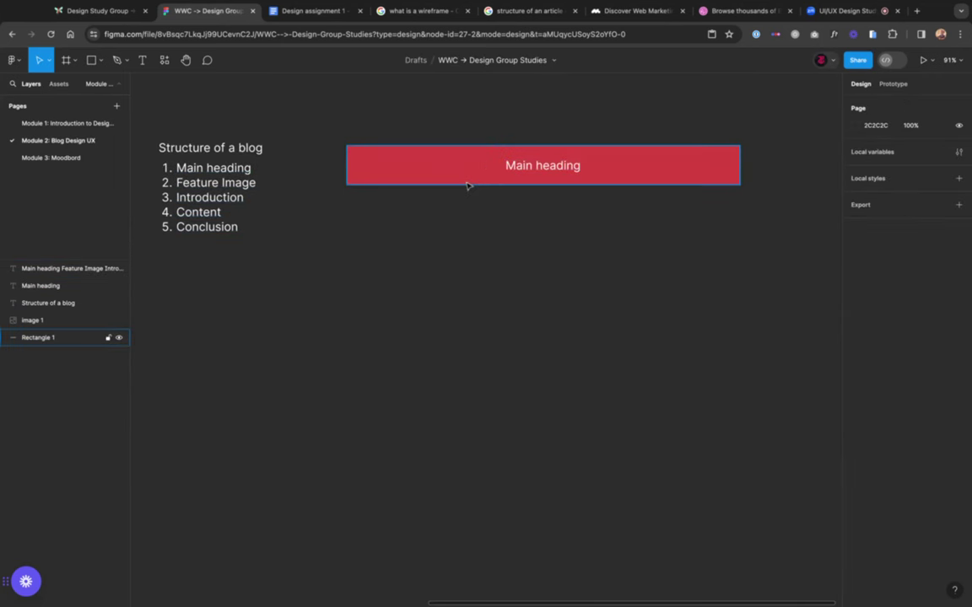
{"action": "left_click", "coordinate": [427, 172]}
{"action": "left_click", "coordinate": [349, 121]}
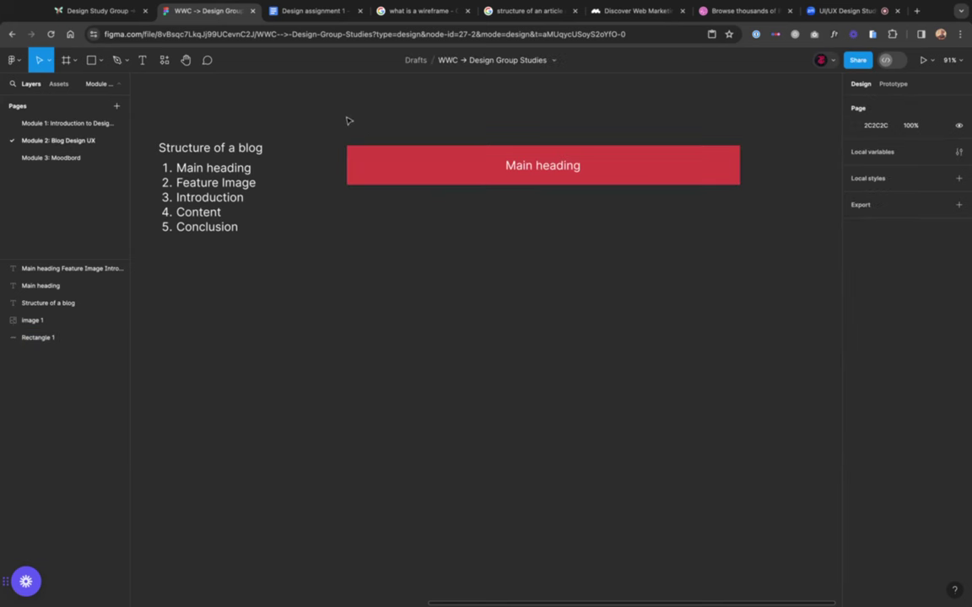
Step: Draw an 800 × 340 rectangle below the red heading bar, aligned with its edges
{"action": "left_click", "coordinate": [100, 62]}
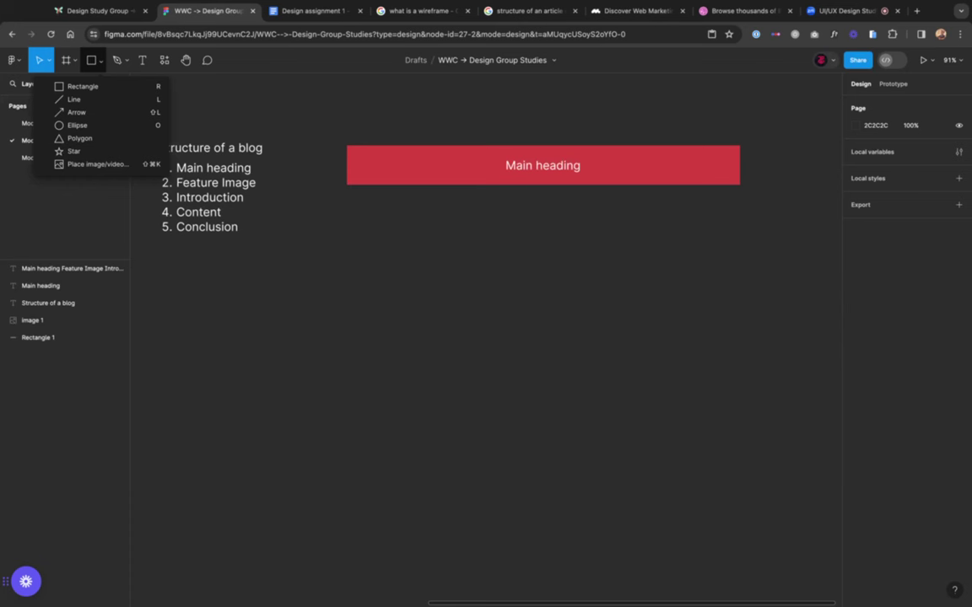
{"action": "left_click", "coordinate": [83, 87]}
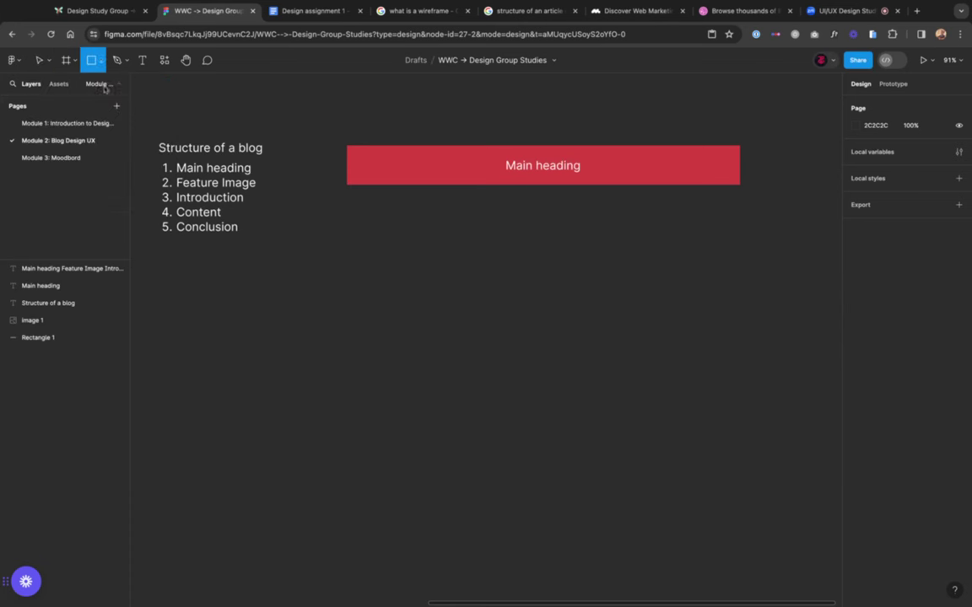
{"action": "left_click_drag", "start_coordinate": [346, 201], "coordinate": [739, 368]}
{"action": "left_click_drag", "start_coordinate": [346, 262], "coordinate": [345, 264]}
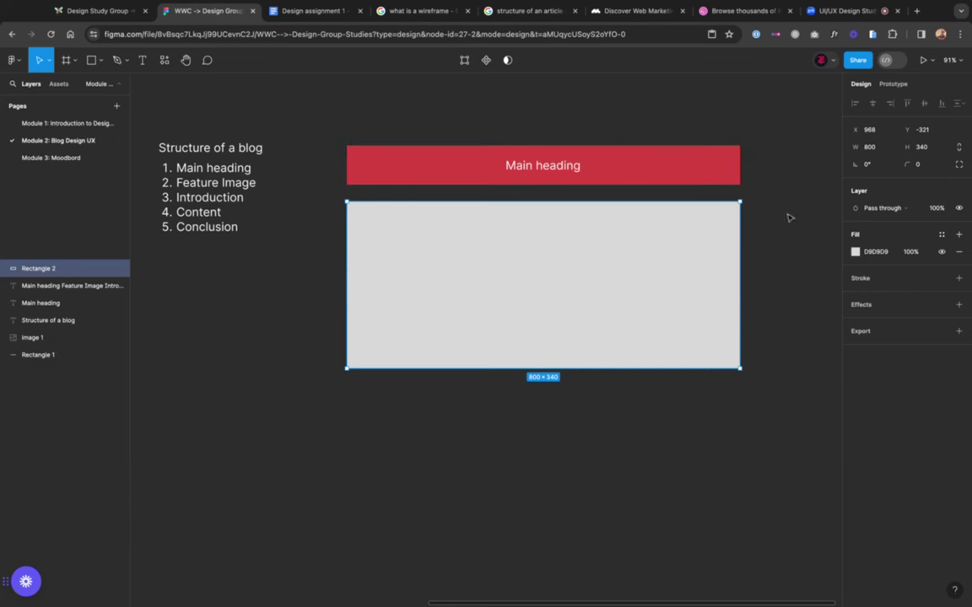
Step: Set the lower rectangle's height to 400 and move it up closer to the heading bar, to Y -330
{"action": "left_click", "coordinate": [871, 149]}
{"action": "left_click", "coordinate": [928, 148]}
{"action": "type", "text": "400"}
{"action": "key", "text": "Return"}
{"action": "left_click", "coordinate": [783, 200]}
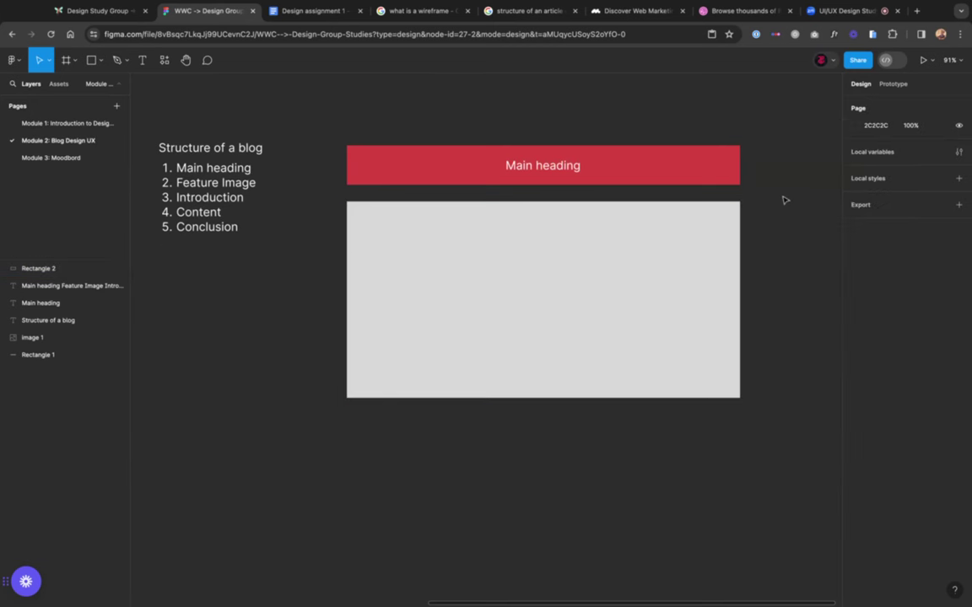
{"action": "left_click_drag", "start_coordinate": [640, 241], "coordinate": [624, 240]}
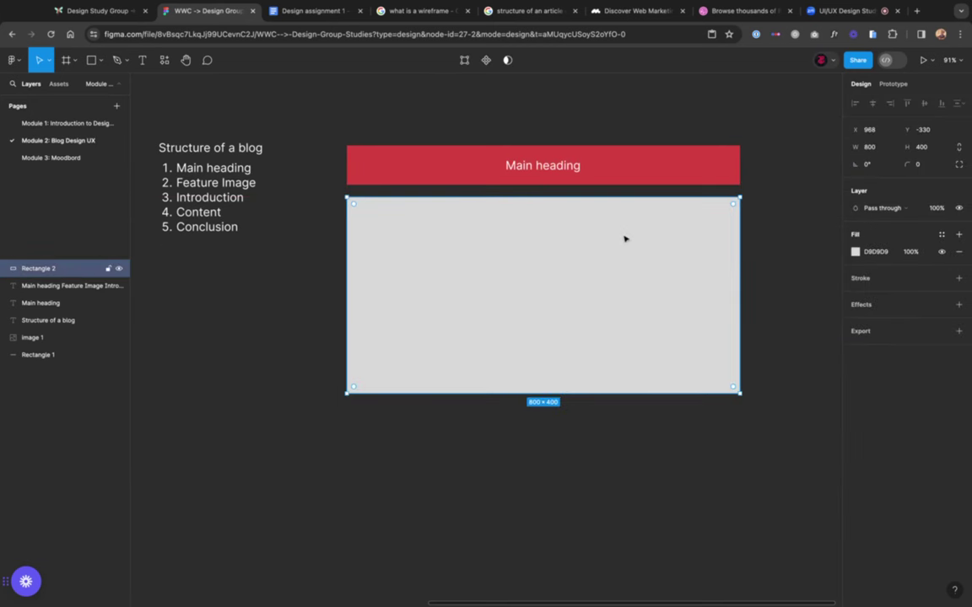
{"action": "left_click", "coordinate": [545, 168]}
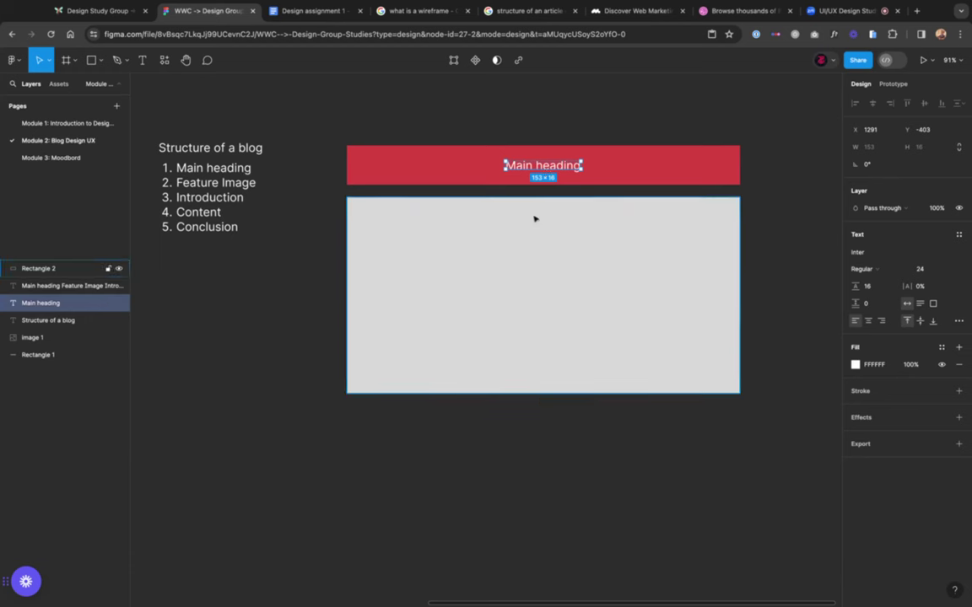
{"action": "left_click", "coordinate": [530, 229]}
{"action": "left_click", "coordinate": [546, 168]}
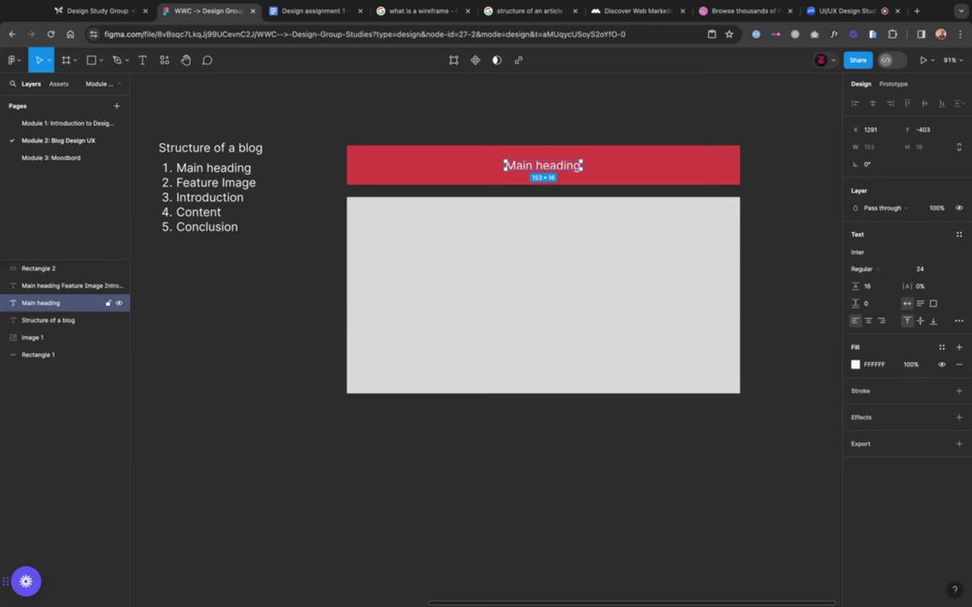
{"action": "key", "text": "super+d"}
{"action": "left_click_drag", "start_coordinate": [543, 165], "coordinate": [543, 247]}
{"action": "key", "text": "super+z"}
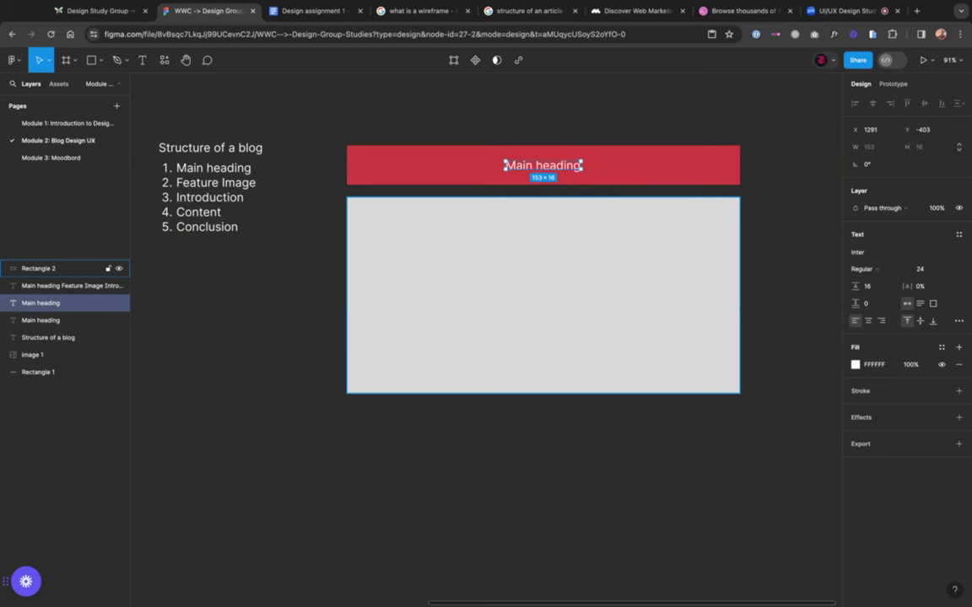
{"action": "key", "text": "super+z"}
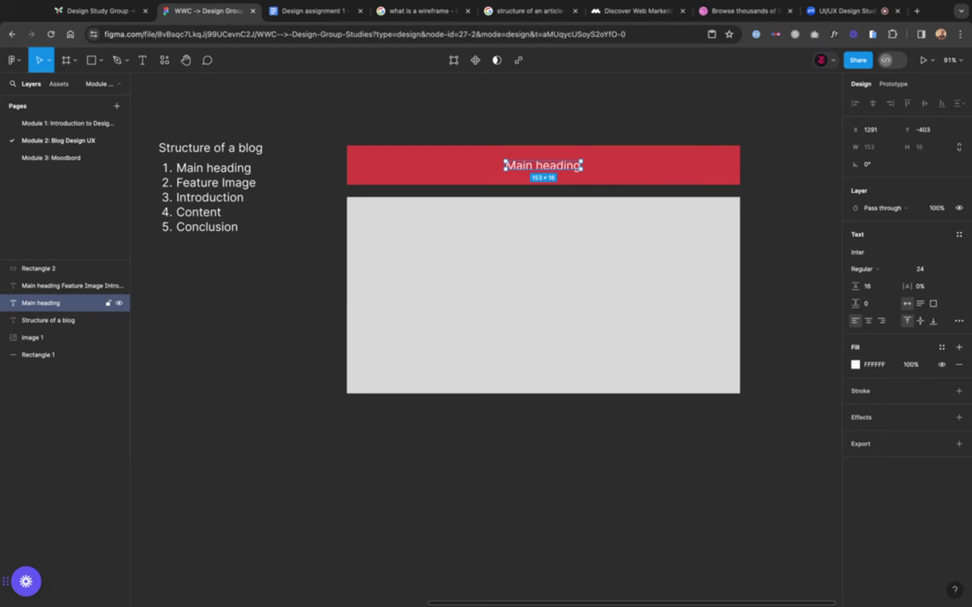
{"action": "left_click_drag", "start_coordinate": [543, 165], "coordinate": [550, 118]}
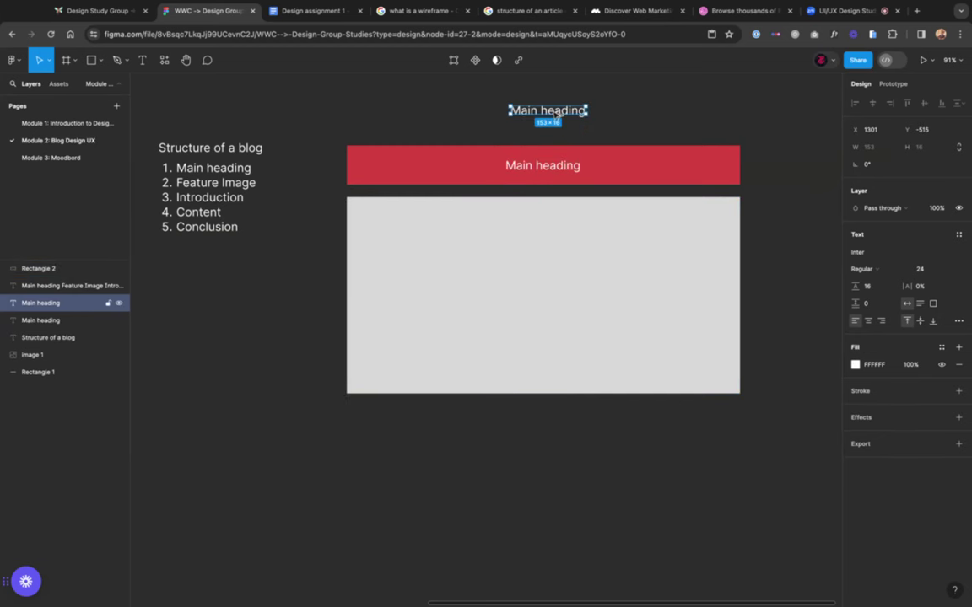
{"action": "left_click", "coordinate": [549, 167]}
{"action": "left_click", "coordinate": [550, 111]}
{"action": "key", "text": "Delete"}
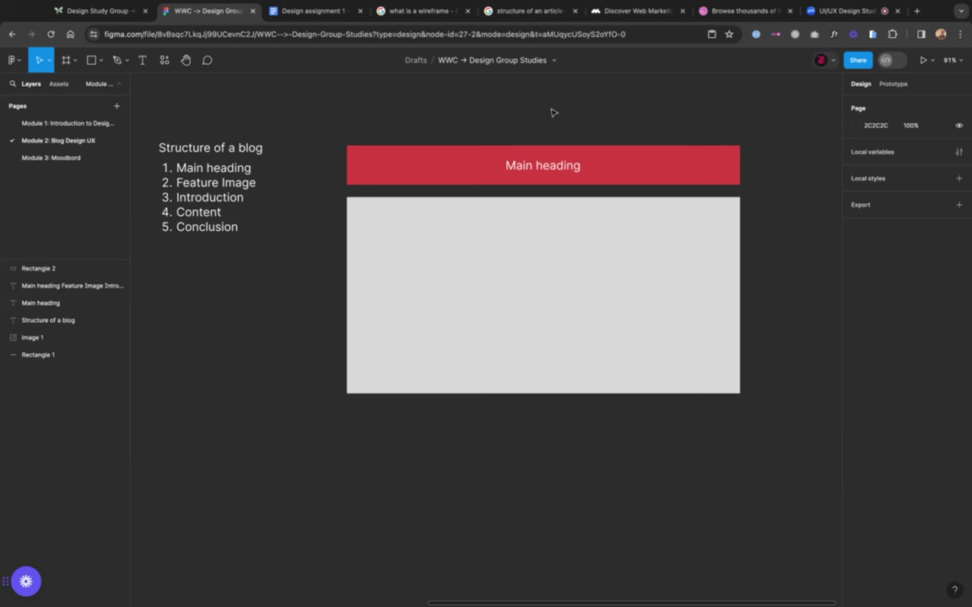
Step: Recolour the grey rectangle below the heading bar with a lime yellow fill, CFE831
{"action": "left_click", "coordinate": [556, 245]}
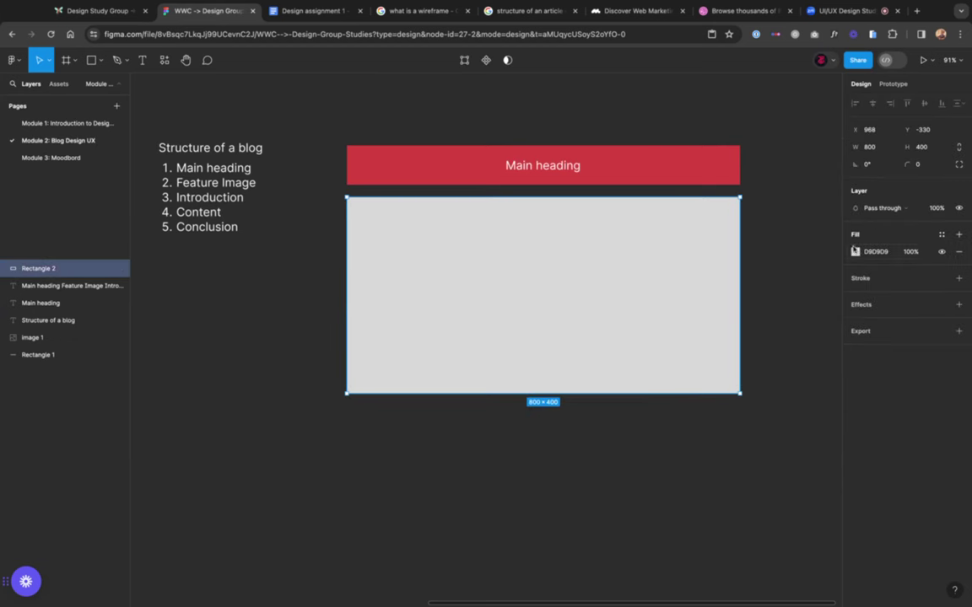
{"action": "left_click", "coordinate": [855, 251]}
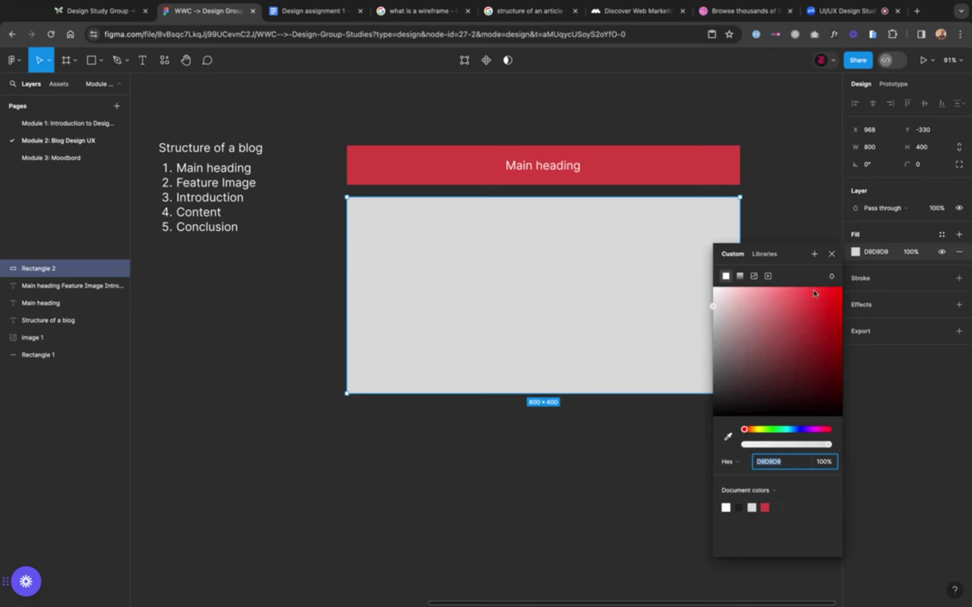
{"action": "left_click_drag", "start_coordinate": [747, 432], "coordinate": [752, 430]}
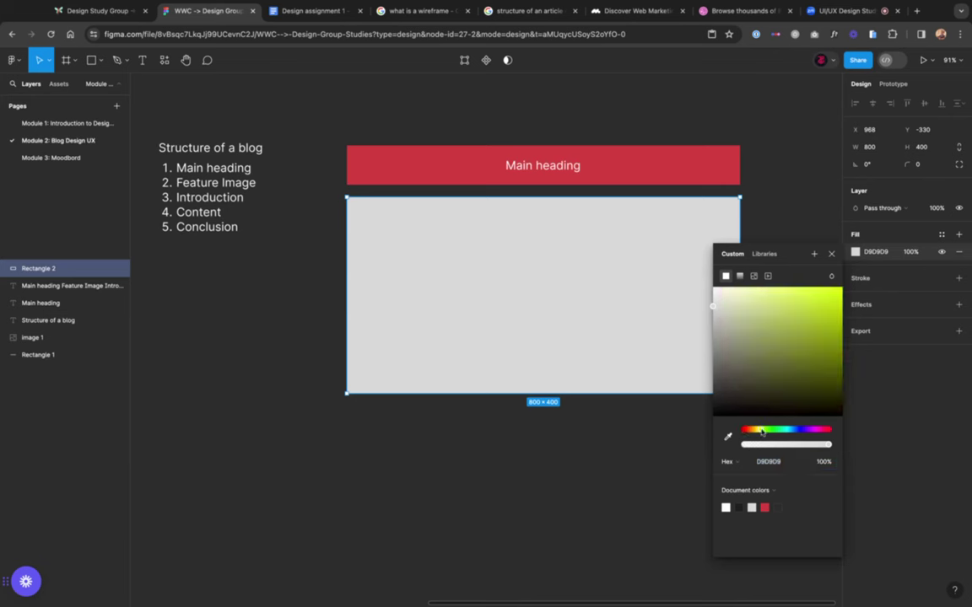
{"action": "left_click", "coordinate": [809, 306]}
{"action": "left_click", "coordinate": [814, 297]}
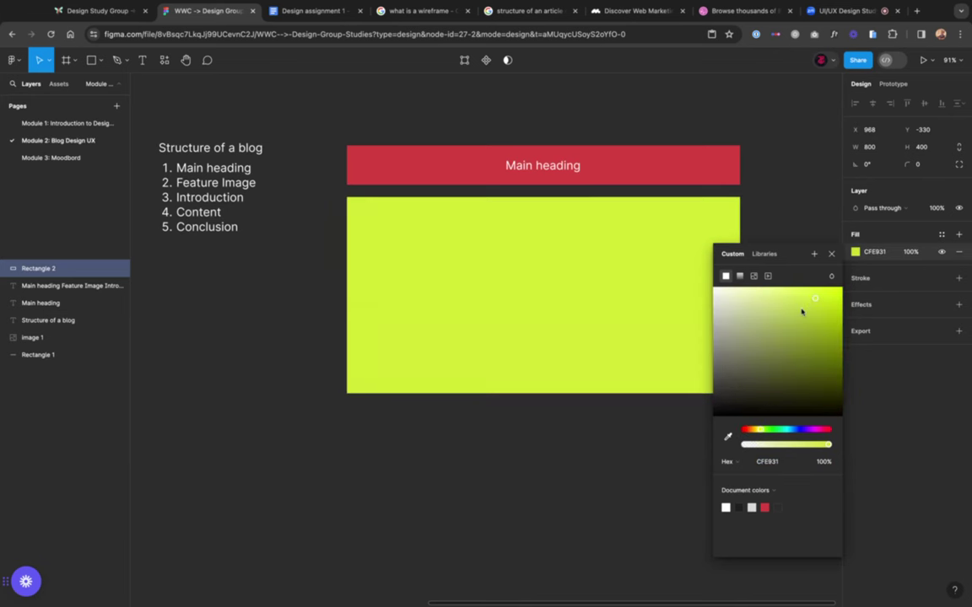
{"action": "left_click", "coordinate": [781, 200]}
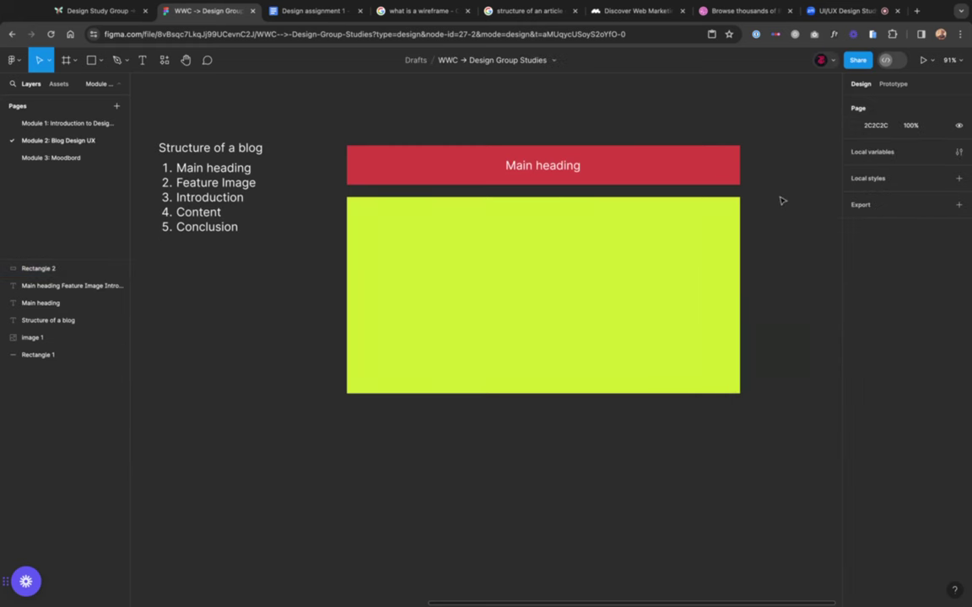
Step: Duplicate the "Main heading" text into the middle of the lime rectangle and bring the copy to the front
{"action": "left_click", "coordinate": [538, 167]}
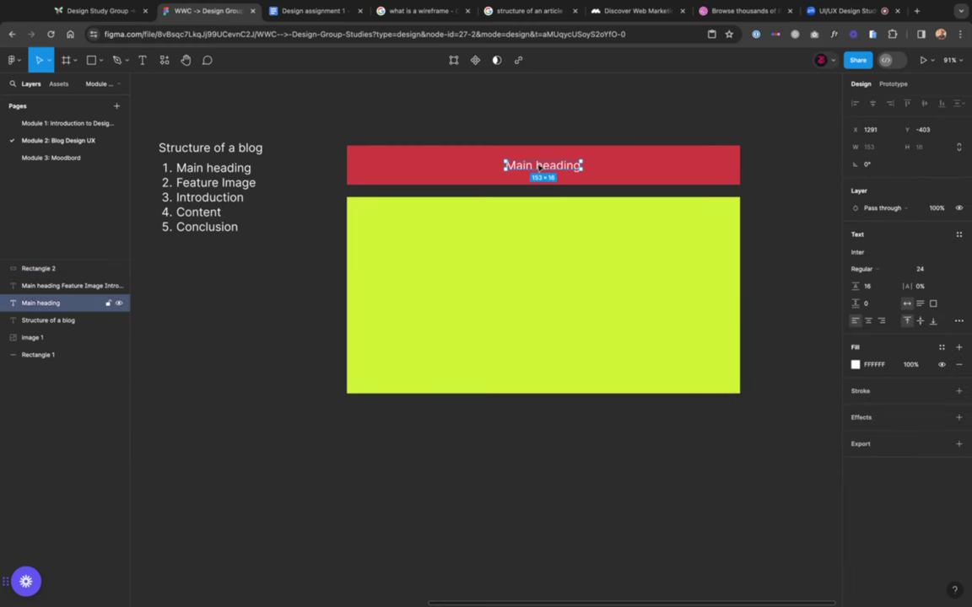
{"action": "left_click_drag", "start_coordinate": [538, 167], "coordinate": [538, 296]}
{"action": "key", "text": "ctrl+]"}
{"action": "right_click", "coordinate": [538, 296]}
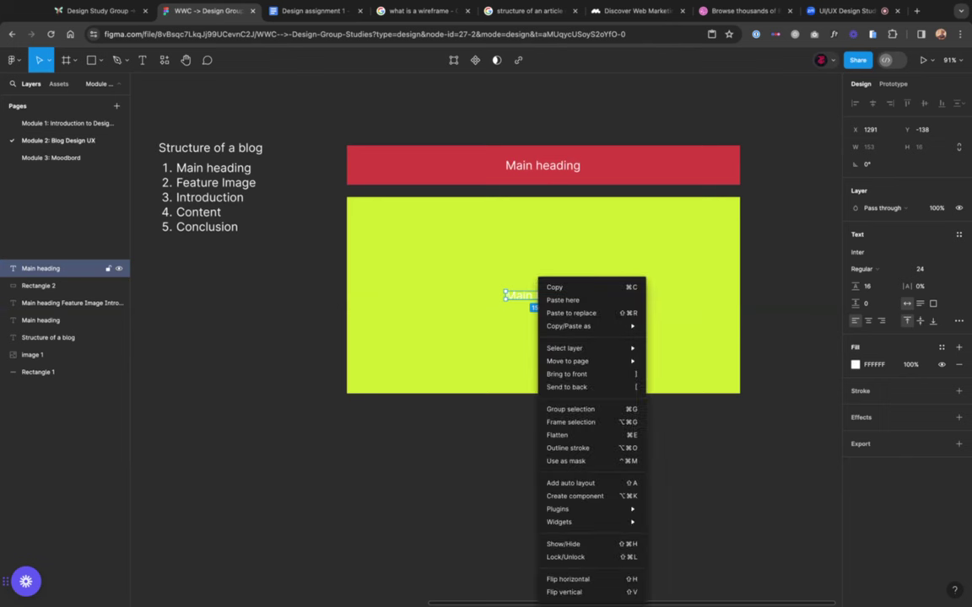
{"action": "left_click", "coordinate": [584, 376]}
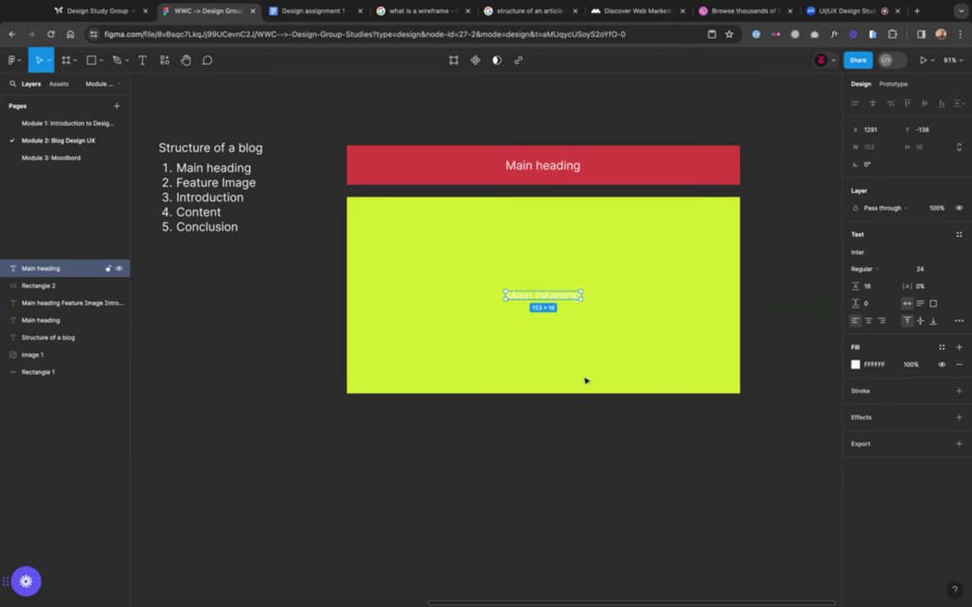
Step: Change the copied text in the lime rectangle to "Feature image"
{"action": "double_click", "coordinate": [547, 297]}
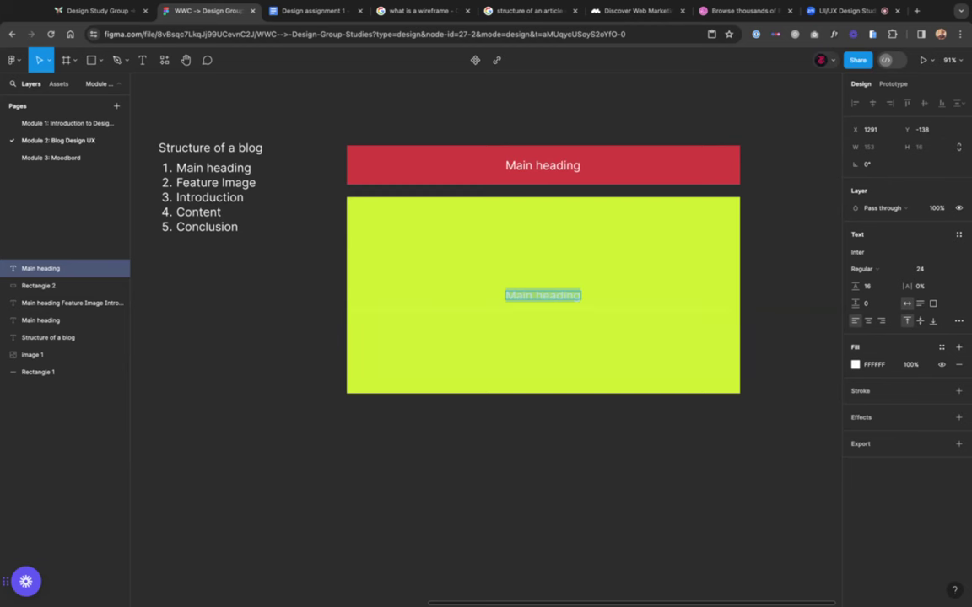
{"action": "type", "text": "Feature ima"}
{"action": "type", "text": "ge"}
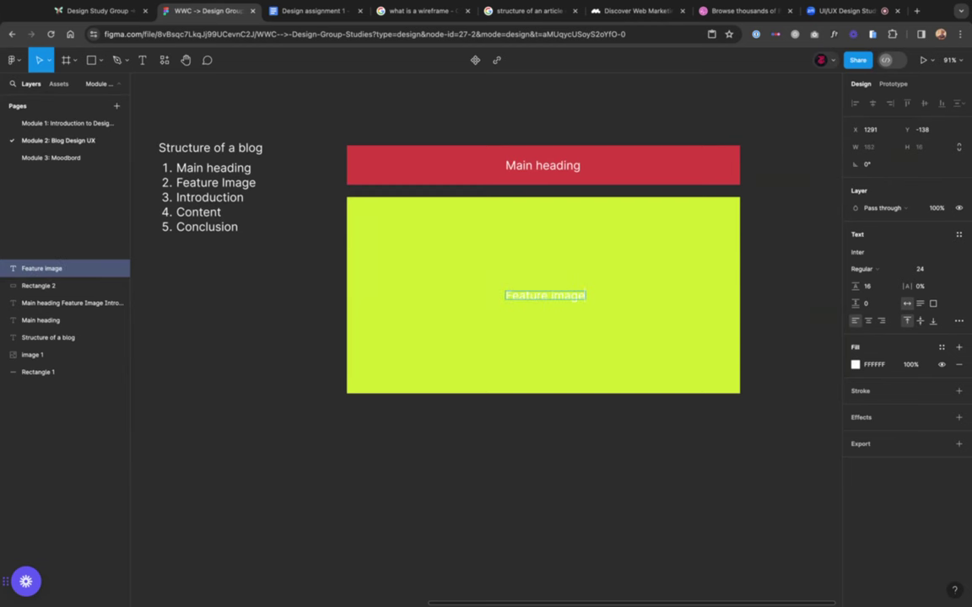
{"action": "key", "text": "Escape"}
{"action": "left_click", "coordinate": [581, 438]}
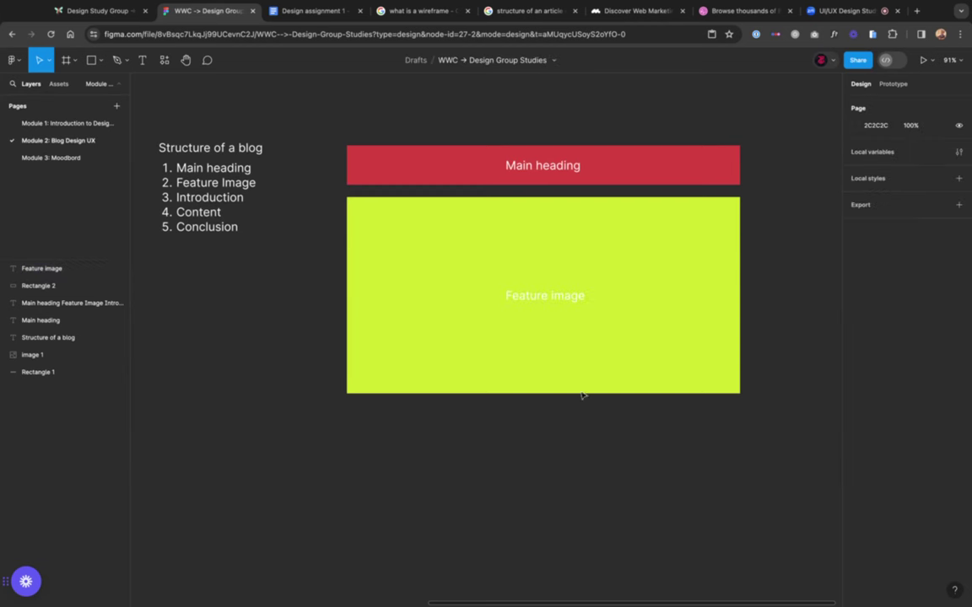
{"action": "scroll", "coordinate": [580, 372], "scroll_direction": "up", "scroll_amount": 3}
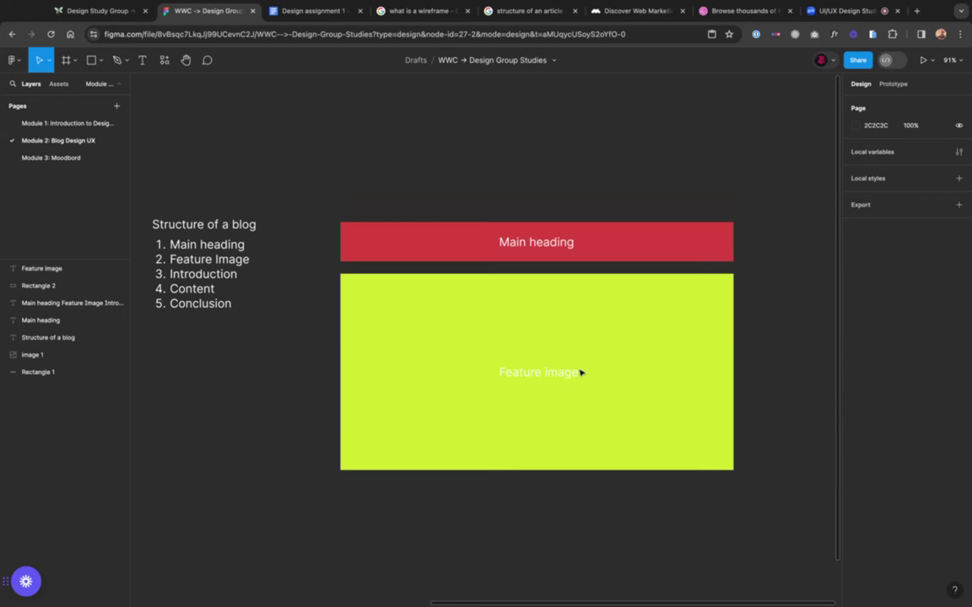
{"action": "scroll", "coordinate": [652, 409], "scroll_direction": "up", "scroll_amount": 5}
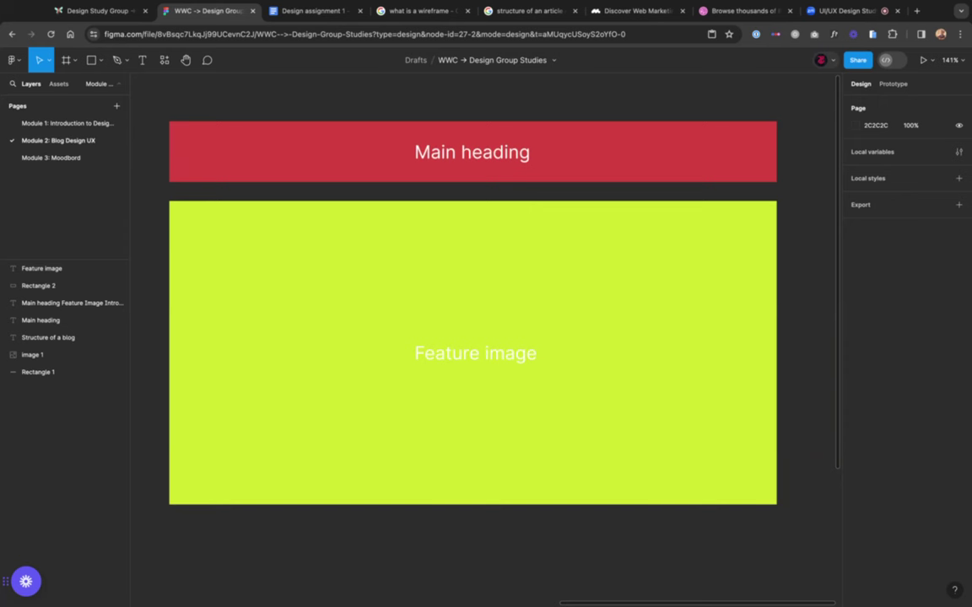
{"action": "left_click_drag", "start_coordinate": [405, 89], "coordinate": [558, 504]}
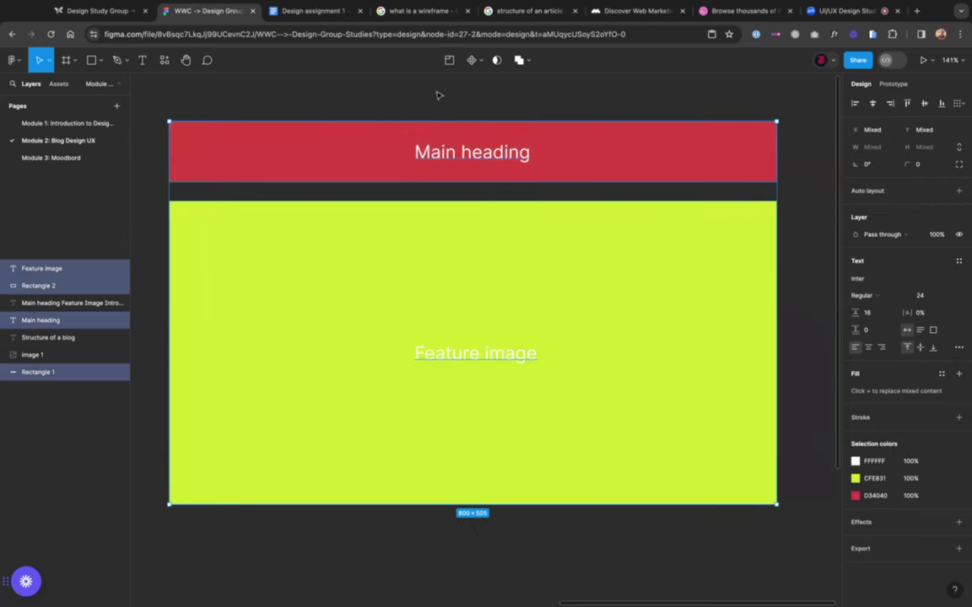
{"action": "left_click", "coordinate": [417, 93]}
{"action": "left_click_drag", "start_coordinate": [468, 120], "coordinate": [553, 178]}
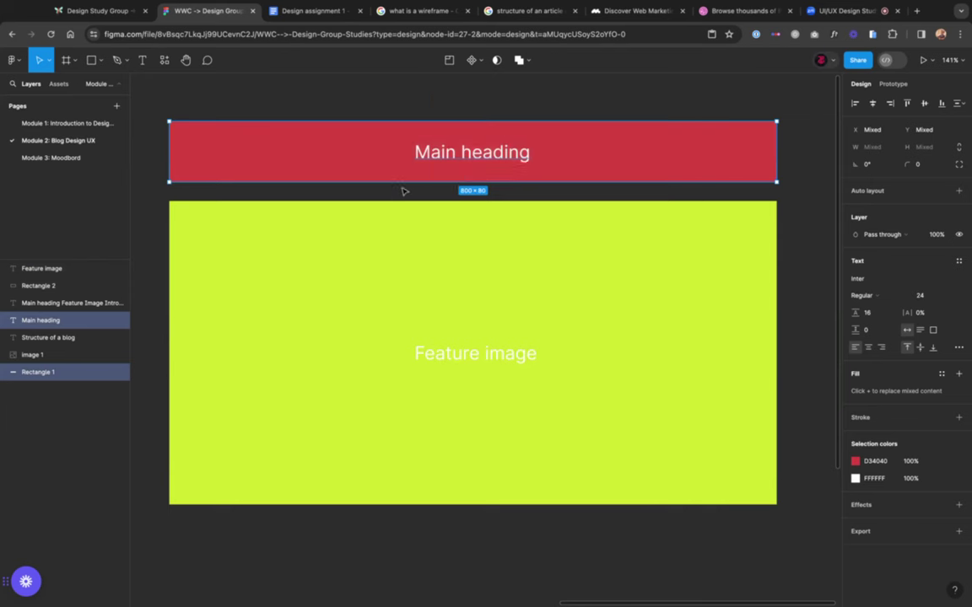
{"action": "left_click", "coordinate": [404, 190]}
{"action": "mouse_move", "coordinate": [402, 188]}
{"action": "left_mouse_down"}
{"action": "mouse_move", "coordinate": [598, 405]}
{"action": "mouse_move", "coordinate": [403, 191]}
{"action": "left_mouse_up"}
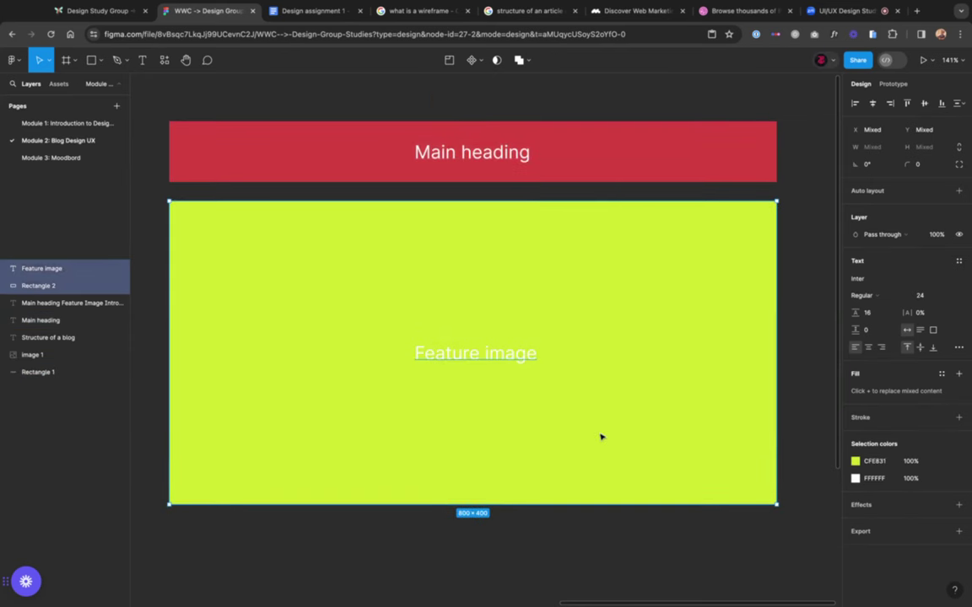
{"action": "left_click", "coordinate": [553, 554]}
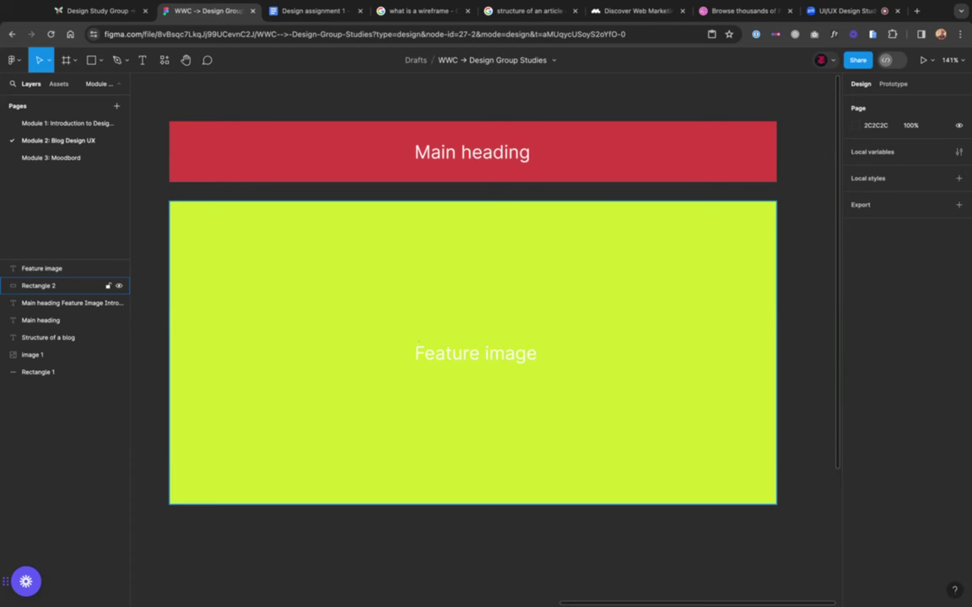
{"action": "left_click_drag", "start_coordinate": [398, 104], "coordinate": [504, 174]}
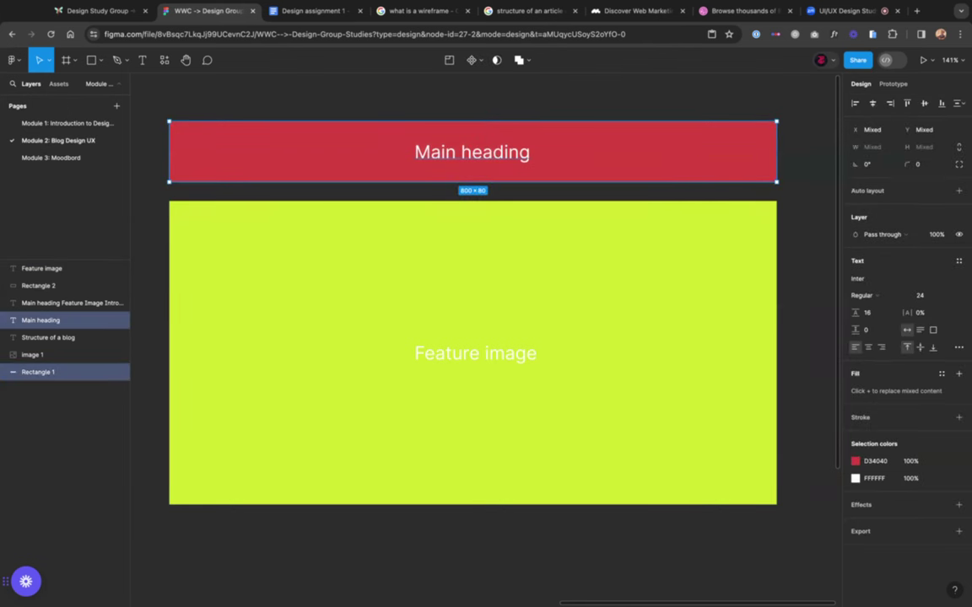
{"action": "left_click_drag", "start_coordinate": [455, 195], "coordinate": [580, 417]}
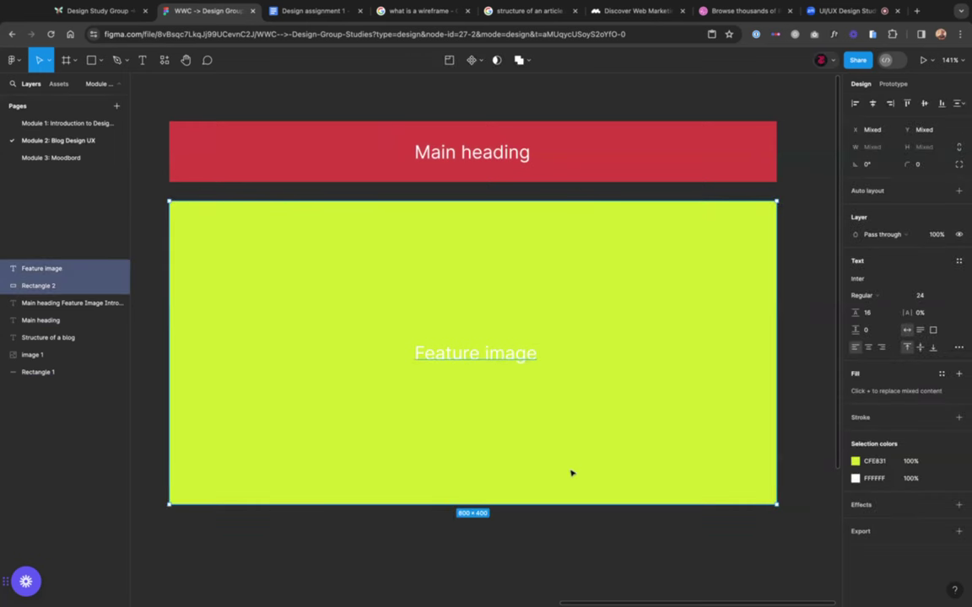
{"action": "left_click", "coordinate": [546, 539]}
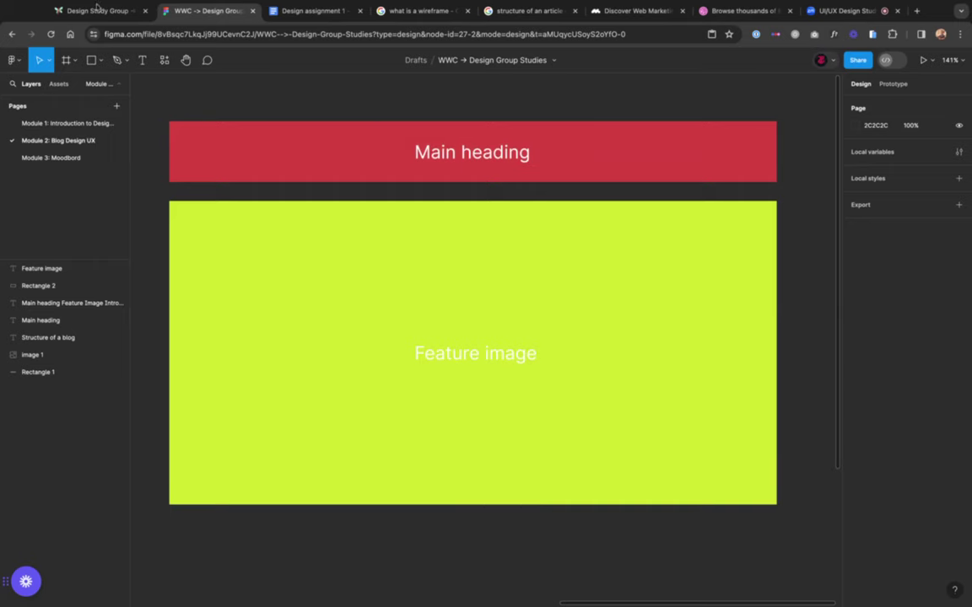
Step: Review the UX material on the Module 1 page, including an overview of all its frames, and return to Module 2: Blog Design UX
{"action": "left_click", "coordinate": [68, 125]}
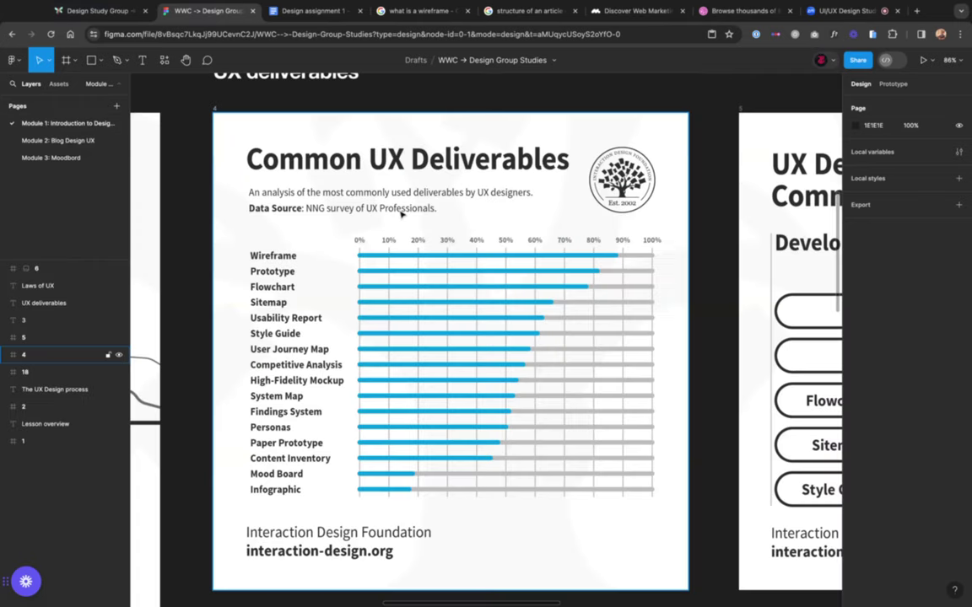
{"action": "scroll", "coordinate": [402, 214], "scroll_direction": "down", "scroll_amount": 6}
{"action": "scroll", "coordinate": [483, 229], "scroll_direction": "right", "scroll_amount": 5}
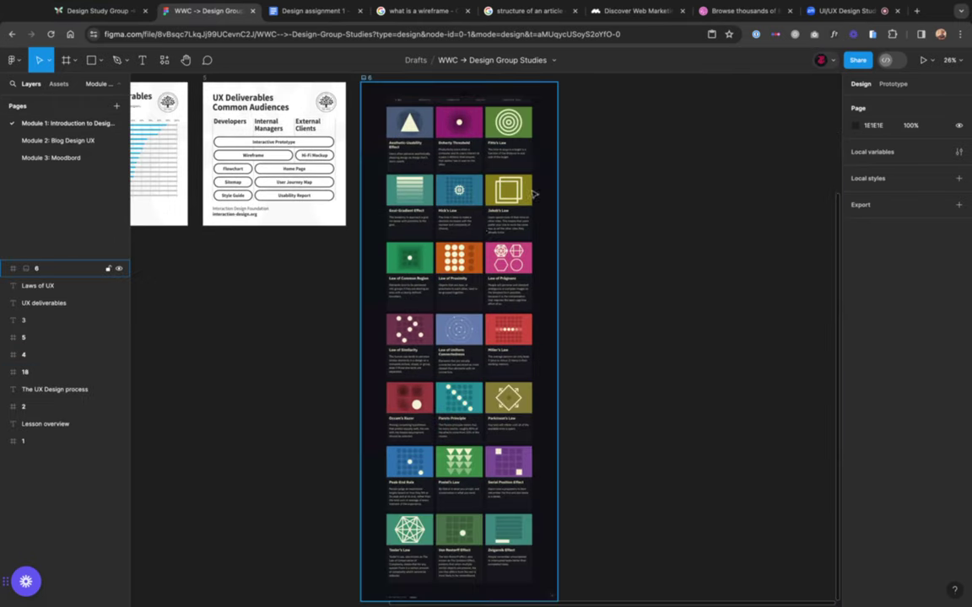
{"action": "scroll", "coordinate": [482, 229], "scroll_direction": "left", "scroll_amount": 5}
{"action": "scroll", "coordinate": [317, 124], "scroll_direction": "up", "scroll_amount": 3}
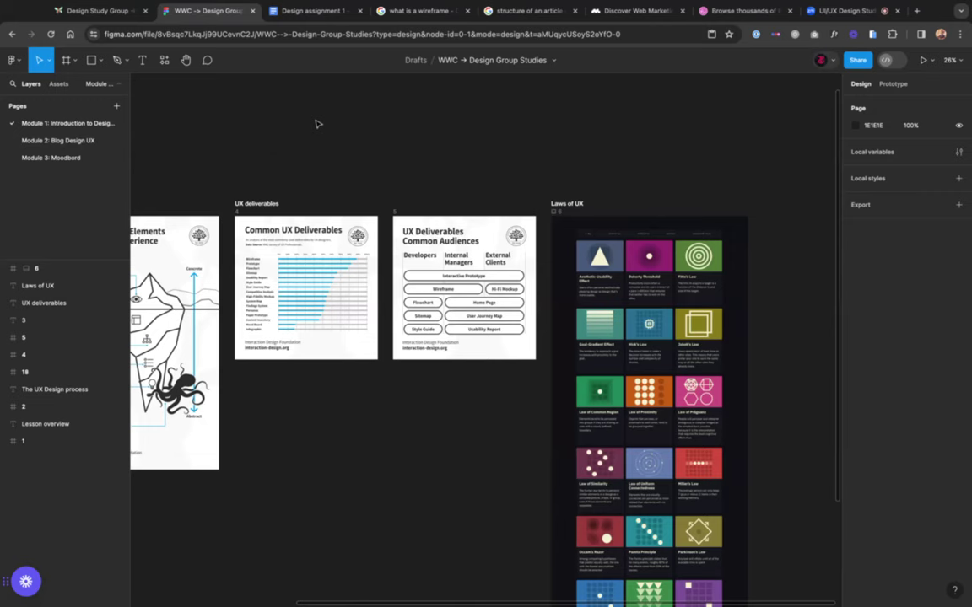
{"action": "key", "text": "shift+1"}
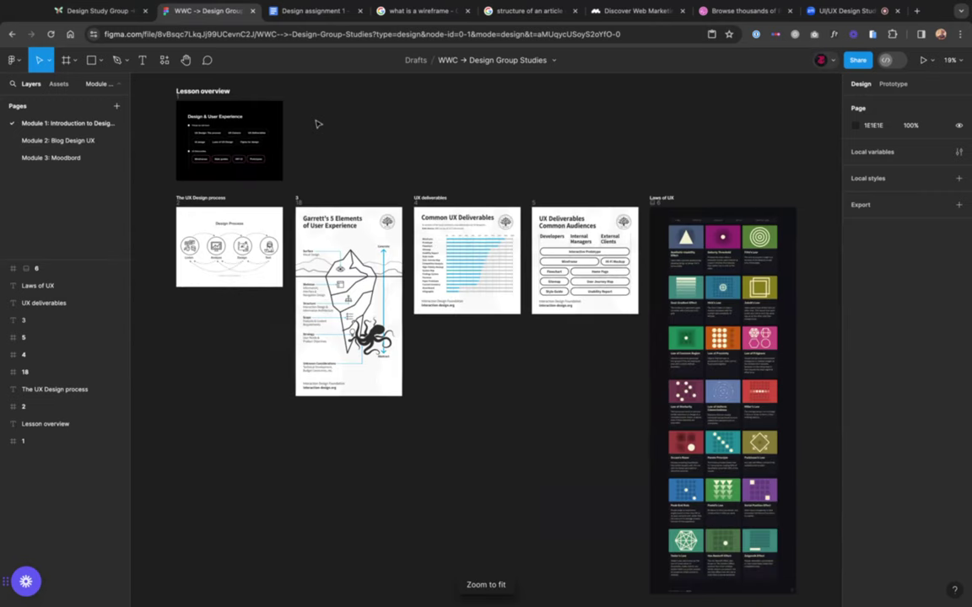
{"action": "left_click", "coordinate": [54, 141]}
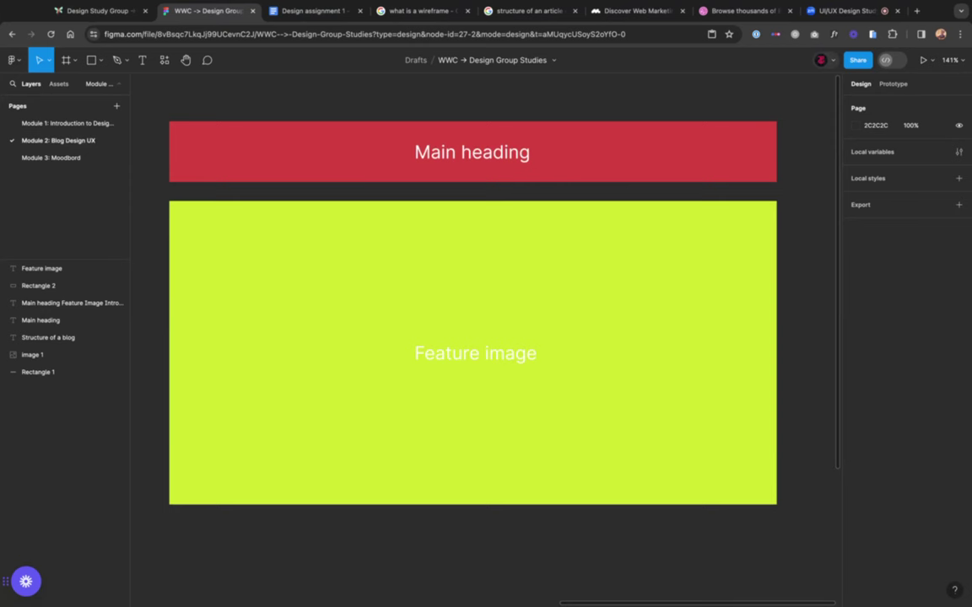
{"action": "left_click", "coordinate": [509, 353]}
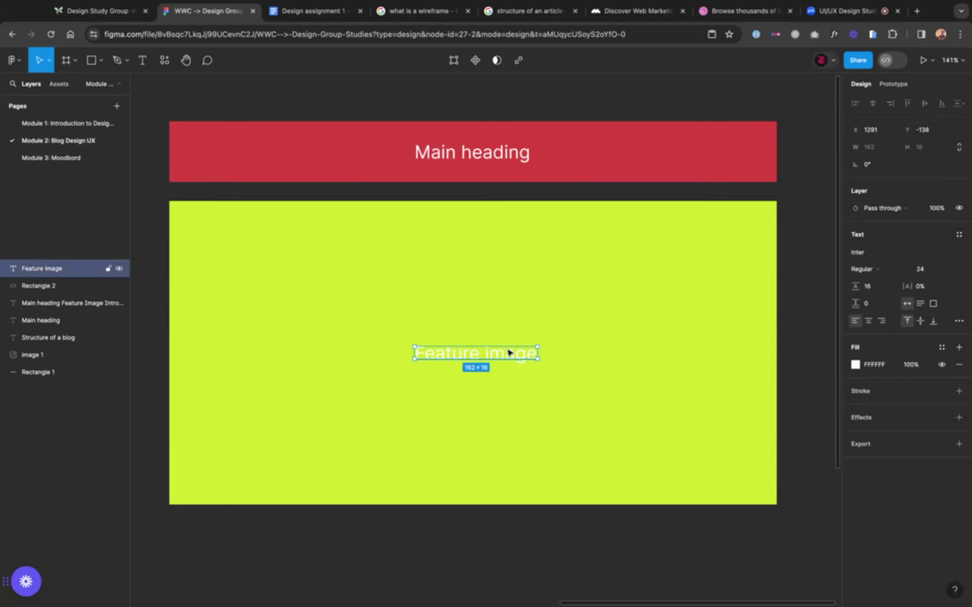
{"action": "left_click", "coordinate": [479, 523]}
{"action": "left_click", "coordinate": [485, 352]}
{"action": "left_click_drag", "start_coordinate": [461, 418], "coordinate": [416, 315]}
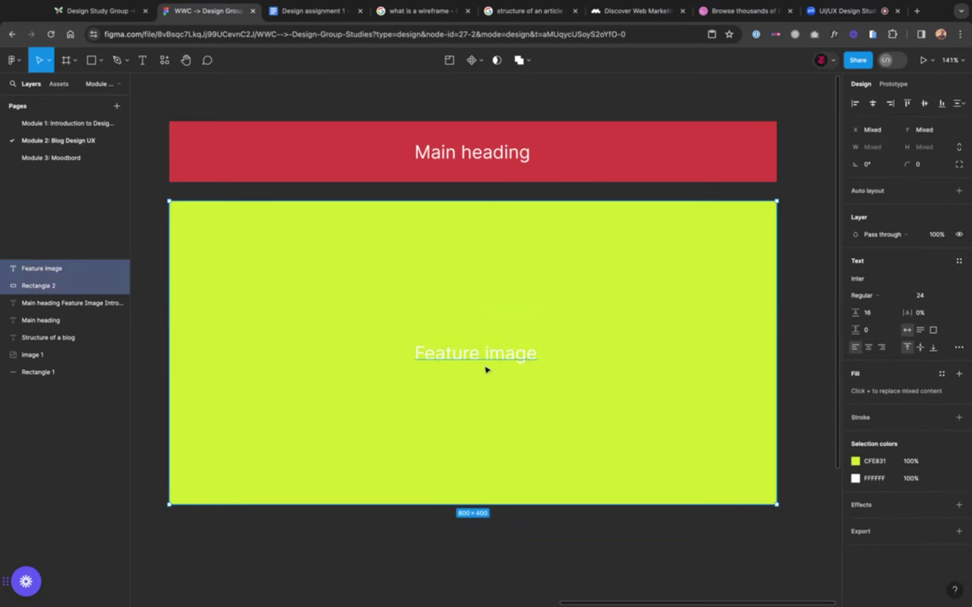
{"action": "left_click", "coordinate": [431, 352]}
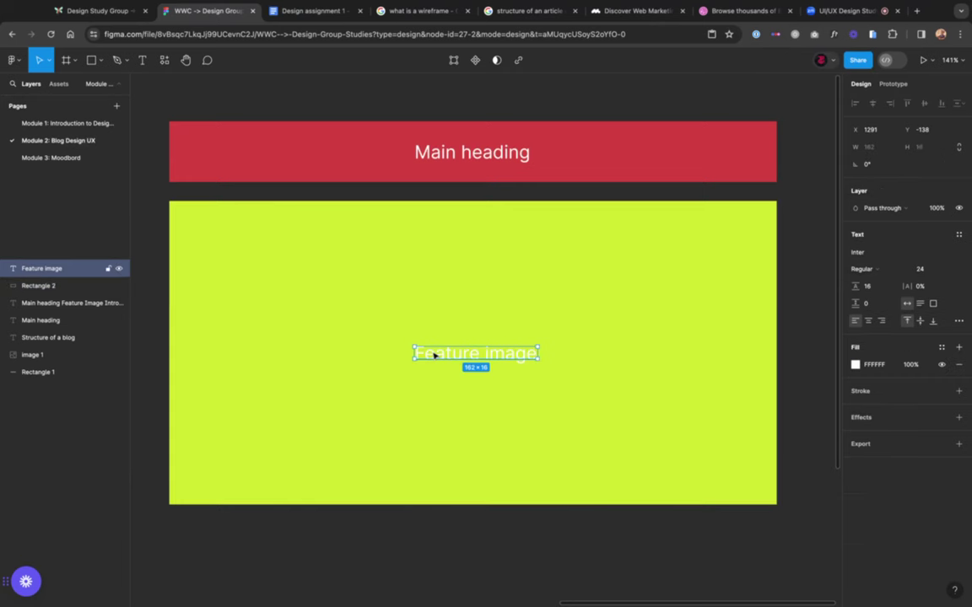
{"action": "left_click", "coordinate": [442, 375]}
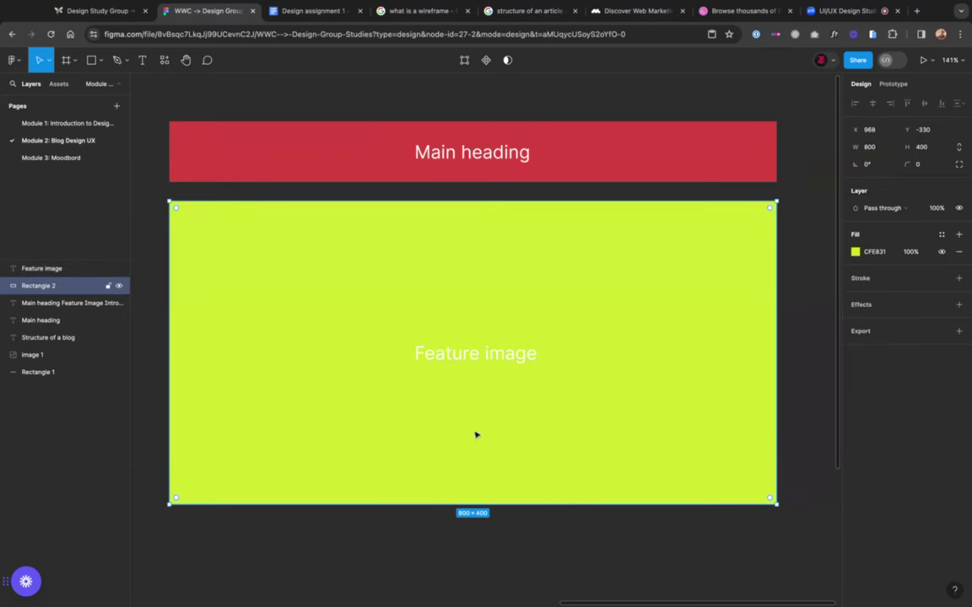
{"action": "left_click", "coordinate": [495, 364]}
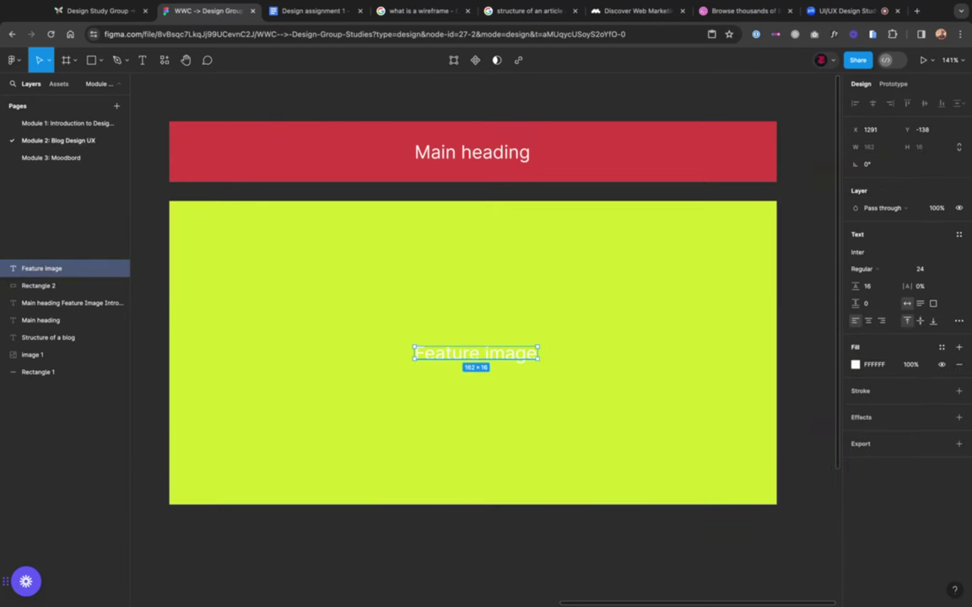
{"action": "left_click", "coordinate": [543, 533]}
{"action": "left_click_drag", "start_coordinate": [543, 534], "coordinate": [412, 298]}
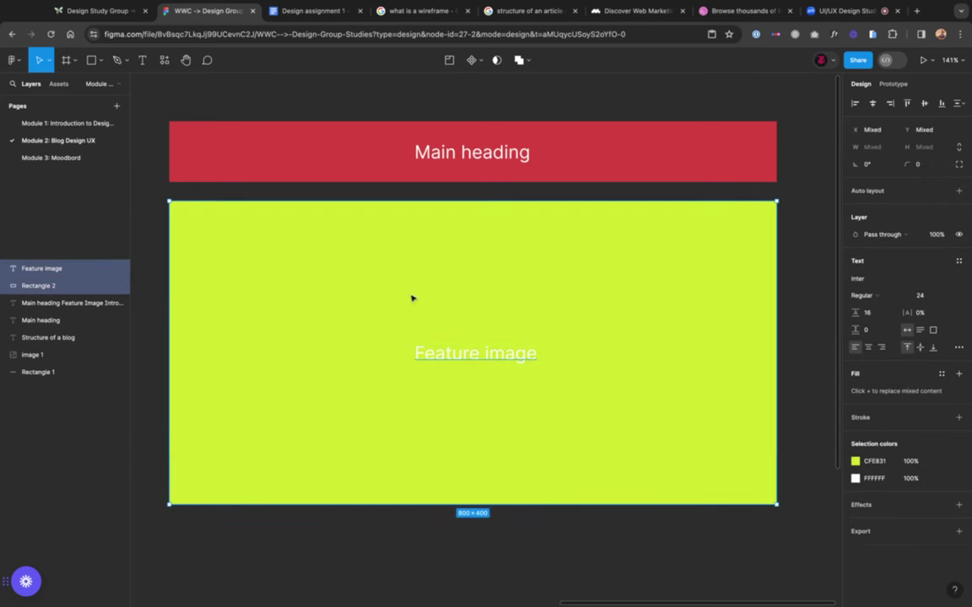
{"action": "left_click", "coordinate": [473, 356]}
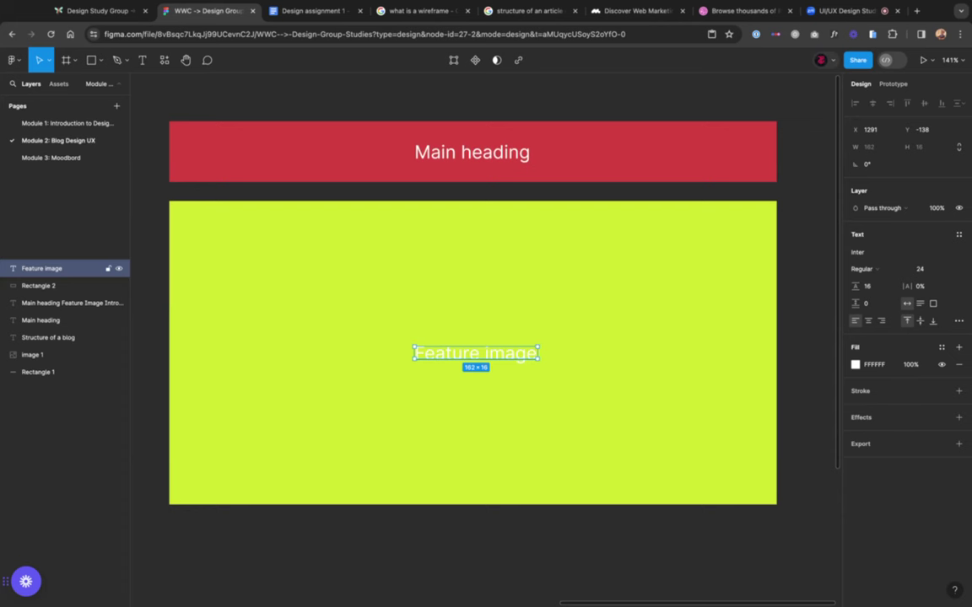
{"action": "scroll", "coordinate": [501, 360], "scroll_direction": "down", "scroll_amount": 1}
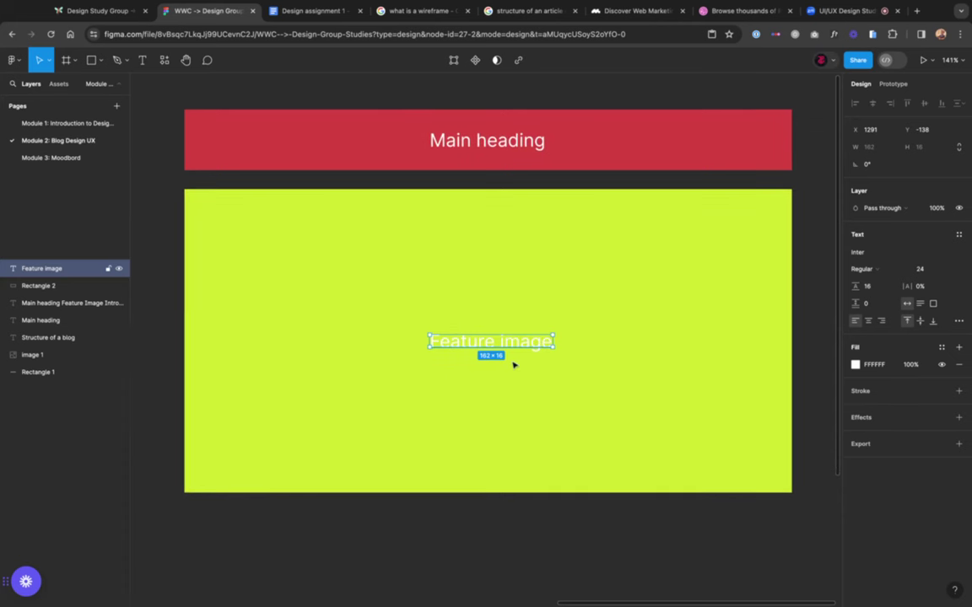
{"action": "left_click", "coordinate": [515, 367]}
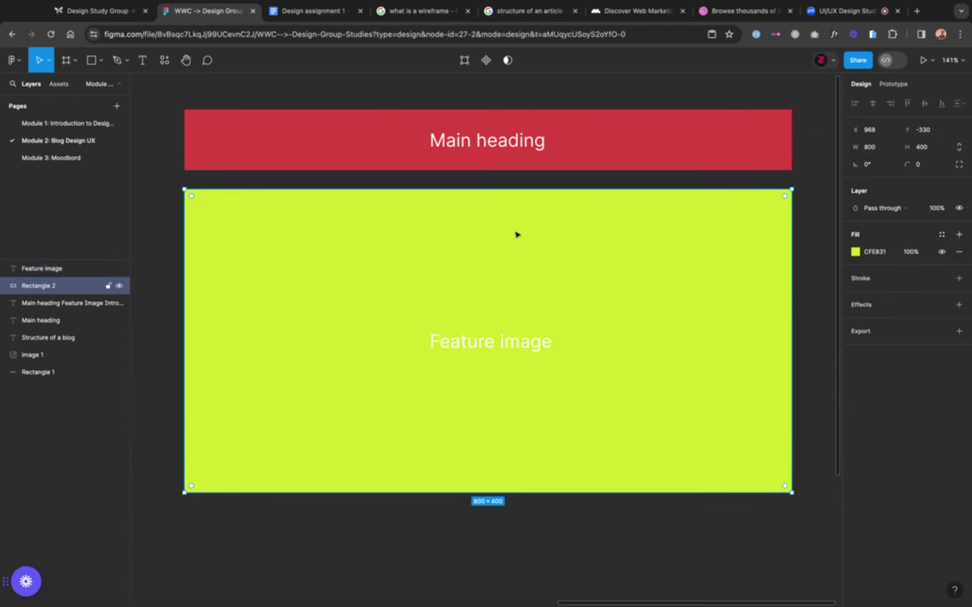
Step: Try a black fill, 000000, on the "Feature image" text in the lime rectangle
{"action": "left_click", "coordinate": [500, 335]}
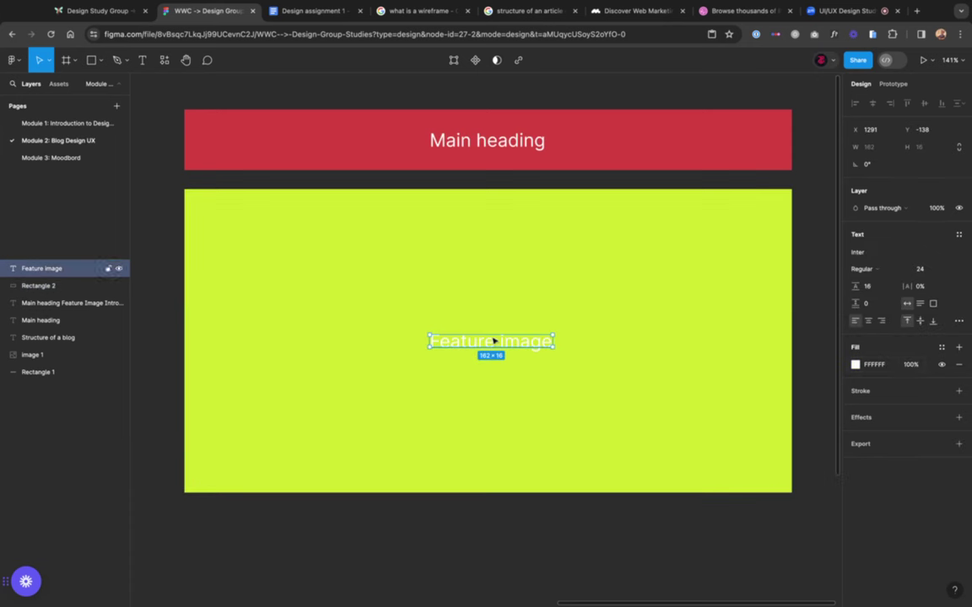
{"action": "left_click", "coordinate": [855, 365]}
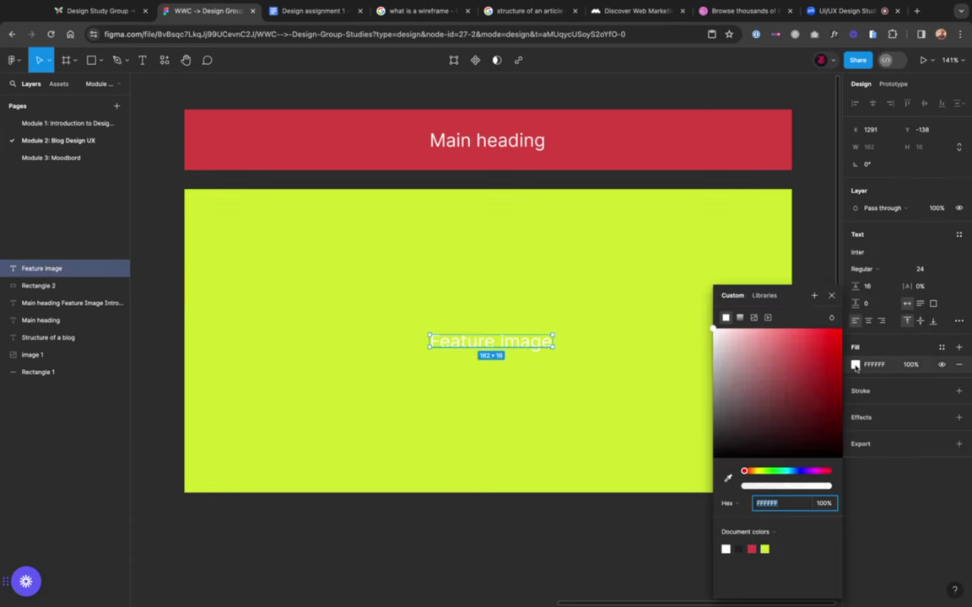
{"action": "type", "text": "DF0000"}
{"action": "key", "text": "Return"}
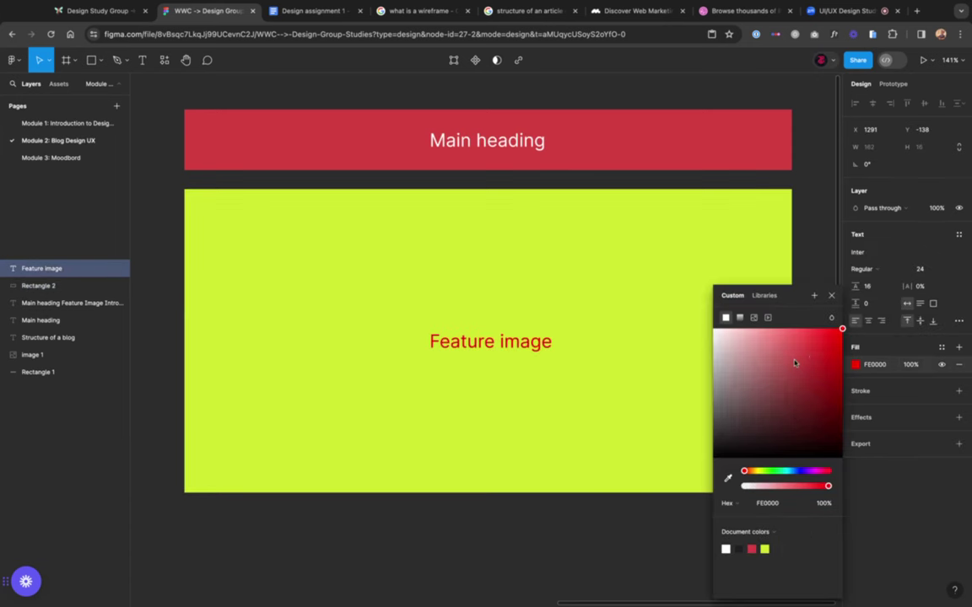
{"action": "left_click_drag", "start_coordinate": [795, 362], "coordinate": [841, 458]}
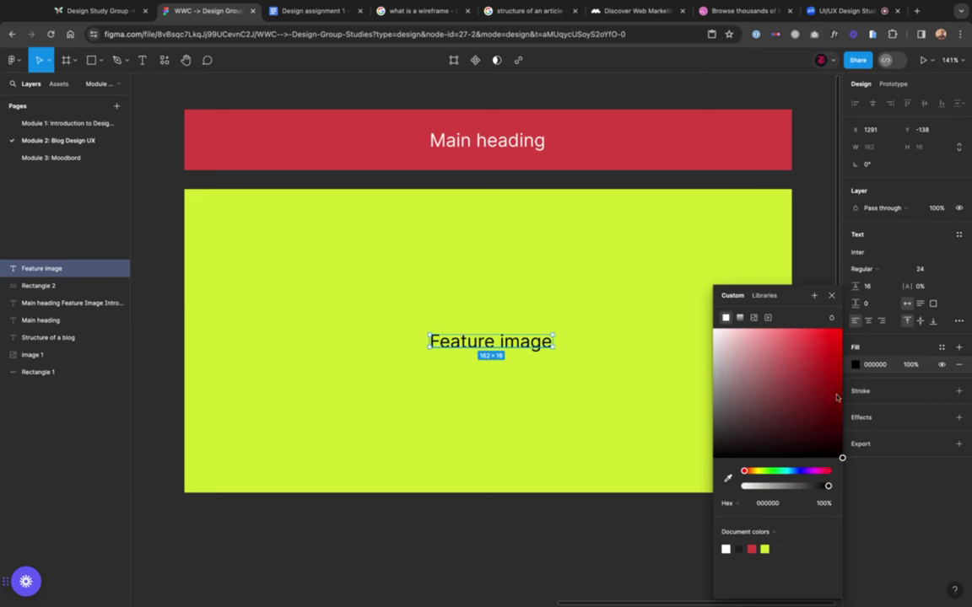
Step: Try the Bold font weight on the "Feature image" text and deselect it
{"action": "left_click", "coordinate": [872, 269]}
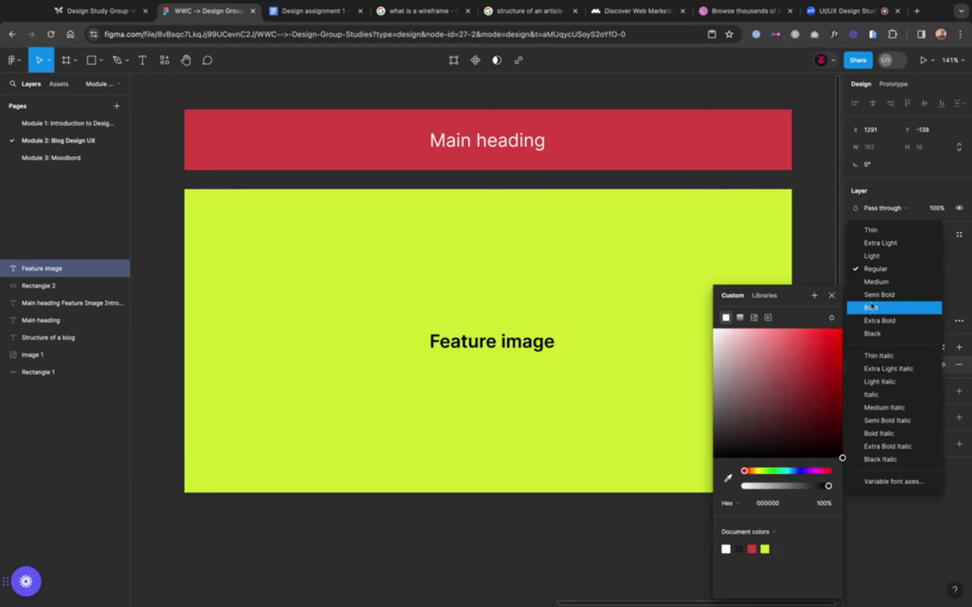
{"action": "left_click", "coordinate": [870, 307]}
{"action": "left_click", "coordinate": [533, 523]}
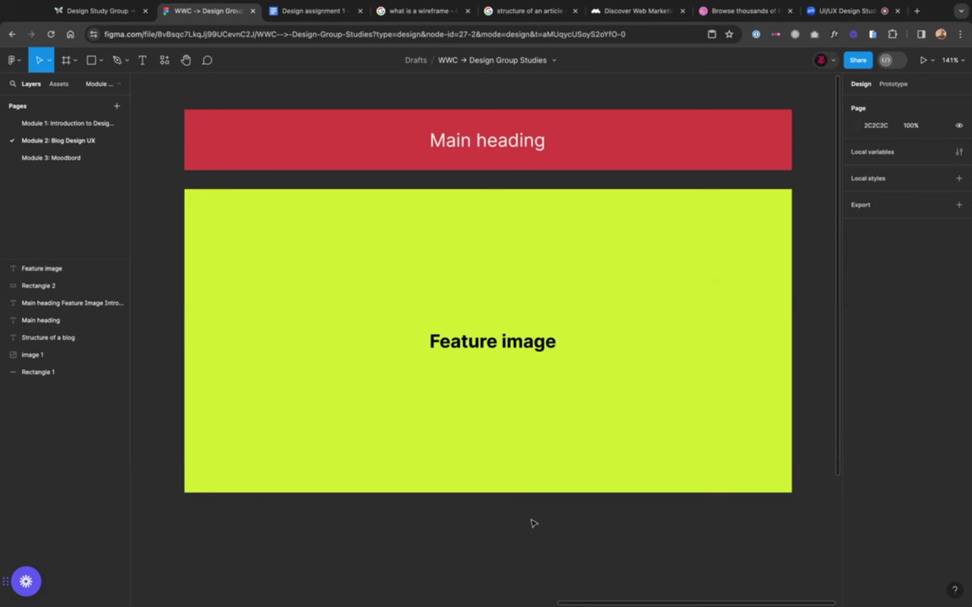
Step: Undo the bold weight and the black fill on the "Feature image" text
{"action": "key", "text": "ctrl+z"}
{"action": "key", "text": "ctrl+z"}
{"action": "key", "text": "ctrl+z"}
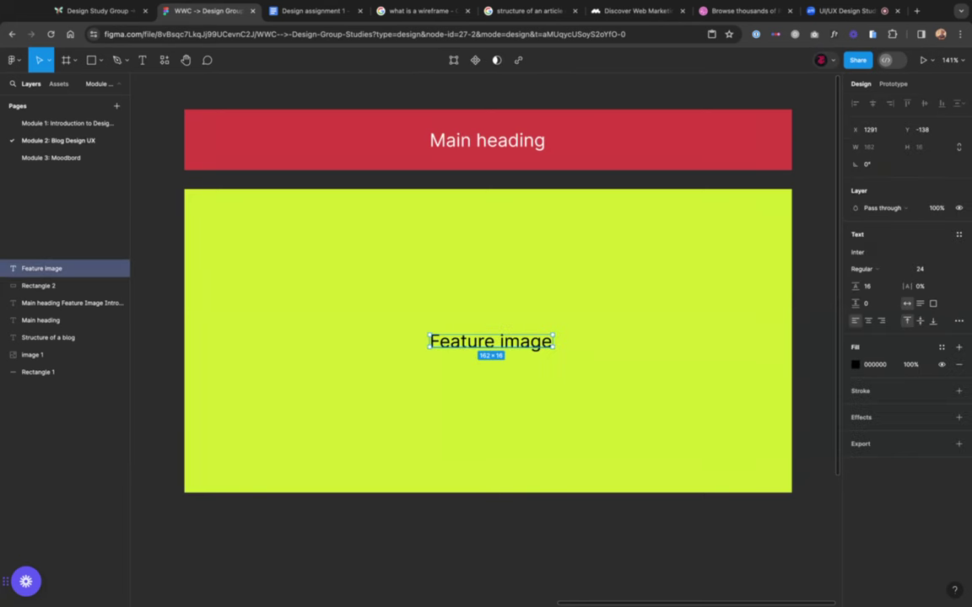
{"action": "key", "text": "ctrl+shift+z"}
{"action": "key", "text": "ctrl+shift+z"}
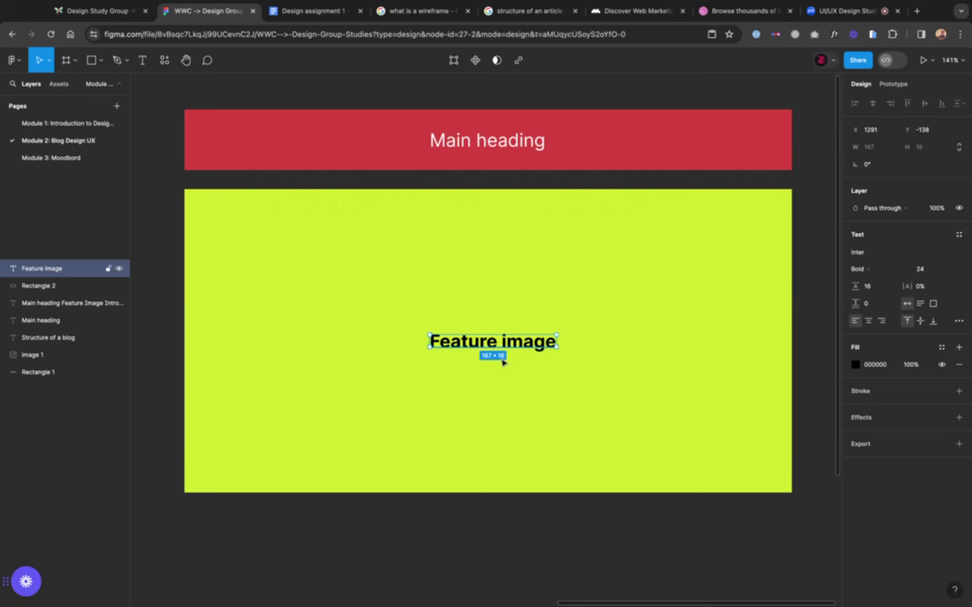
{"action": "key", "text": "ctrl+z"}
{"action": "key", "text": "ctrl+z"}
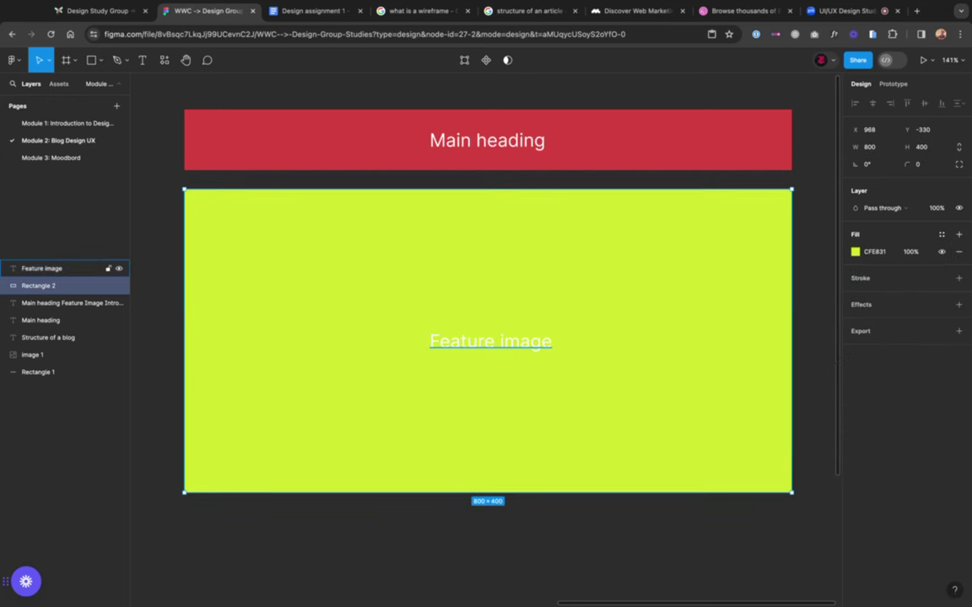
Step: Recolour the lime rectangle behind the "Feature image" text with a dark olive fill, 505434
{"action": "left_click", "coordinate": [564, 536]}
{"action": "left_click", "coordinate": [668, 384]}
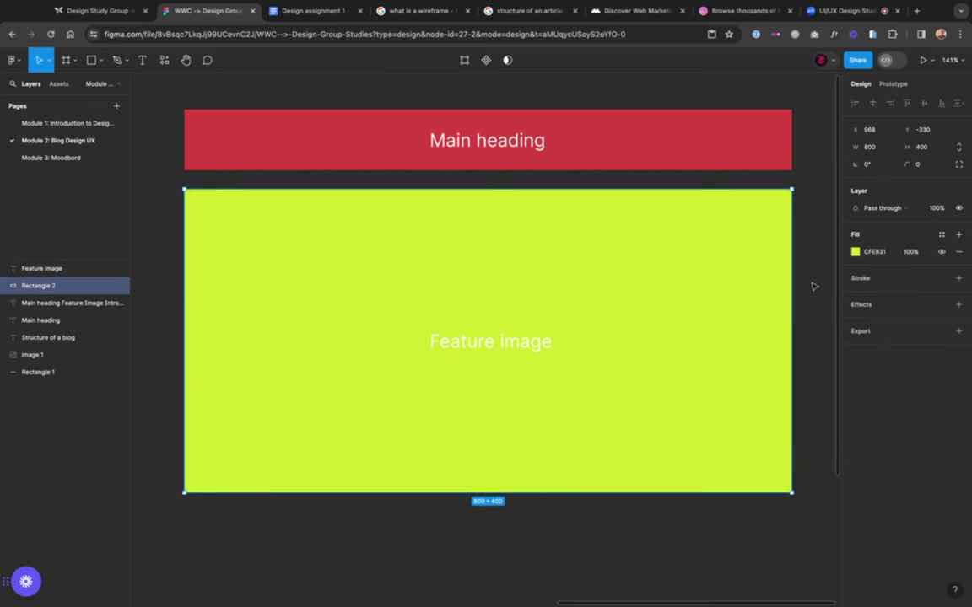
{"action": "left_click", "coordinate": [855, 252]}
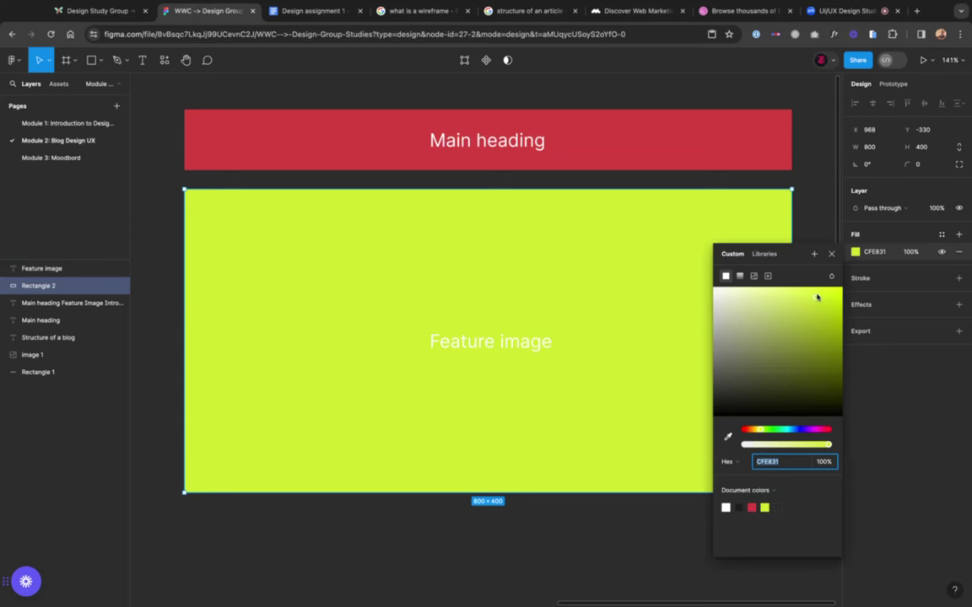
{"action": "left_click", "coordinate": [828, 325]}
{"action": "left_click", "coordinate": [840, 352]}
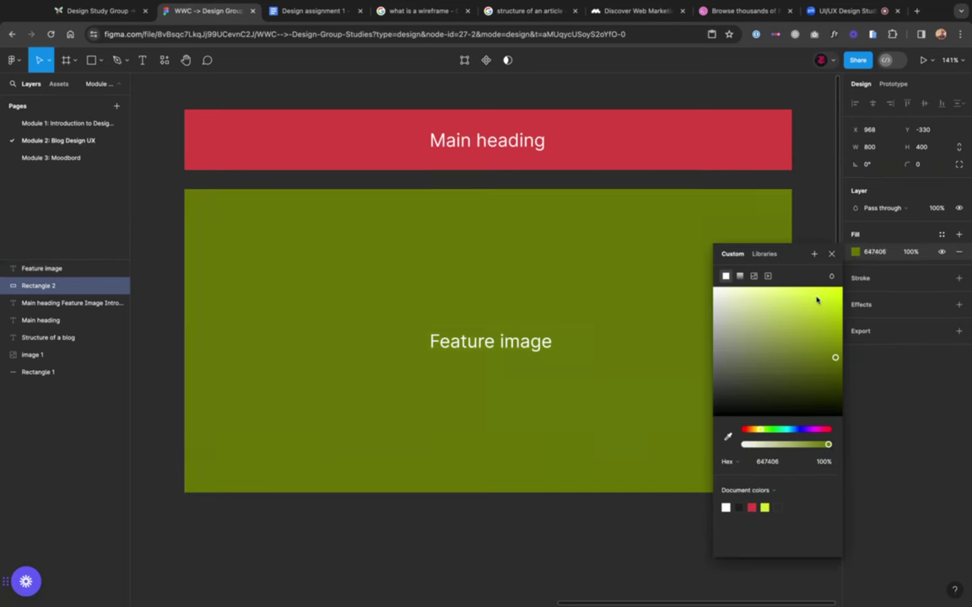
{"action": "left_click", "coordinate": [833, 370]}
{"action": "mouse_move", "coordinate": [834, 369]}
{"action": "left_mouse_down"}
{"action": "mouse_move", "coordinate": [778, 361]}
{"action": "mouse_move", "coordinate": [762, 374]}
{"action": "left_mouse_up"}
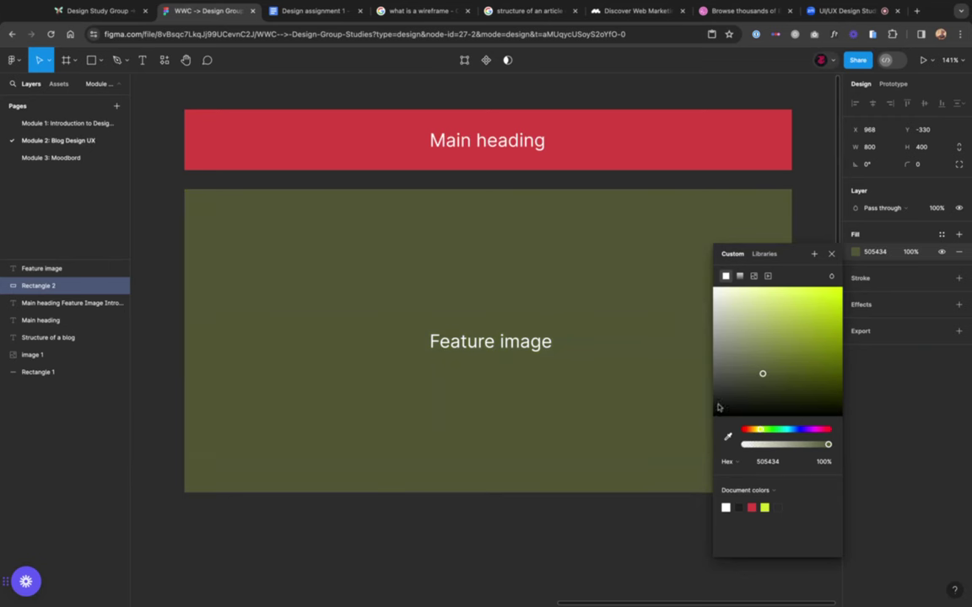
{"action": "left_click", "coordinate": [514, 538]}
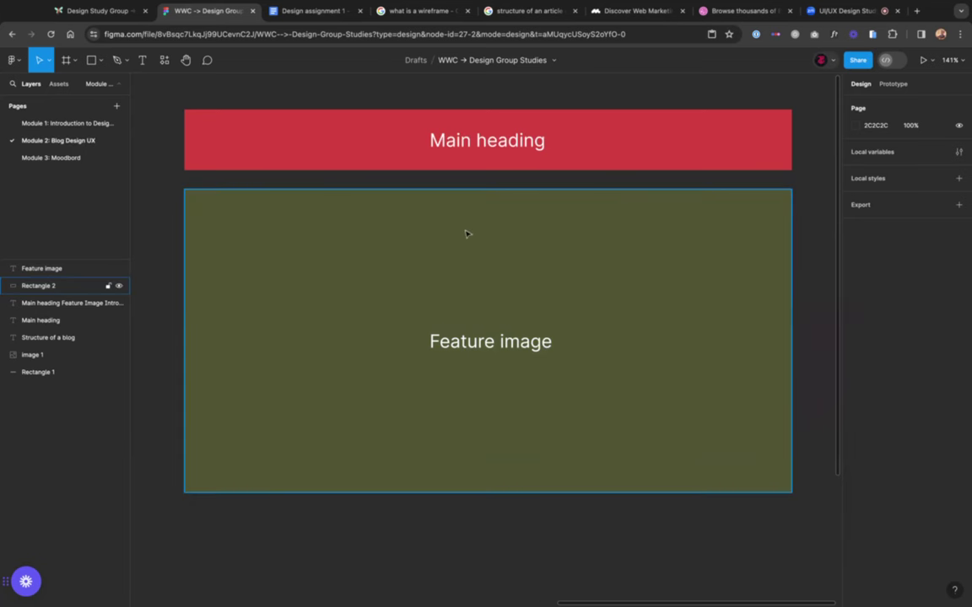
Step: Examine the opening, subheading and content sections in the "How To Structure a Blog Post" infographic
{"action": "scroll", "coordinate": [465, 233], "scroll_direction": "down", "scroll_amount": 10}
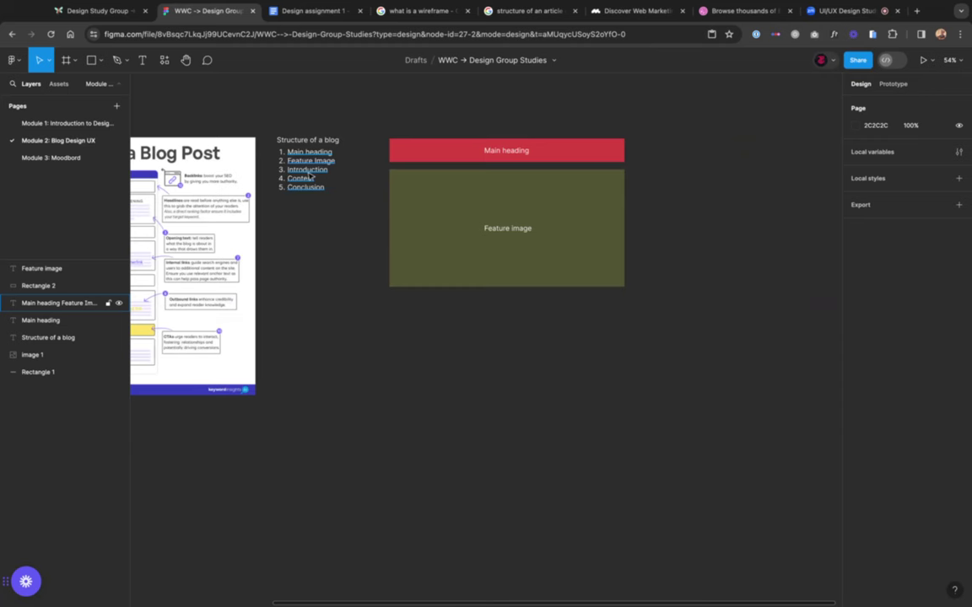
{"action": "scroll", "coordinate": [287, 190], "scroll_direction": "left", "scroll_amount": 5}
{"action": "left_click", "coordinate": [237, 209]}
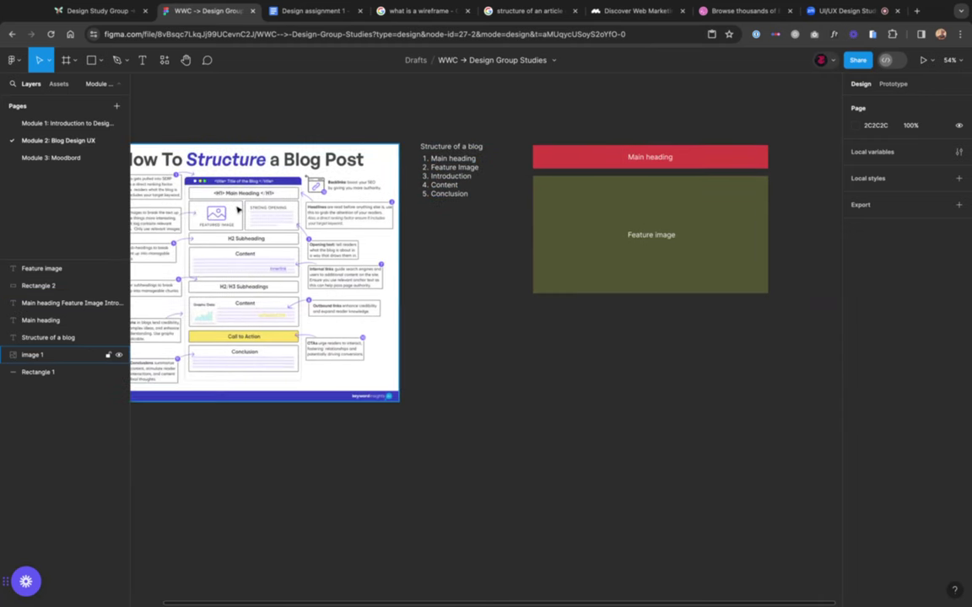
{"action": "scroll", "coordinate": [237, 209], "scroll_direction": "up", "scroll_amount": 10}
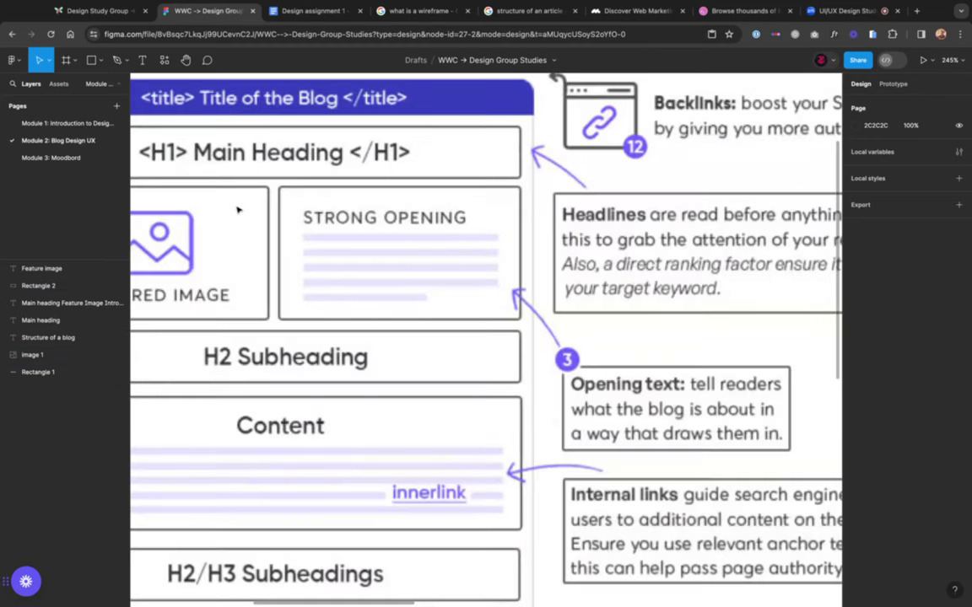
{"action": "scroll", "coordinate": [362, 257], "scroll_direction": "left", "scroll_amount": 3}
{"action": "scroll", "coordinate": [362, 257], "scroll_direction": "down", "scroll_amount": 1}
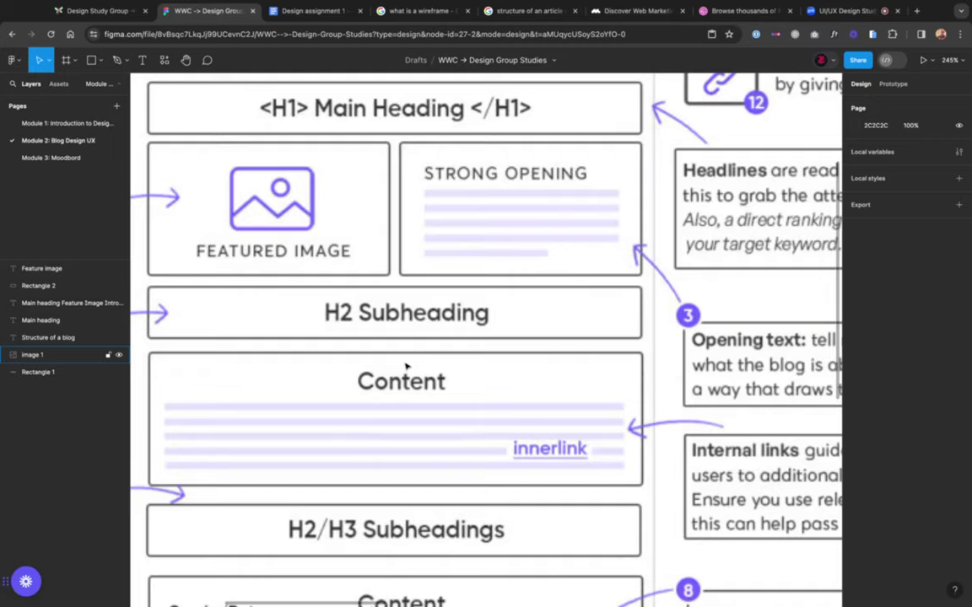
{"action": "scroll", "coordinate": [406, 366], "scroll_direction": "down", "scroll_amount": 10}
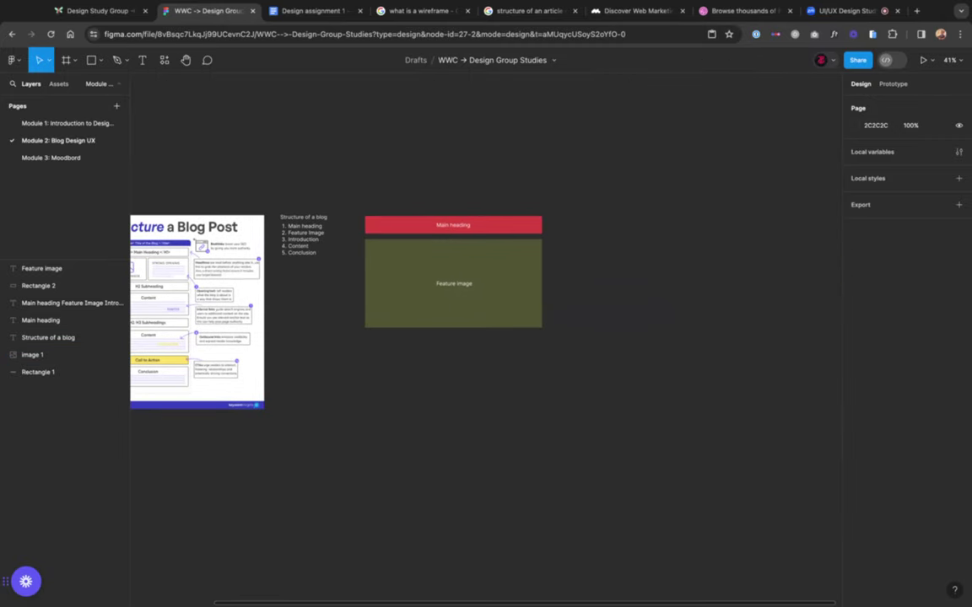
Step: Draw a thin rectangle about 800 × 23 below the feature image block, matching the block's width
{"action": "scroll", "coordinate": [334, 376], "scroll_direction": "up", "scroll_amount": 5}
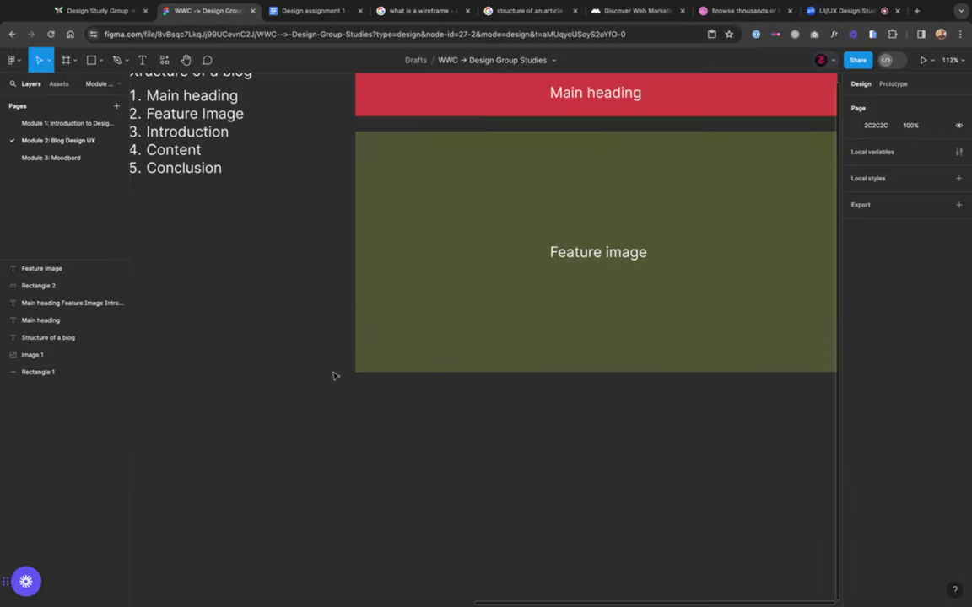
{"action": "scroll", "coordinate": [334, 376], "scroll_direction": "right", "scroll_amount": 5}
{"action": "scroll", "coordinate": [335, 376], "scroll_direction": "left", "scroll_amount": 2}
{"action": "left_click", "coordinate": [342, 148]}
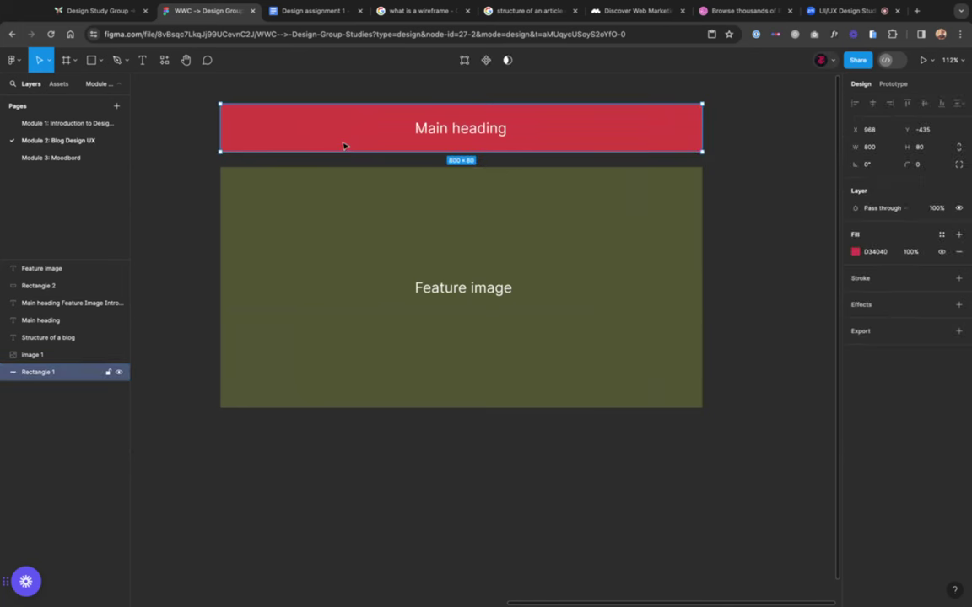
{"action": "left_click", "coordinate": [91, 60]}
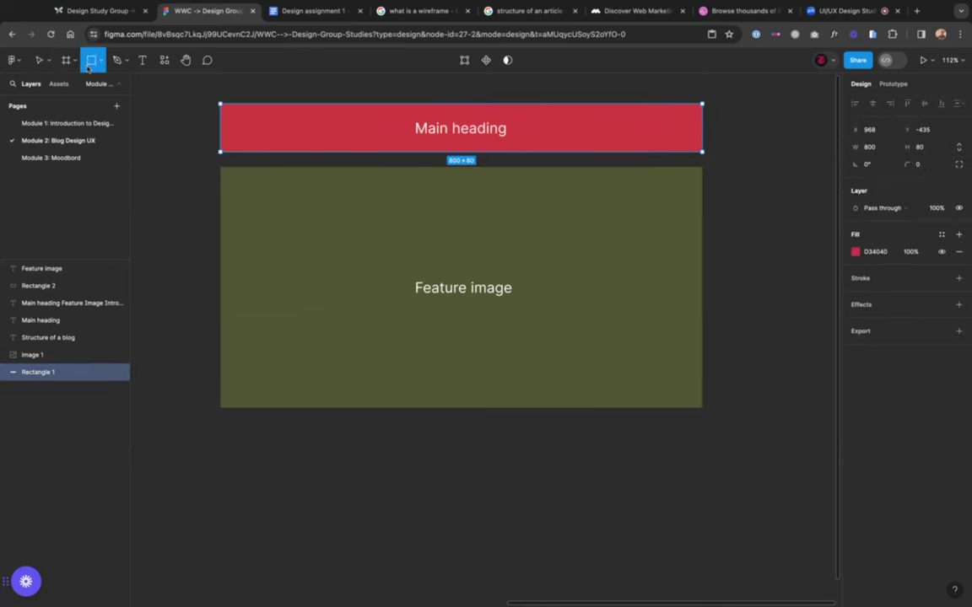
{"action": "left_click_drag", "start_coordinate": [221, 433], "coordinate": [702, 447]}
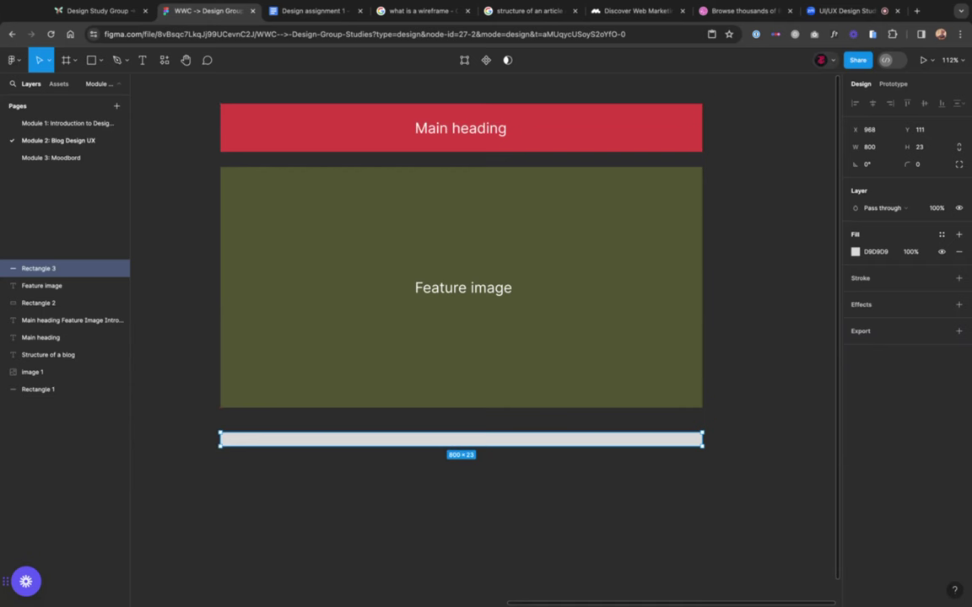
Step: Set the height of the thin grey bar below the feature image block to 20
{"action": "scroll", "coordinate": [291, 470], "scroll_direction": "up", "scroll_amount": 5}
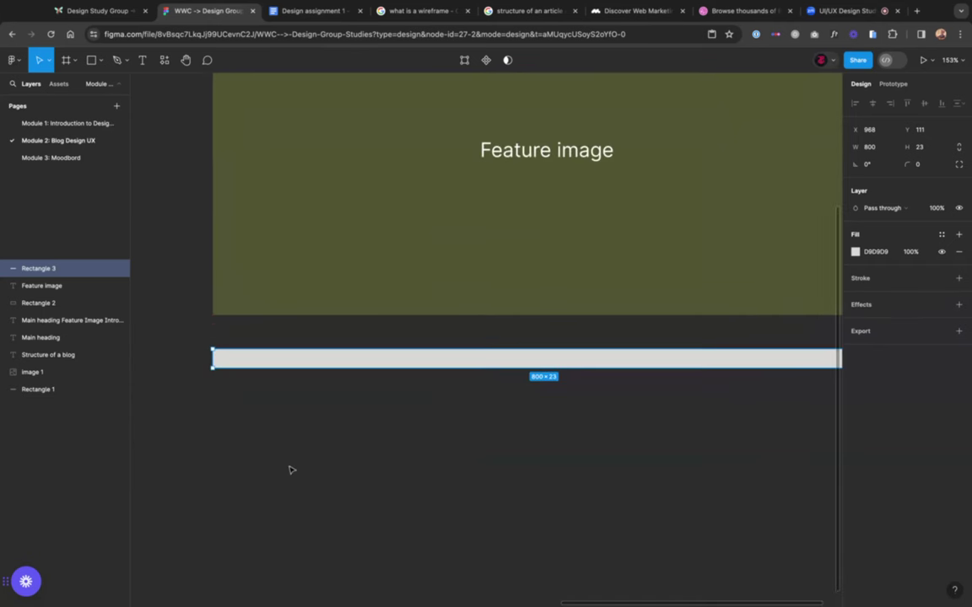
{"action": "scroll", "coordinate": [481, 253], "scroll_direction": "down", "scroll_amount": 2}
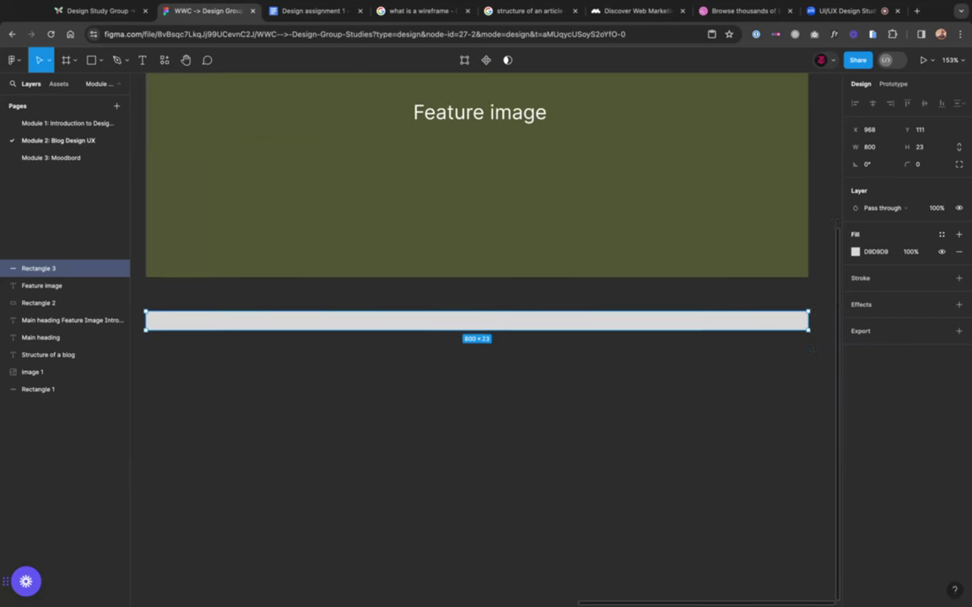
{"action": "left_click", "coordinate": [923, 147]}
{"action": "type", "text": "20"}
{"action": "key", "text": "Return"}
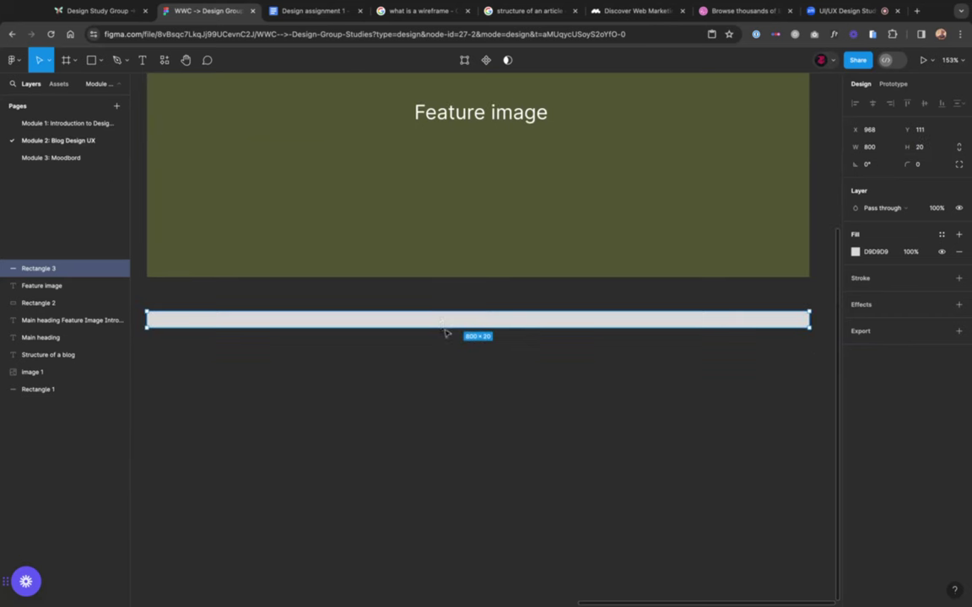
Step: Duplicate the grey bar three times straight down at equal spacing, with the lowest copy at Y 210
{"action": "scroll", "coordinate": [449, 432], "scroll_direction": "down", "scroll_amount": 3}
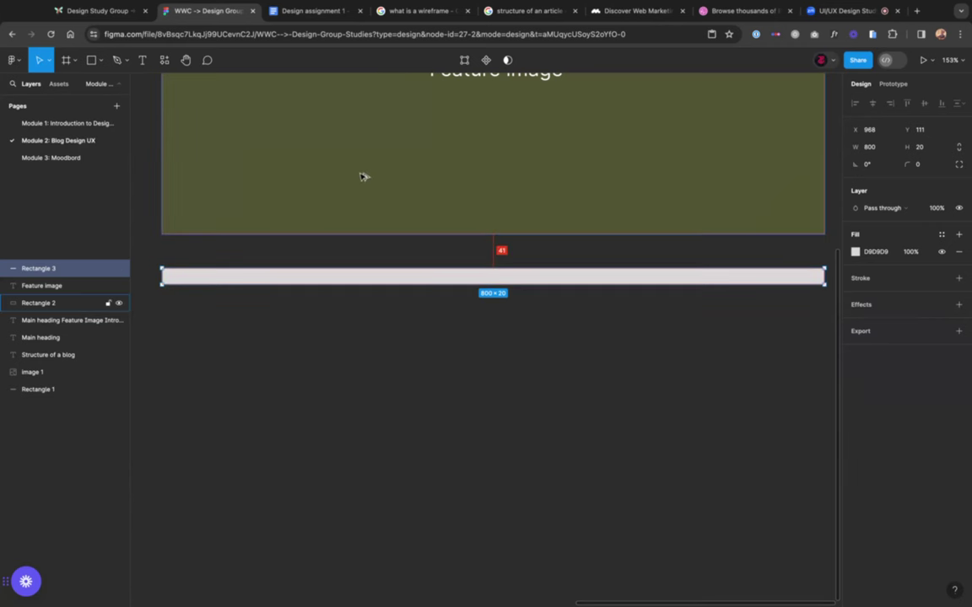
{"action": "key", "text": "alt"}
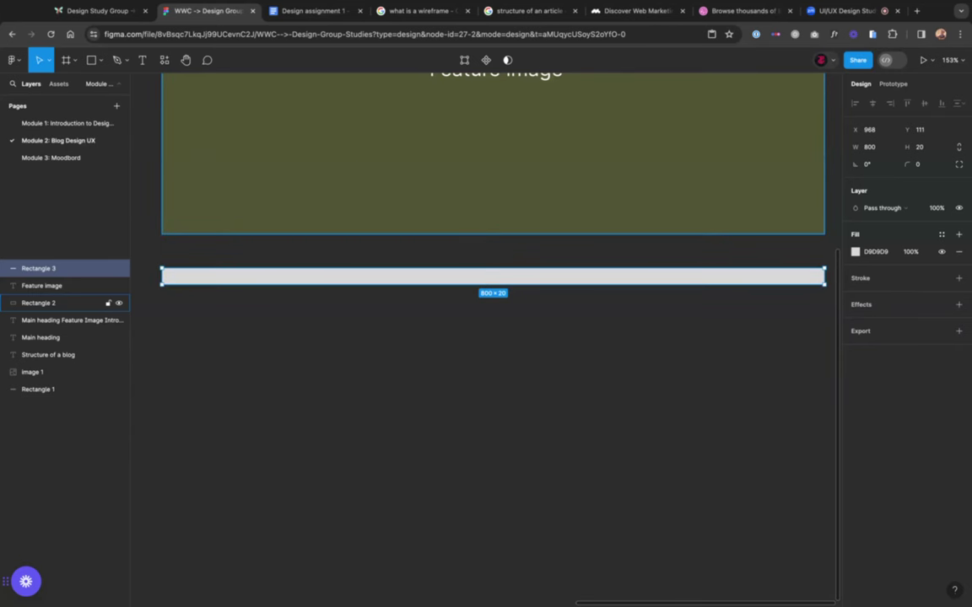
{"action": "key", "text": "alt"}
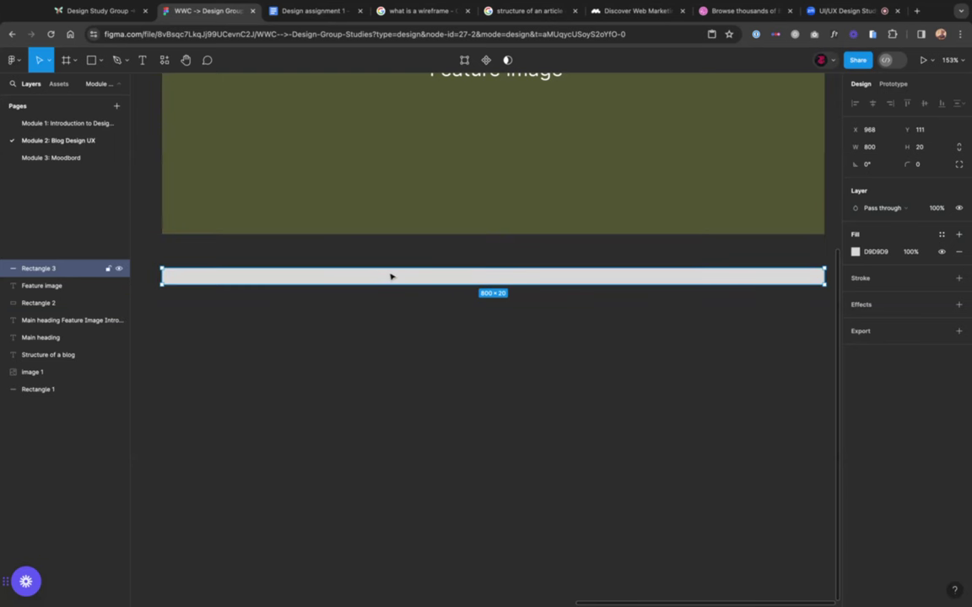
{"action": "left_click_drag", "start_coordinate": [390, 276], "coordinate": [391, 358]}
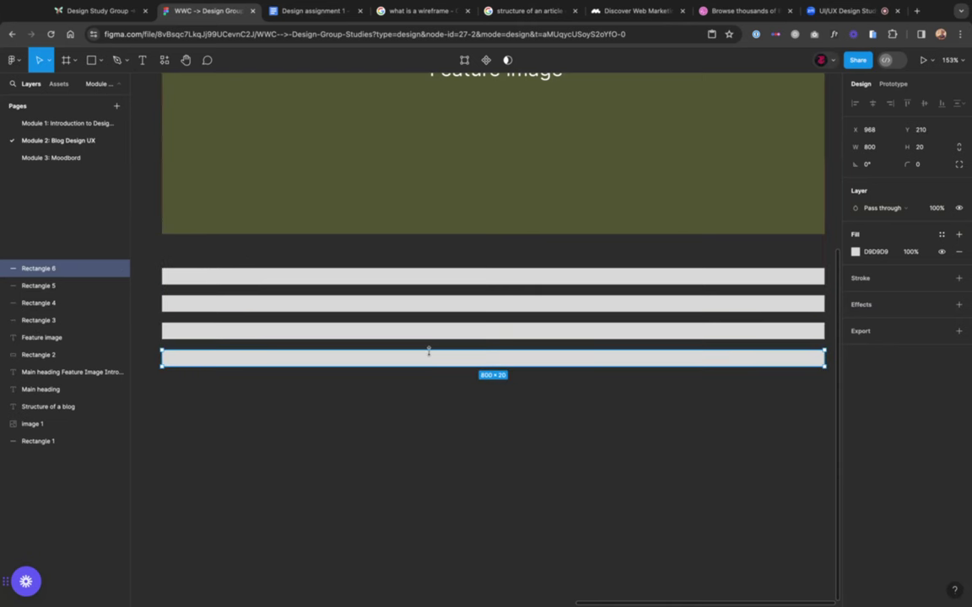
{"action": "key", "text": "super+z"}
{"action": "mouse_move", "coordinate": [444, 338]}
{"action": "left_mouse_down"}
{"action": "mouse_move", "coordinate": [444, 359]}
{"action": "mouse_move", "coordinate": [444, 344]}
{"action": "left_mouse_up"}
{"action": "scroll", "coordinate": [447, 379], "scroll_direction": "down", "scroll_amount": 3}
{"action": "left_click", "coordinate": [447, 379]}
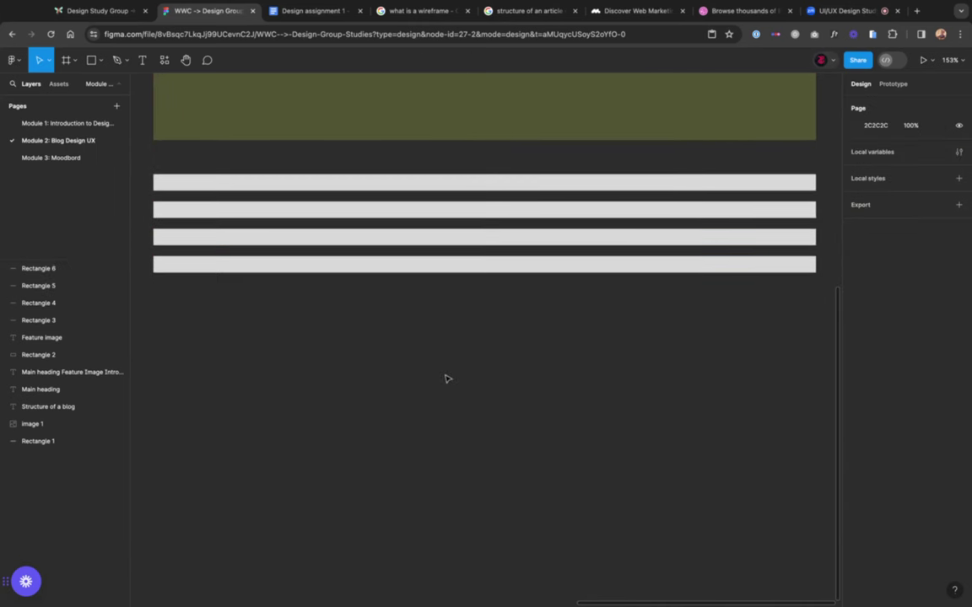
Step: Shorten the lowest grey bar from its right end to about four-fifths of the other bars' width
{"action": "scroll", "coordinate": [447, 379], "scroll_direction": "down", "scroll_amount": 5}
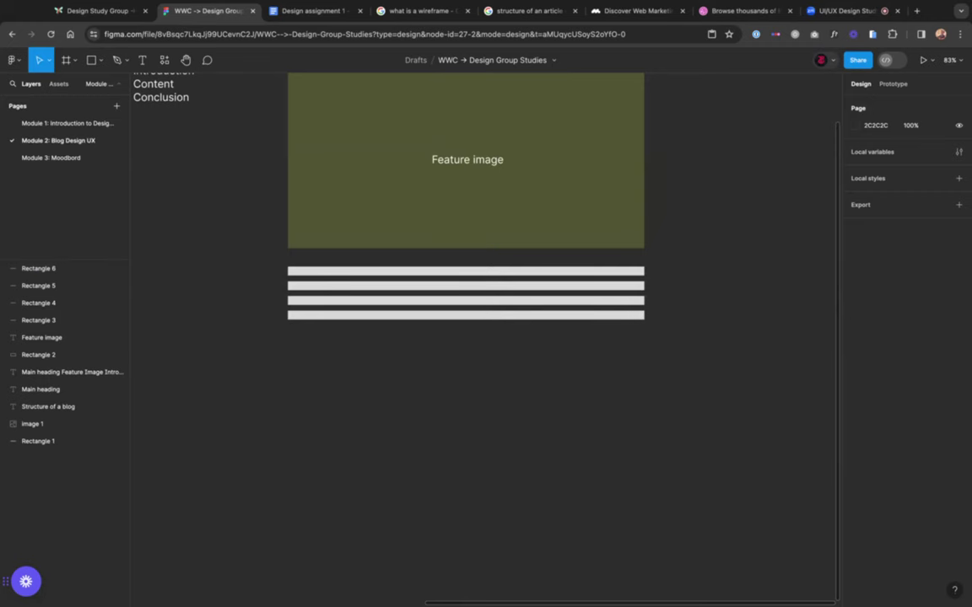
{"action": "scroll", "coordinate": [485, 337], "scroll_direction": "left", "scroll_amount": 10}
{"action": "scroll", "coordinate": [485, 337], "scroll_direction": "up", "scroll_amount": 4}
{"action": "scroll", "coordinate": [485, 337], "scroll_direction": "right", "scroll_amount": 8}
{"action": "scroll", "coordinate": [485, 337], "scroll_direction": "down", "scroll_amount": 3}
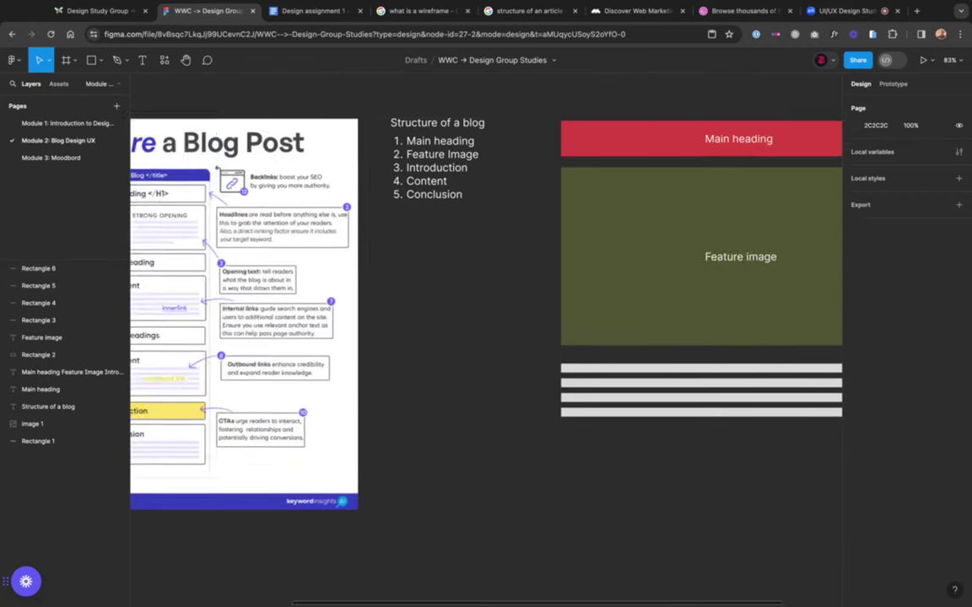
{"action": "scroll", "coordinate": [531, 337], "scroll_direction": "right", "scroll_amount": 2}
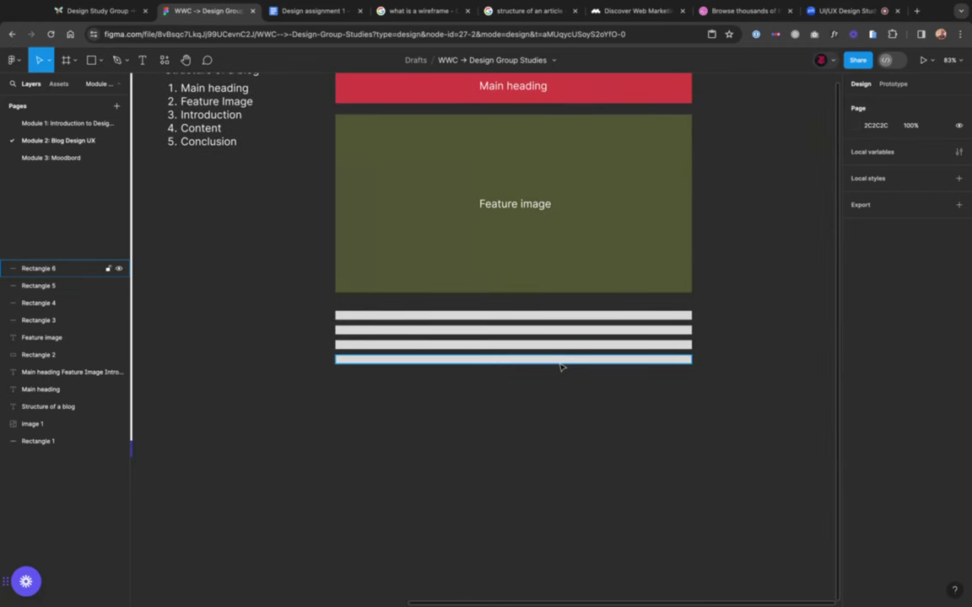
{"action": "scroll", "coordinate": [557, 366], "scroll_direction": "up", "scroll_amount": 5}
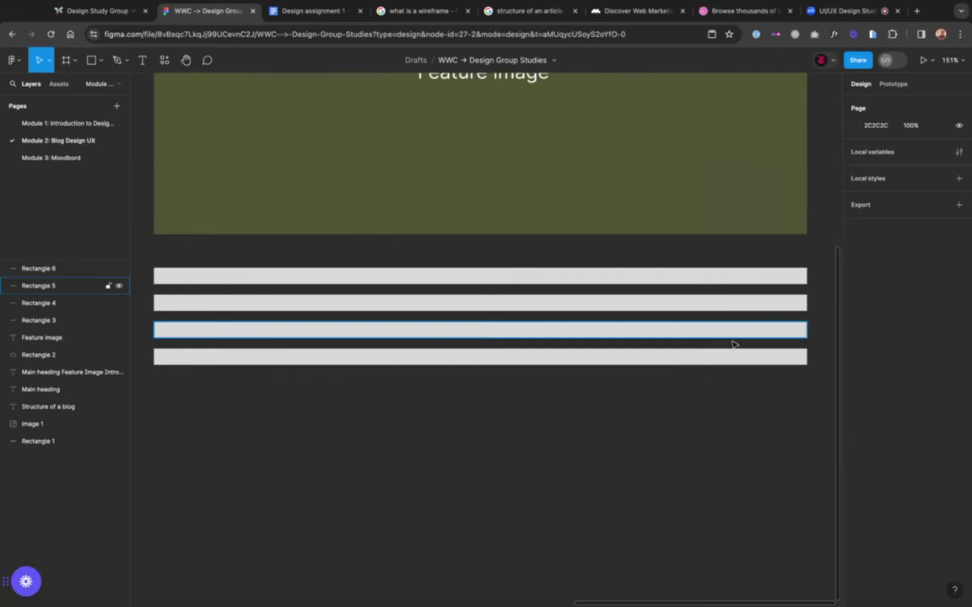
{"action": "left_click", "coordinate": [740, 358]}
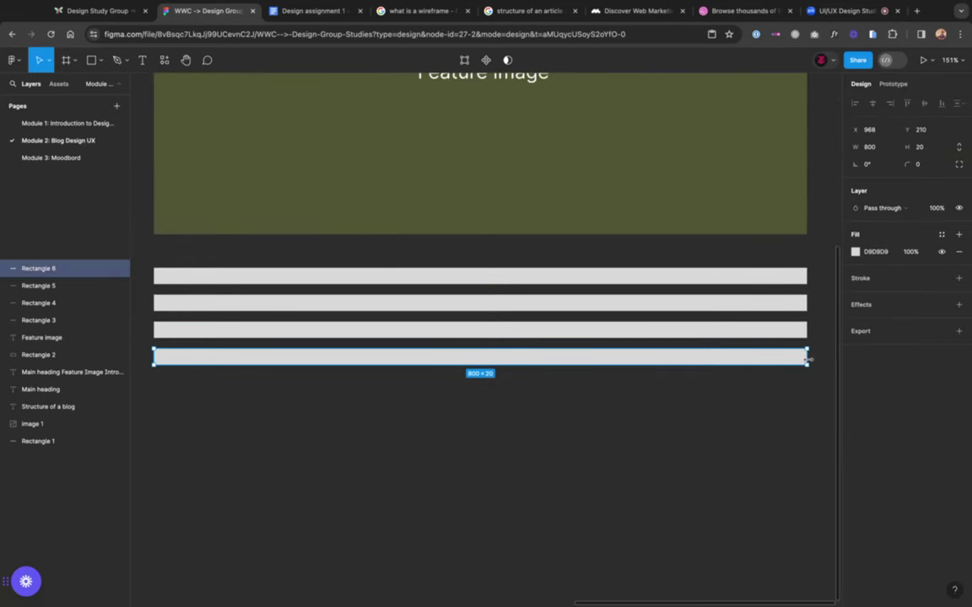
{"action": "left_click_drag", "start_coordinate": [807, 360], "coordinate": [680, 360]}
{"action": "left_click", "coordinate": [504, 392]}
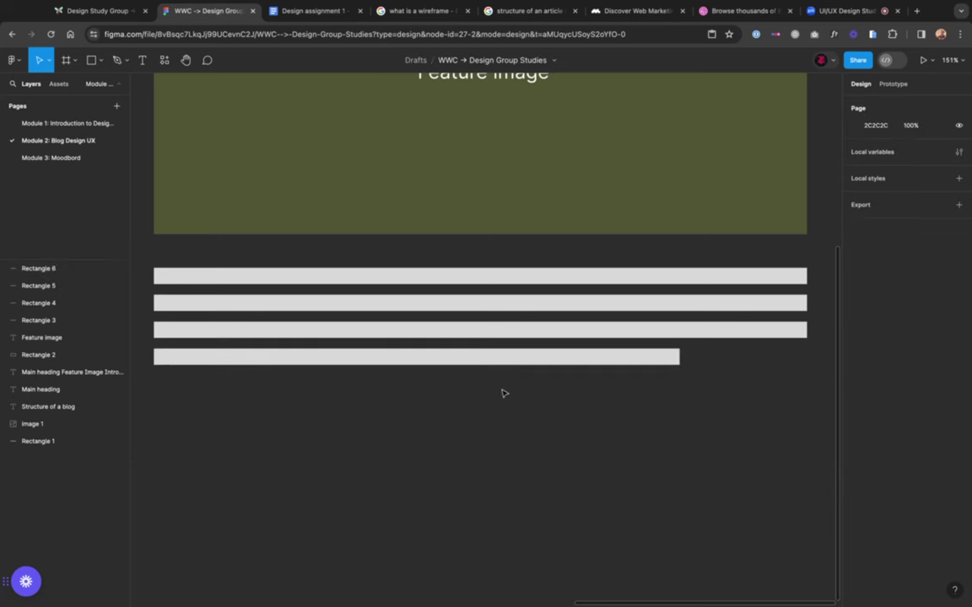
Step: Try grouping the four grey bars below the feature image block, and undo the grouping
{"action": "scroll", "coordinate": [507, 391], "scroll_direction": "down", "scroll_amount": 4}
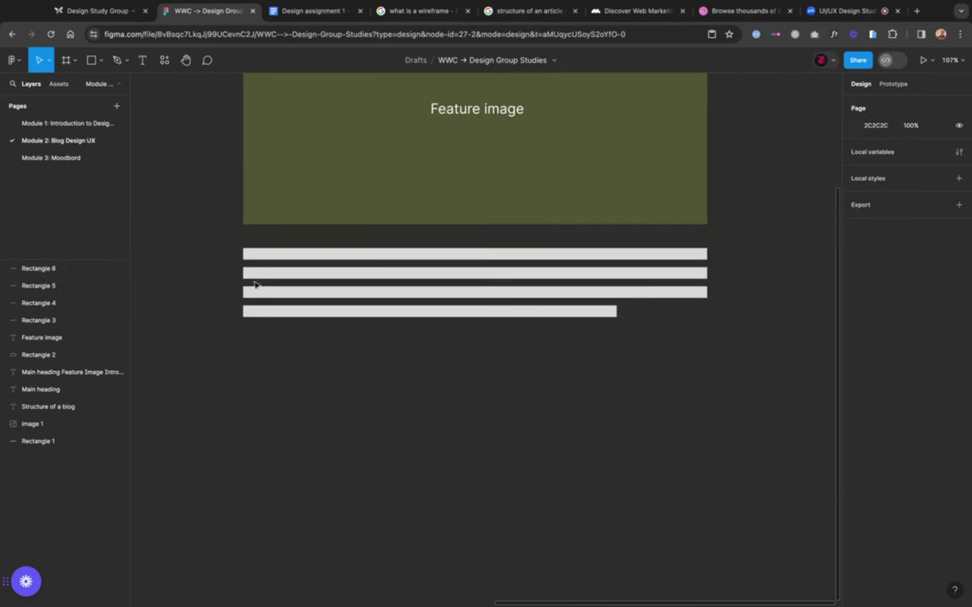
{"action": "left_click_drag", "start_coordinate": [218, 245], "coordinate": [682, 399]}
{"action": "left_click", "coordinate": [683, 400]}
{"action": "left_click_drag", "start_coordinate": [227, 247], "coordinate": [606, 365]}
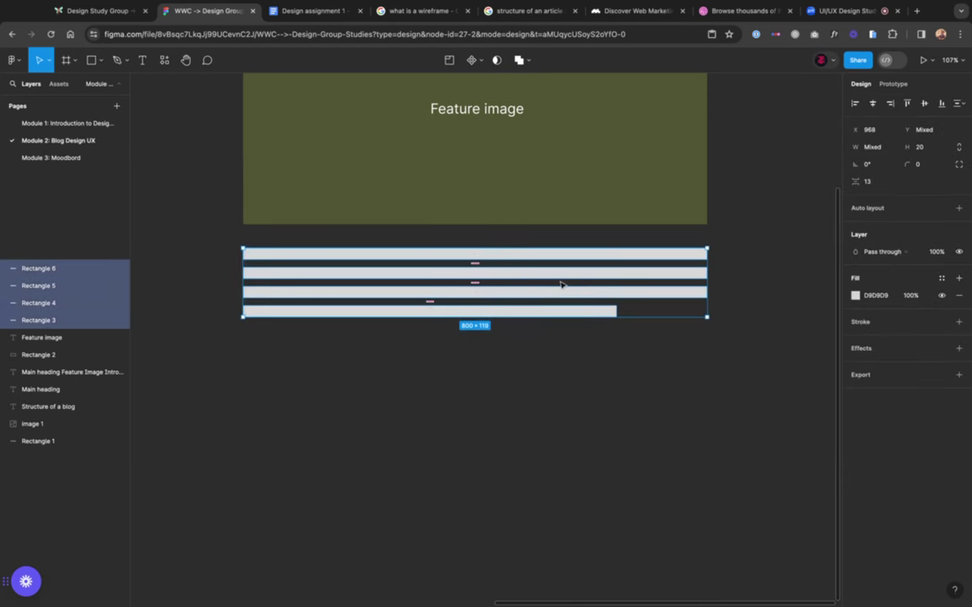
{"action": "scroll", "coordinate": [561, 285], "scroll_direction": "up", "scroll_amount": 1}
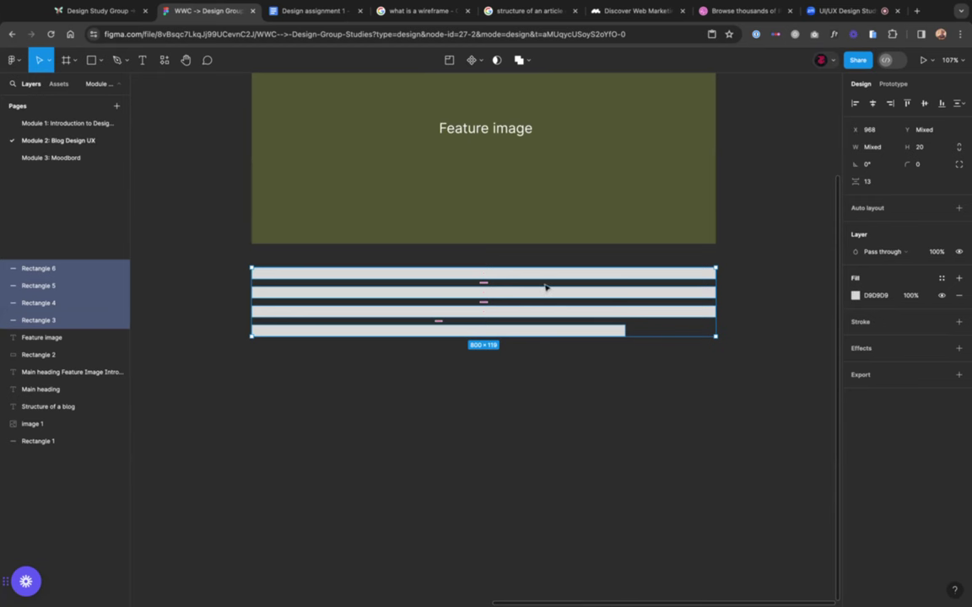
{"action": "scroll", "coordinate": [544, 286], "scroll_direction": "up", "scroll_amount": 3}
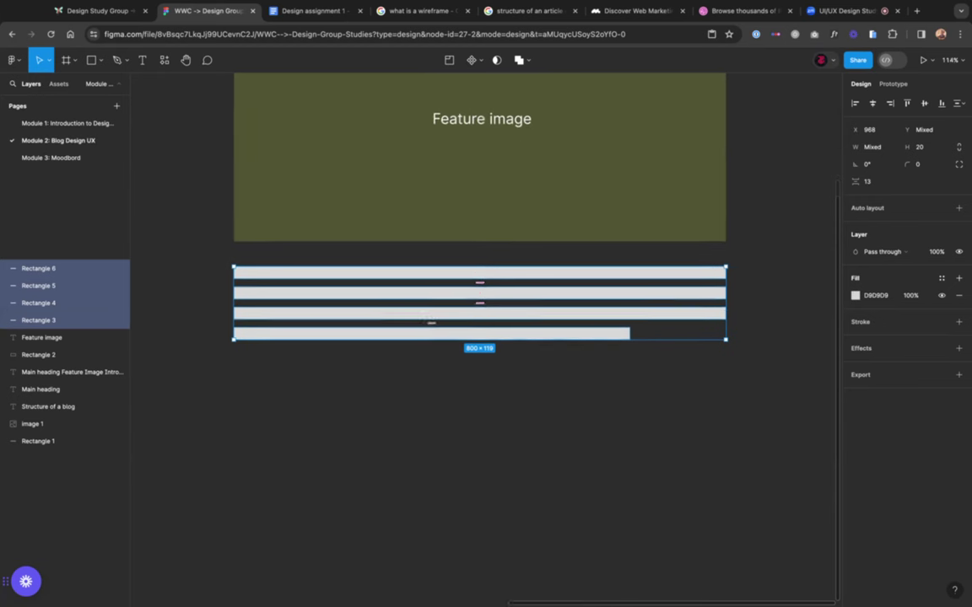
{"action": "left_click", "coordinate": [459, 436]}
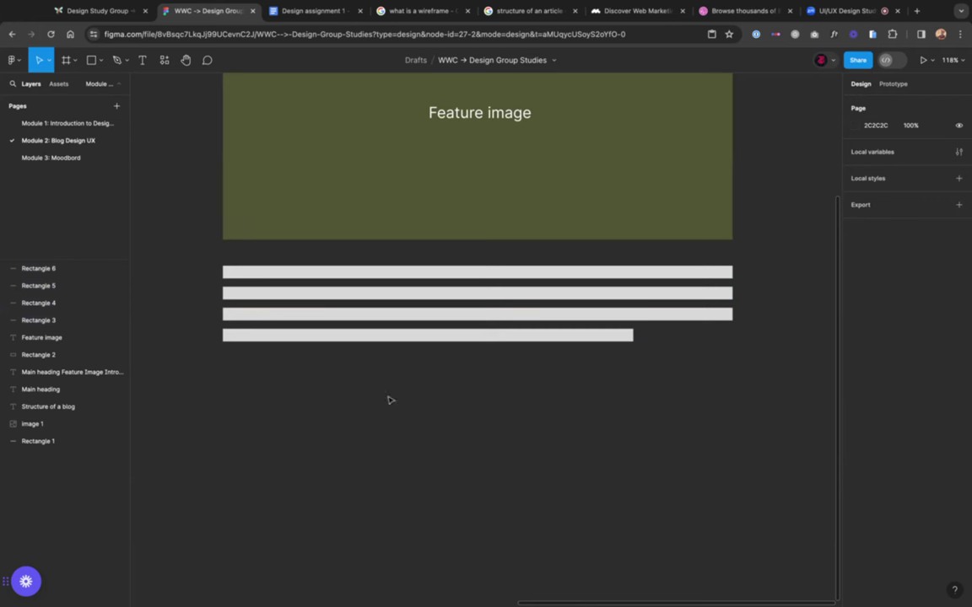
{"action": "left_click_drag", "start_coordinate": [194, 255], "coordinate": [758, 380]}
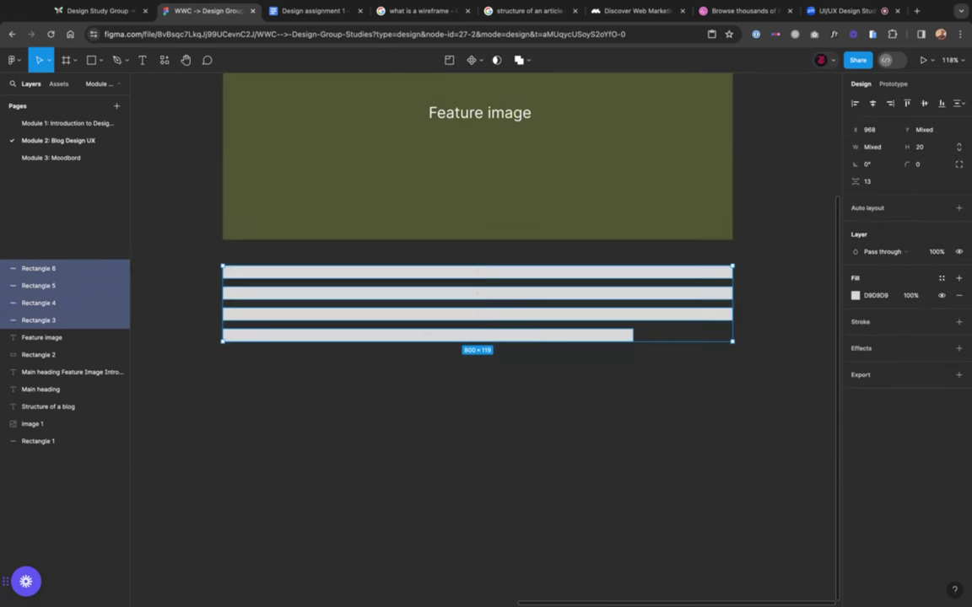
{"action": "right_click", "coordinate": [485, 295]}
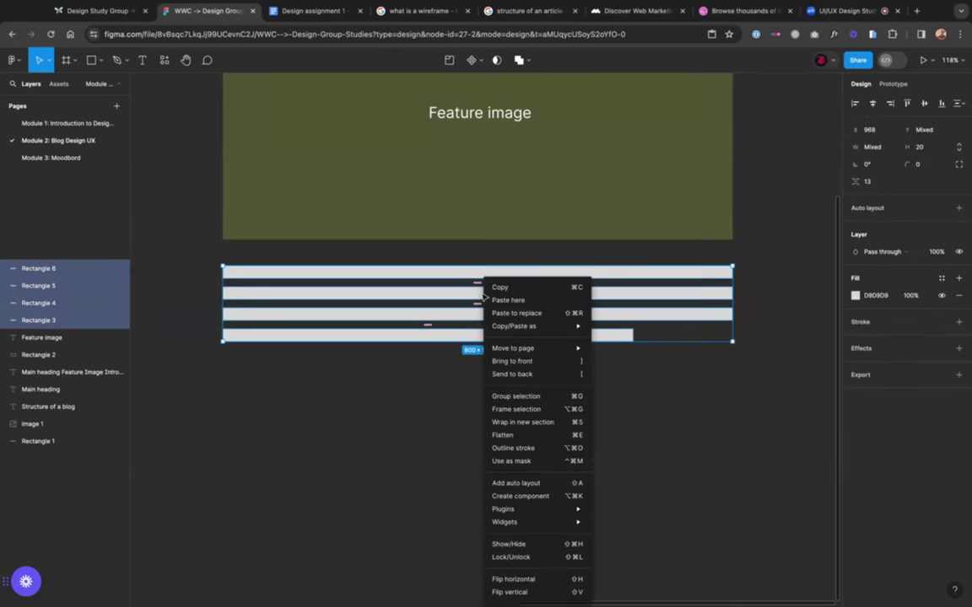
{"action": "left_click", "coordinate": [524, 396]}
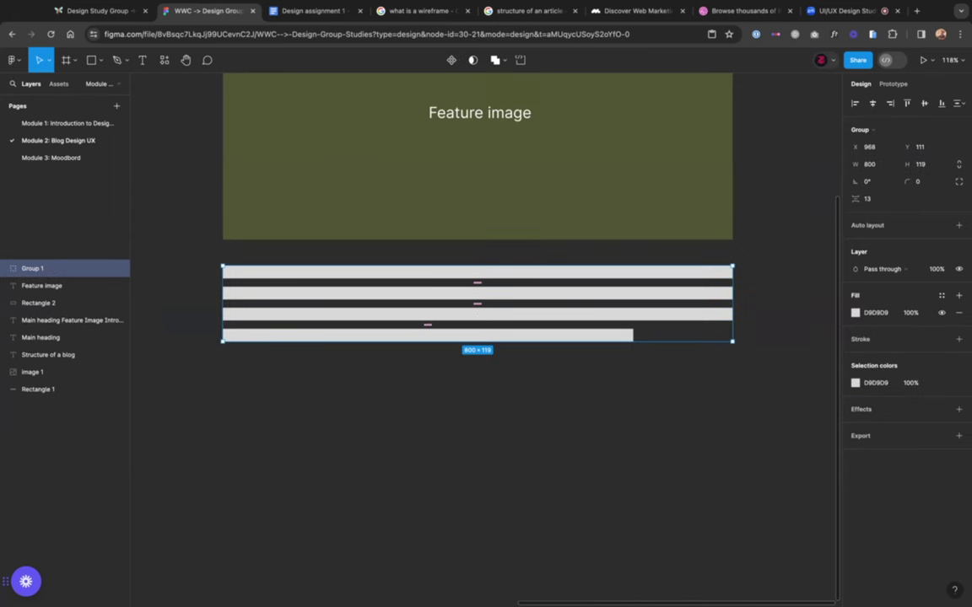
{"action": "key", "text": "super+z"}
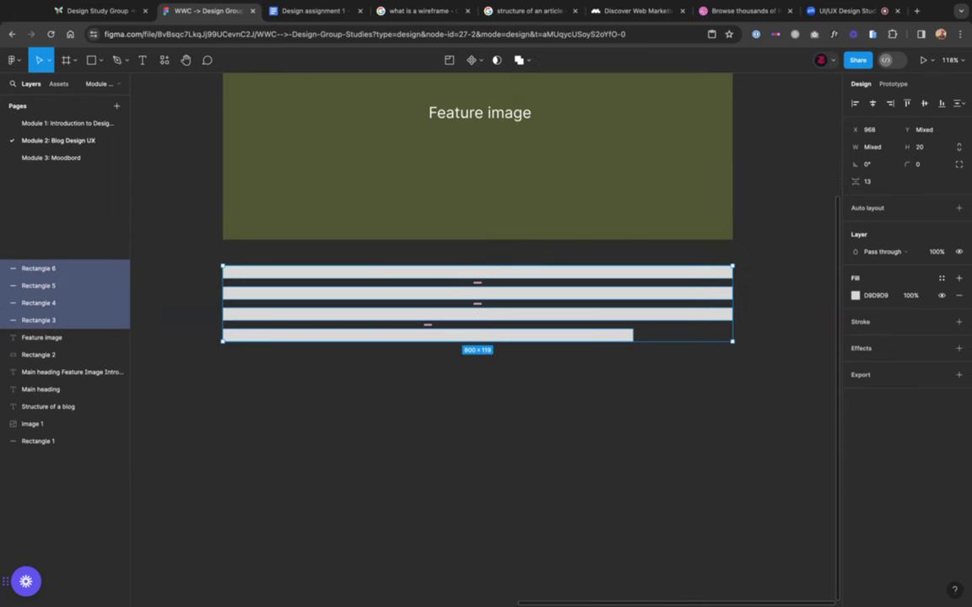
Step: Group the four grey bars below the feature image block
{"action": "left_click", "coordinate": [325, 256]}
{"action": "left_click_drag", "start_coordinate": [201, 253], "coordinate": [718, 386]}
{"action": "right_click", "coordinate": [499, 322]}
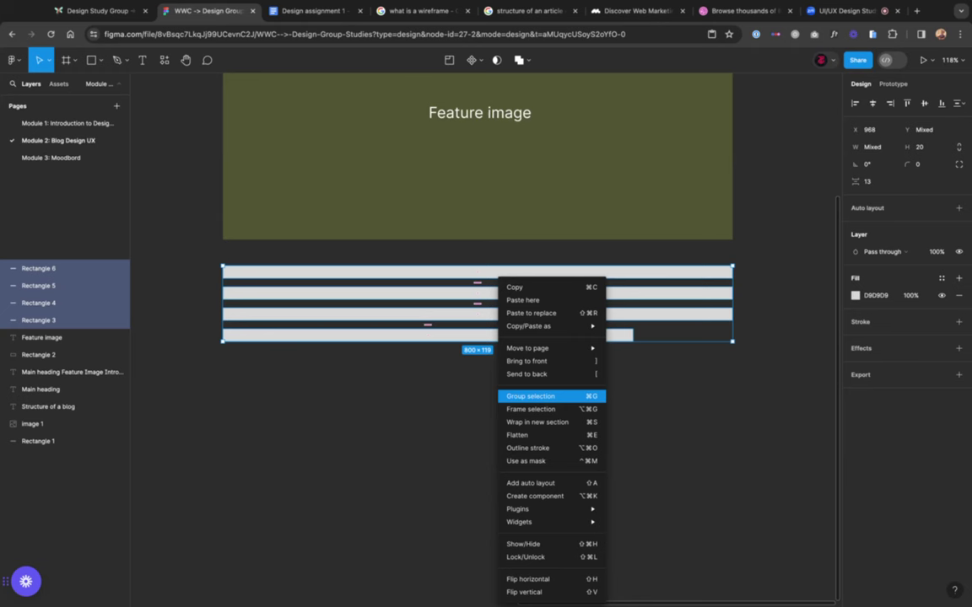
{"action": "left_click", "coordinate": [457, 384]}
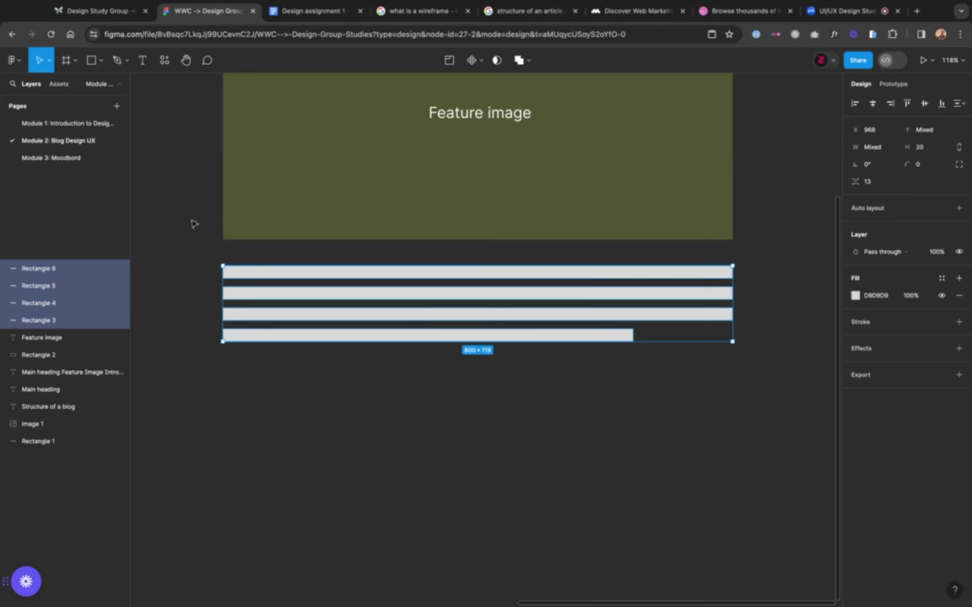
{"action": "mouse_move", "coordinate": [178, 261]}
{"action": "left_mouse_down"}
{"action": "mouse_move", "coordinate": [676, 413]}
{"action": "mouse_move", "coordinate": [176, 258]}
{"action": "left_mouse_up"}
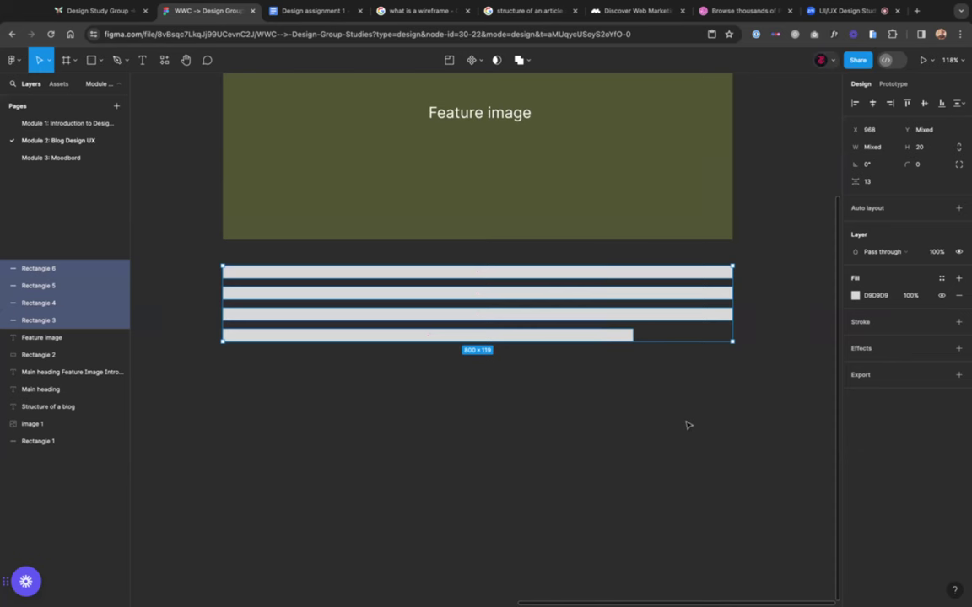
{"action": "key", "text": "ctrl+g"}
Step: Try moving the grouped grey bars around the canvas as one unit, and undo both moves
{"action": "left_click_drag", "start_coordinate": [438, 291], "coordinate": [388, 323]}
{"action": "left_click", "coordinate": [399, 384]}
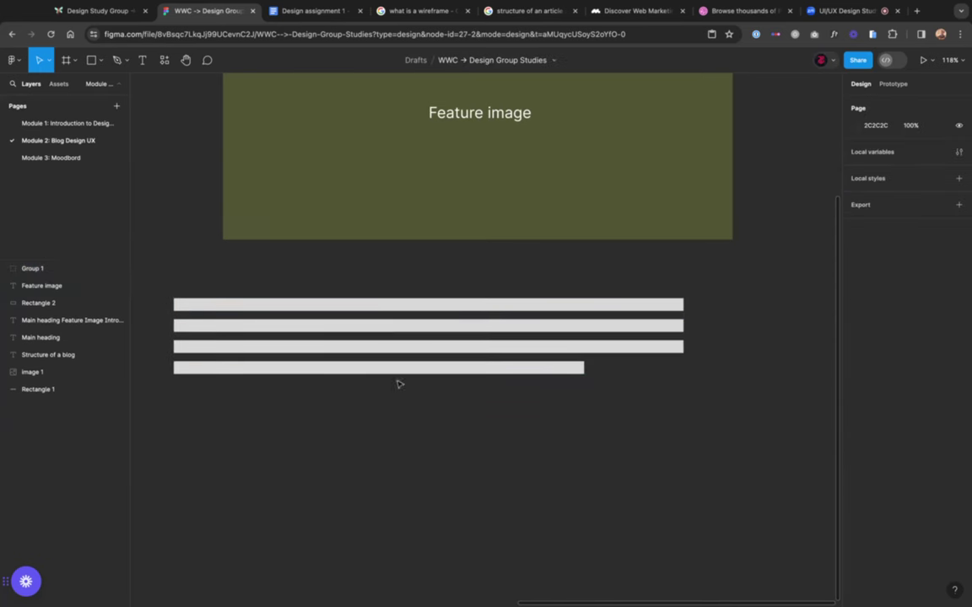
{"action": "left_click_drag", "start_coordinate": [490, 326], "coordinate": [666, 446]}
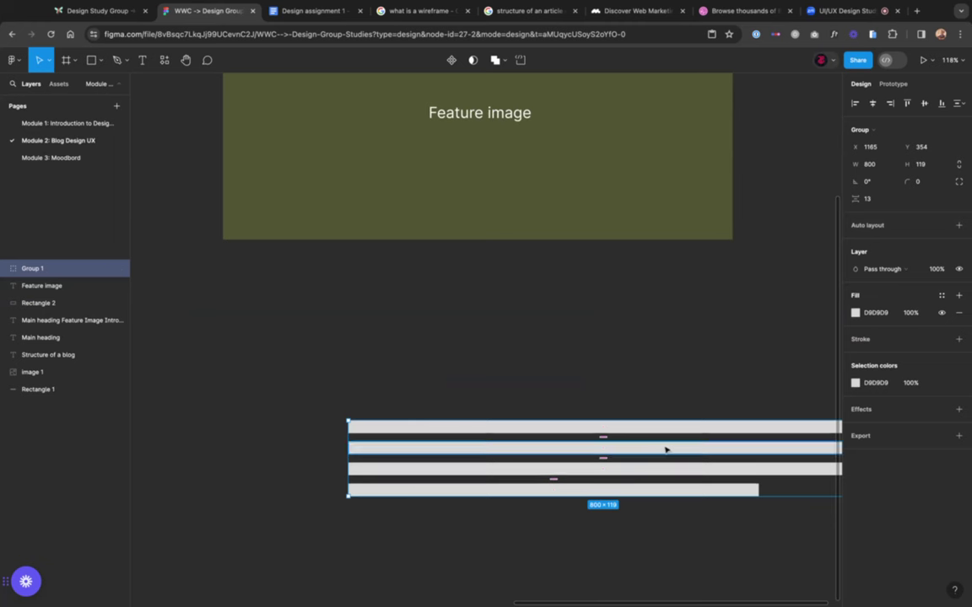
{"action": "key", "text": "ctrl+z"}
{"action": "key", "text": "ctrl+z"}
{"action": "left_click", "coordinate": [562, 429]}
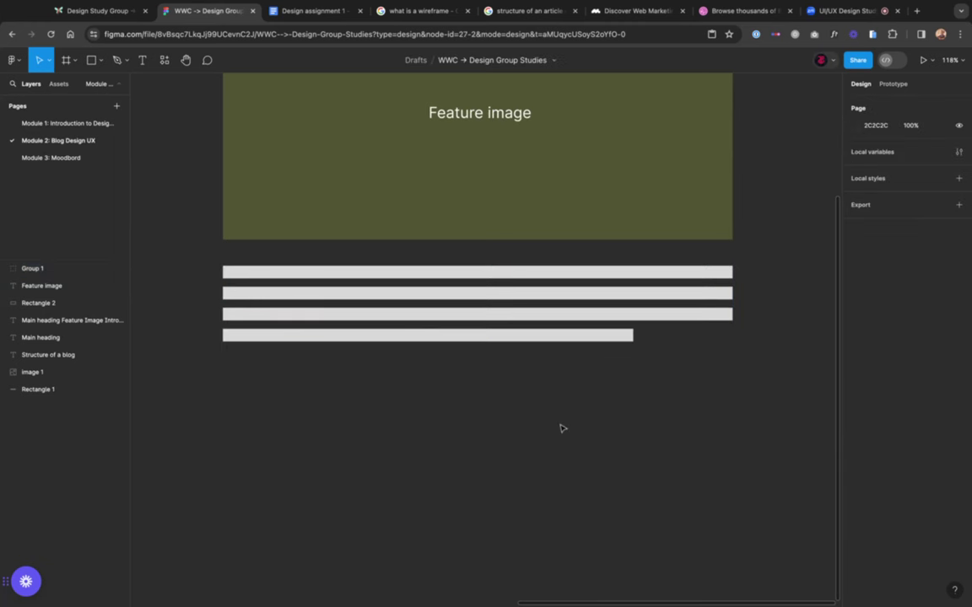
Step: Move the grouped grey bars straight down to Y 178, leaving room for a heading under the feature image block
{"action": "scroll", "coordinate": [460, 371], "scroll_direction": "down", "scroll_amount": 5}
{"action": "left_click", "coordinate": [478, 344]}
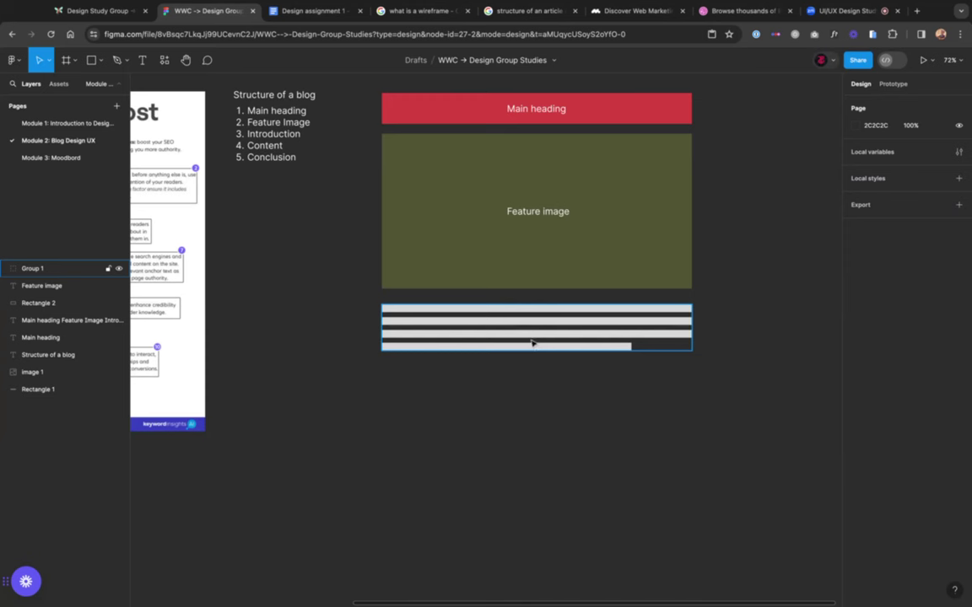
{"action": "left_click", "coordinate": [512, 339]}
{"action": "key", "text": "shift+Down"}
{"action": "key", "text": "shift+Down"}
{"action": "key", "text": "shift+Down"}
{"action": "key", "text": "shift+Down"}
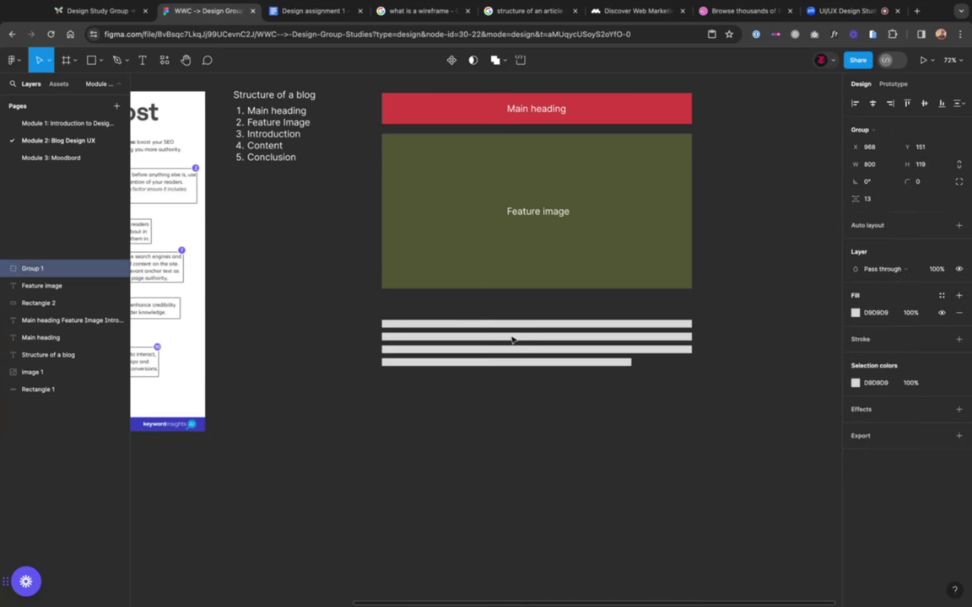
{"action": "key", "text": "Down"}
{"action": "key", "text": "Down"}
{"action": "key", "text": "Down"}
{"action": "key", "text": "Down"}
{"action": "key", "text": "Down"}
{"action": "key", "text": "Down"}
{"action": "key", "text": "Down"}
{"action": "key", "text": "Down"}
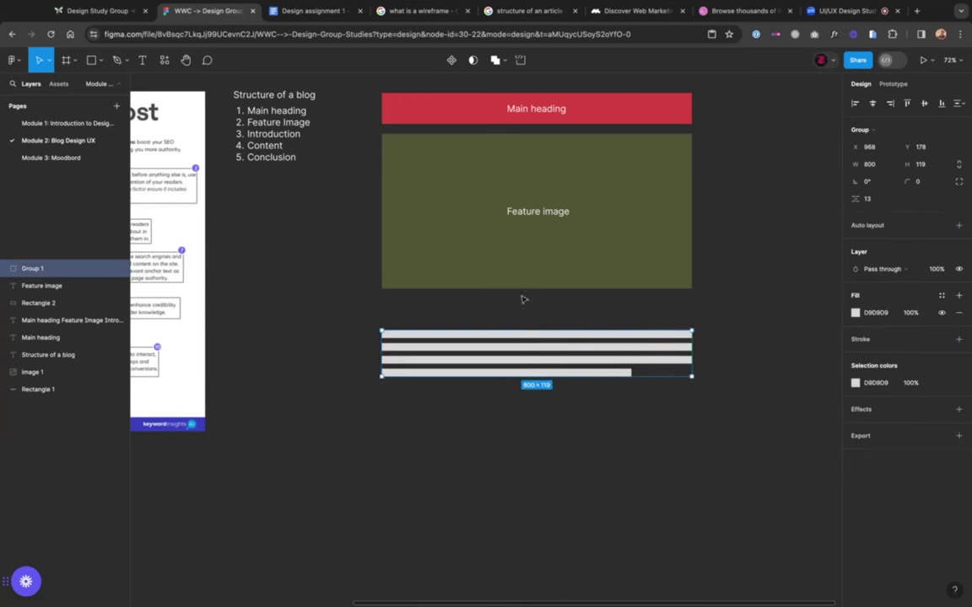
Step: Copy the "Feature image" label to just above the grouped grey bars, aligned with their left edge, and change its text to "Introduction"
{"action": "left_click", "coordinate": [531, 219]}
{"action": "left_click_drag", "start_coordinate": [531, 219], "coordinate": [408, 319]}
{"action": "scroll", "coordinate": [405, 316], "scroll_direction": "up", "scroll_amount": 5}
{"action": "key", "text": "Return"}
{"action": "key", "text": "BackSpace"}
{"action": "type", "text": "Introduction"}
{"action": "key", "text": "Escape"}
{"action": "key", "text": "Escape"}
{"action": "scroll", "coordinate": [529, 347], "scroll_direction": "down", "scroll_amount": 5}
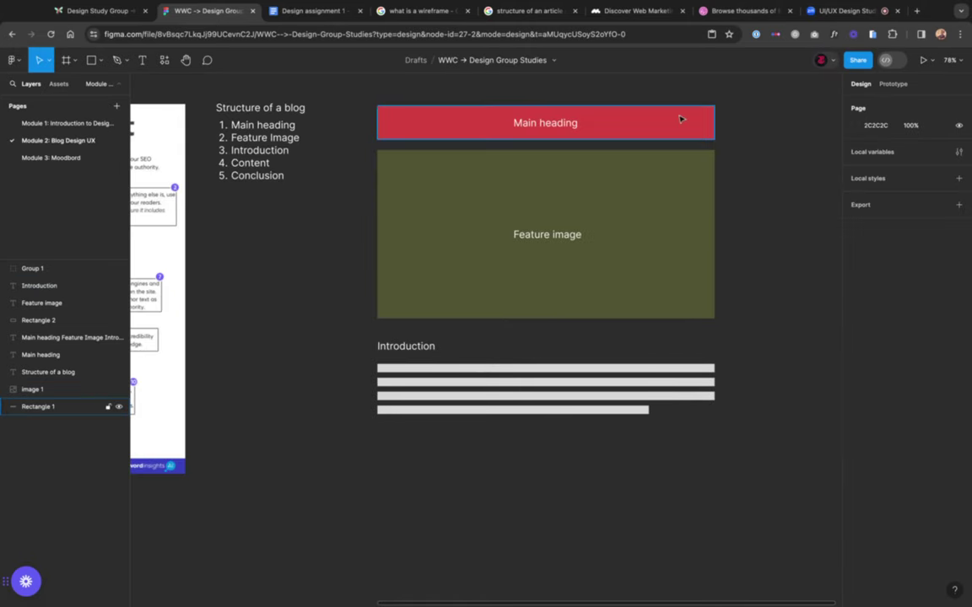
Step: Duplicate the Introduction heading together with its grouped bars straight down, leaving a gap of 57 between the two sections
{"action": "scroll", "coordinate": [681, 119], "scroll_direction": "up", "scroll_amount": 5}
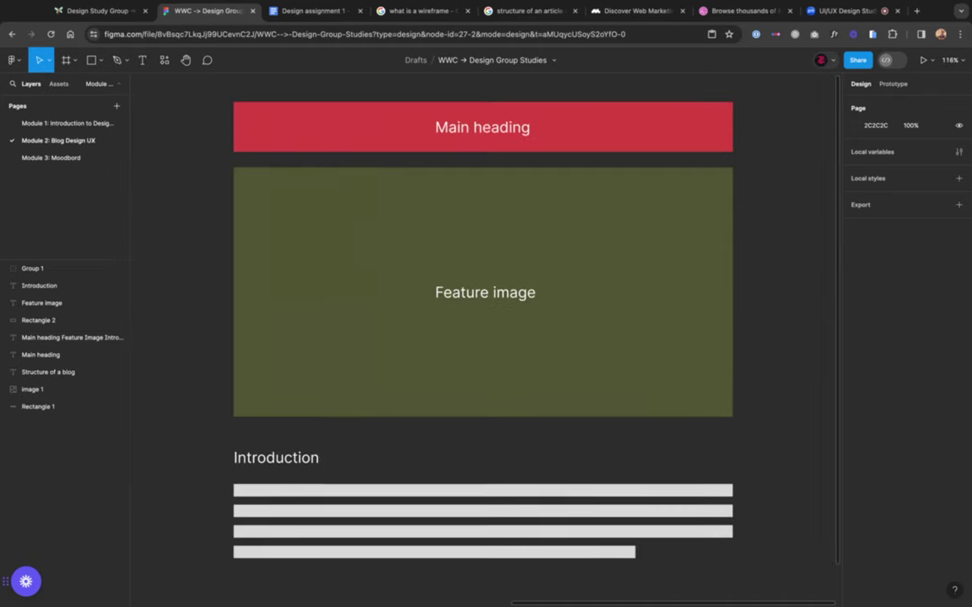
{"action": "scroll", "coordinate": [461, 295], "scroll_direction": "left", "scroll_amount": 1}
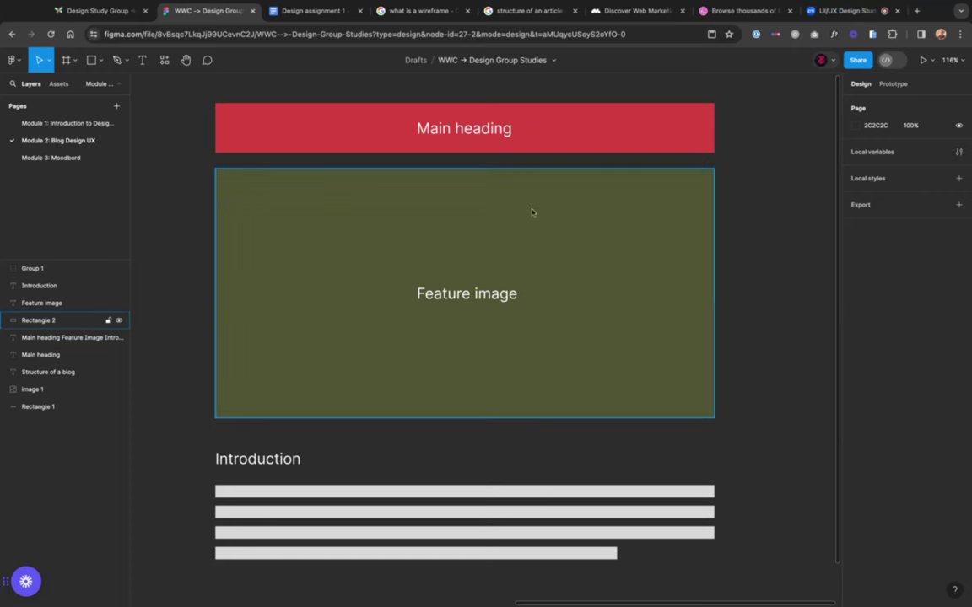
{"action": "scroll", "coordinate": [531, 212], "scroll_direction": "down", "scroll_amount": 3}
{"action": "scroll", "coordinate": [531, 213], "scroll_direction": "down", "scroll_amount": 2}
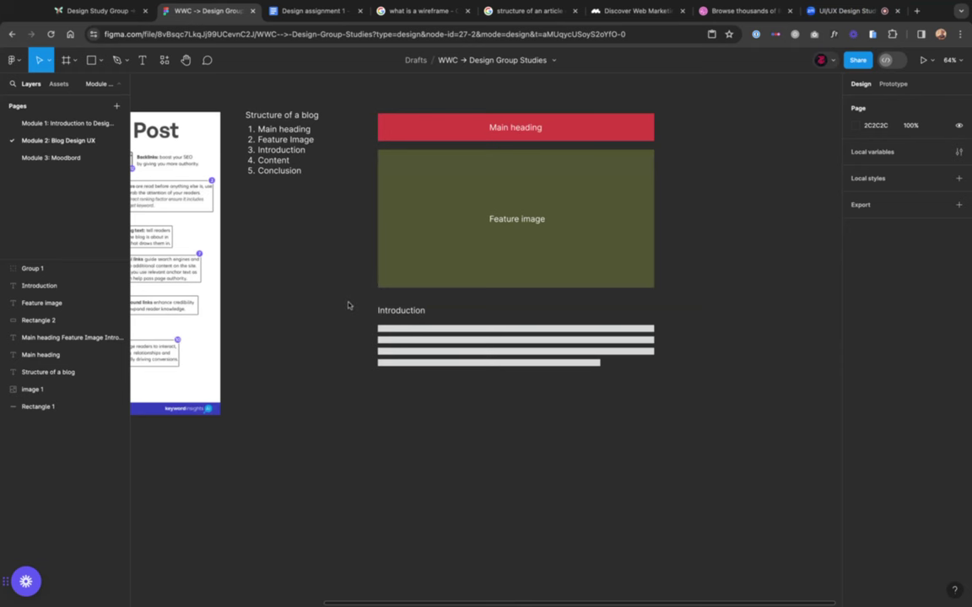
{"action": "left_click_drag", "start_coordinate": [427, 336], "coordinate": [312, 354]}
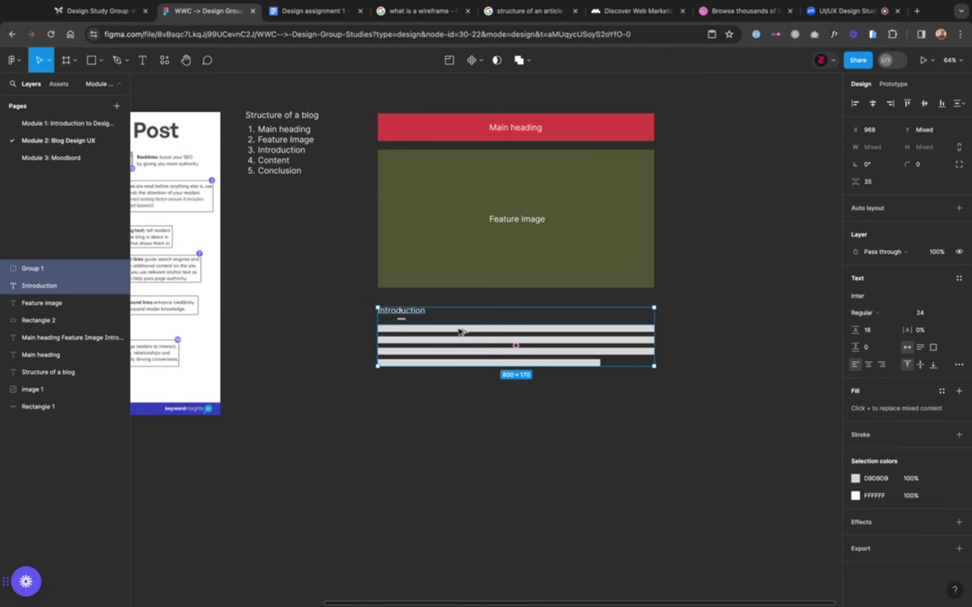
{"action": "left_click_drag", "start_coordinate": [463, 331], "coordinate": [463, 409]}
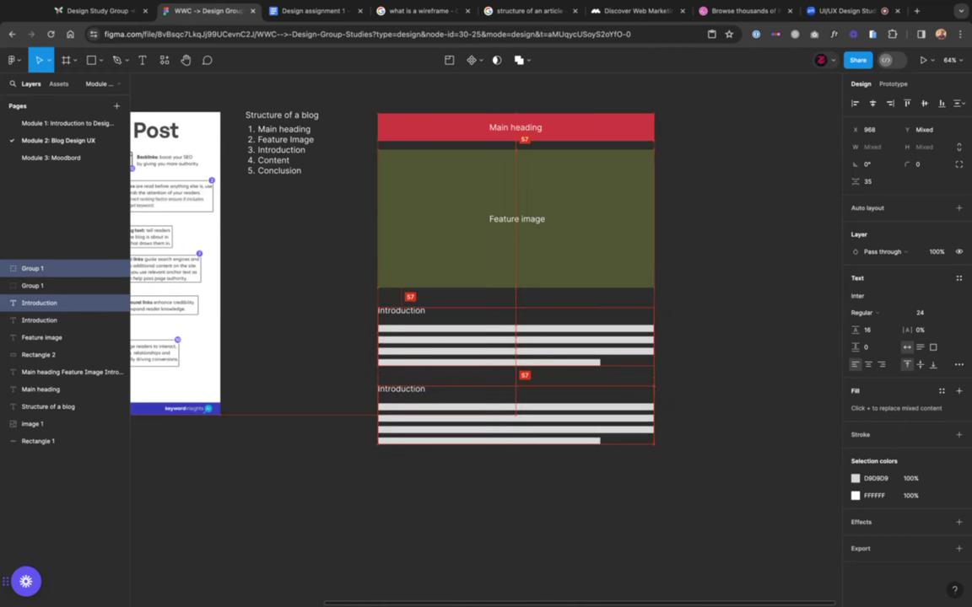
Step: Change the heading text of the lower duplicated section to "Content"
{"action": "double_click", "coordinate": [418, 391]}
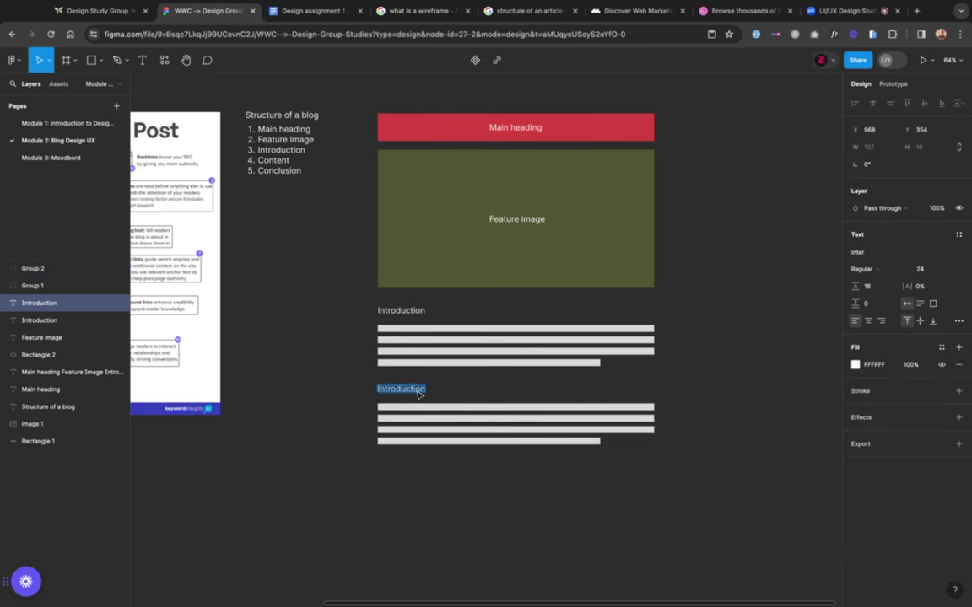
{"action": "type", "text": "Content"}
{"action": "key", "text": "Escape"}
{"action": "key", "text": "Escape"}
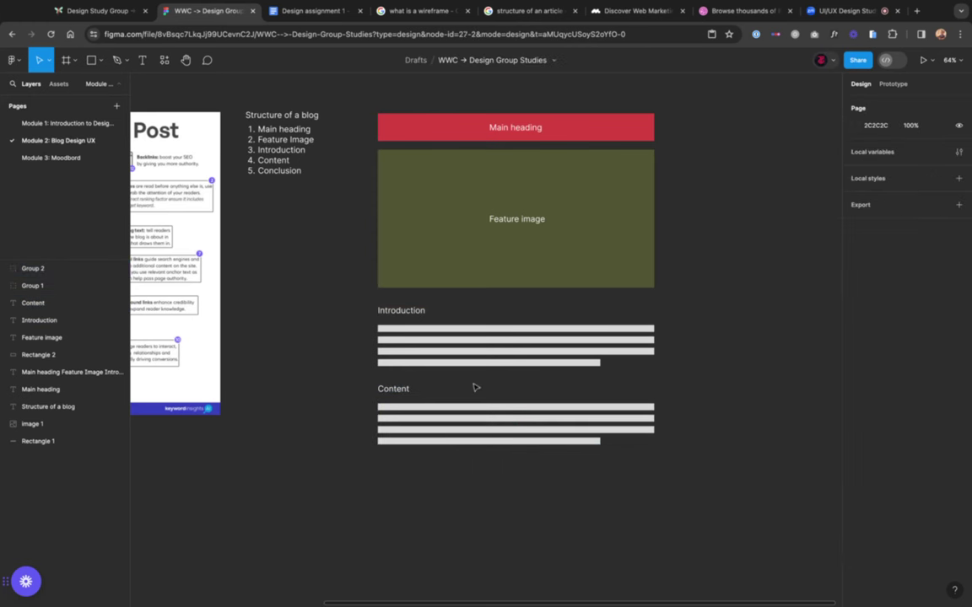
Step: Duplicate the grouped bars under the Content heading straight down, leaving a gap of 17 between the two groups
{"action": "left_click", "coordinate": [504, 443]}
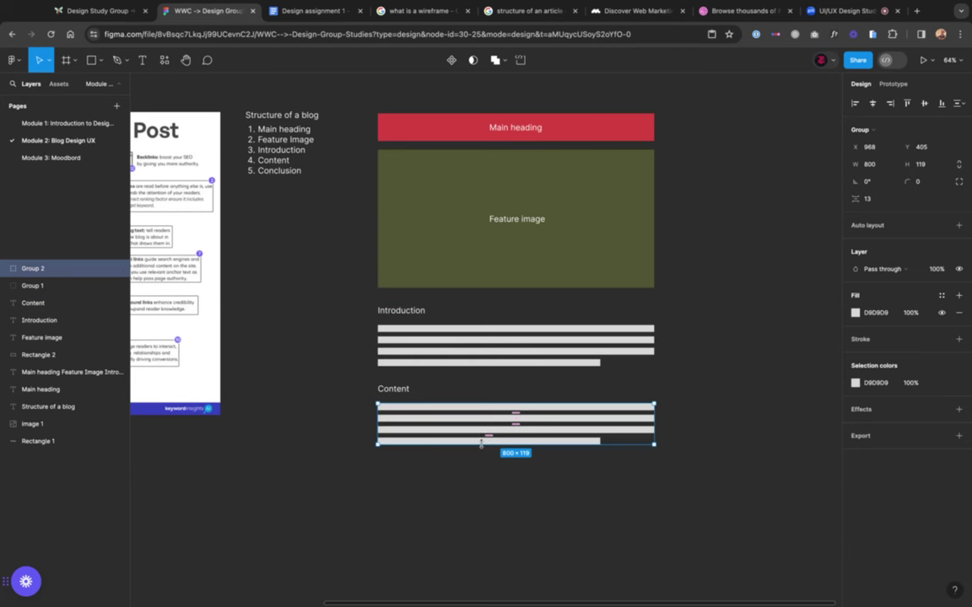
{"action": "scroll", "coordinate": [478, 443], "scroll_direction": "down", "scroll_amount": 2}
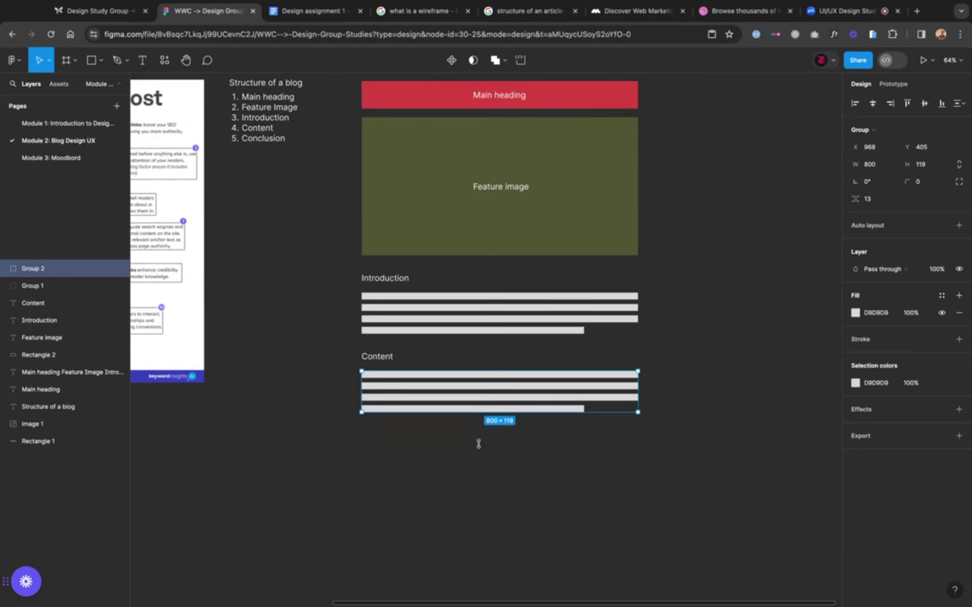
{"action": "key", "text": "ctrl+d"}
{"action": "key", "text": "Up"}
{"action": "key", "text": "Up"}
{"action": "key", "text": "Up"}
{"action": "key", "text": "Up"}
{"action": "key", "text": "Up"}
{"action": "key", "text": "Up"}
{"action": "key", "text": "Up"}
{"action": "key", "text": "Up"}
{"action": "key", "text": "Up"}
{"action": "key", "text": "Up"}
{"action": "key", "text": "Up"}
{"action": "key", "text": "Up"}
{"action": "key", "text": "Up"}
{"action": "key", "text": "Up"}
{"action": "key", "text": "Up"}
{"action": "key", "text": "Up"}
{"action": "key", "text": "Up"}
{"action": "key", "text": "Up"}
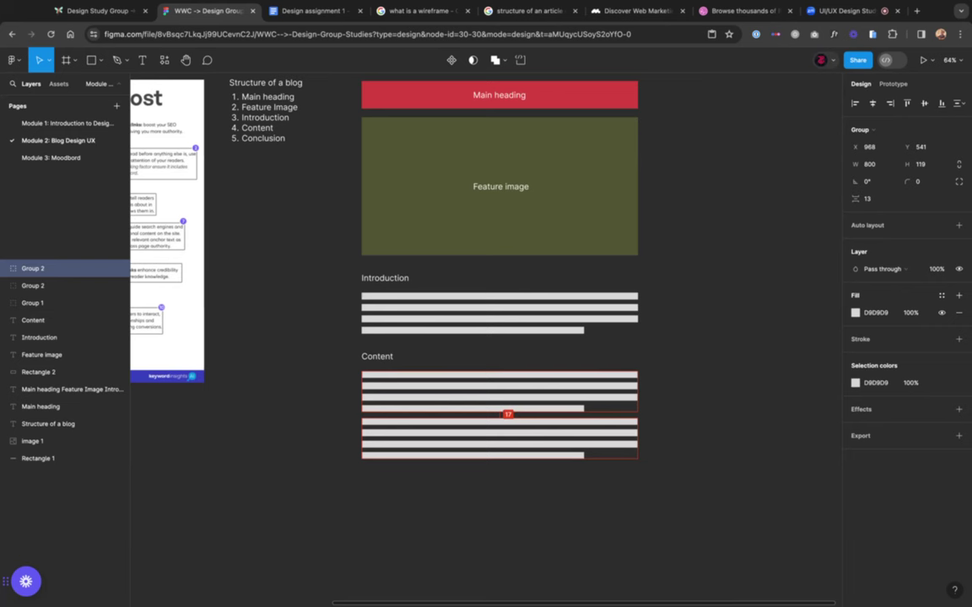
Step: Repeat the bar group duplication twice more at the same spacing to fill out the Content section
{"action": "key", "text": "ctrl+d"}
{"action": "key", "text": "ctrl+d"}
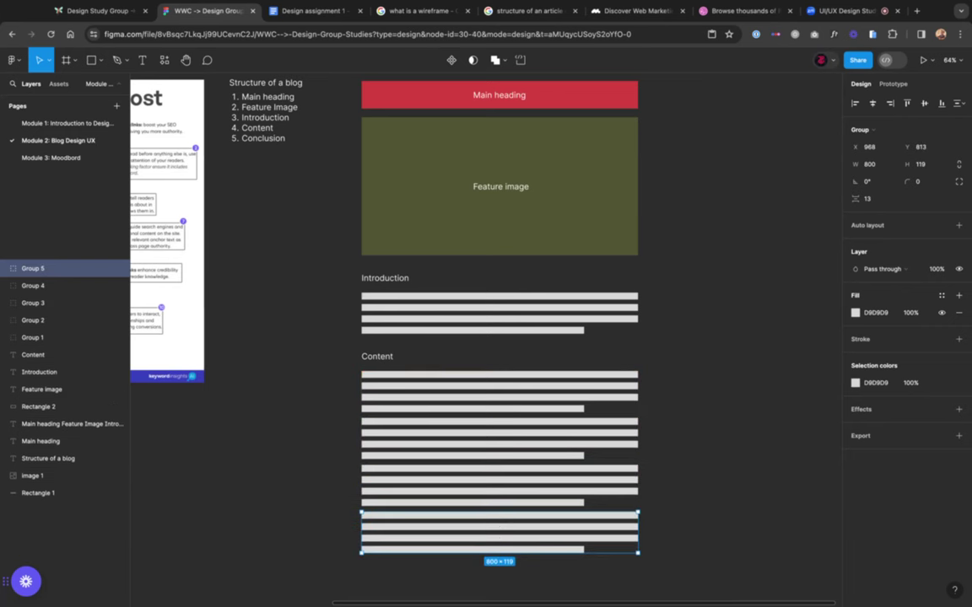
{"action": "scroll", "coordinate": [466, 418], "scroll_direction": "down", "scroll_amount": 2}
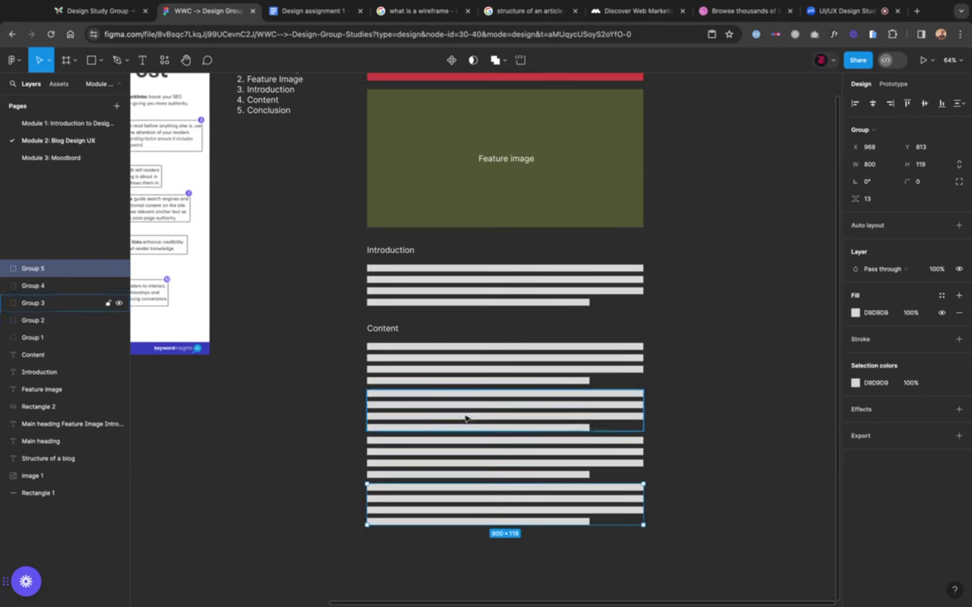
{"action": "left_click", "coordinate": [475, 325]}
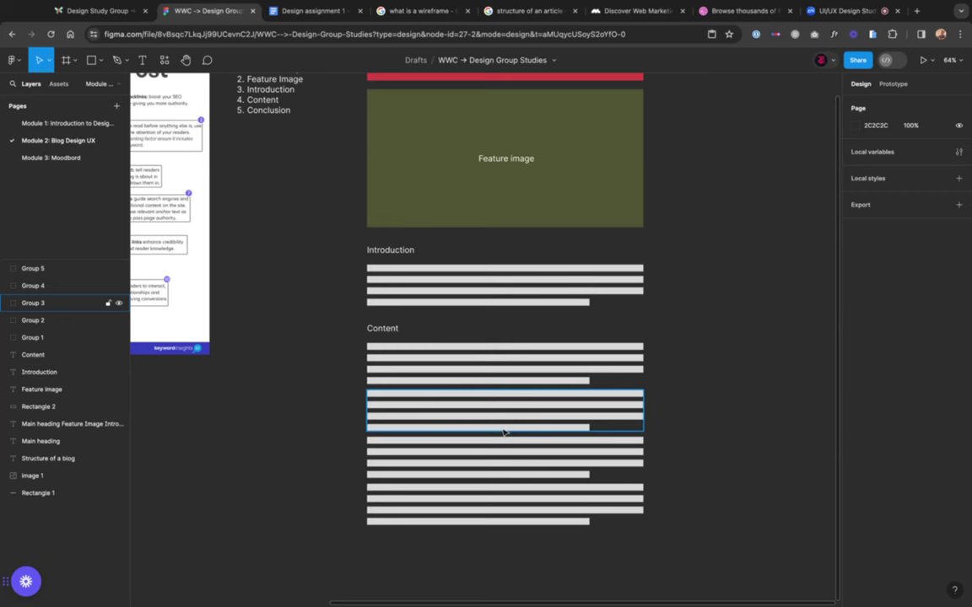
{"action": "scroll", "coordinate": [479, 432], "scroll_direction": "up", "scroll_amount": 5}
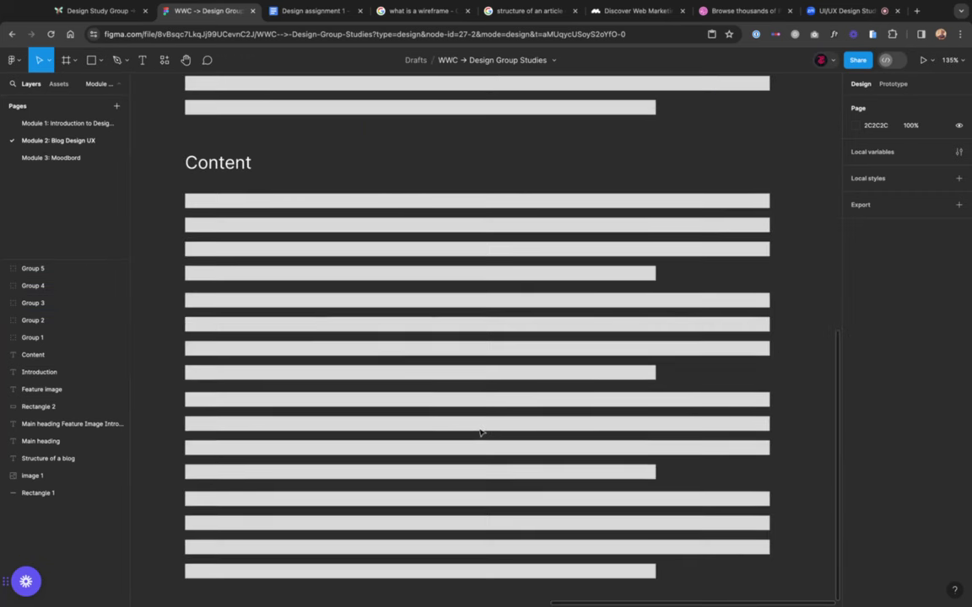
{"action": "scroll", "coordinate": [477, 338], "scroll_direction": "down", "scroll_amount": 1}
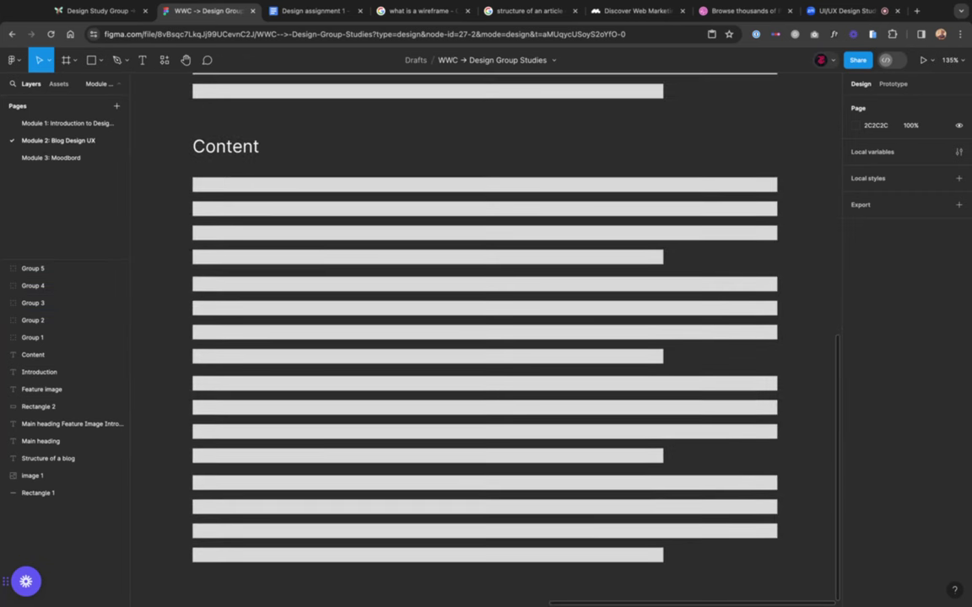
Step: Undo the duplicated bar groups in the Content section, back to the single original group
{"action": "left_click", "coordinate": [484, 519]}
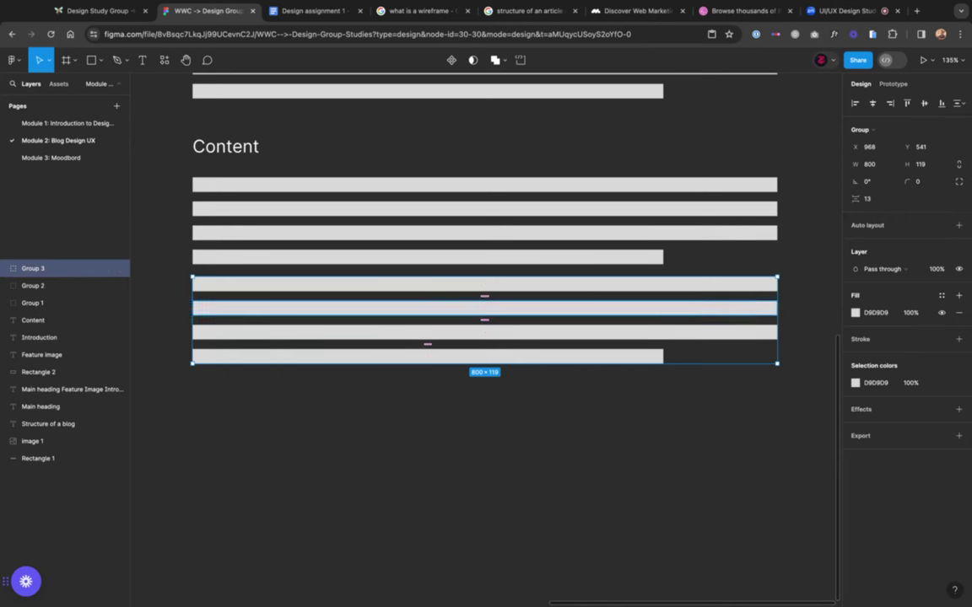
{"action": "key", "text": "super+d"}
{"action": "key", "text": "super+z"}
{"action": "key", "text": "super+z"}
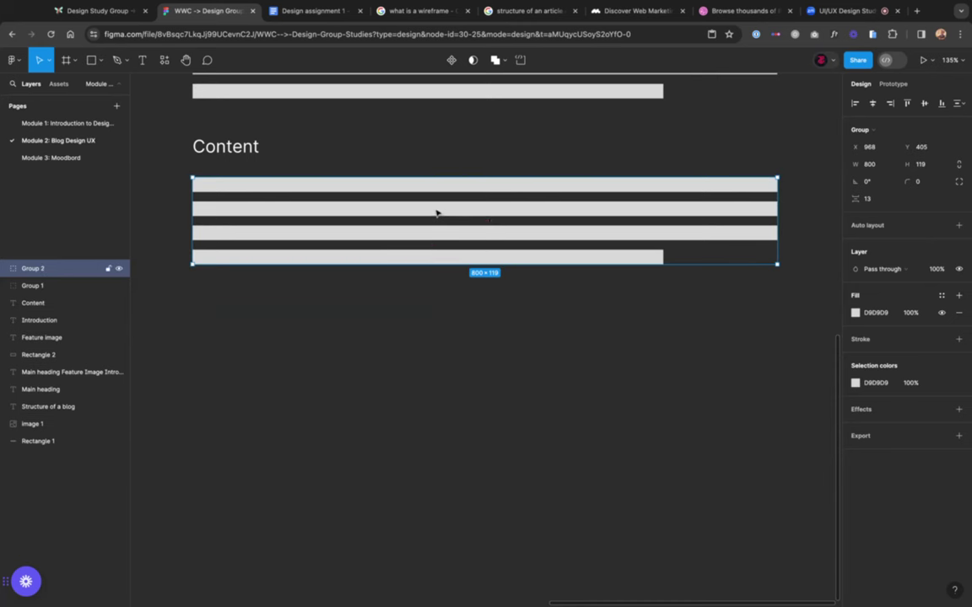
Step: Duplicate the grouped bars under the Content heading and move the copy straight down to Y 544
{"action": "key", "text": "super+d"}
{"action": "key", "text": "shift+Down"}
{"action": "key", "text": "shift+Down"}
{"action": "key", "text": "shift+Down"}
{"action": "key", "text": "shift+Down"}
{"action": "key", "text": "shift+Down"}
{"action": "key", "text": "shift+Down"}
{"action": "key", "text": "shift+Down"}
{"action": "key", "text": "shift+Down"}
{"action": "key", "text": "shift+Down"}
{"action": "key", "text": "shift+Down"}
{"action": "key", "text": "shift+Down"}
{"action": "key", "text": "shift+Down"}
{"action": "key", "text": "shift+Down"}
{"action": "key", "text": "shift+Down"}
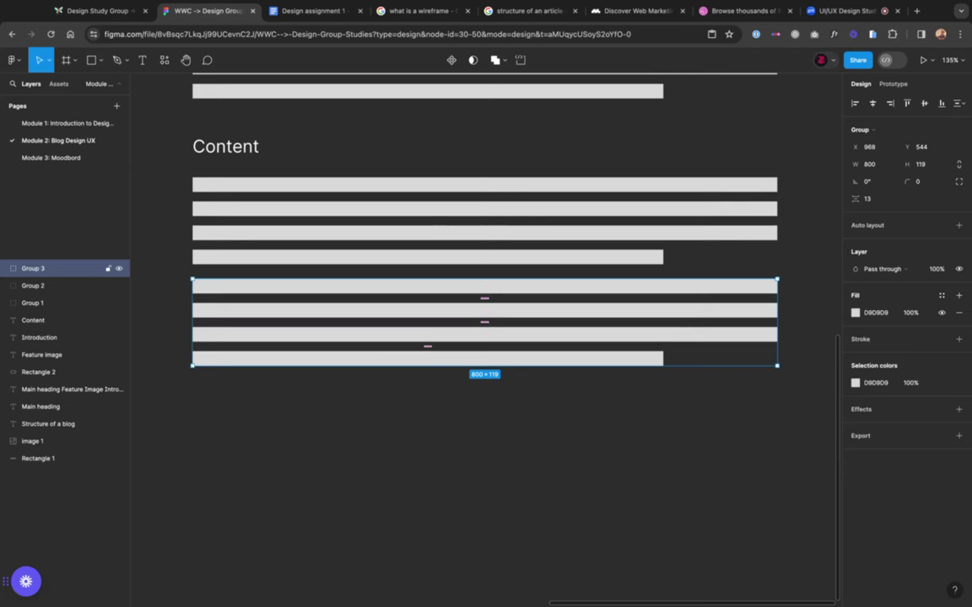
Step: Duplicate the second Content bar group and move this third group straight down to Y 683
{"action": "key", "text": "super+d"}
{"action": "key", "text": "shift+Down"}
{"action": "key", "text": "shift+Down"}
{"action": "key", "text": "shift+Down"}
{"action": "key", "text": "shift+Down"}
{"action": "key", "text": "shift+Down"}
{"action": "key", "text": "shift+Down"}
{"action": "key", "text": "shift+Down"}
{"action": "key", "text": "shift+Down"}
{"action": "key", "text": "shift+Down"}
{"action": "key", "text": "shift+Down"}
{"action": "key", "text": "shift+Down"}
{"action": "key", "text": "shift+Down"}
{"action": "key", "text": "shift+Down"}
{"action": "key", "text": "shift+Down"}
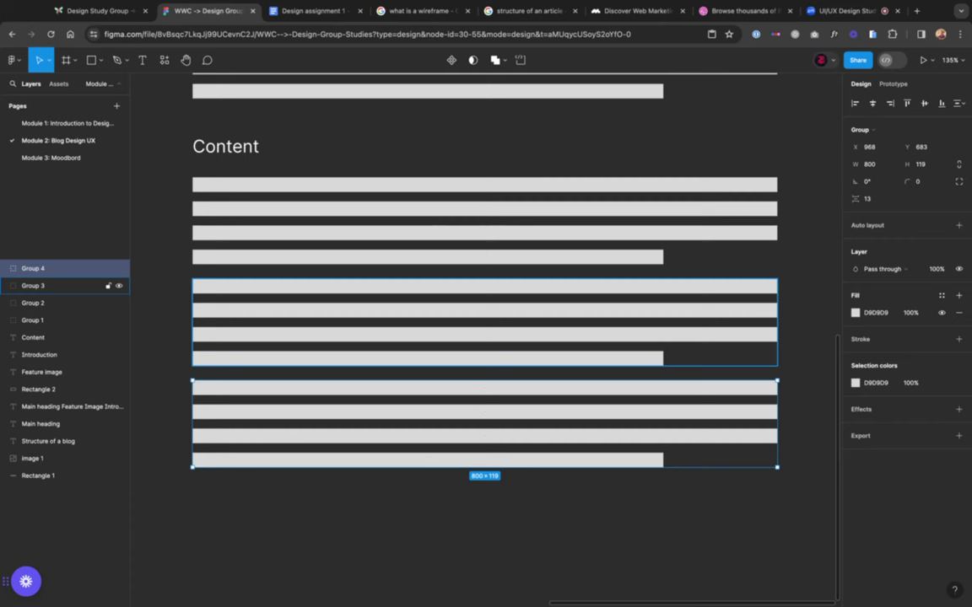
{"action": "left_click", "coordinate": [393, 139]}
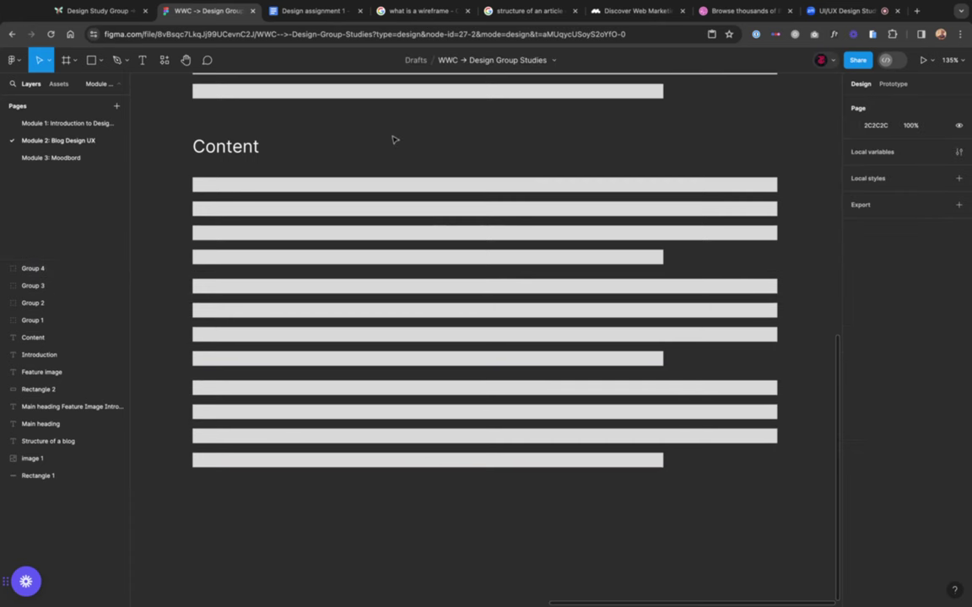
Step: Duplicate the Introduction heading with its grouped bars and place the copy below the Content section with a gap of 57
{"action": "key", "text": "shift+1"}
{"action": "scroll", "coordinate": [393, 140], "scroll_direction": "right", "scroll_amount": 3}
{"action": "scroll", "coordinate": [393, 139], "scroll_direction": "down", "scroll_amount": 1}
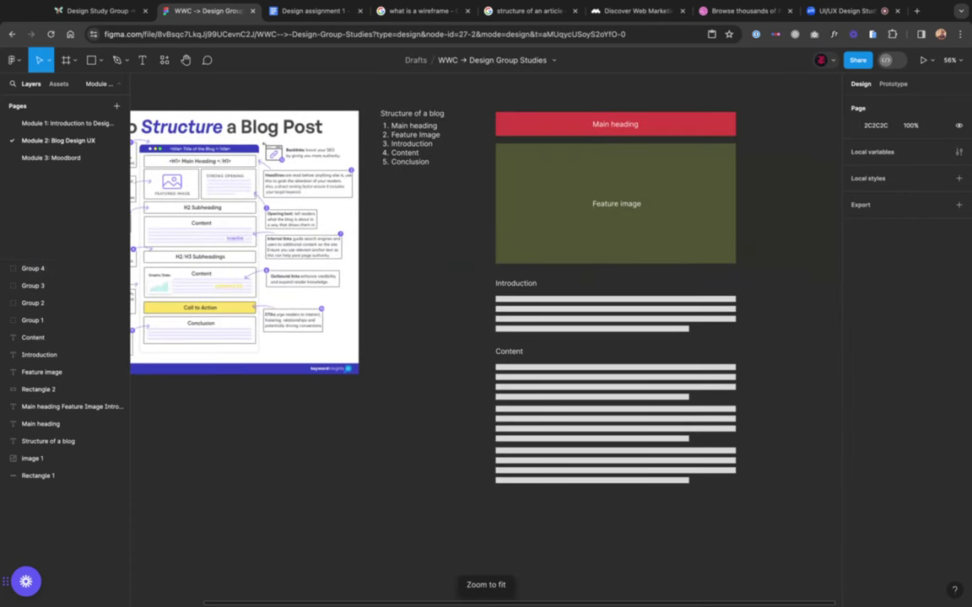
{"action": "scroll", "coordinate": [592, 254], "scroll_direction": "right", "scroll_amount": 1}
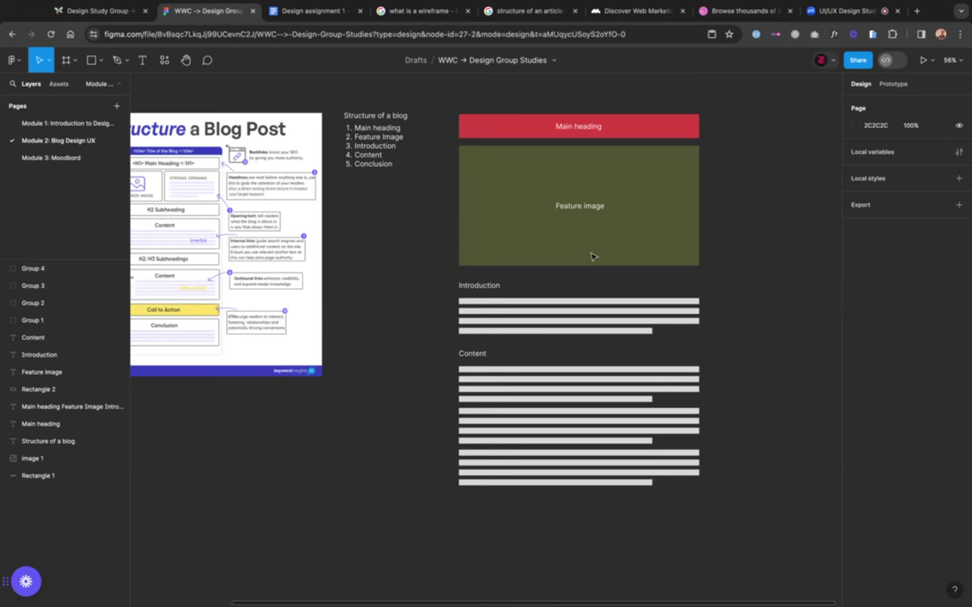
{"action": "scroll", "coordinate": [486, 312], "scroll_direction": "down", "scroll_amount": 1}
{"action": "scroll", "coordinate": [486, 312], "scroll_direction": "right", "scroll_amount": 1}
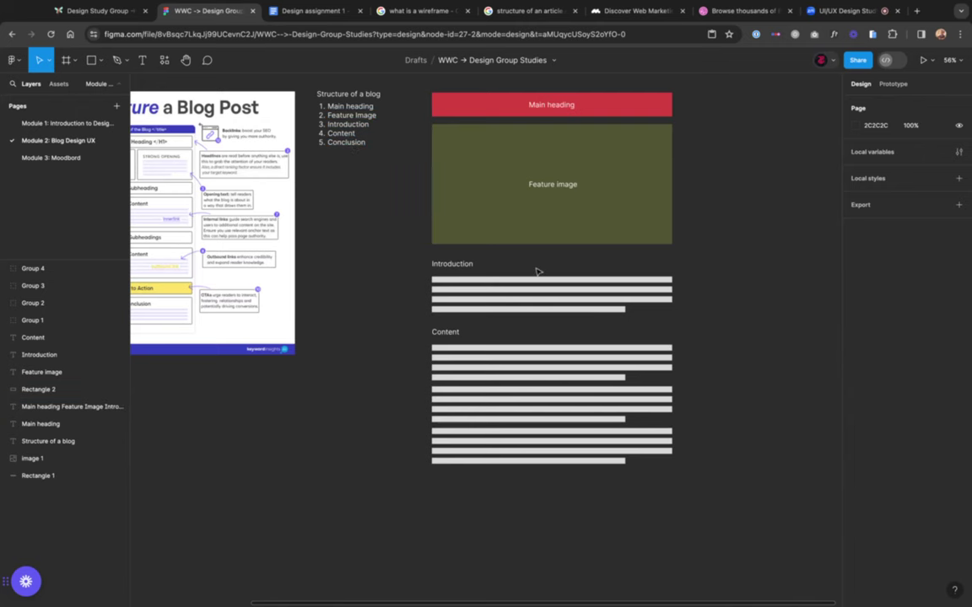
{"action": "scroll", "coordinate": [536, 271], "scroll_direction": "down", "scroll_amount": 2}
{"action": "scroll", "coordinate": [536, 271], "scroll_direction": "left", "scroll_amount": 2}
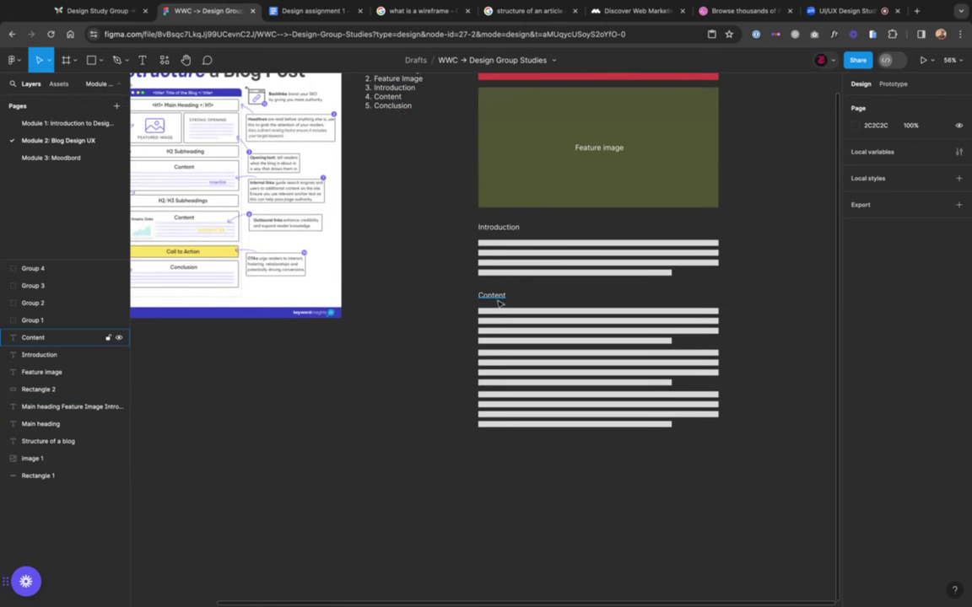
{"action": "left_click_drag", "start_coordinate": [455, 221], "coordinate": [559, 265]}
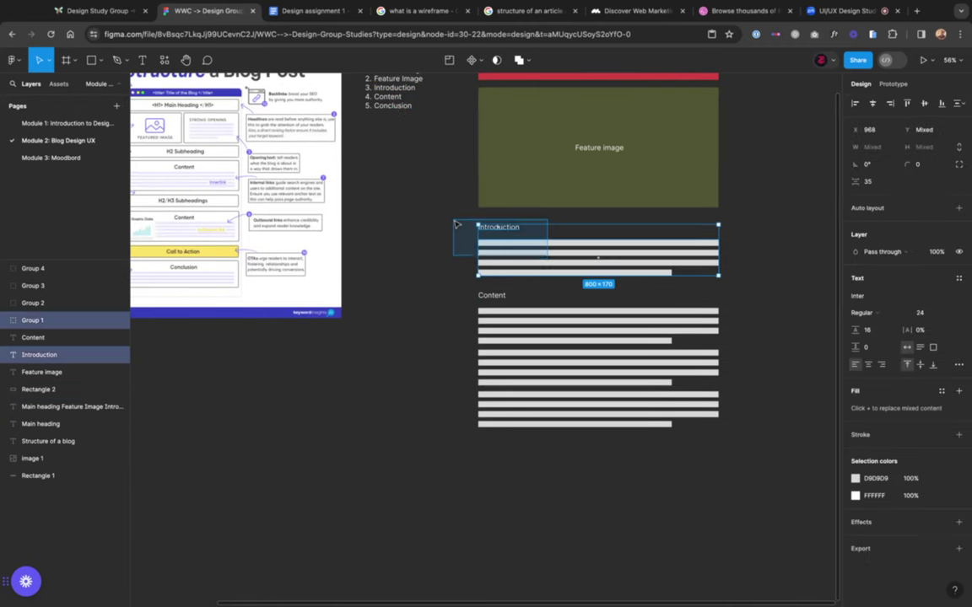
{"action": "scroll", "coordinate": [559, 264], "scroll_direction": "right", "scroll_amount": 2}
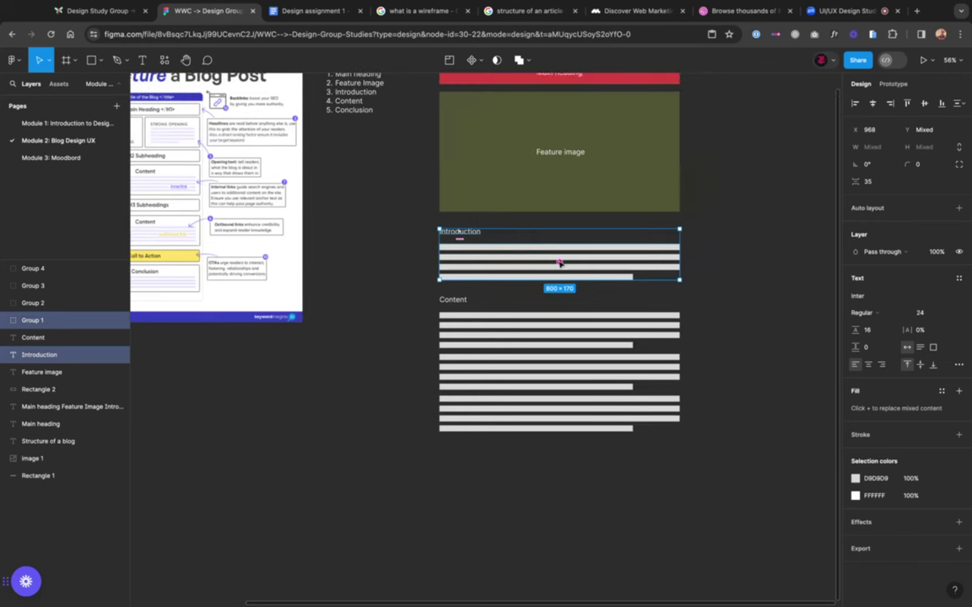
{"action": "key", "text": "ctrl+d"}
{"action": "key", "text": "shift+Up"}
{"action": "key", "text": "Up"}
{"action": "key", "text": "Up"}
{"action": "key", "text": "Up"}
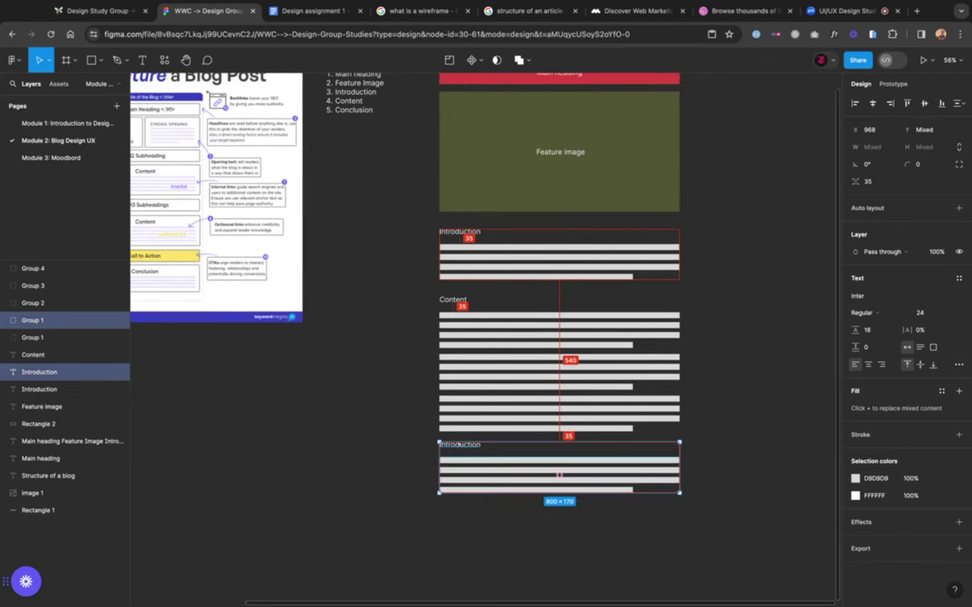
{"action": "key", "text": "shift+Down"}
{"action": "key", "text": "shift+Down"}
{"action": "key", "text": "Down"}
{"action": "key", "text": "Down"}
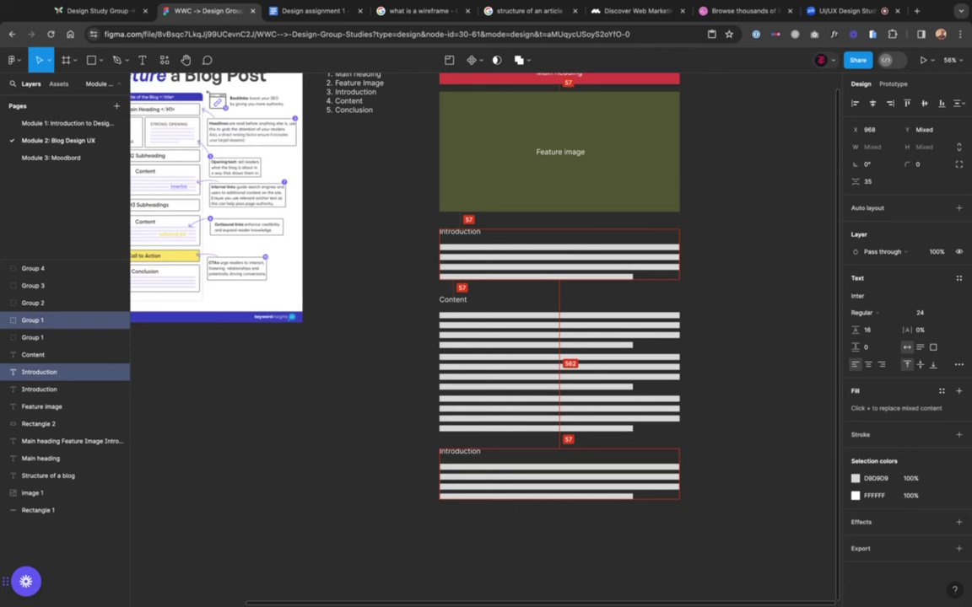
Step: Change the heading text of the lowest section of the wireframe to "Conclusion"
{"action": "double_click", "coordinate": [467, 453]}
{"action": "type", "text": "Conclus"}
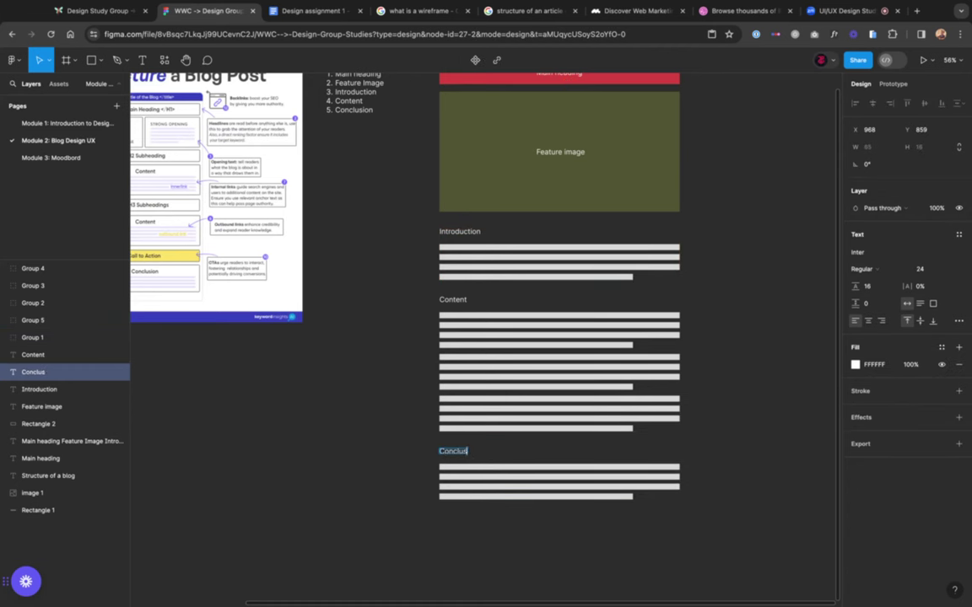
{"action": "type", "text": "ion"}
{"action": "key", "text": "Escape"}
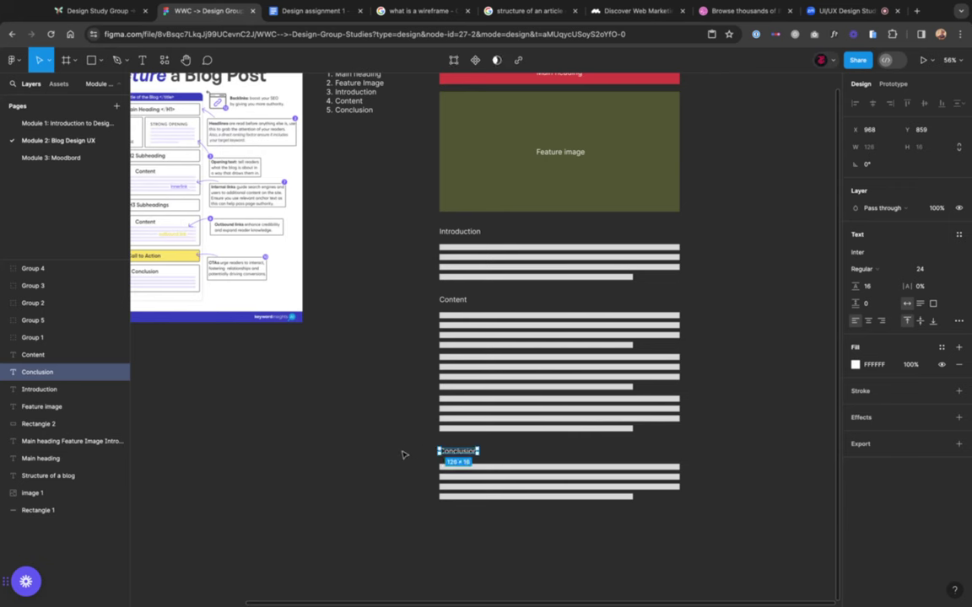
{"action": "left_click", "coordinate": [402, 454]}
{"action": "scroll", "coordinate": [402, 455], "scroll_direction": "up", "scroll_amount": 3}
{"action": "scroll", "coordinate": [402, 454], "scroll_direction": "right", "scroll_amount": 3}
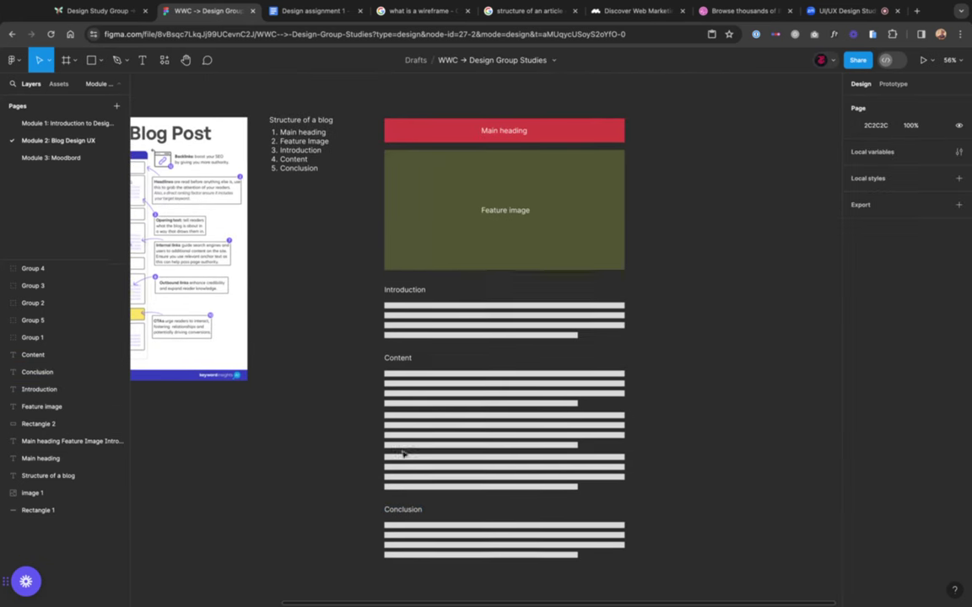
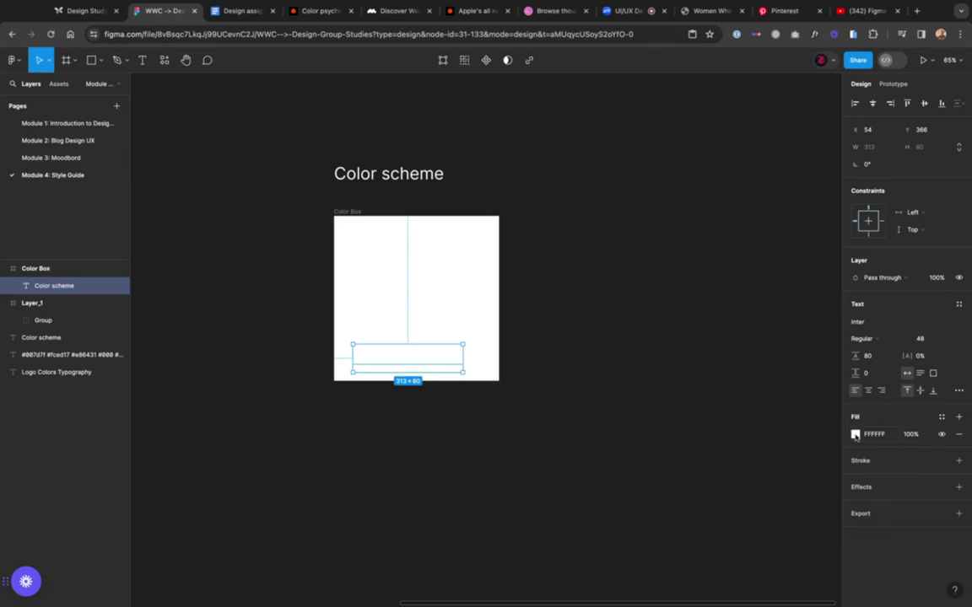
Step: Set the fill of the "Color scheme" text inside the Color Box frame to 000000 and its font size to 32
{"action": "left_click_drag", "start_coordinate": [750, 355], "coordinate": [742, 447]}
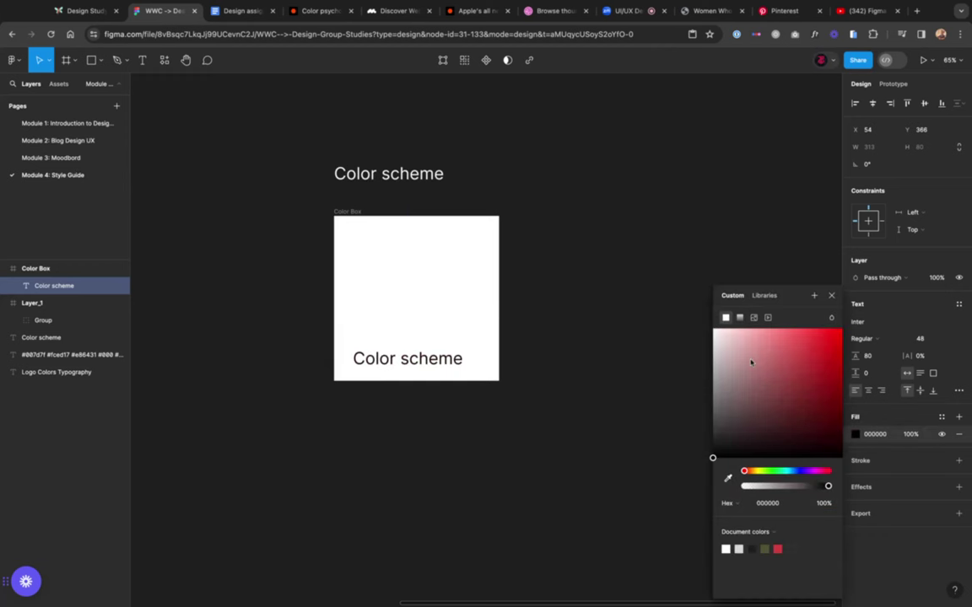
{"action": "left_click", "coordinate": [466, 405]}
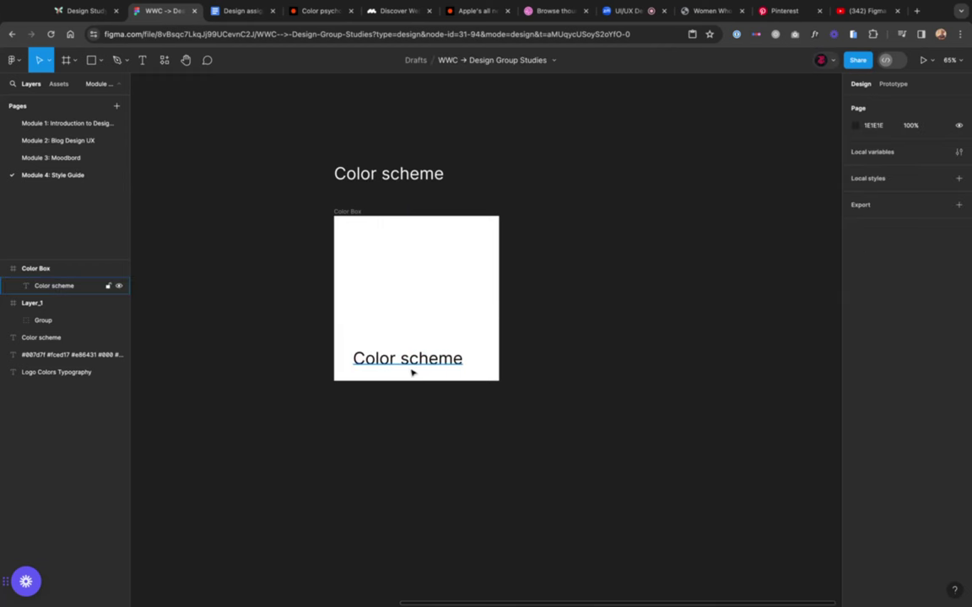
{"action": "left_click_drag", "start_coordinate": [411, 372], "coordinate": [411, 363]}
{"action": "left_click", "coordinate": [928, 339]}
{"action": "type", "text": "32"}
{"action": "key", "text": "Return"}
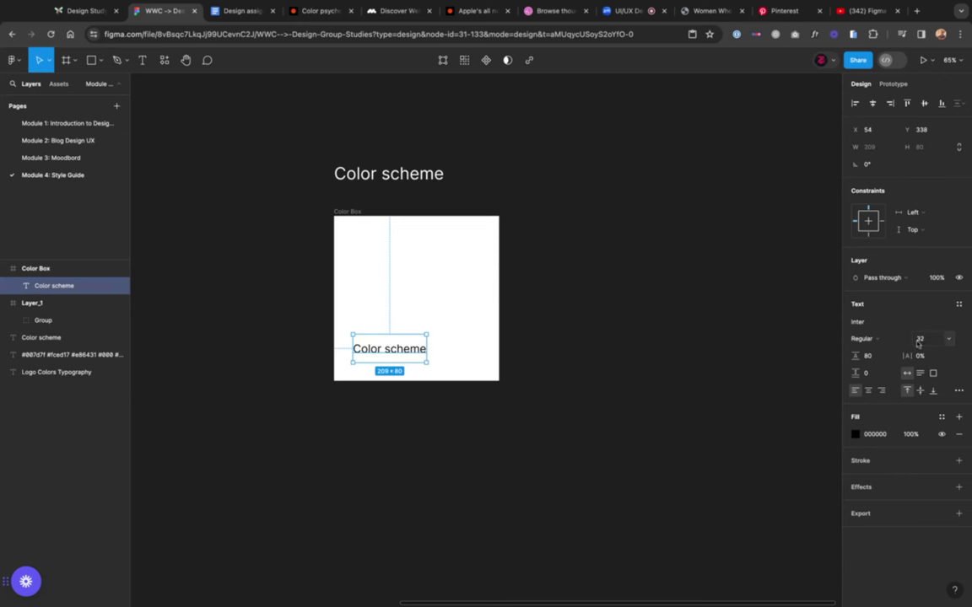
Step: Set the Color Box text to Bold weight with a line height of 100%
{"action": "left_click", "coordinate": [878, 343]}
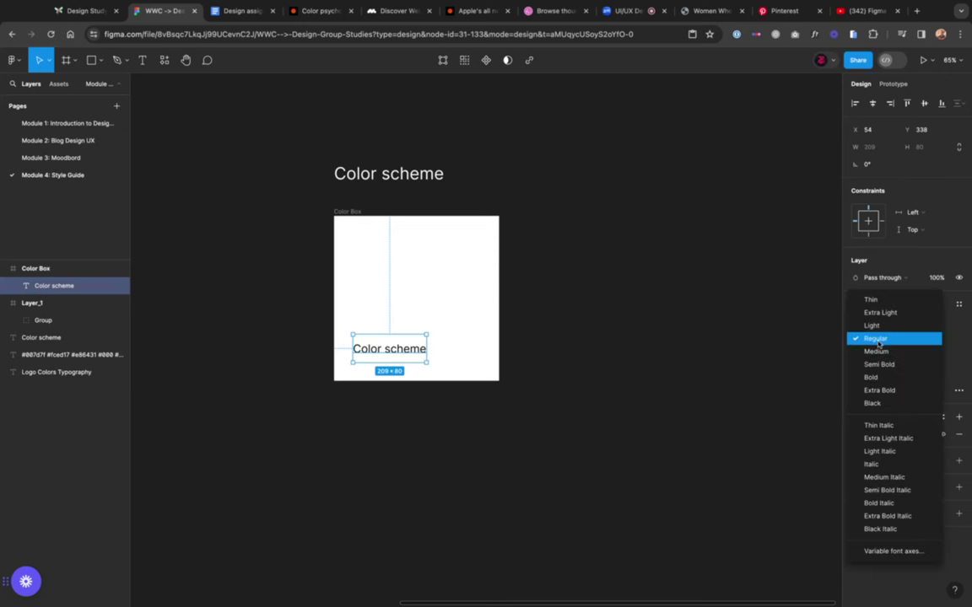
{"action": "left_click", "coordinate": [875, 379]}
{"action": "left_click", "coordinate": [873, 357]}
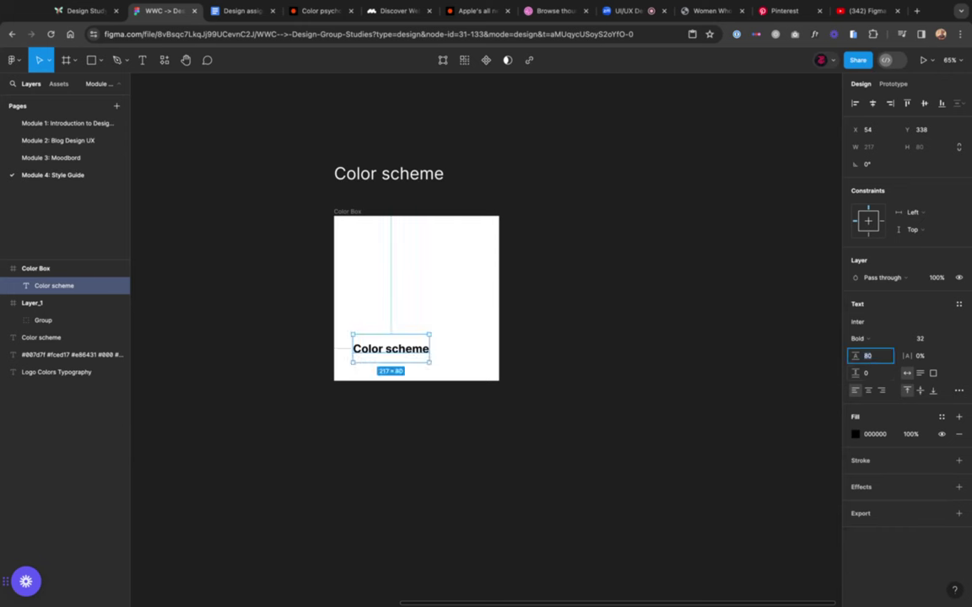
{"action": "type", "text": "100"}
{"action": "key", "text": "Return"}
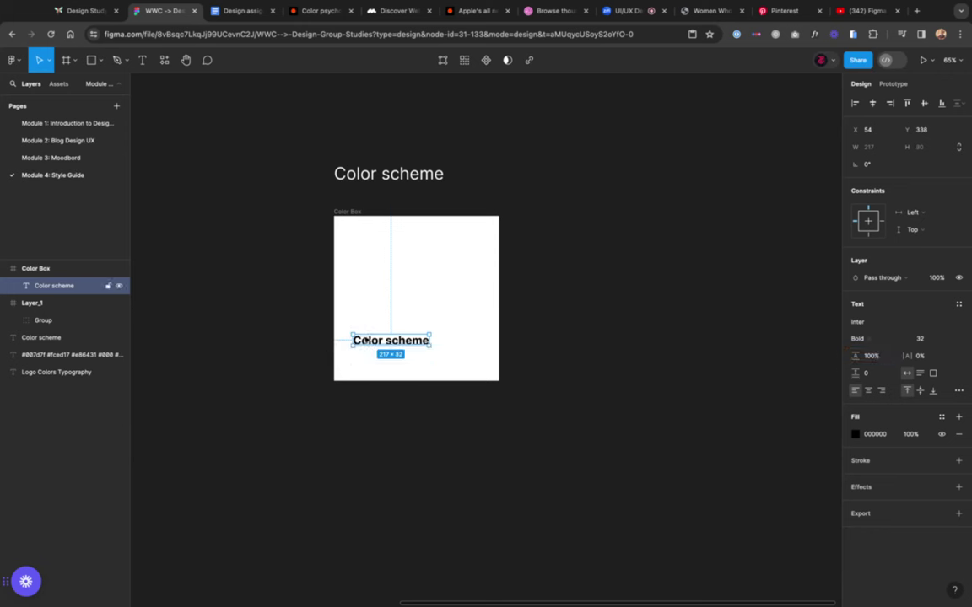
Step: Move the "Color scheme" text lower inside the Color Box frame, to X 49, Y 383
{"action": "left_click_drag", "start_coordinate": [391, 339], "coordinate": [389, 356]}
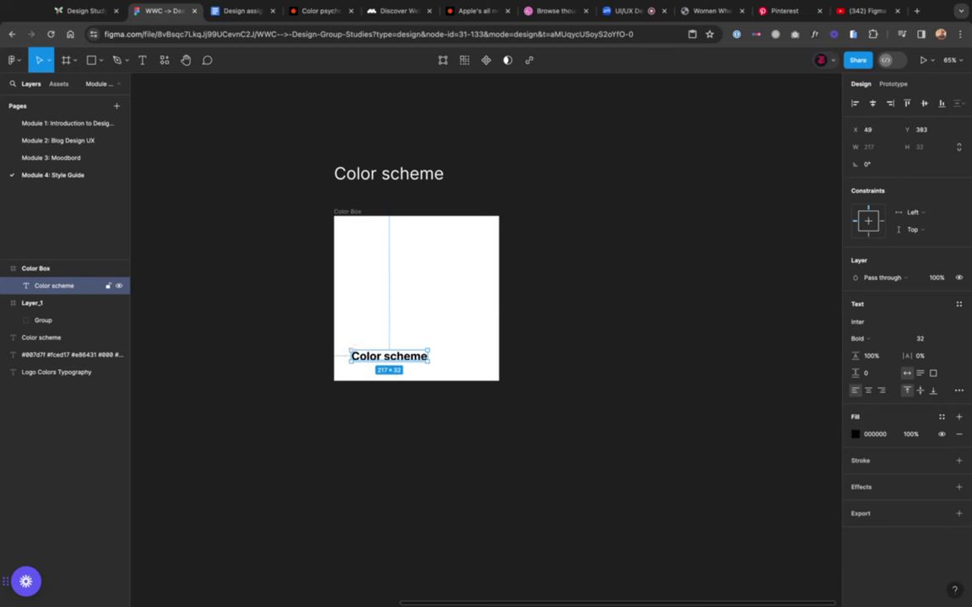
{"action": "left_click", "coordinate": [462, 353]}
Step: Copy the first hex code, #007d7f, from the color list text
{"action": "scroll", "coordinate": [398, 359], "scroll_direction": "left", "scroll_amount": 5}
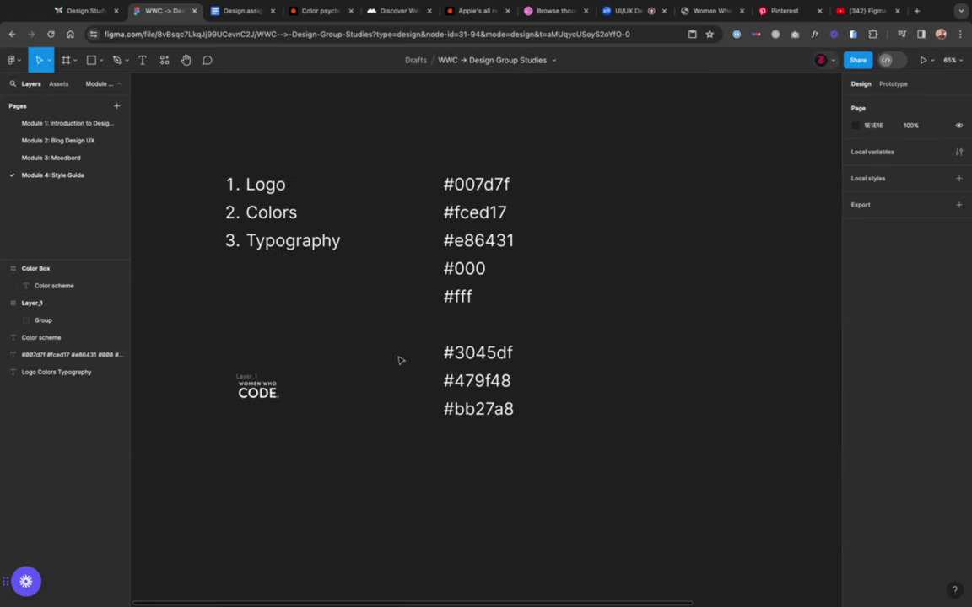
{"action": "double_click", "coordinate": [487, 208]}
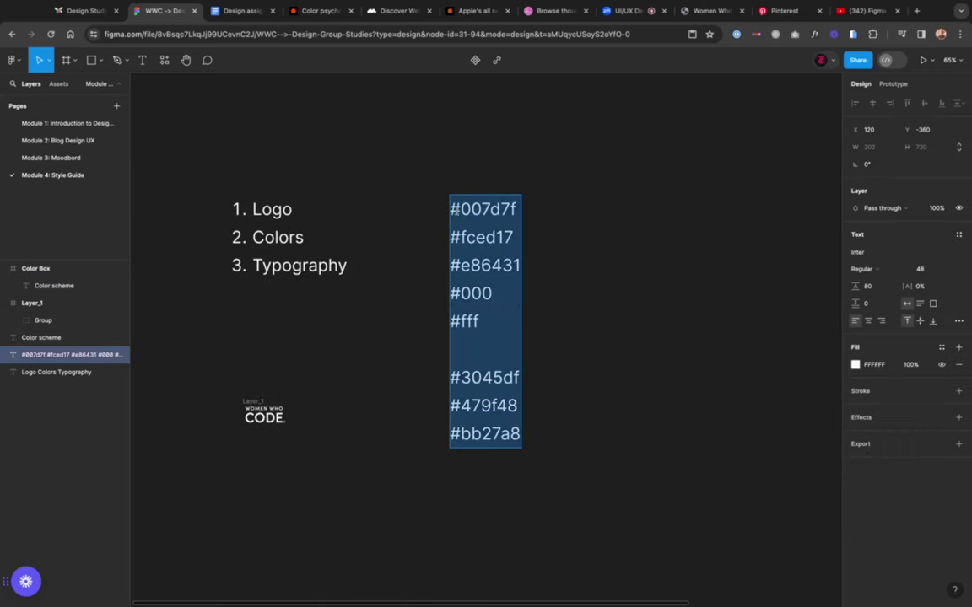
{"action": "triple_click", "coordinate": [483, 208]}
{"action": "key", "text": "super+c"}
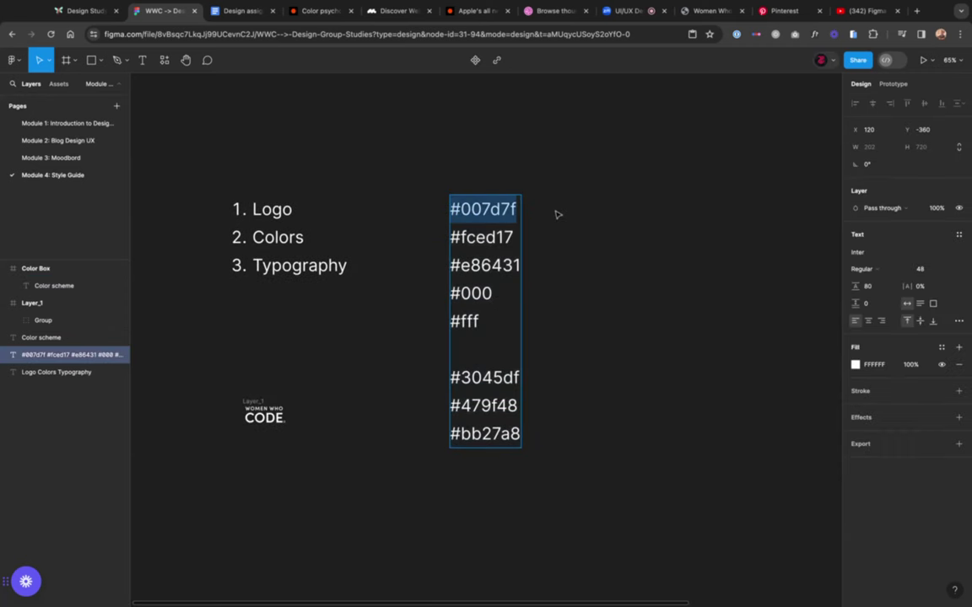
Step: Replace the text inside the Color Box with #007d7f, keeping its bold black 32 formatting, and nudge it to X 47, Y 391
{"action": "scroll", "coordinate": [551, 216], "scroll_direction": "right", "scroll_amount": 5}
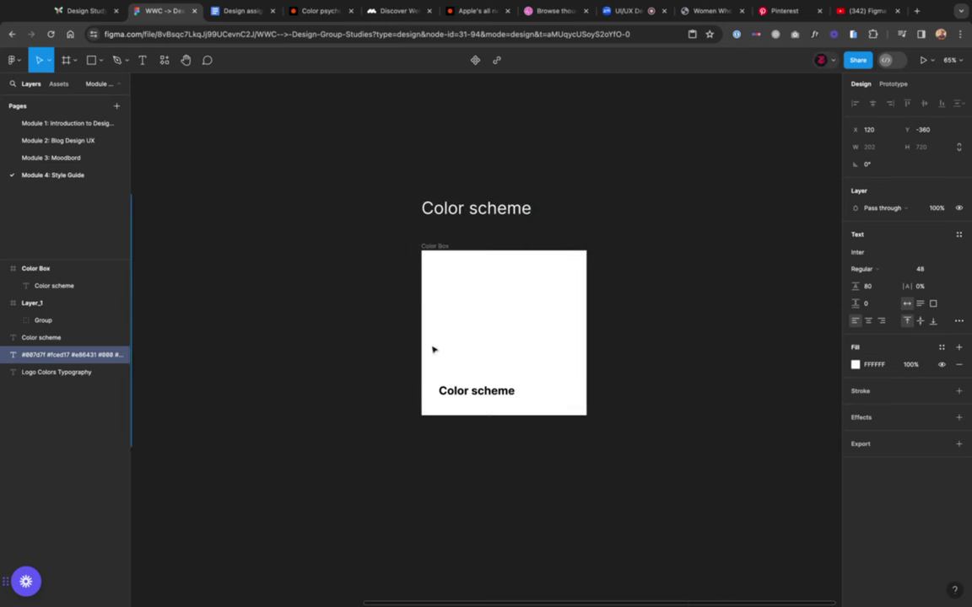
{"action": "double_click", "coordinate": [469, 391]}
{"action": "key", "text": "super+v"}
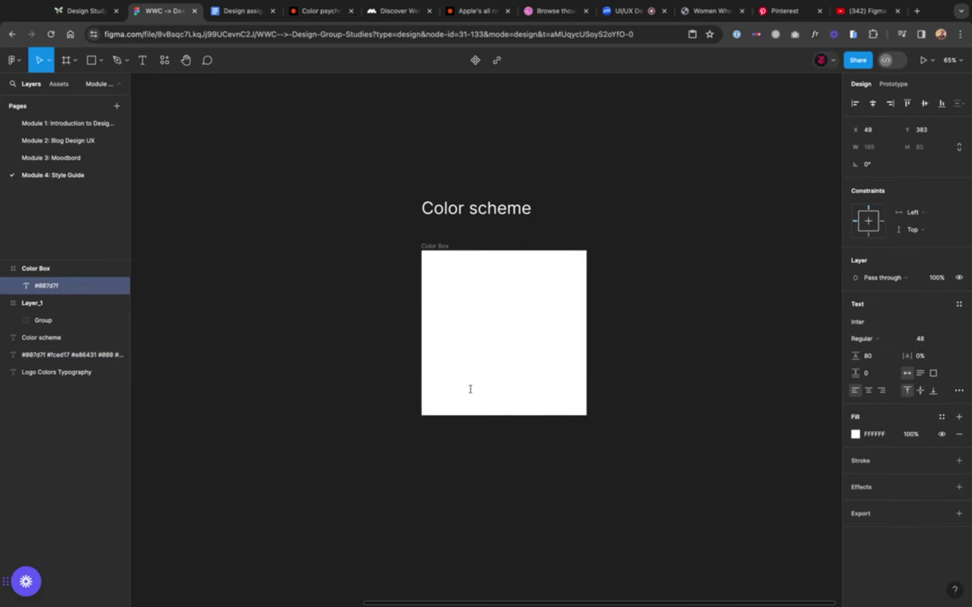
{"action": "key", "text": "super+z"}
{"action": "key", "text": "super+a"}
{"action": "key", "text": "super+shift+v"}
{"action": "key", "text": "Escape"}
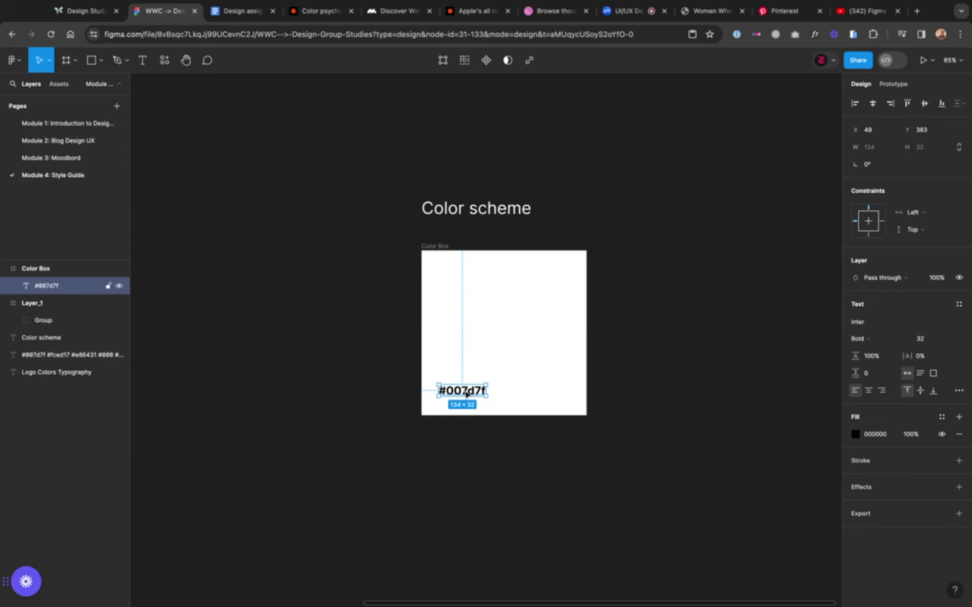
{"action": "scroll", "coordinate": [467, 393], "scroll_direction": "right", "scroll_amount": 3}
{"action": "scroll", "coordinate": [464, 397], "scroll_direction": "left", "scroll_amount": 2}
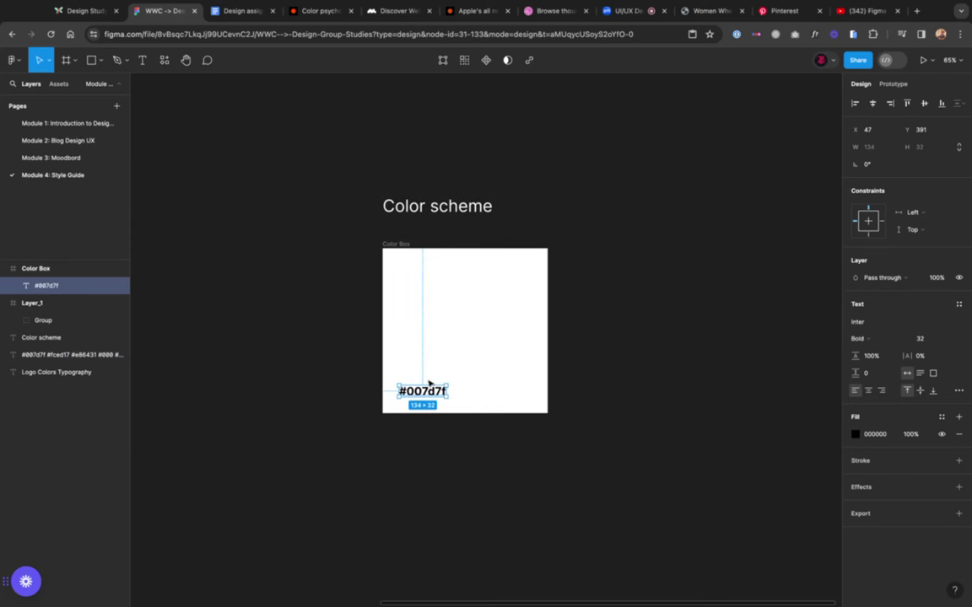
Step: Copy the hex code from the Color Box label and apply it as the frame's fill color, 007D7F
{"action": "double_click", "coordinate": [428, 391]}
{"action": "key", "text": "ctrl+c"}
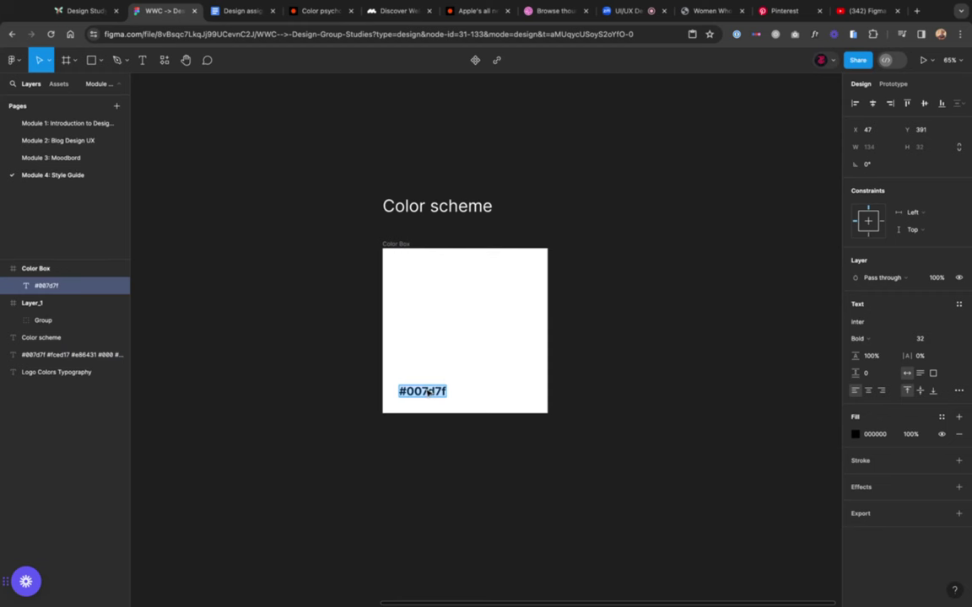
{"action": "left_click", "coordinate": [662, 369]}
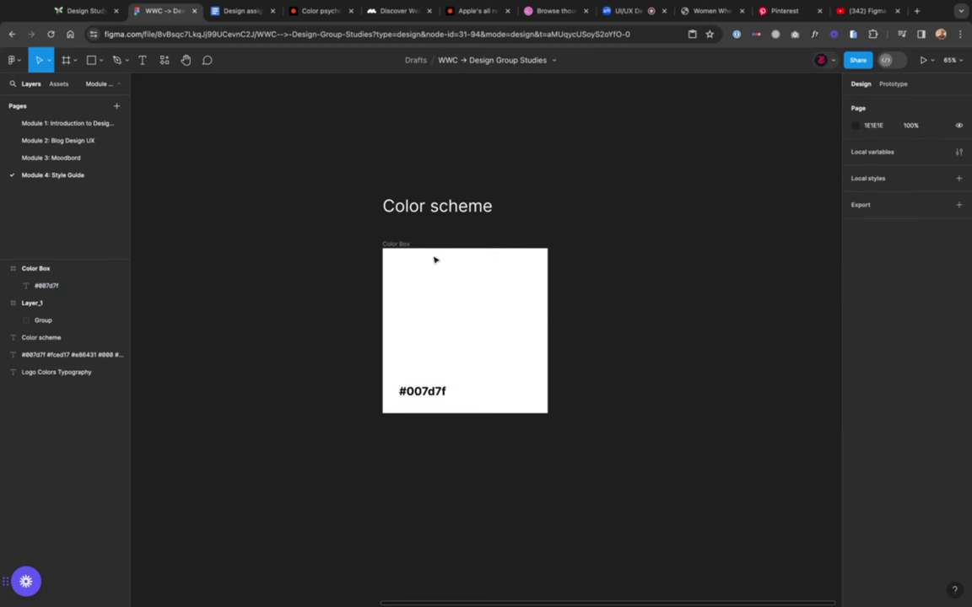
{"action": "left_click", "coordinate": [411, 245]}
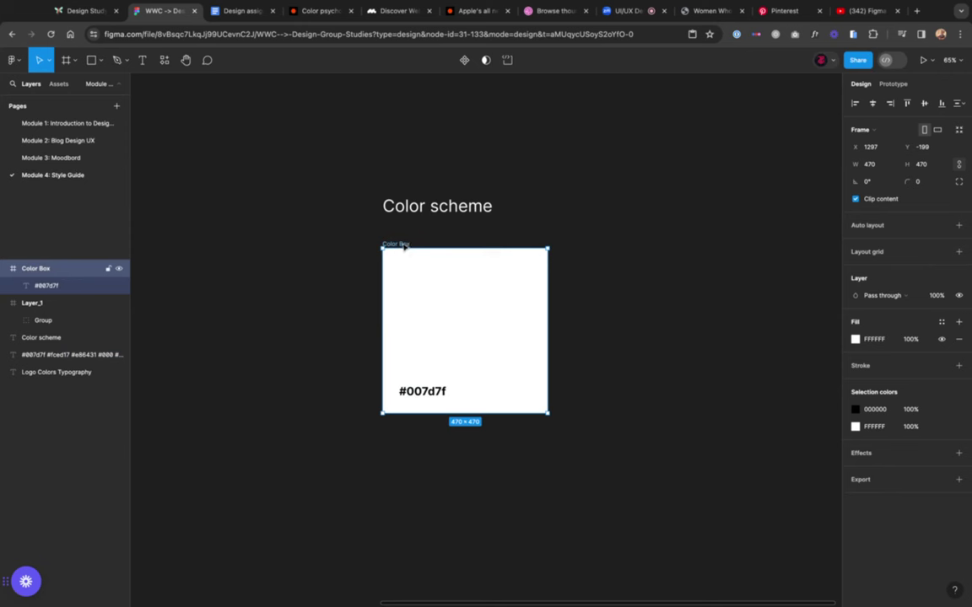
{"action": "left_click", "coordinate": [874, 339]}
{"action": "key", "text": "ctrl+v"}
{"action": "key", "text": "Return"}
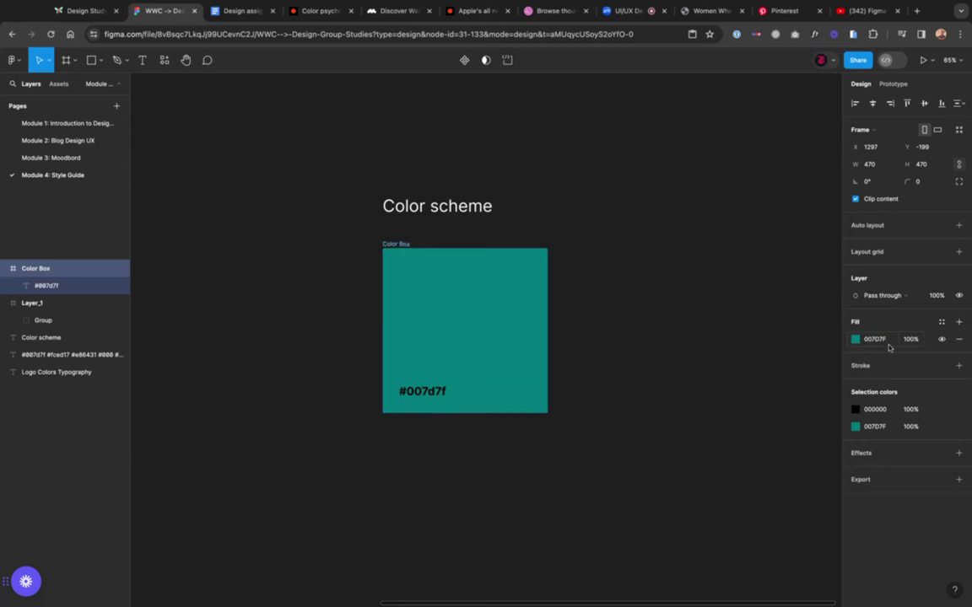
Step: Set the fill of the #007d7f label in the teal Color Box to white, FFFFFF
{"action": "left_click", "coordinate": [708, 282]}
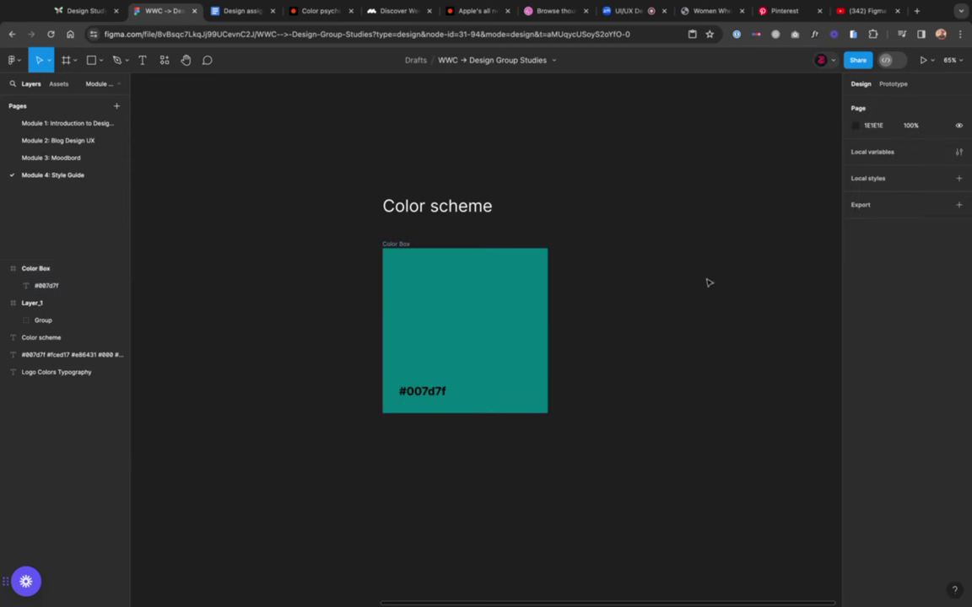
{"action": "left_click", "coordinate": [422, 391]}
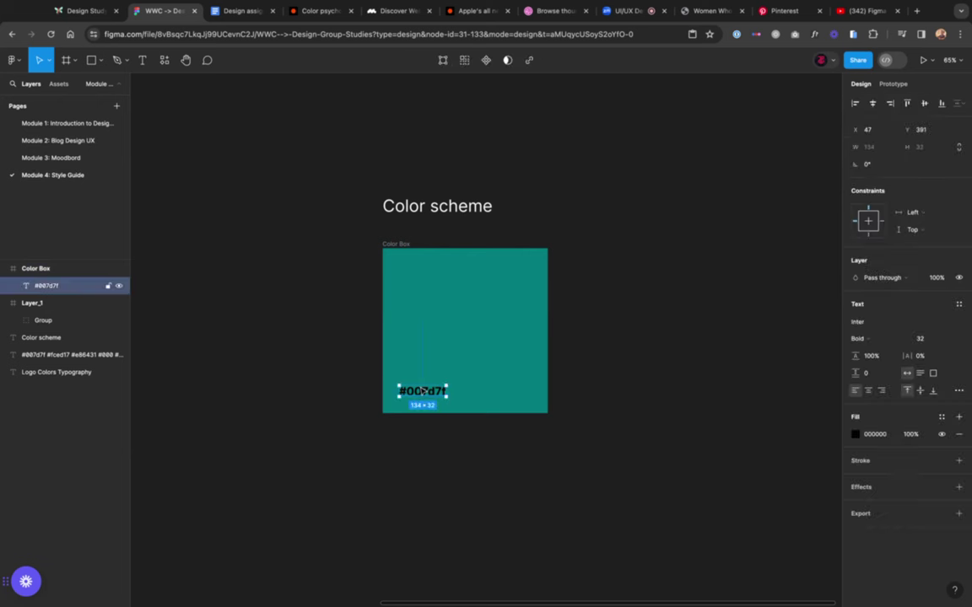
{"action": "left_click", "coordinate": [856, 434]}
{"action": "type", "text": "ffffff"}
{"action": "key", "text": "Return"}
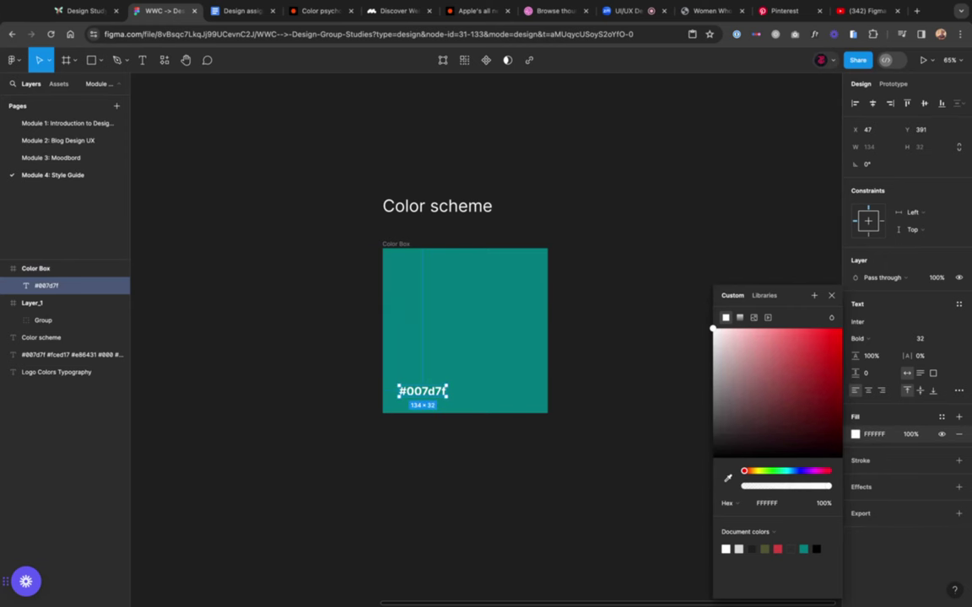
{"action": "key", "text": "Escape"}
Step: Duplicate the teal Color Box with its label to the right of the original, aligned with it and leaving a 55 px gap
{"action": "scroll", "coordinate": [464, 329], "scroll_direction": "right", "scroll_amount": 2}
{"action": "scroll", "coordinate": [464, 329], "scroll_direction": "down", "scroll_amount": 1}
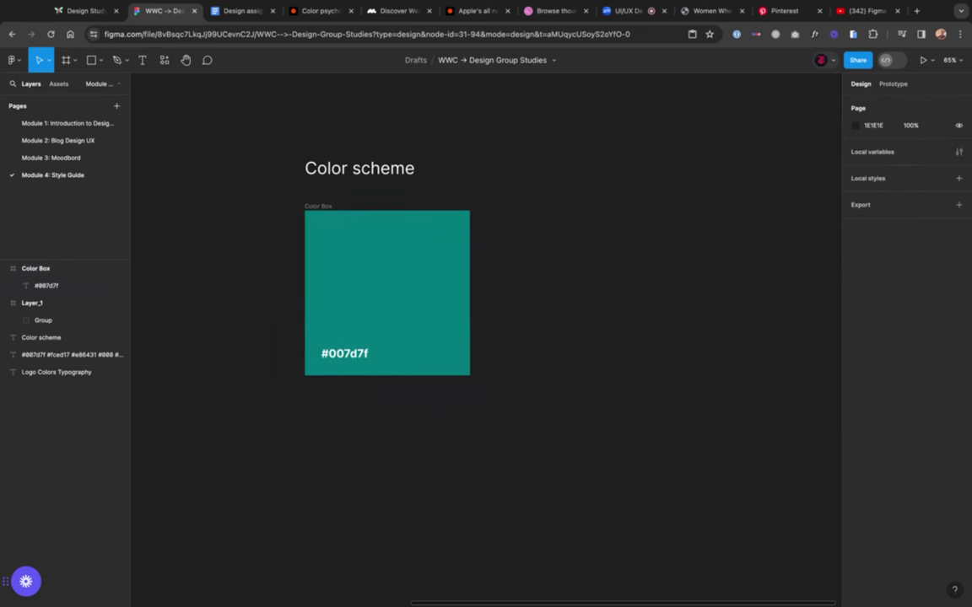
{"action": "left_click", "coordinate": [325, 208]}
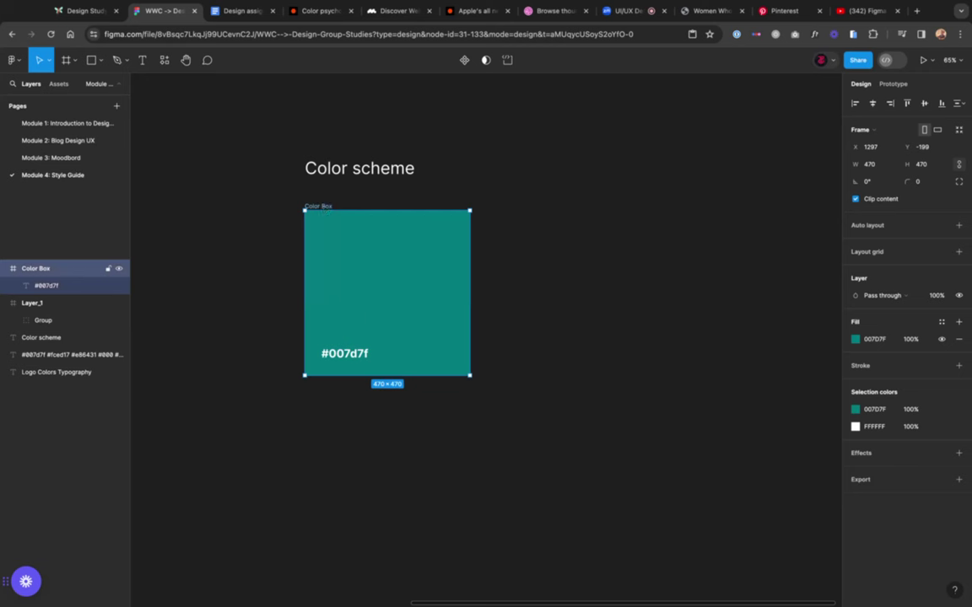
{"action": "left_click_drag", "start_coordinate": [387, 278], "coordinate": [571, 278]}
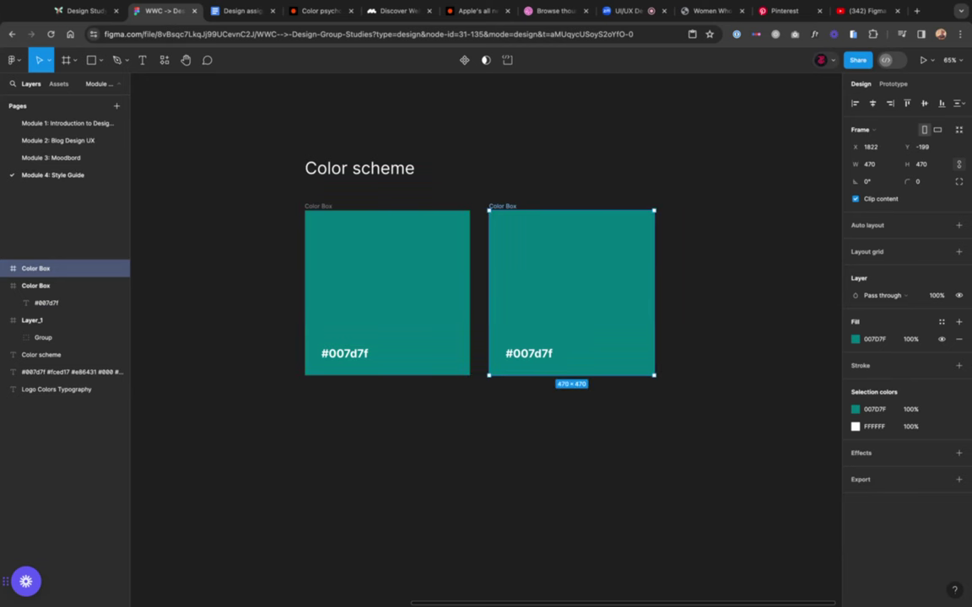
Step: Copy #fced17 from the hex code list and replace the second Color Box's label text with it
{"action": "scroll", "coordinate": [497, 239], "scroll_direction": "left", "scroll_amount": 5}
{"action": "left_click", "coordinate": [254, 200]}
{"action": "double_click", "coordinate": [254, 200]}
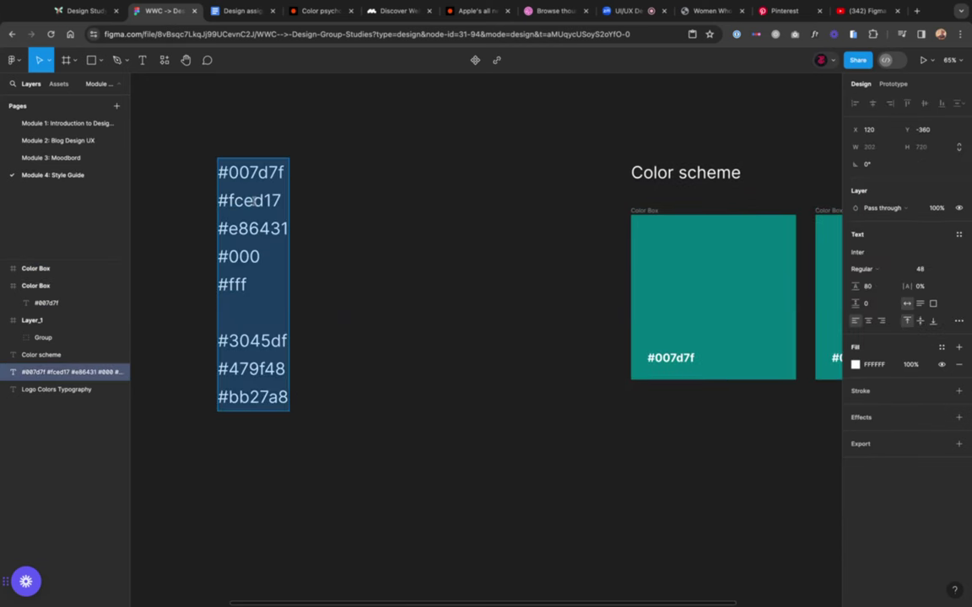
{"action": "double_click", "coordinate": [254, 200]}
{"action": "key", "text": "ctrl+c"}
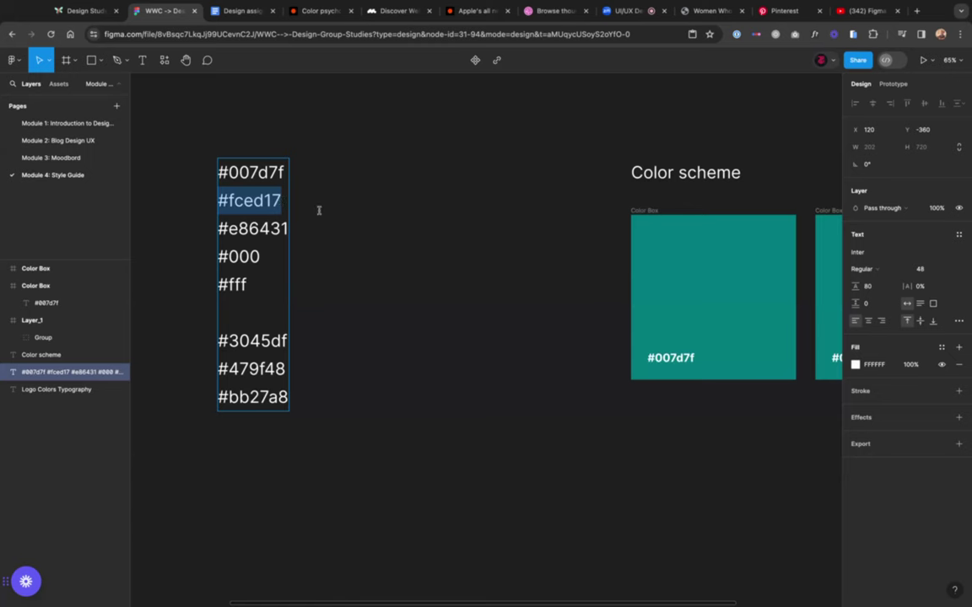
{"action": "scroll", "coordinate": [432, 280], "scroll_direction": "right", "scroll_amount": 10}
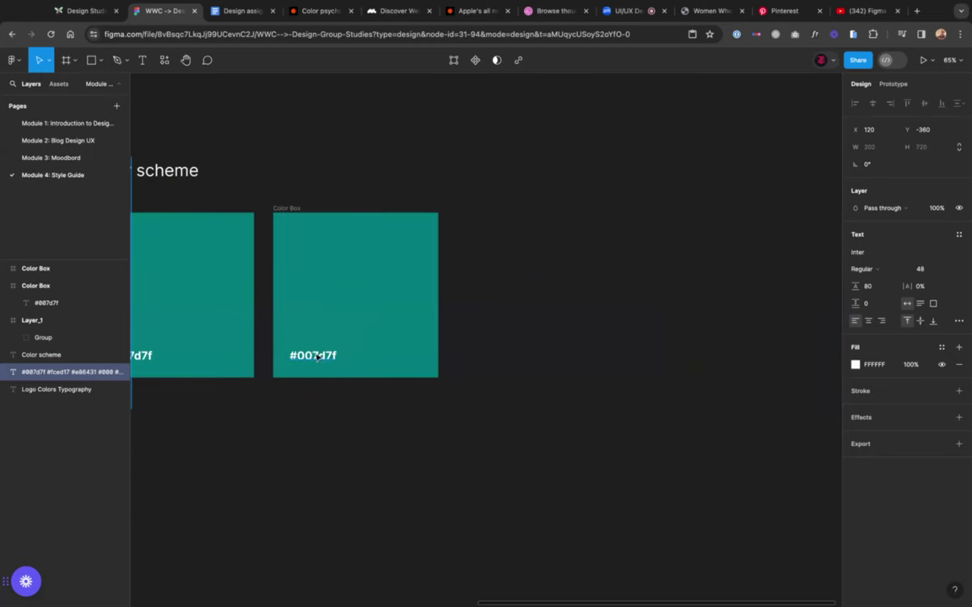
{"action": "key", "text": "ctrl+v"}
{"action": "key", "text": "Escape"}
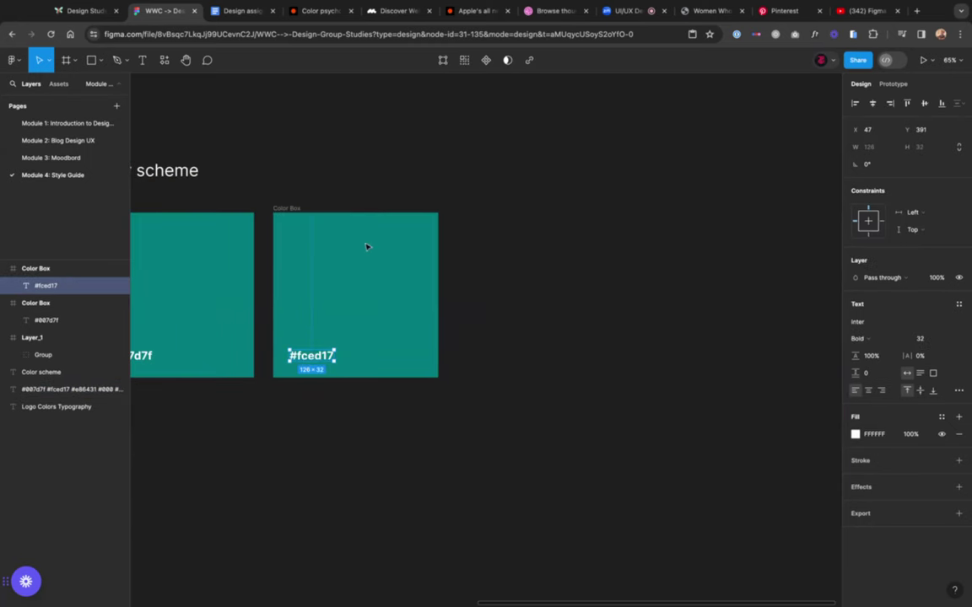
Step: Set the second Color Box's fill to the copied hex code FCED17
{"action": "left_click", "coordinate": [287, 209]}
{"action": "scroll", "coordinate": [286, 211], "scroll_direction": "left", "scroll_amount": 3}
{"action": "left_click", "coordinate": [877, 339]}
{"action": "key", "text": "ctrl+v"}
{"action": "key", "text": "Return"}
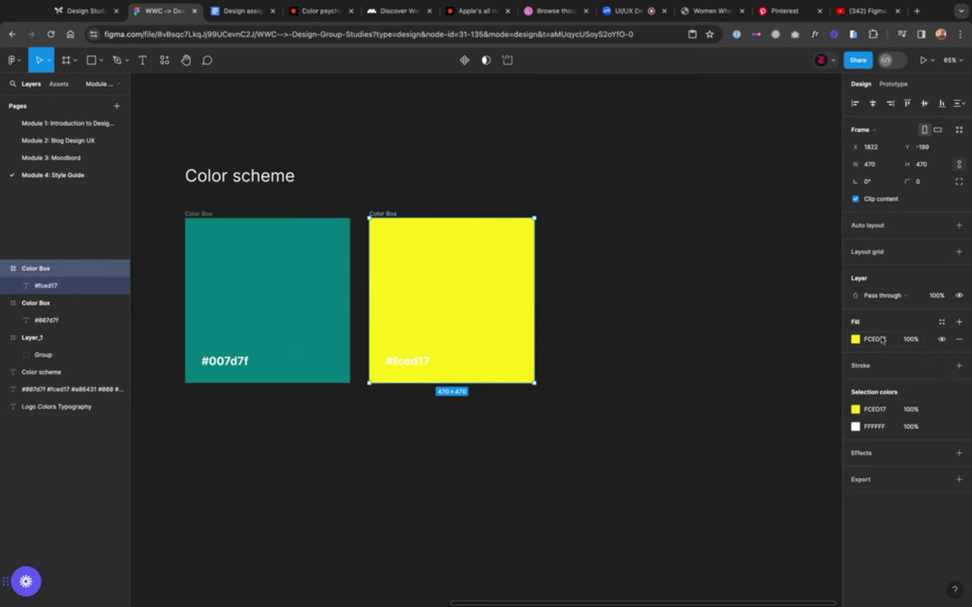
{"action": "left_click", "coordinate": [594, 308]}
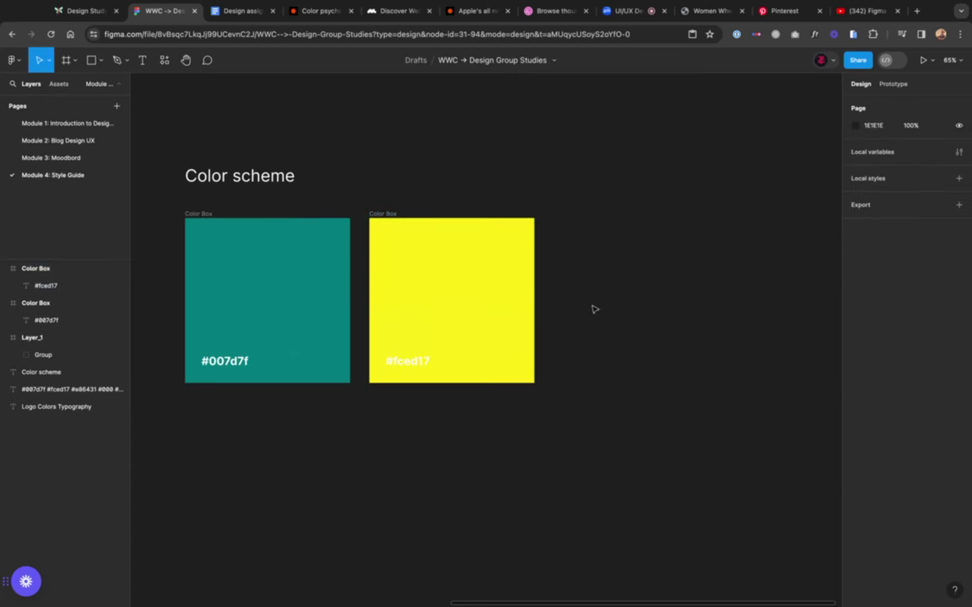
Step: Recolor the #fced17 label with the teal 007D7F sampled from the first Color Box
{"action": "left_click", "coordinate": [408, 362]}
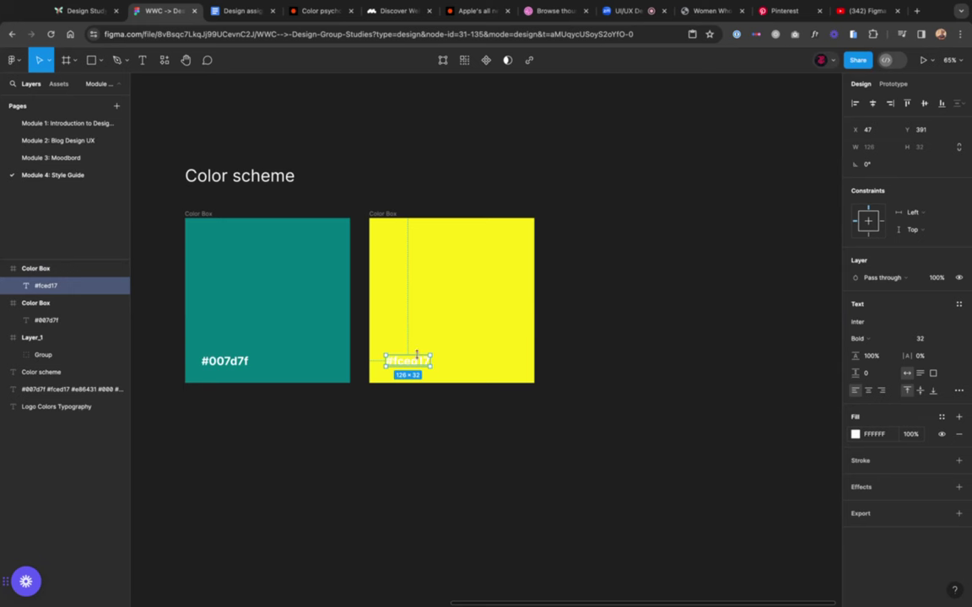
{"action": "left_click", "coordinate": [856, 434]}
{"action": "left_click_drag", "start_coordinate": [771, 392], "coordinate": [791, 352]}
{"action": "left_click_drag", "start_coordinate": [726, 371], "coordinate": [730, 344]}
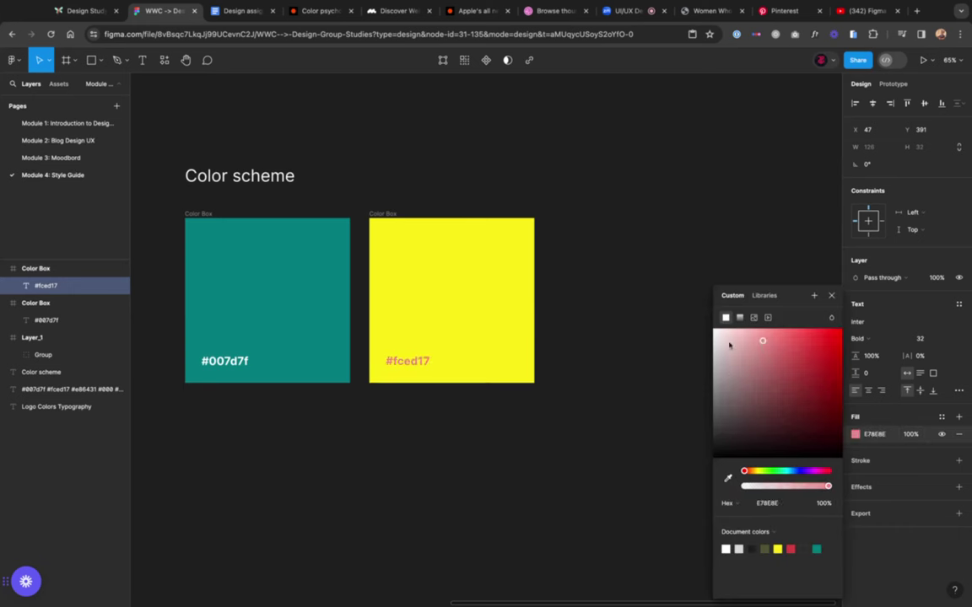
{"action": "left_click", "coordinate": [727, 480]}
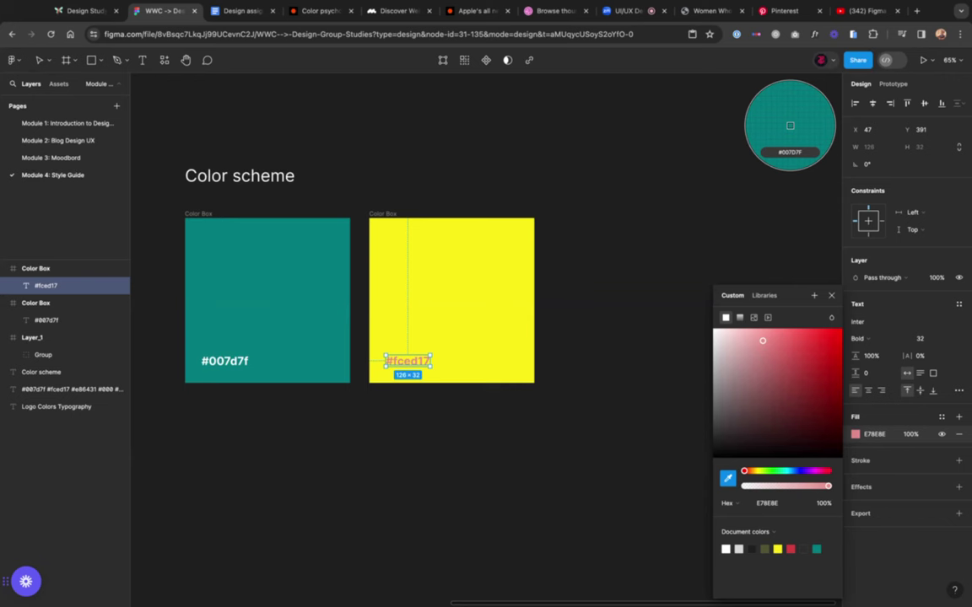
{"action": "left_click", "coordinate": [285, 257]}
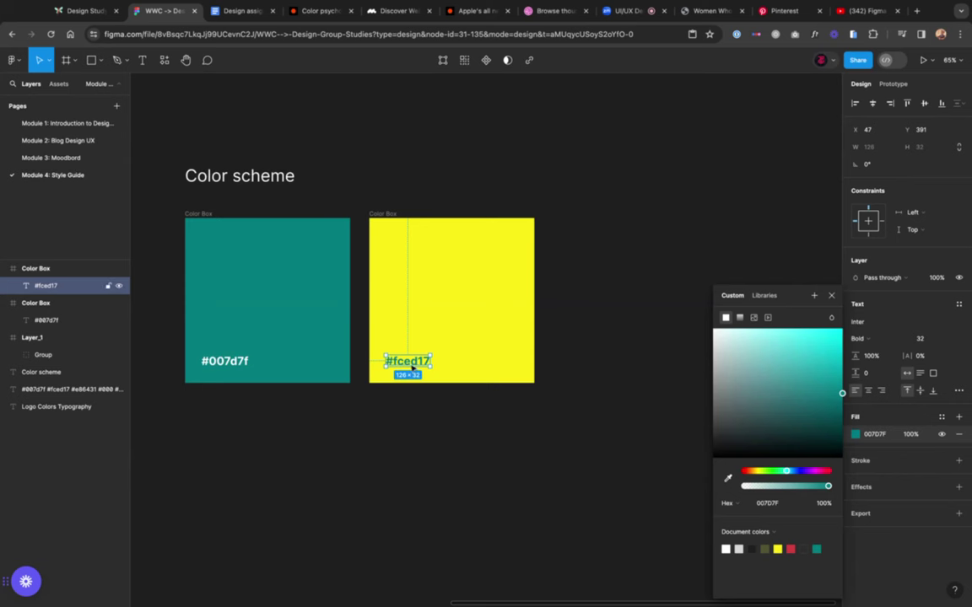
{"action": "left_click", "coordinate": [593, 362]}
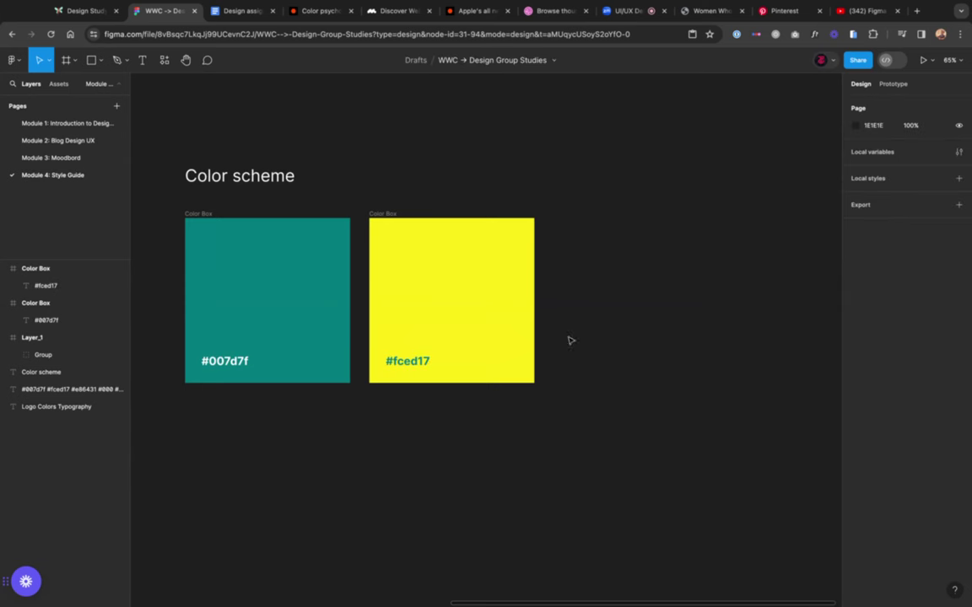
Step: Duplicate the yellow Color Box to its right with a 55 px gap and replace the copy's label with #e86431 from the hex list
{"action": "left_click_drag", "start_coordinate": [388, 214], "coordinate": [570, 216]}
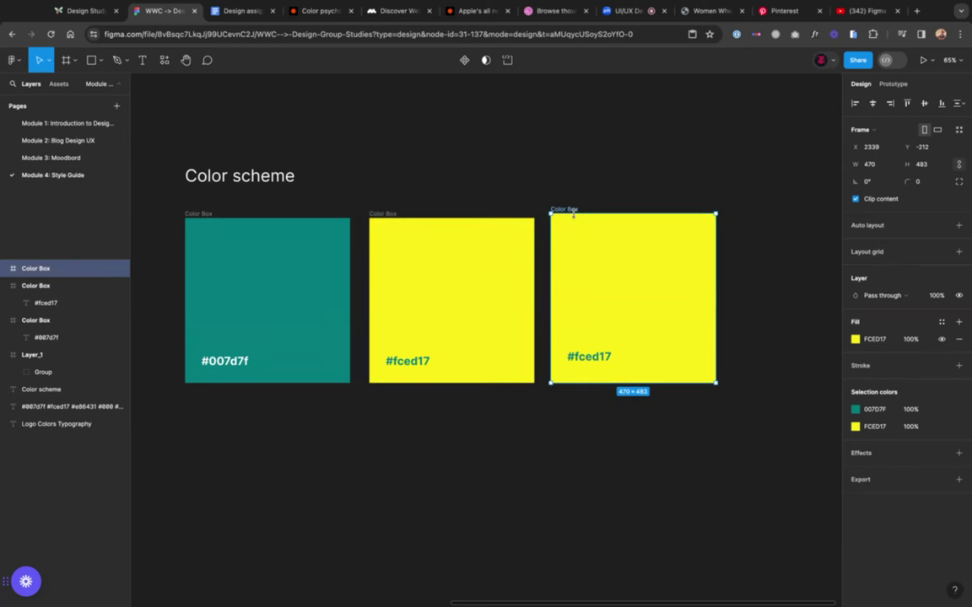
{"action": "left_click_drag", "start_coordinate": [571, 217], "coordinate": [566, 216]}
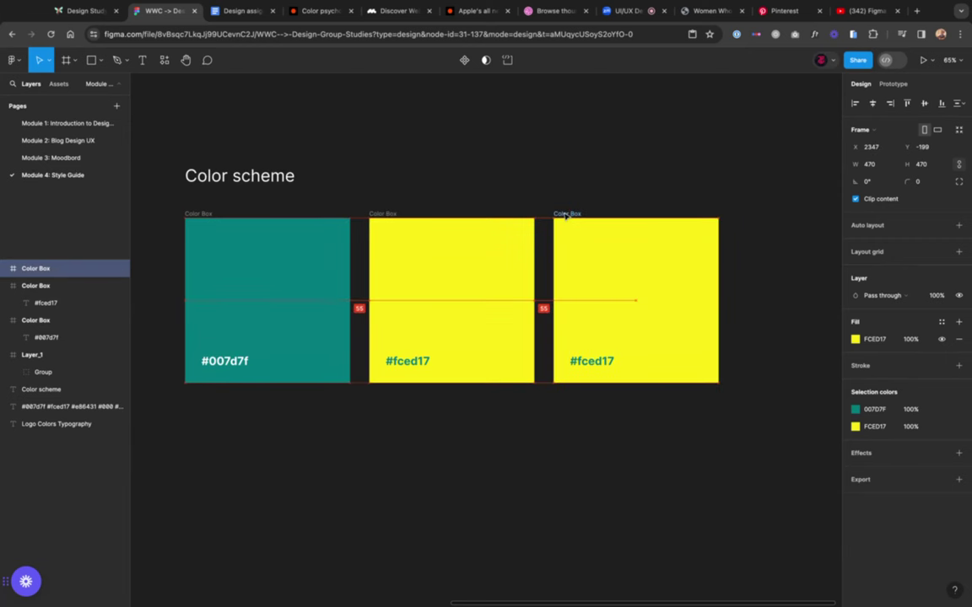
{"action": "scroll", "coordinate": [566, 215], "scroll_direction": "left", "scroll_amount": 8}
{"action": "left_click", "coordinate": [72, 406]}
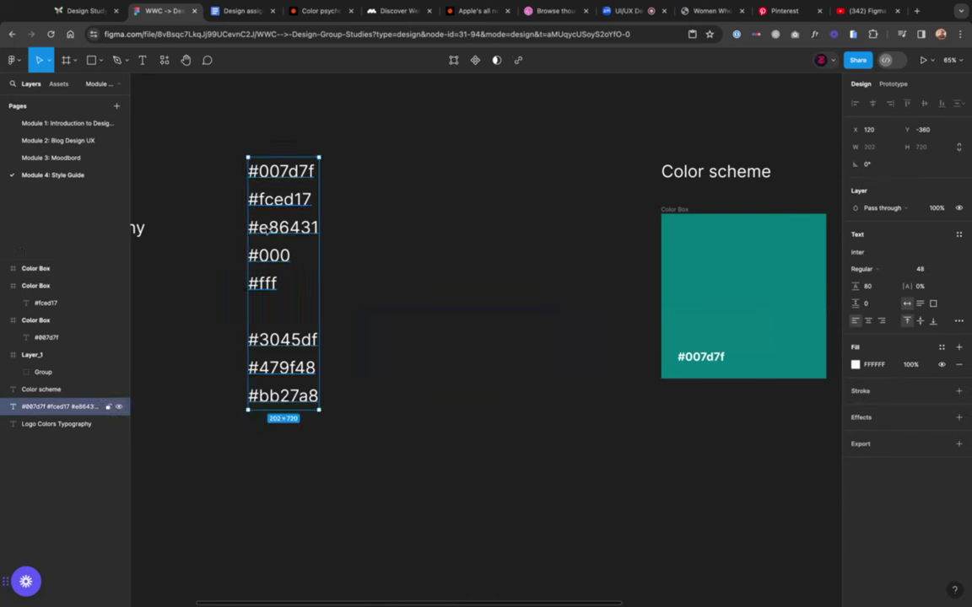
{"action": "key", "text": "Return"}
{"action": "left_click_drag", "start_coordinate": [315, 227], "coordinate": [246, 228]}
{"action": "key", "text": "ctrl+c"}
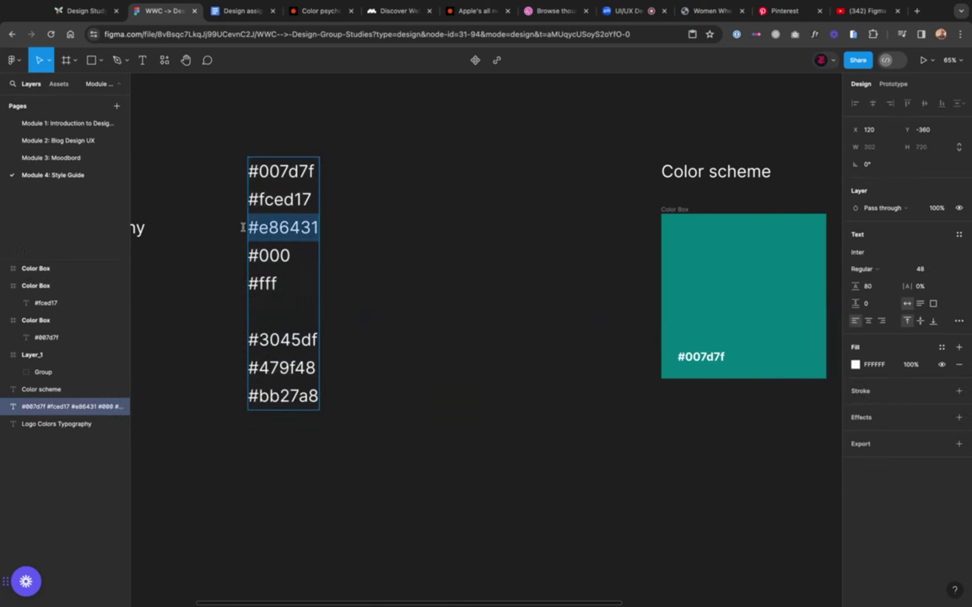
{"action": "scroll", "coordinate": [648, 329], "scroll_direction": "right", "scroll_amount": 10}
{"action": "double_click", "coordinate": [574, 355]}
{"action": "key", "text": "ctrl+v"}
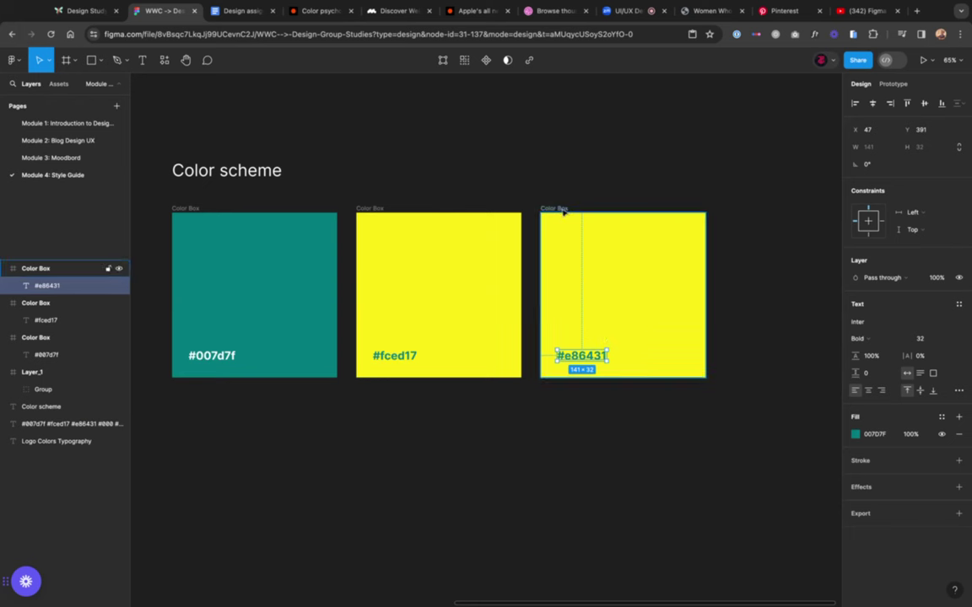
Step: Set the third Color Box's fill to the copied hex code E86431
{"action": "left_click", "coordinate": [568, 211]}
{"action": "left_click", "coordinate": [874, 339]}
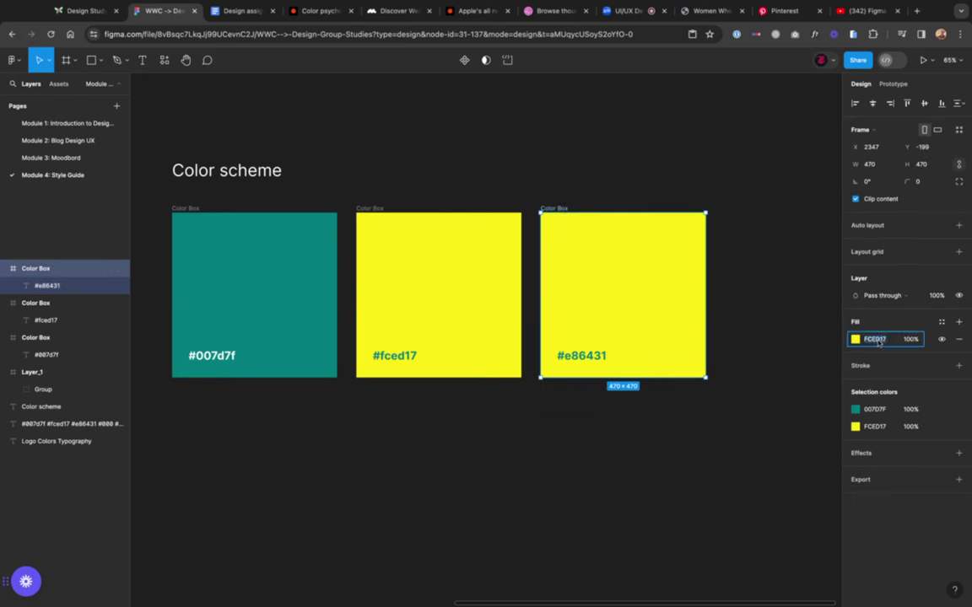
{"action": "key", "text": "ctrl+v"}
{"action": "key", "text": "Return"}
{"action": "left_click", "coordinate": [588, 447]}
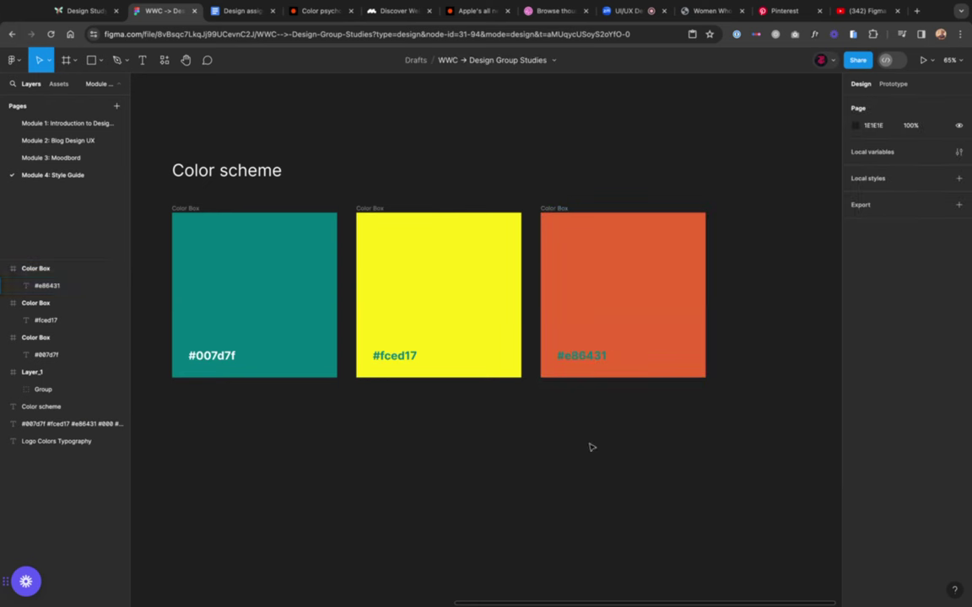
Step: Recolor the #e86431 label with the yellow FCED17 sampled from the second Color Box
{"action": "left_click", "coordinate": [579, 358]}
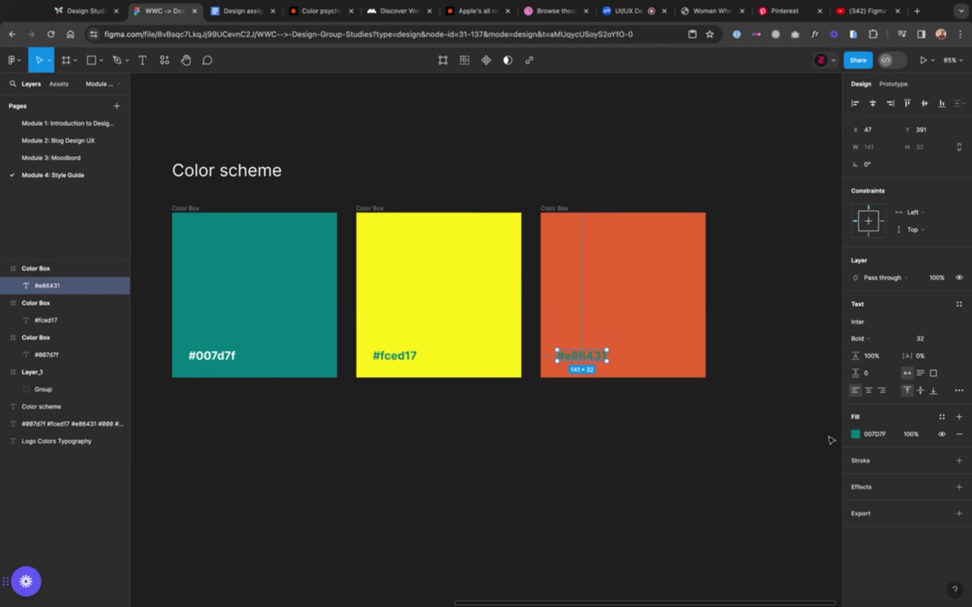
{"action": "left_click", "coordinate": [856, 434]}
{"action": "left_click", "coordinate": [727, 478]}
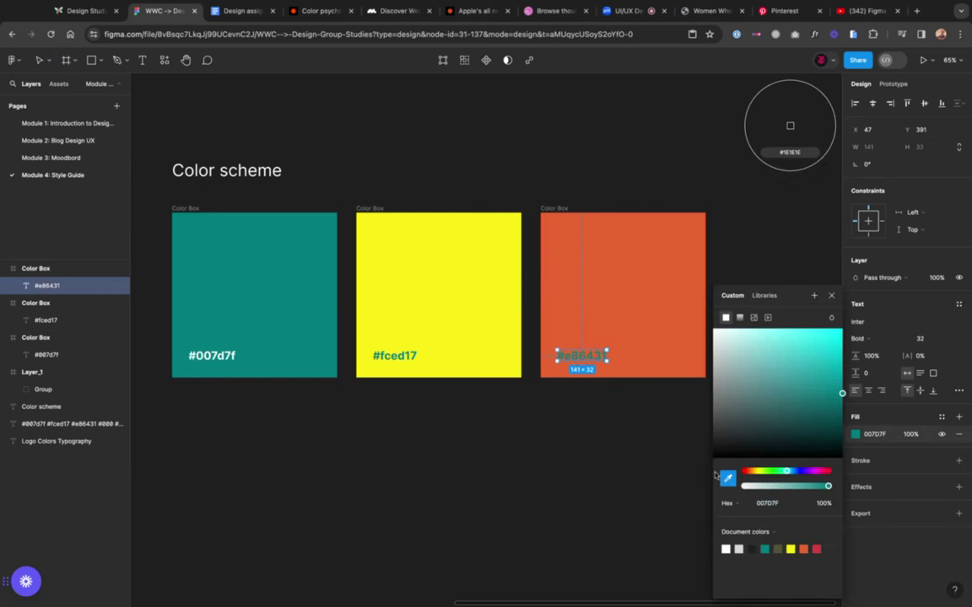
{"action": "left_click", "coordinate": [413, 260]}
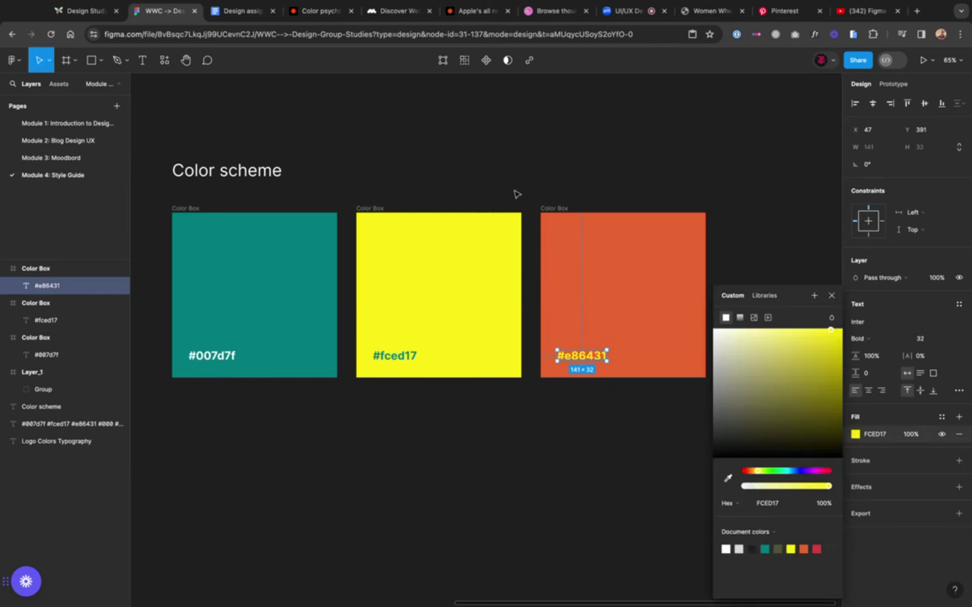
{"action": "left_click", "coordinate": [598, 168]}
Step: Duplicate the teal Color Box directly below the original, at Y 352, to start a second row
{"action": "scroll", "coordinate": [598, 168], "scroll_direction": "down", "scroll_amount": 1}
{"action": "scroll", "coordinate": [538, 167], "scroll_direction": "down", "scroll_amount": 3}
{"action": "scroll", "coordinate": [538, 167], "scroll_direction": "left", "scroll_amount": 5}
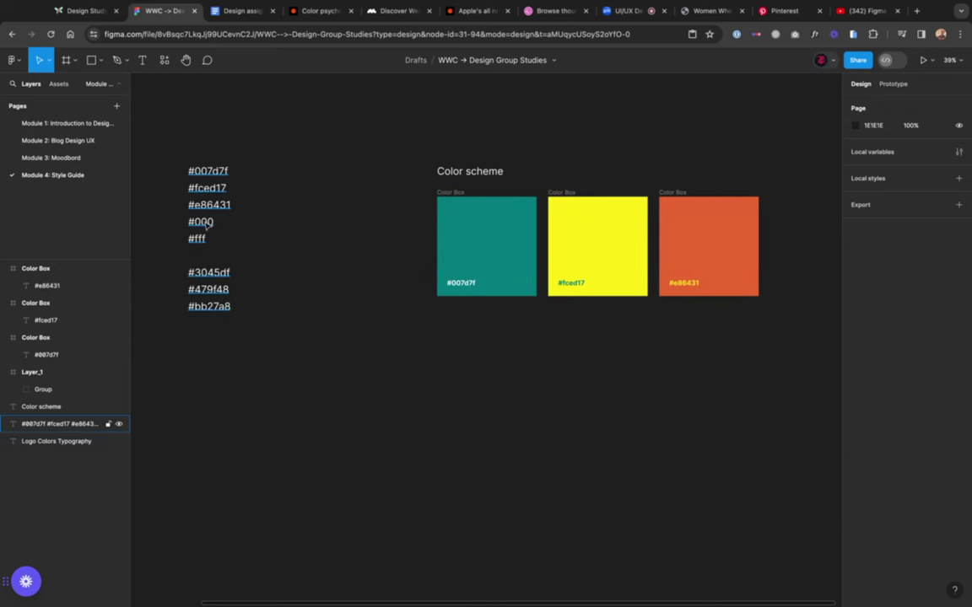
{"action": "scroll", "coordinate": [441, 205], "scroll_direction": "right", "scroll_amount": 5}
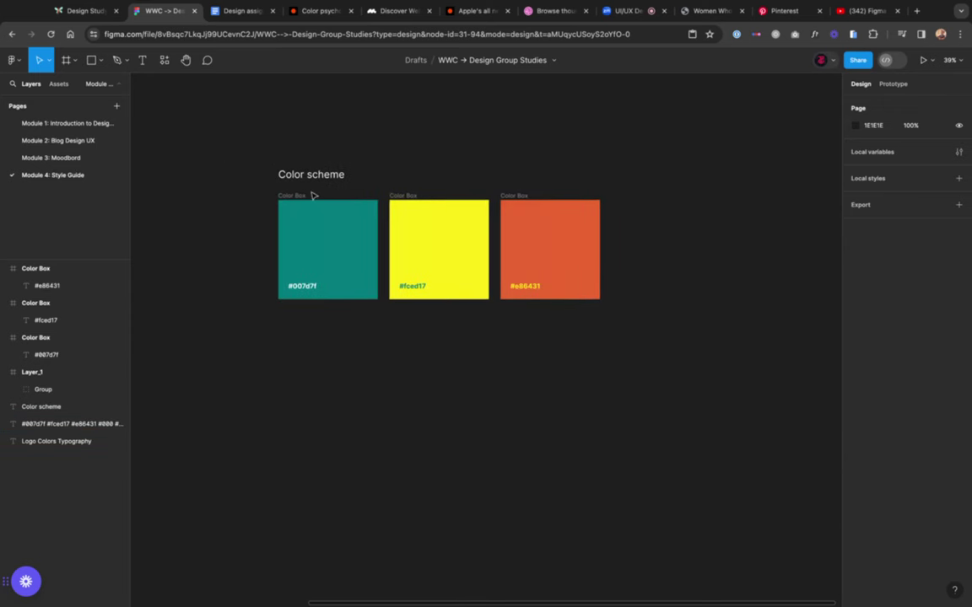
{"action": "left_click_drag", "start_coordinate": [305, 199], "coordinate": [304, 314]}
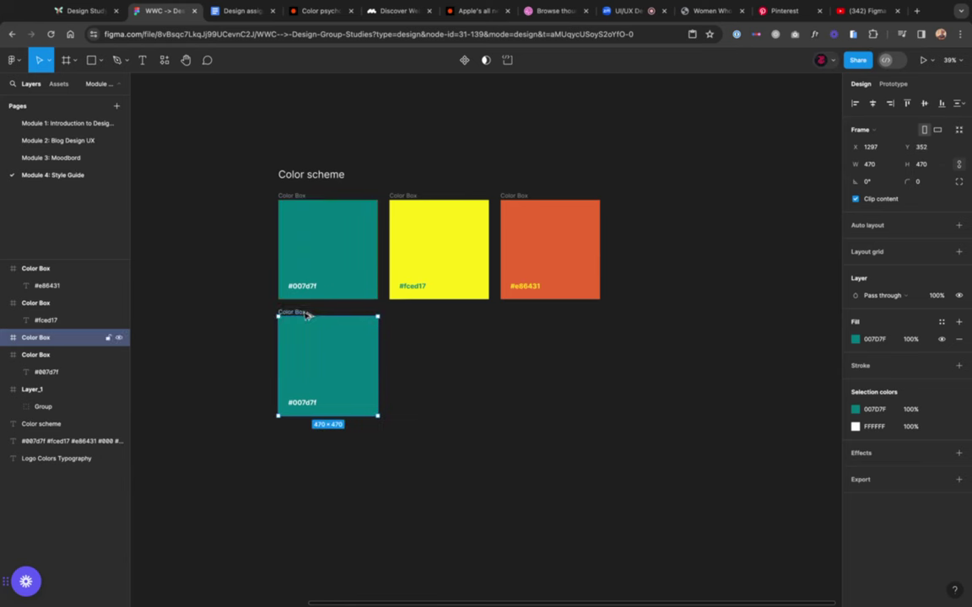
Step: Change the label text of the Color Box in the second row to #000
{"action": "scroll", "coordinate": [308, 315], "scroll_direction": "left", "scroll_amount": 2}
{"action": "scroll", "coordinate": [308, 315], "scroll_direction": "down", "scroll_amount": 1}
{"action": "scroll", "coordinate": [388, 312], "scroll_direction": "up", "scroll_amount": 5}
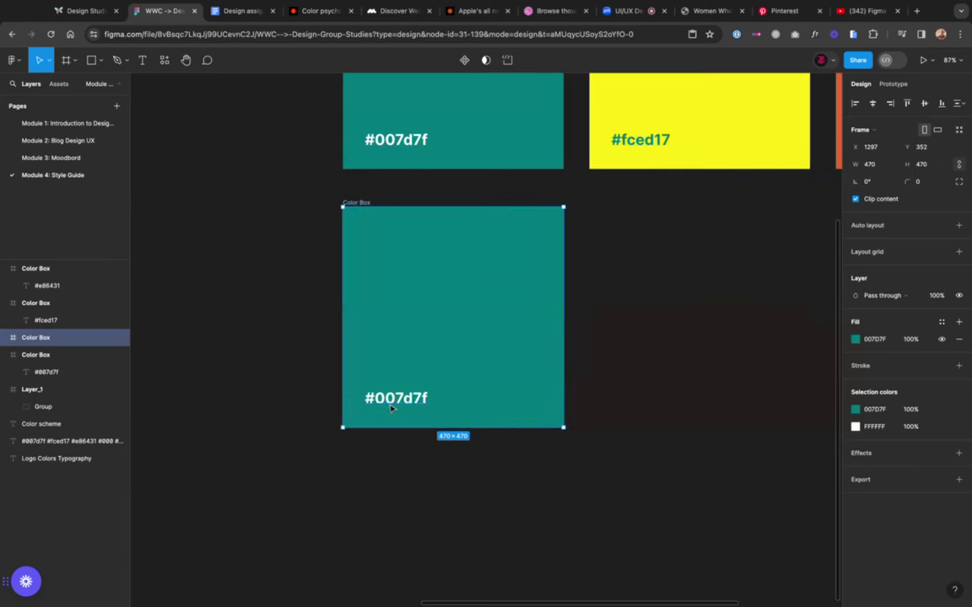
{"action": "double_click", "coordinate": [395, 400]}
{"action": "type", "text": "#00o0"}
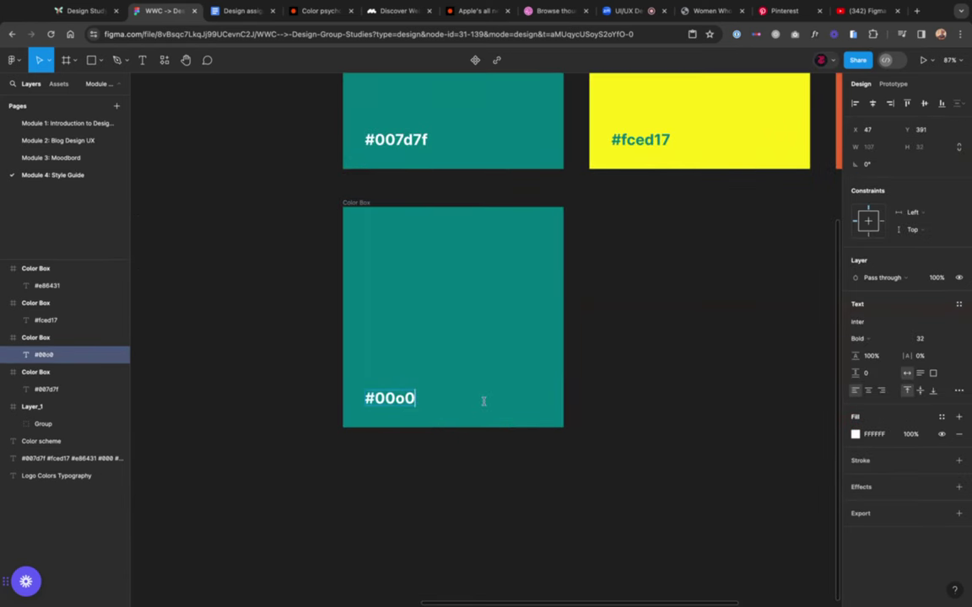
{"action": "key", "text": "BackSpace"}
{"action": "type", "text": "0"}
{"action": "key", "text": "BackSpace"}
{"action": "key", "text": "BackSpace"}
{"action": "type", "text": "0"}
{"action": "key", "text": "Escape"}
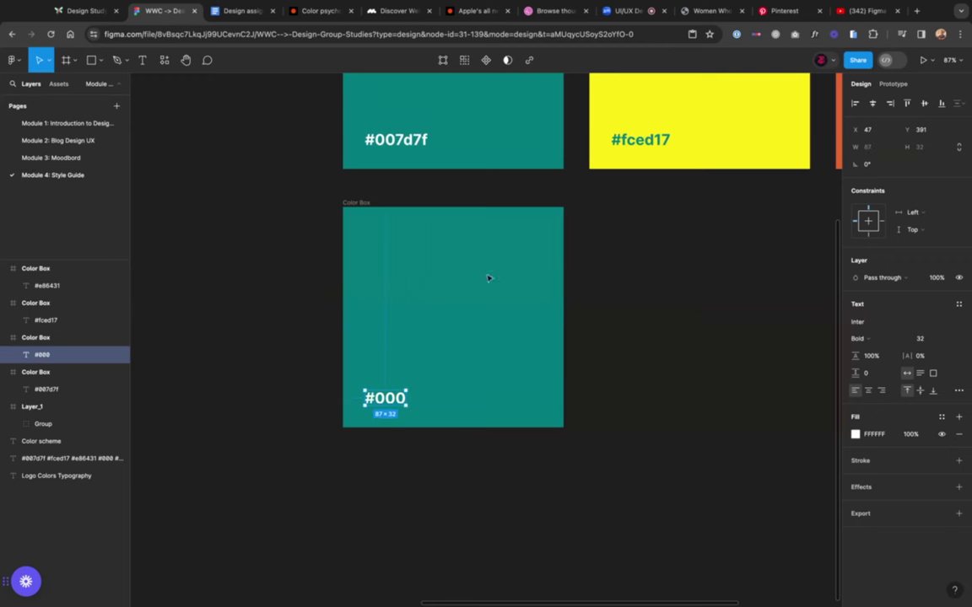
Step: Set the fill of the second-row Color Box to black, 000000
{"action": "left_click", "coordinate": [365, 202]}
{"action": "left_click", "coordinate": [873, 339]}
{"action": "type", "text": "000"}
{"action": "key", "text": "Return"}
{"action": "left_click", "coordinate": [672, 324]}
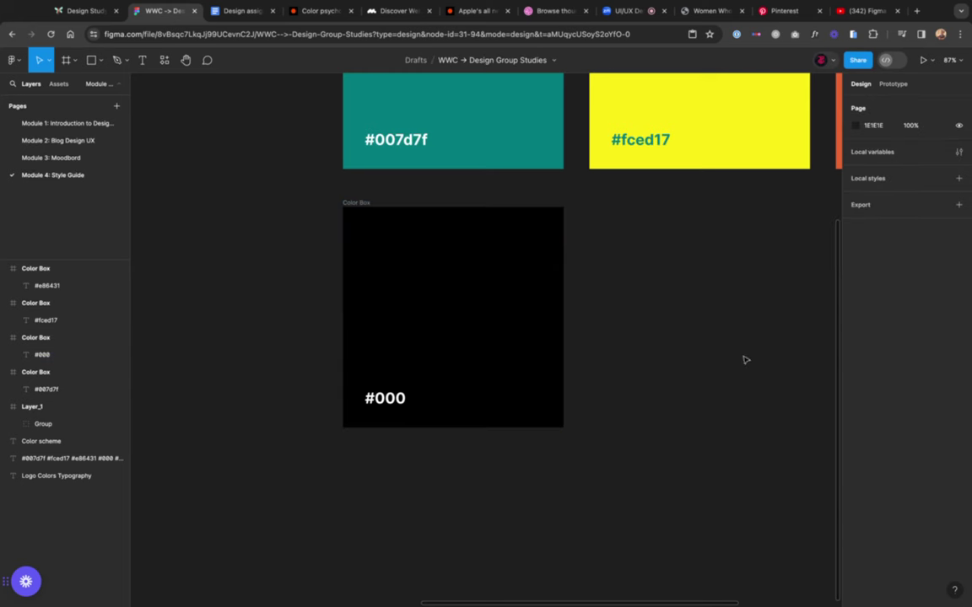
Step: Duplicate the black Color Box beside the original in the second row
{"action": "scroll", "coordinate": [392, 272], "scroll_direction": "down", "scroll_amount": 5}
{"action": "left_click", "coordinate": [389, 236]}
{"action": "key", "text": "ctrl+d"}
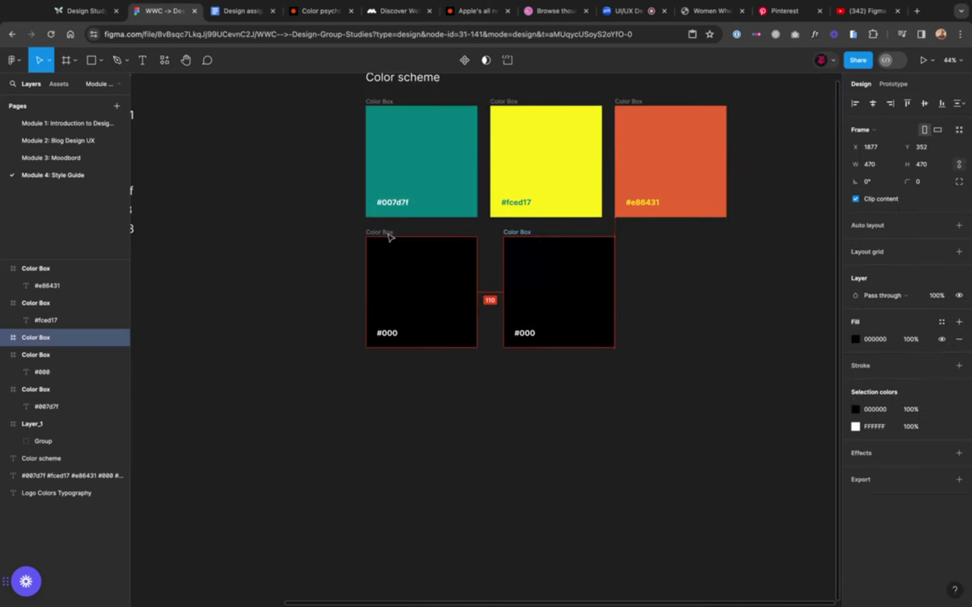
Step: Change the label text of the second black Color Box in the second row to #fff
{"action": "scroll", "coordinate": [306, 206], "scroll_direction": "left", "scroll_amount": 5}
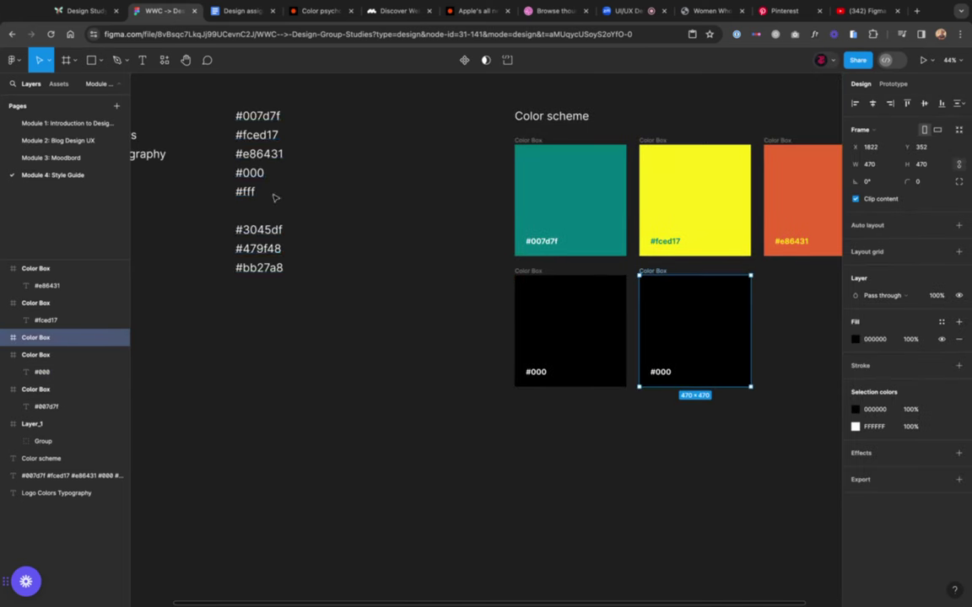
{"action": "scroll", "coordinate": [335, 231], "scroll_direction": "right", "scroll_amount": 5}
{"action": "double_click", "coordinate": [484, 356]}
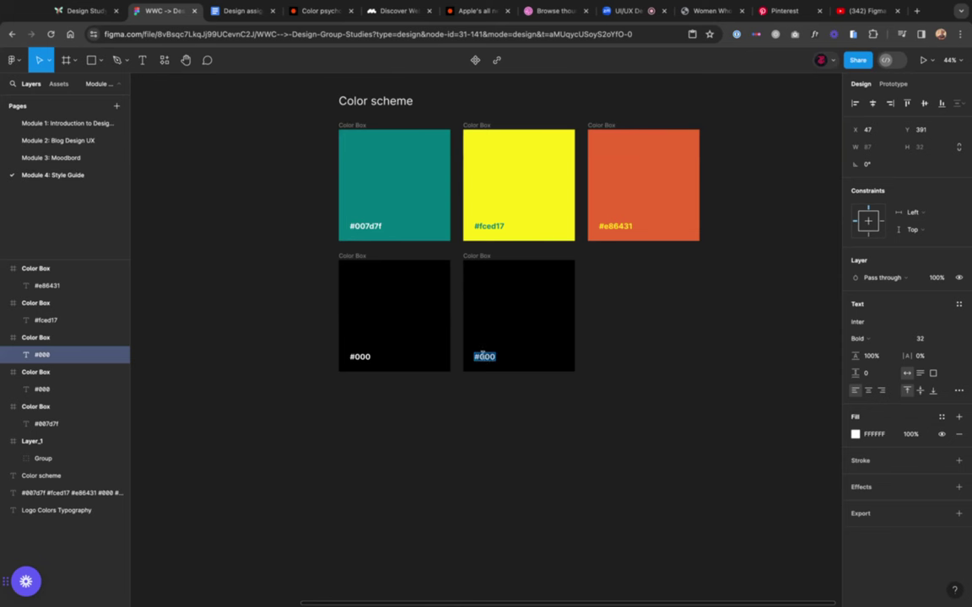
{"action": "type", "text": "#fff"}
{"action": "key", "text": "Escape"}
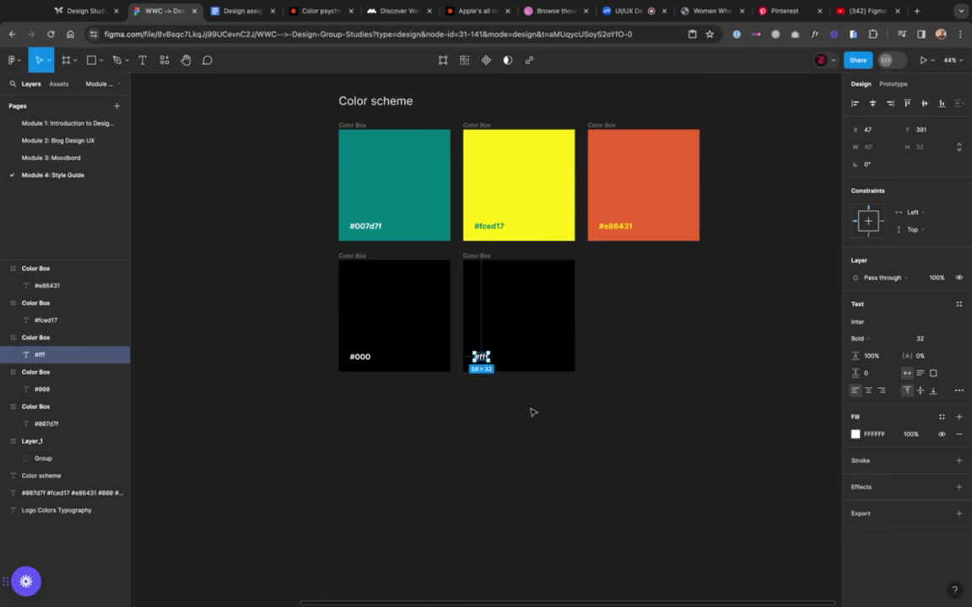
Step: Color the #fff label black, 000000, and fill its Color Box with white, FFFFFF
{"action": "left_click", "coordinate": [855, 434]}
{"action": "left_click", "coordinate": [712, 457]}
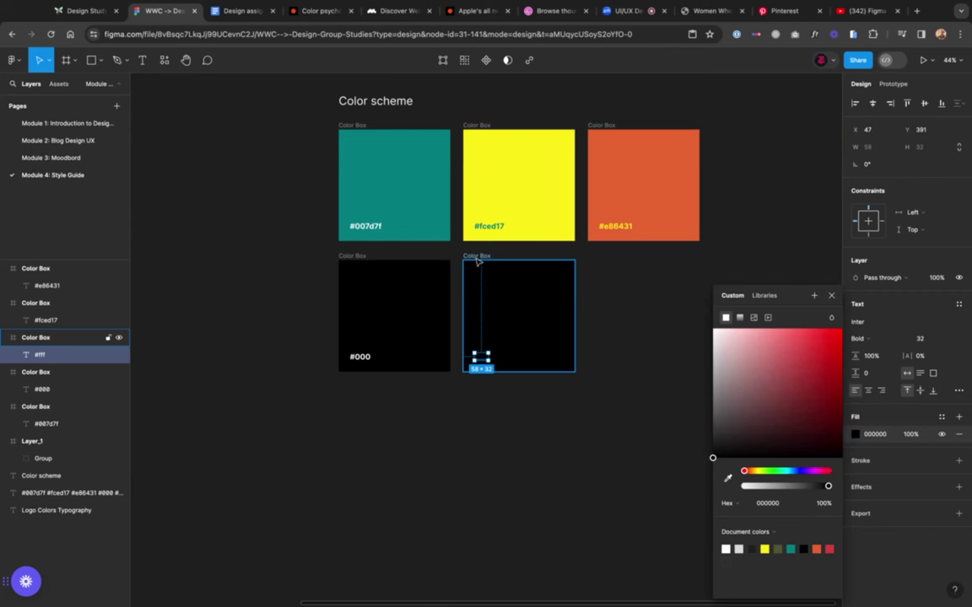
{"action": "key", "text": "Escape"}
{"action": "left_click", "coordinate": [855, 341]}
{"action": "left_click", "coordinate": [791, 351]}
{"action": "left_click", "coordinate": [716, 320]}
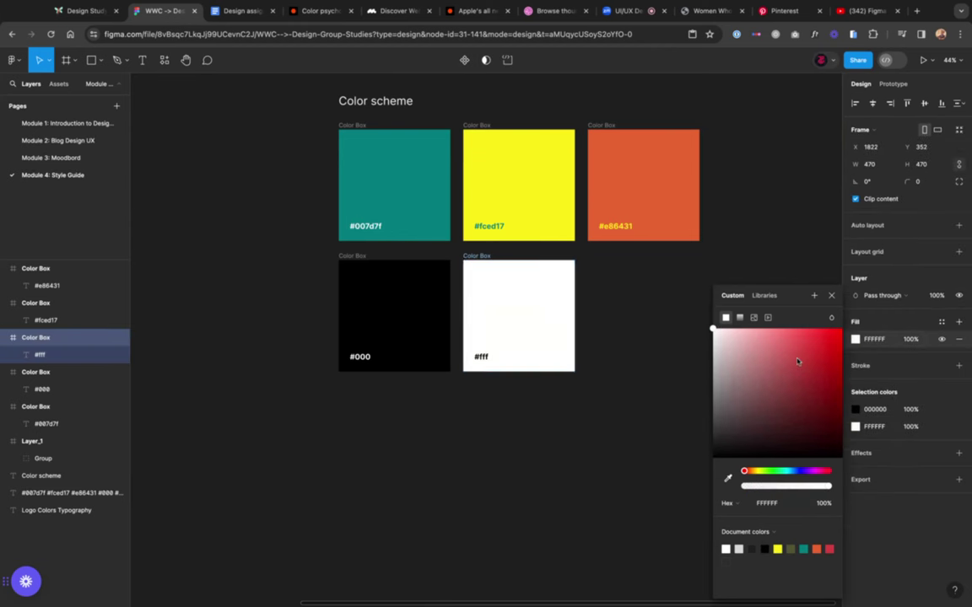
{"action": "left_click", "coordinate": [614, 350]}
Step: Duplicate the teal, yellow and orange Color Boxes below the second row, at Y 903, to start a third row
{"action": "scroll", "coordinate": [614, 349], "scroll_direction": "left", "scroll_amount": 10}
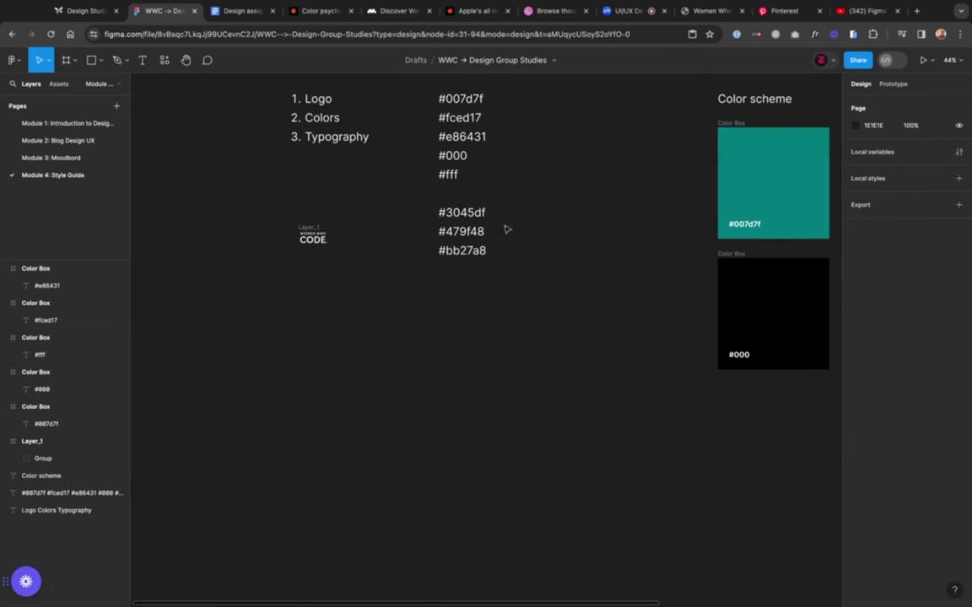
{"action": "scroll", "coordinate": [474, 223], "scroll_direction": "right", "scroll_amount": 6}
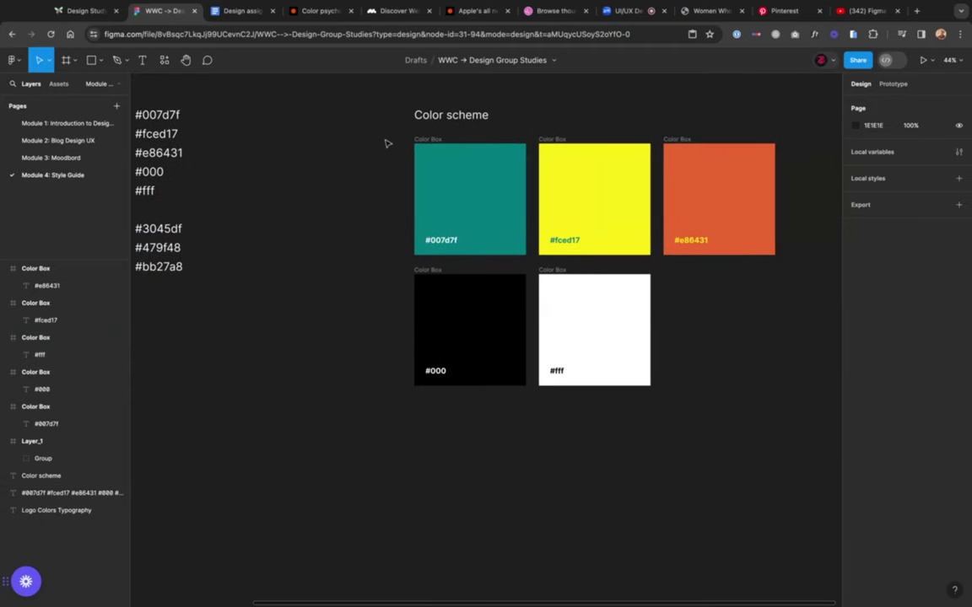
{"action": "mouse_move", "coordinate": [388, 133]}
{"action": "left_mouse_down"}
{"action": "mouse_move", "coordinate": [825, 271]}
{"action": "mouse_move", "coordinate": [389, 133]}
{"action": "left_mouse_up"}
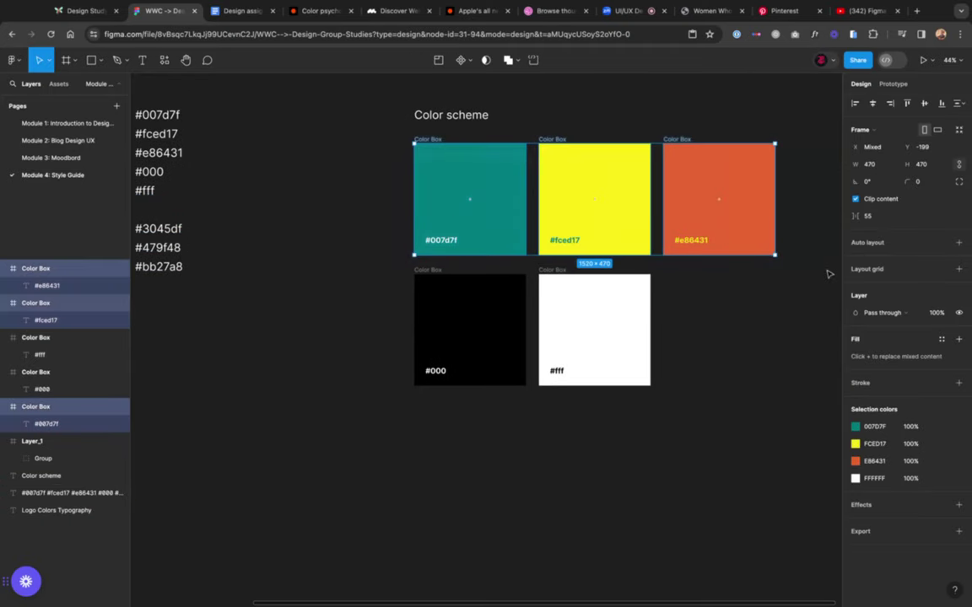
{"action": "left_click_drag", "start_coordinate": [510, 188], "coordinate": [510, 450]}
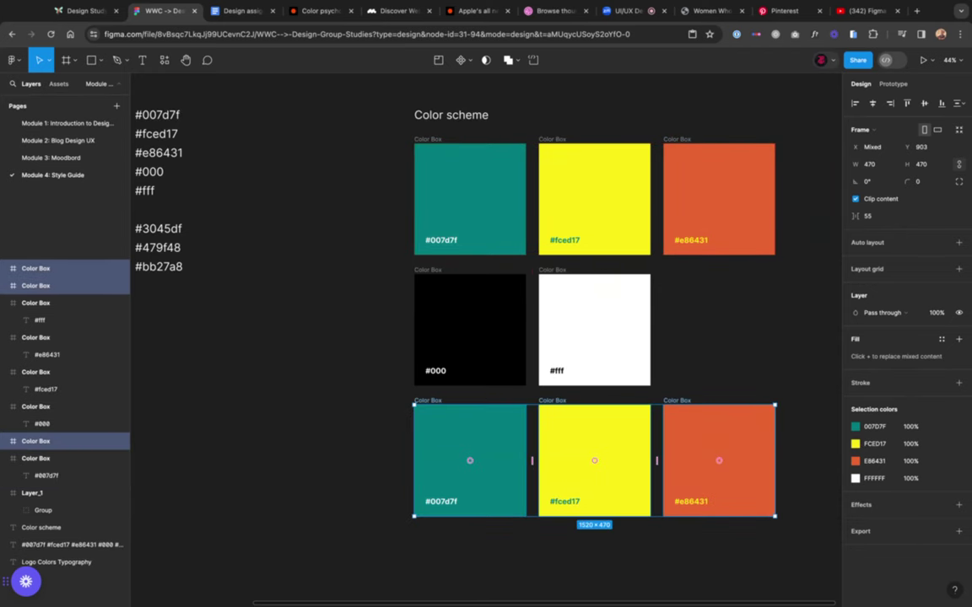
{"action": "scroll", "coordinate": [582, 329], "scroll_direction": "down", "scroll_amount": 2}
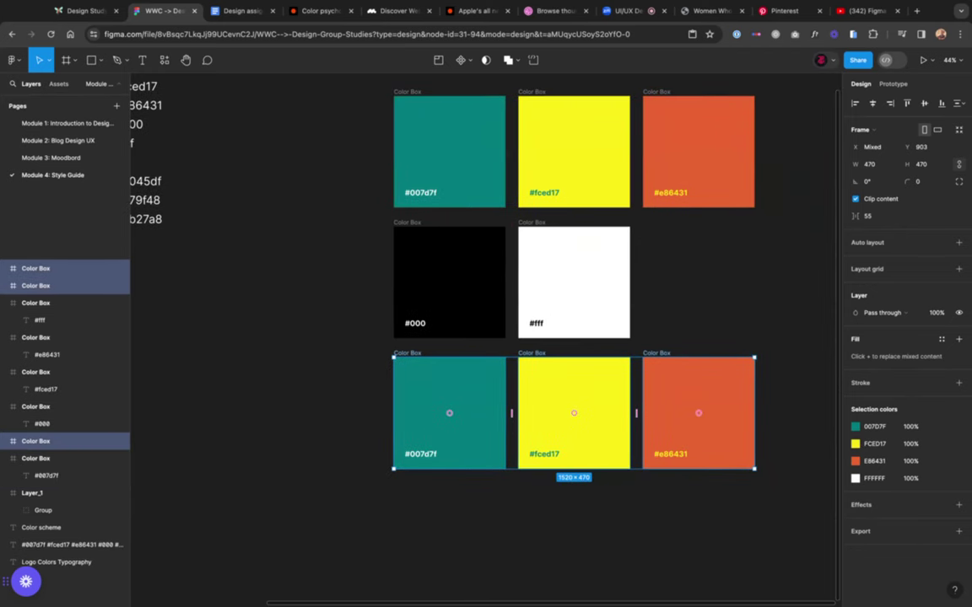
{"action": "left_click", "coordinate": [254, 275]}
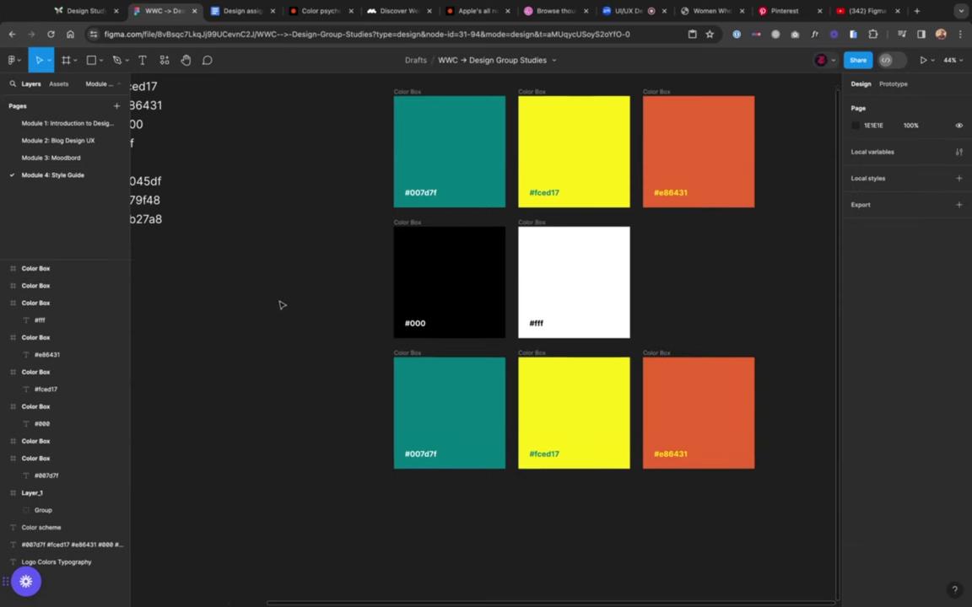
Step: Copy #3045df from the hex code list and apply it as the fill of the teal Color Box in the third row
{"action": "scroll", "coordinate": [254, 275], "scroll_direction": "left", "scroll_amount": 2}
{"action": "left_click", "coordinate": [196, 203]}
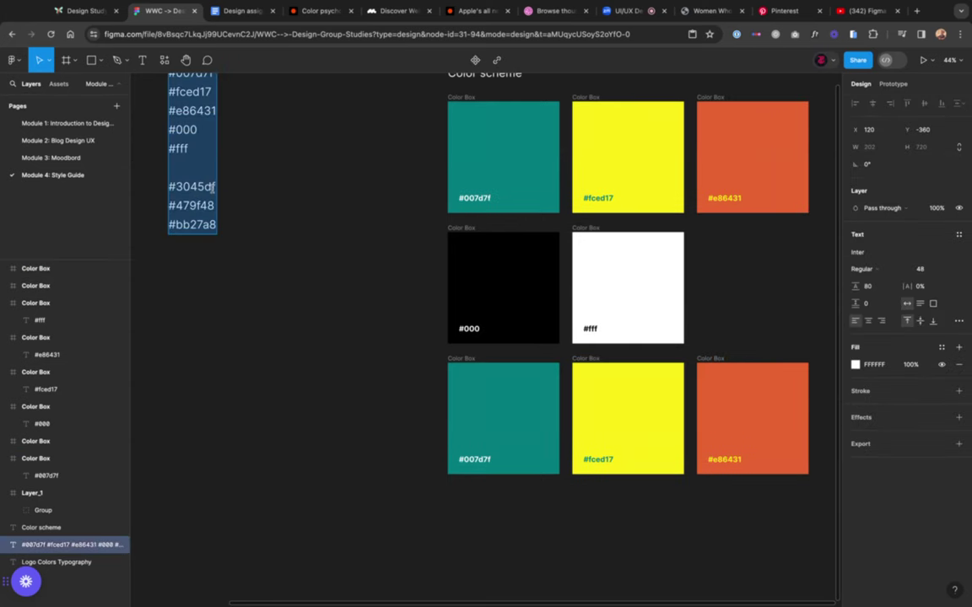
{"action": "left_click_drag", "start_coordinate": [214, 186], "coordinate": [153, 181]}
{"action": "key", "text": "ctrl+c"}
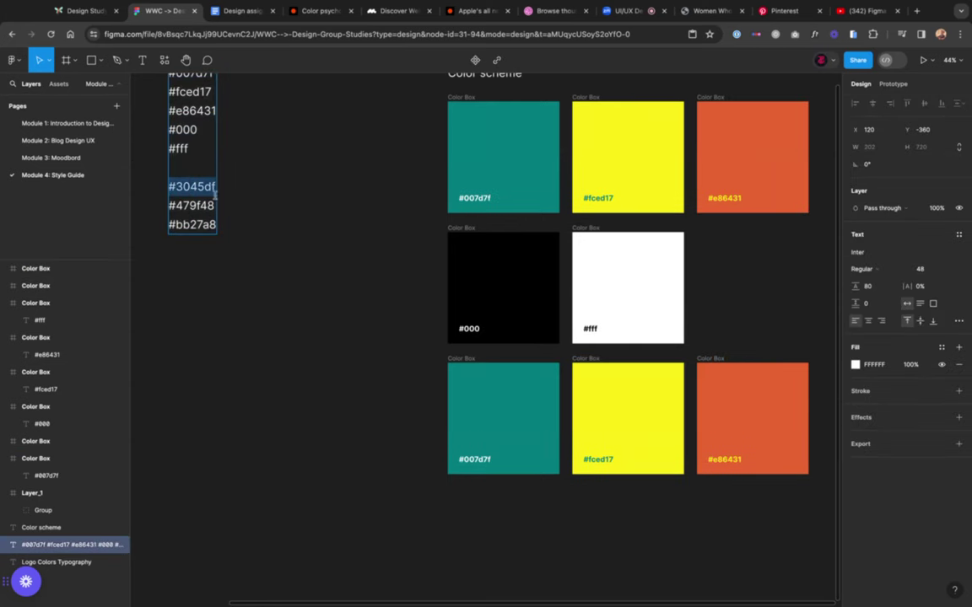
{"action": "key", "text": "Escape"}
{"action": "left_click", "coordinate": [502, 417]}
{"action": "left_click", "coordinate": [878, 341]}
{"action": "key", "text": "ctrl+v"}
{"action": "key", "text": "Return"}
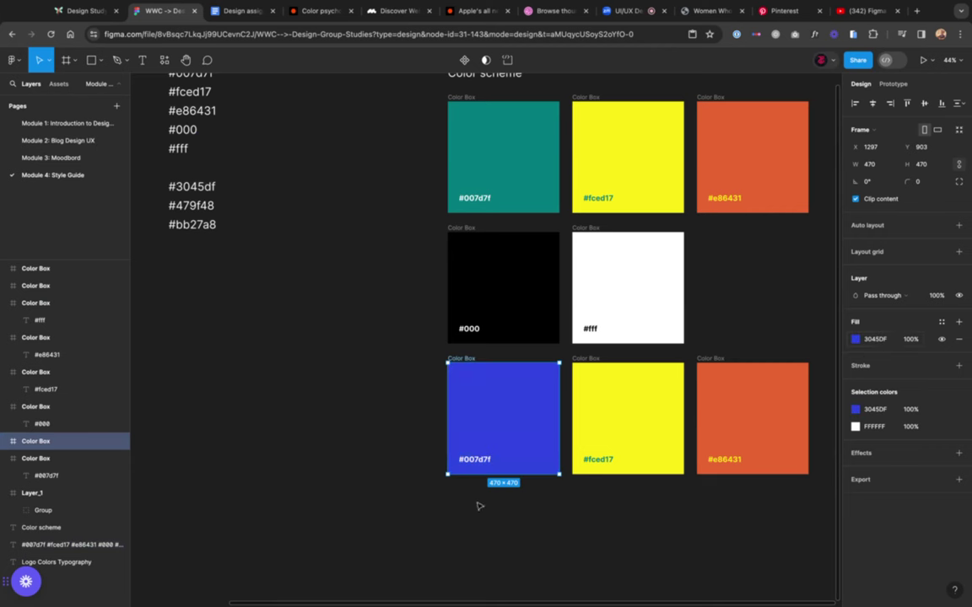
Step: Change the label text of the blue Color Box to #3045df
{"action": "double_click", "coordinate": [470, 462]}
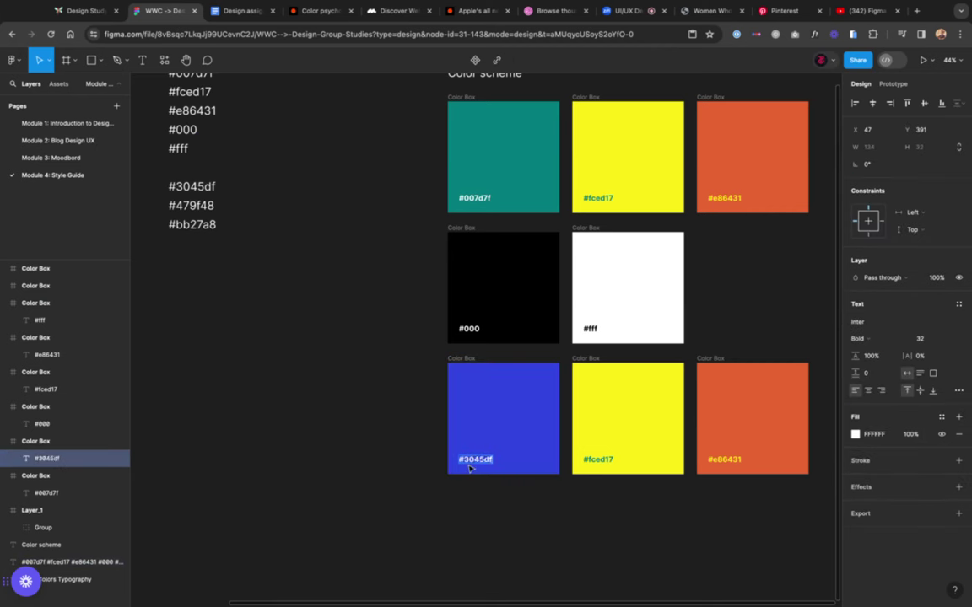
{"action": "key", "text": "ctrl+v"}
{"action": "key", "text": "Escape"}
Step: Copy #479f48 from the hex code list and apply it as the fill of the yellow Color Box in the third row
{"action": "left_click", "coordinate": [200, 205]}
{"action": "double_click", "coordinate": [200, 205]}
{"action": "triple_click", "coordinate": [194, 205]}
{"action": "key", "text": "ctrl+c"}
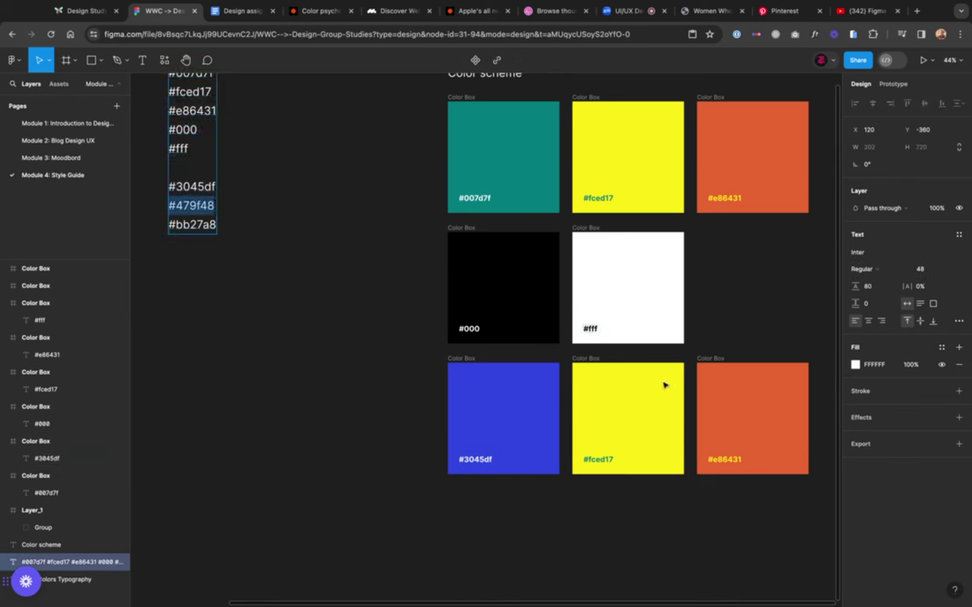
{"action": "key", "text": "Escape"}
{"action": "left_click", "coordinate": [596, 362]}
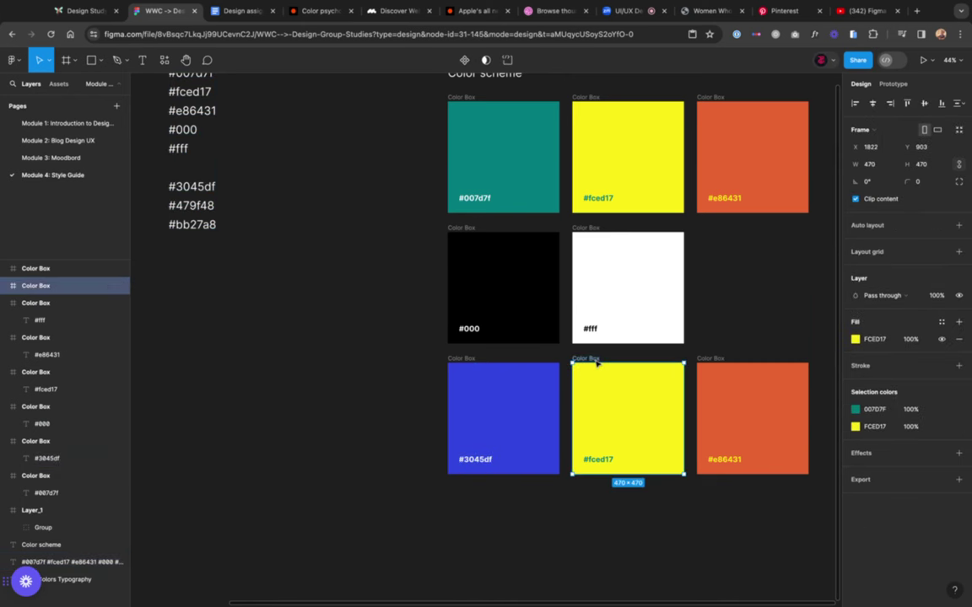
{"action": "left_click", "coordinate": [873, 339]}
{"action": "key", "text": "ctrl+v"}
{"action": "key", "text": "Return"}
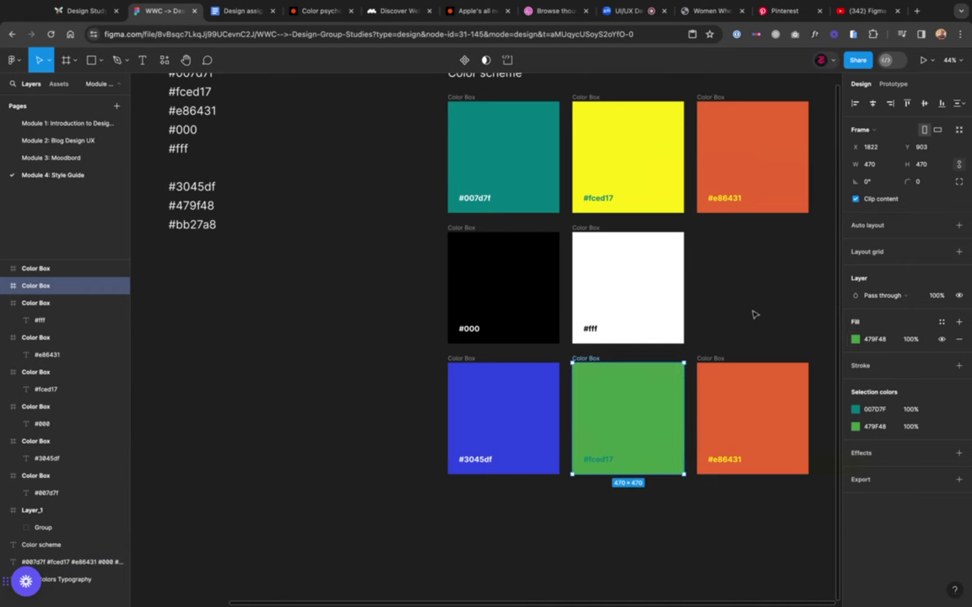
{"action": "scroll", "coordinate": [754, 315], "scroll_direction": "up", "scroll_amount": 2}
{"action": "scroll", "coordinate": [755, 314], "scroll_direction": "right", "scroll_amount": 2}
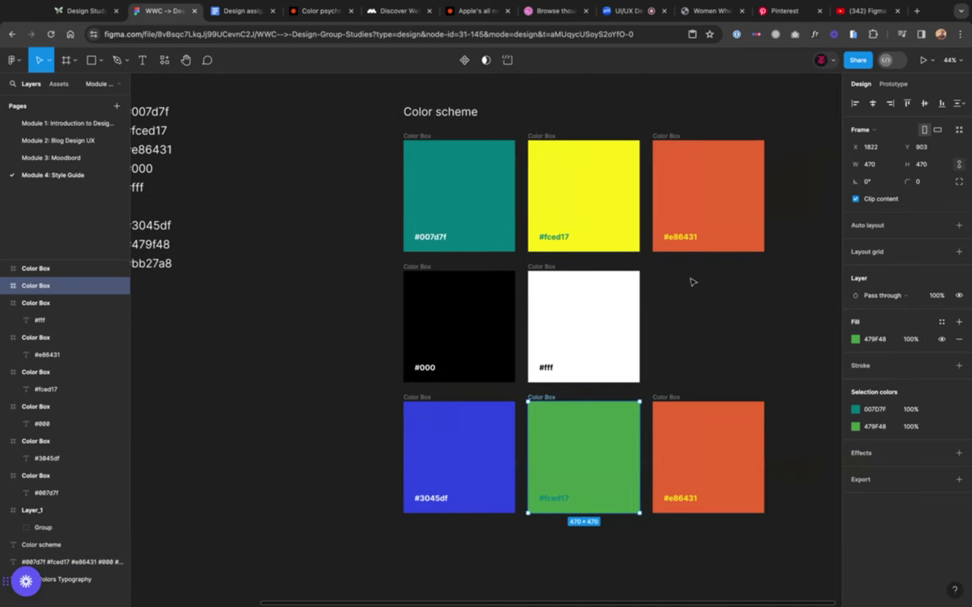
{"action": "left_click", "coordinate": [428, 238]}
{"action": "left_click", "coordinate": [416, 143]}
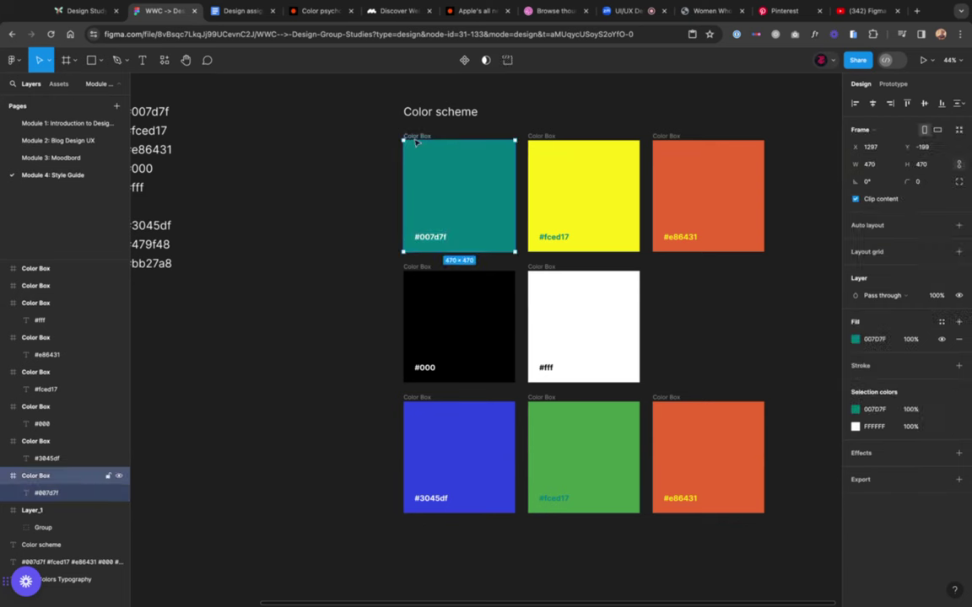
{"action": "scroll", "coordinate": [416, 143], "scroll_direction": "down", "scroll_amount": 2}
{"action": "scroll", "coordinate": [416, 143], "scroll_direction": "left", "scroll_amount": 1}
{"action": "left_click", "coordinate": [345, 362]}
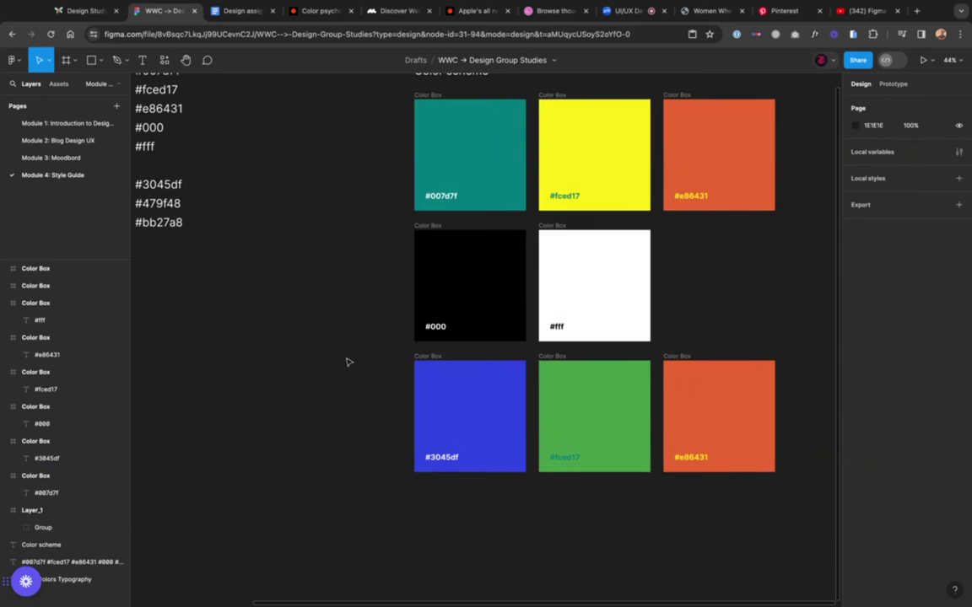
{"action": "left_click", "coordinate": [435, 358]}
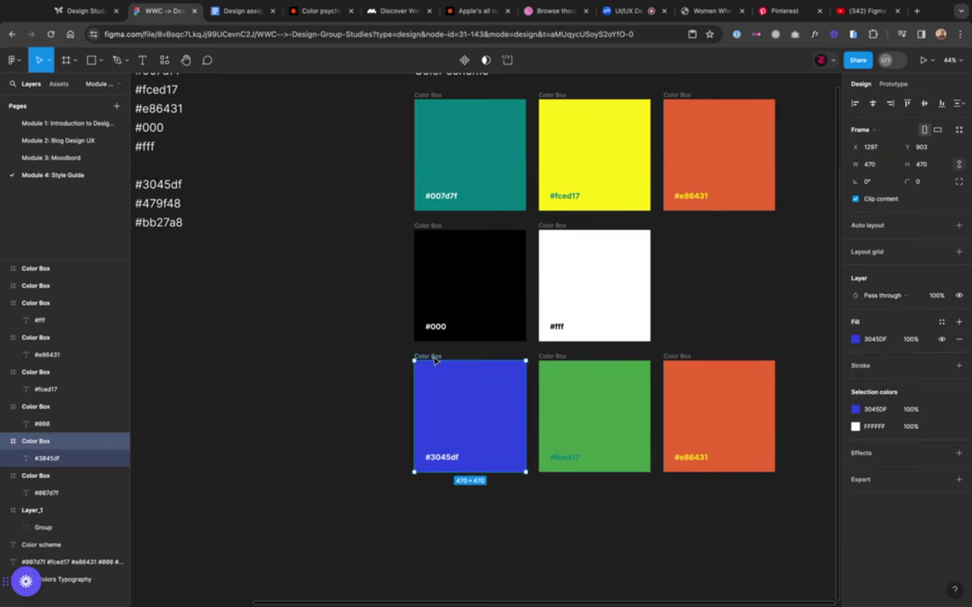
{"action": "left_click", "coordinate": [544, 358]}
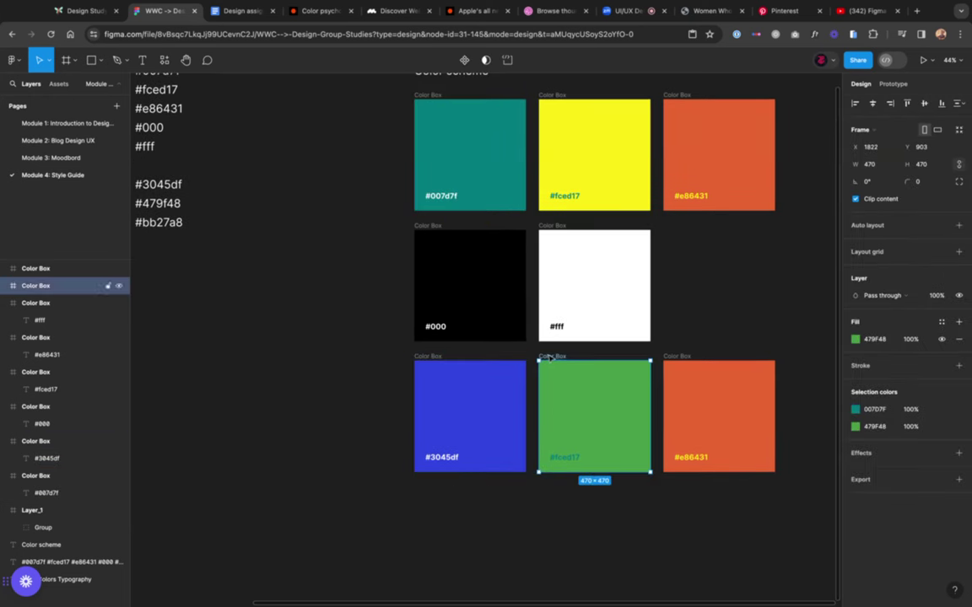
{"action": "left_click", "coordinate": [569, 463]}
{"action": "left_click", "coordinate": [560, 361]}
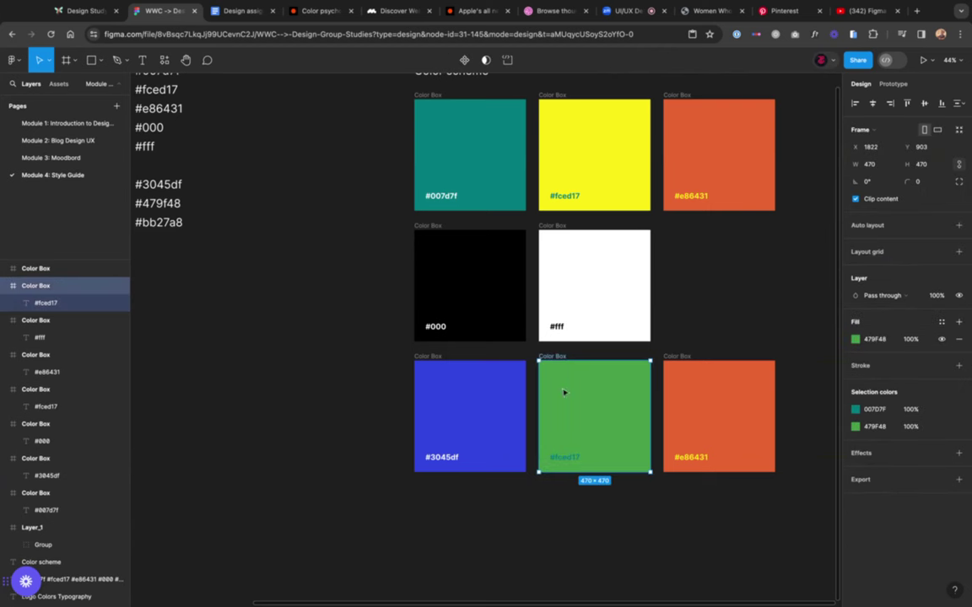
Step: Change the green Color Box's label text to #479f48 and color it white, FFFFFF
{"action": "double_click", "coordinate": [567, 457]}
{"action": "key", "text": "ctrl+v"}
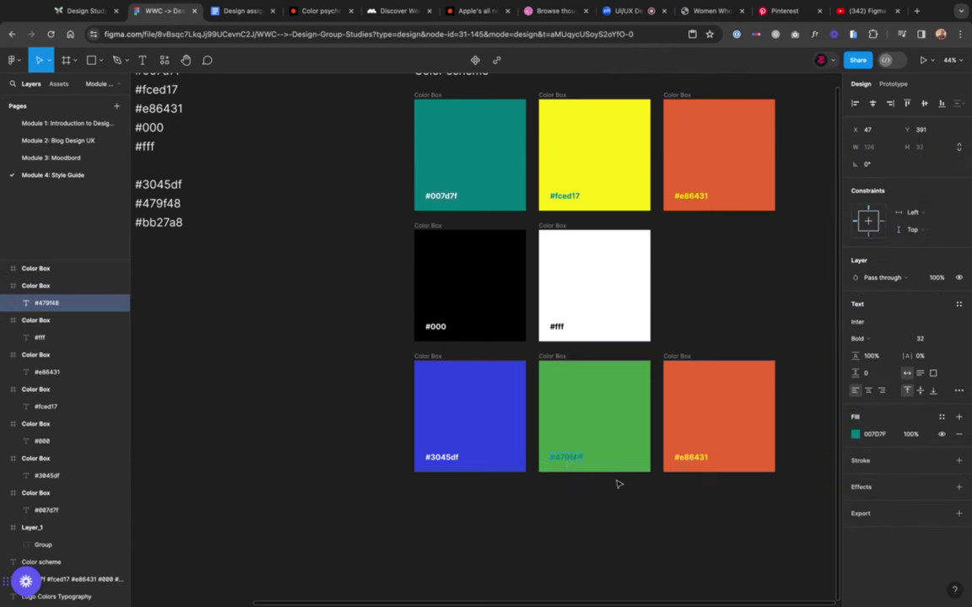
{"action": "key", "text": "Escape"}
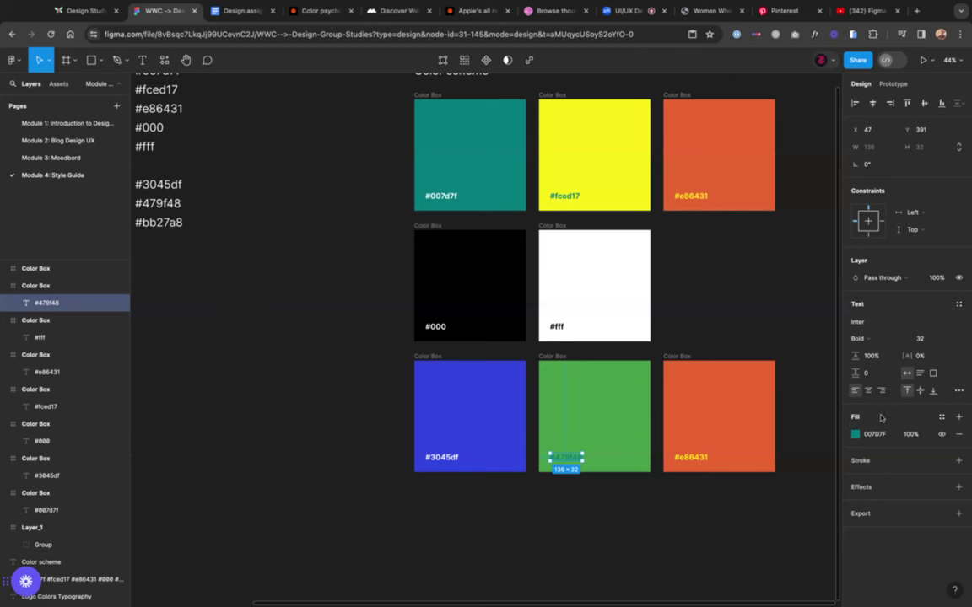
{"action": "left_click", "coordinate": [855, 433]}
{"action": "left_click", "coordinate": [714, 330]}
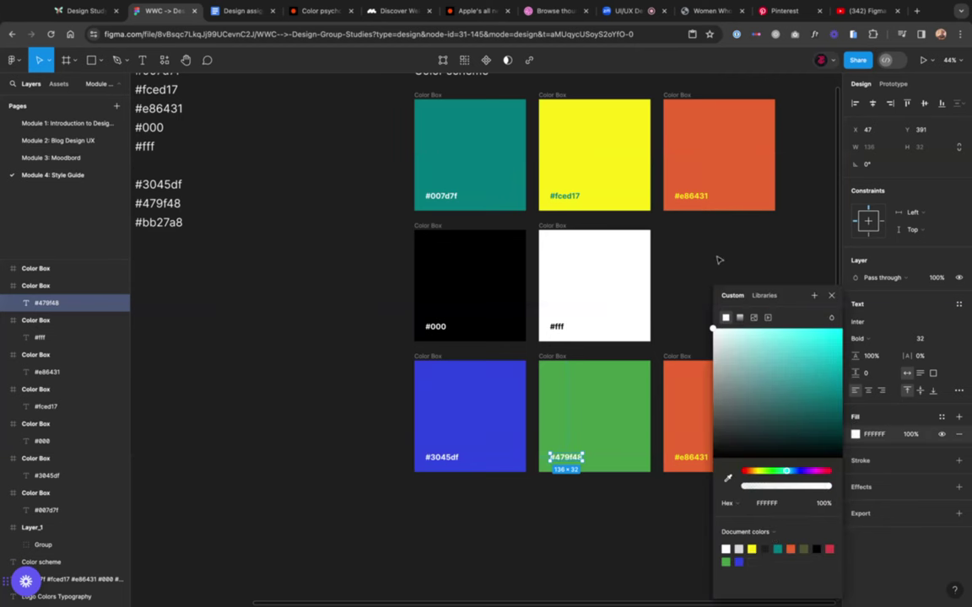
{"action": "left_click", "coordinate": [719, 259]}
Step: Copy #bb27a8 from the hex code list and apply it as the fill of the orange Color Box in the third row
{"action": "scroll", "coordinate": [720, 261], "scroll_direction": "right", "scroll_amount": 2}
{"action": "scroll", "coordinate": [720, 261], "scroll_direction": "left", "scroll_amount": 2}
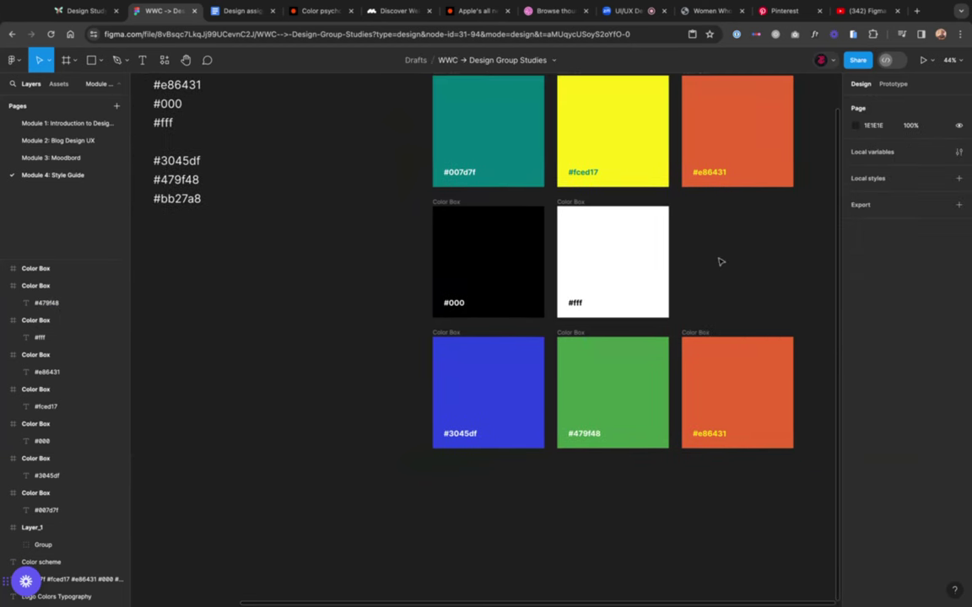
{"action": "left_click", "coordinate": [169, 185]}
{"action": "key", "text": "Right"}
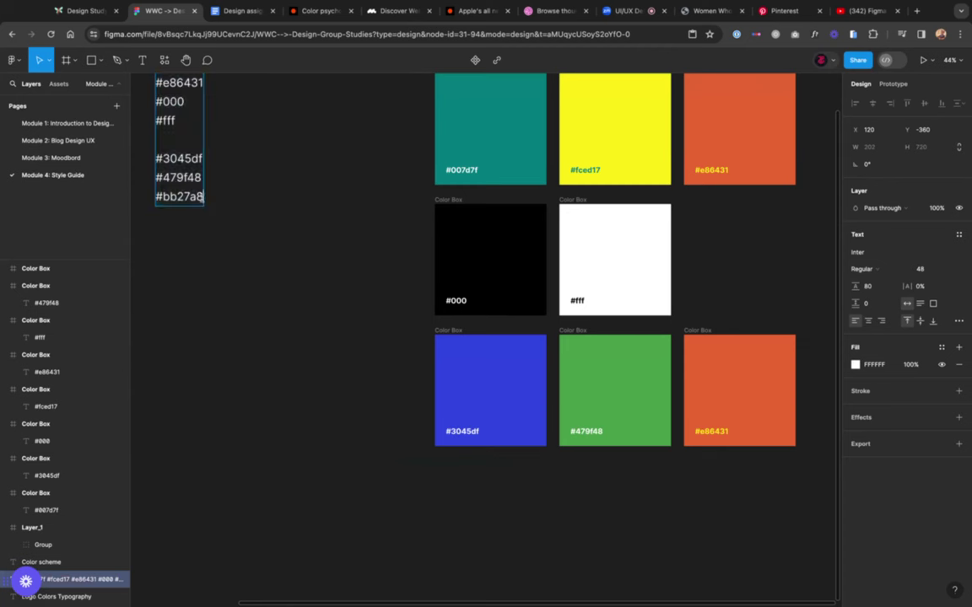
{"action": "left_click", "coordinate": [148, 197], "text": "shift"}
{"action": "key", "text": "ctrl+c"}
{"action": "key", "text": "Escape"}
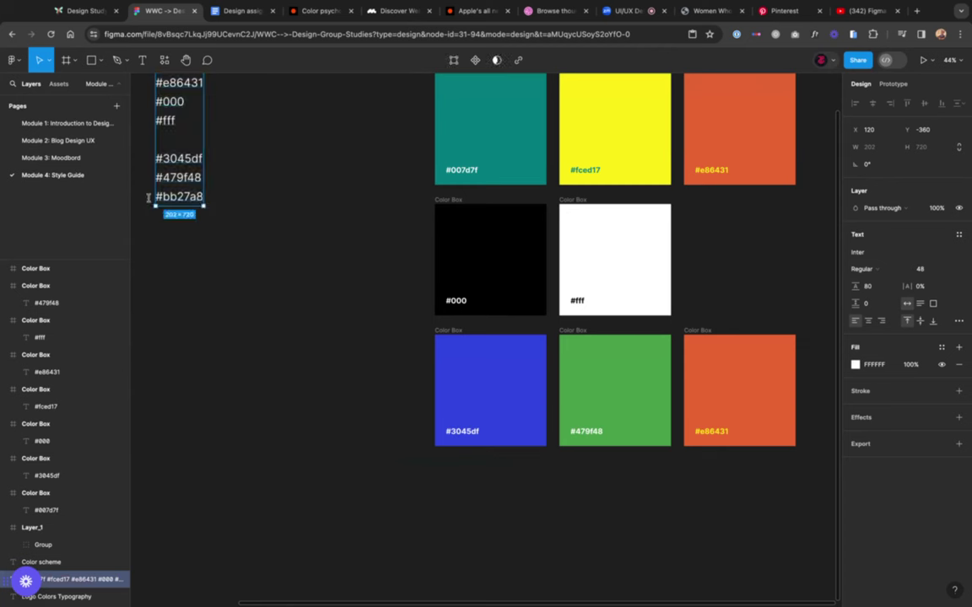
{"action": "left_click", "coordinate": [709, 339]}
{"action": "left_click", "coordinate": [875, 339]}
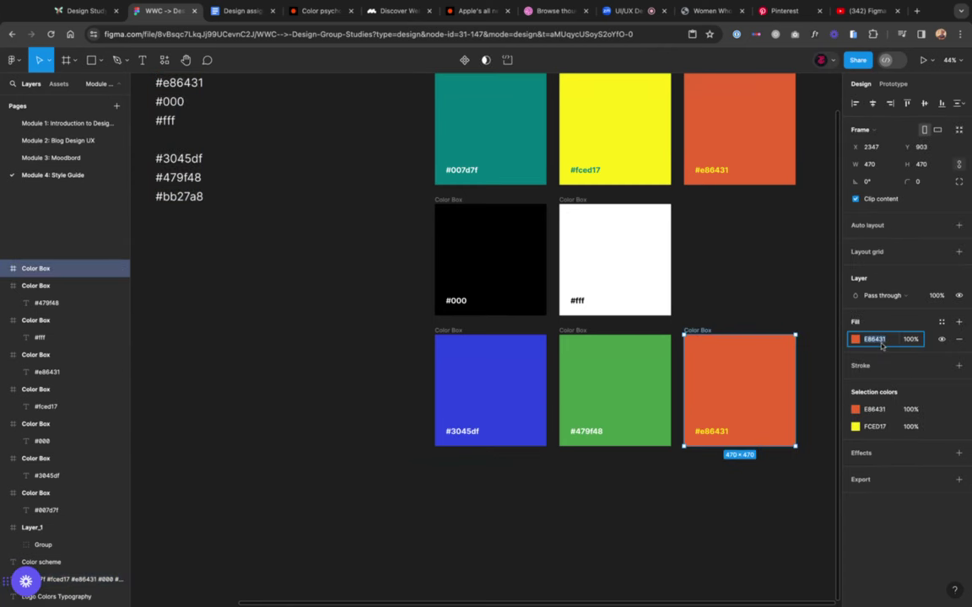
{"action": "key", "text": "ctrl+v"}
{"action": "key", "text": "Return"}
Step: Change the magenta Color Box's label text to #bb27a8 and color it white, FFFFFF
{"action": "double_click", "coordinate": [711, 431]}
{"action": "key", "text": "ctrl+v"}
{"action": "key", "text": "Escape"}
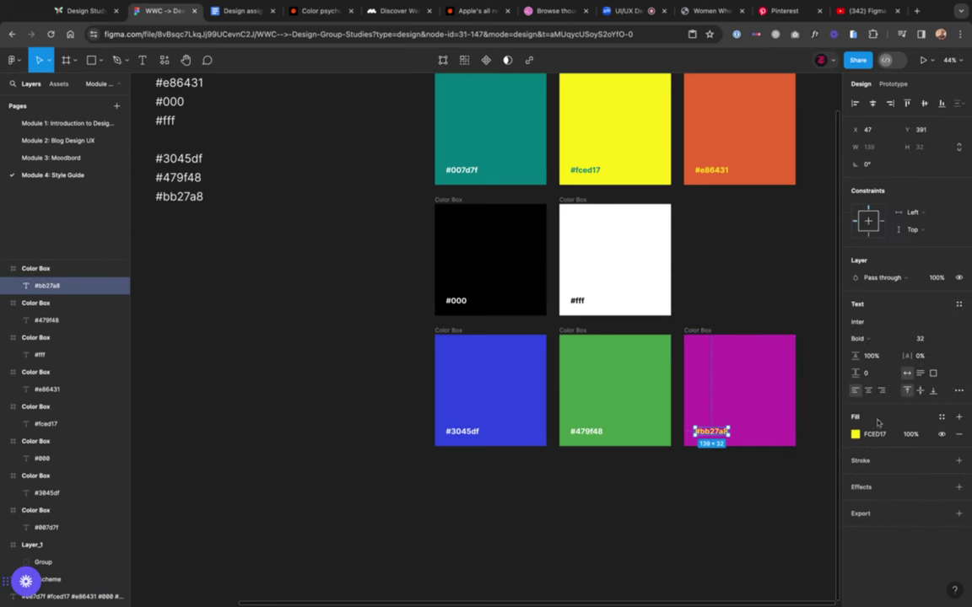
{"action": "left_click", "coordinate": [854, 434]}
{"action": "left_click", "coordinate": [716, 357]}
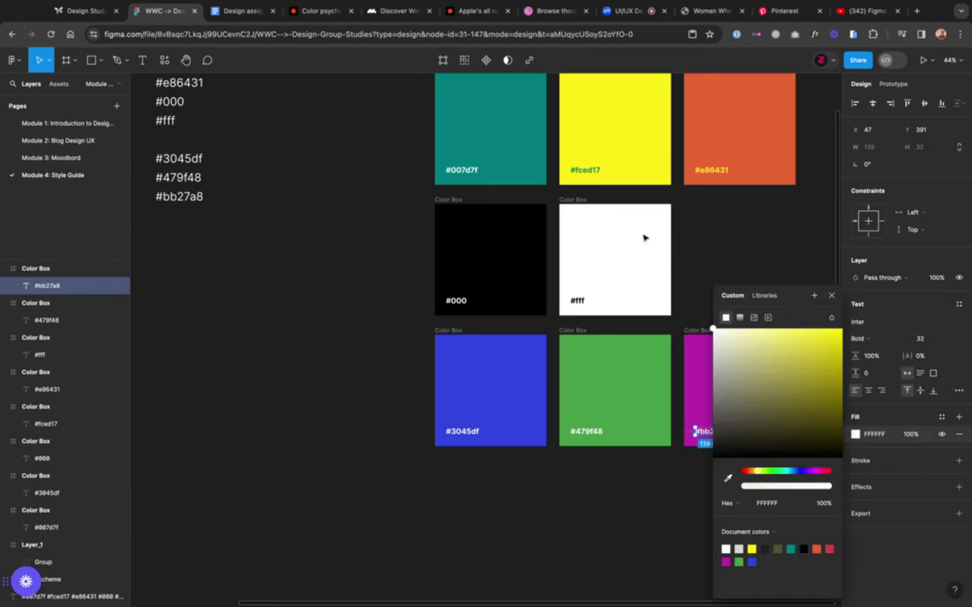
{"action": "left_click", "coordinate": [763, 228]}
Step: Duplicate the #007d7f label just above itself in the teal Color Box, at Y 340, and change the copy to Teal
{"action": "scroll", "coordinate": [763, 228], "scroll_direction": "up", "scroll_amount": 2}
{"action": "scroll", "coordinate": [763, 229], "scroll_direction": "right", "scroll_amount": 4}
{"action": "scroll", "coordinate": [763, 226], "scroll_direction": "right", "scroll_amount": 2}
{"action": "scroll", "coordinate": [763, 226], "scroll_direction": "down", "scroll_amount": 1}
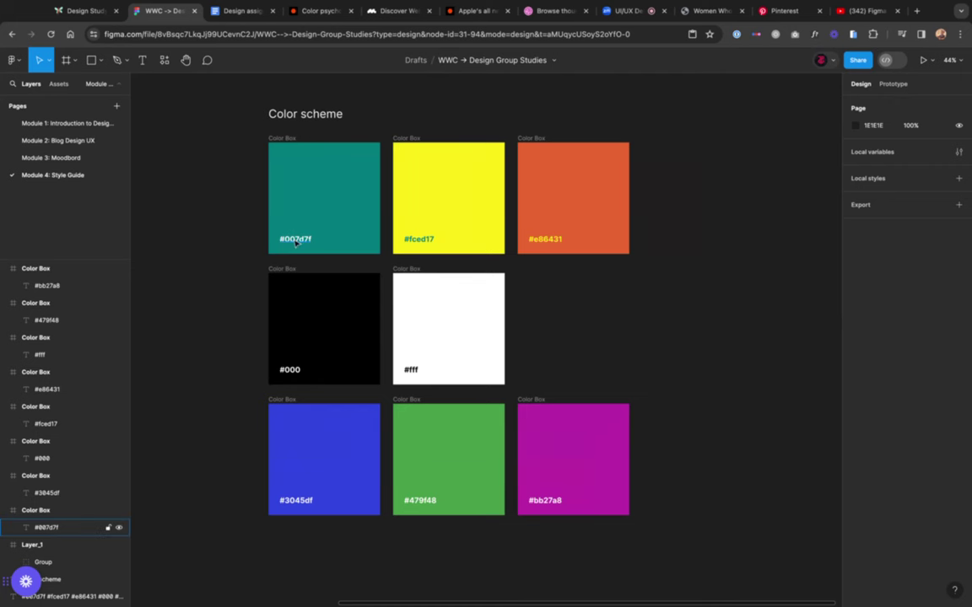
{"action": "scroll", "coordinate": [295, 240], "scroll_direction": "up", "scroll_amount": 5}
{"action": "left_click_drag", "start_coordinate": [307, 305], "coordinate": [308, 288], "text": "alt"}
{"action": "type", "text": "Teal"}
{"action": "key", "text": "Escape"}
{"action": "key", "text": "shift+Up"}
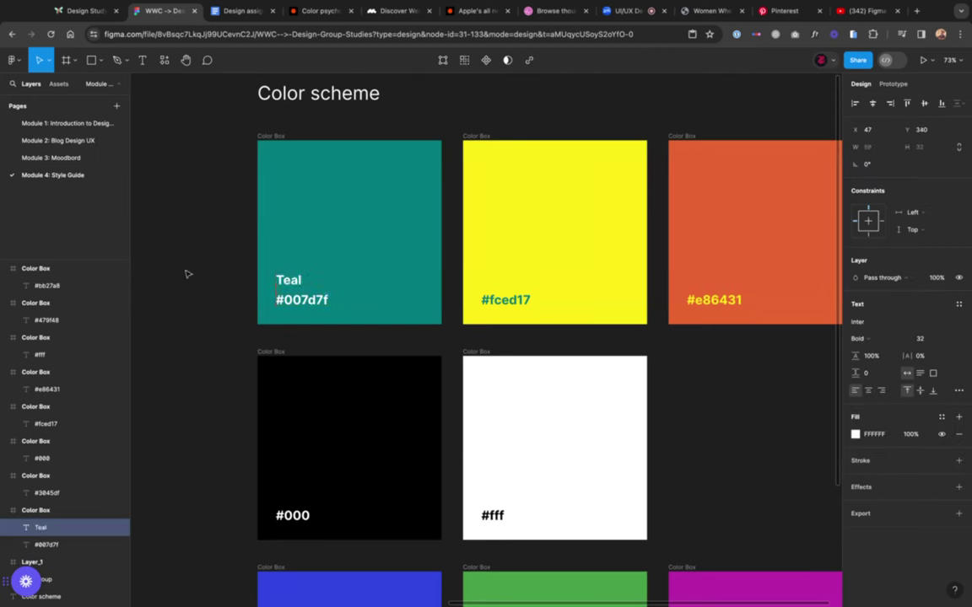
Step: Undo the duplicated Teal label in the teal Color Box
{"action": "key", "text": "Escape"}
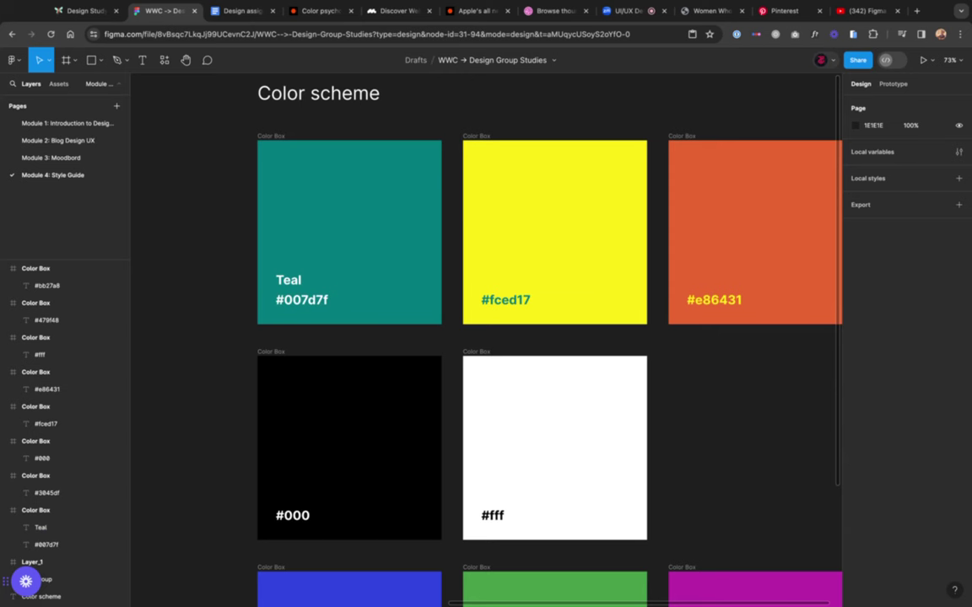
{"action": "key", "text": "ctrl+z"}
{"action": "key", "text": "ctrl+z"}
{"action": "key", "text": "ctrl+z"}
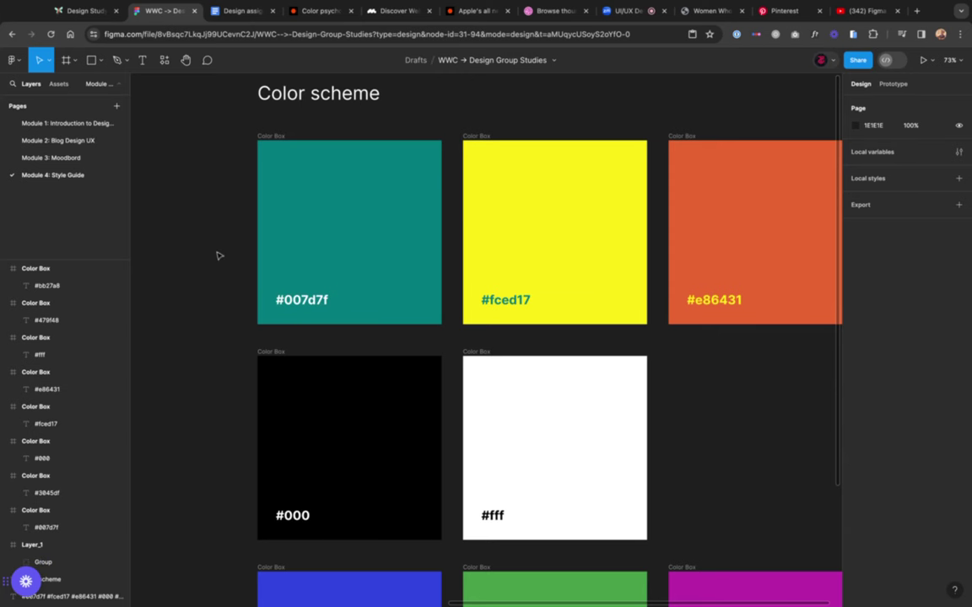
{"action": "key", "text": "shift+1"}
{"action": "scroll", "coordinate": [485, 285], "scroll_direction": "right", "scroll_amount": 3}
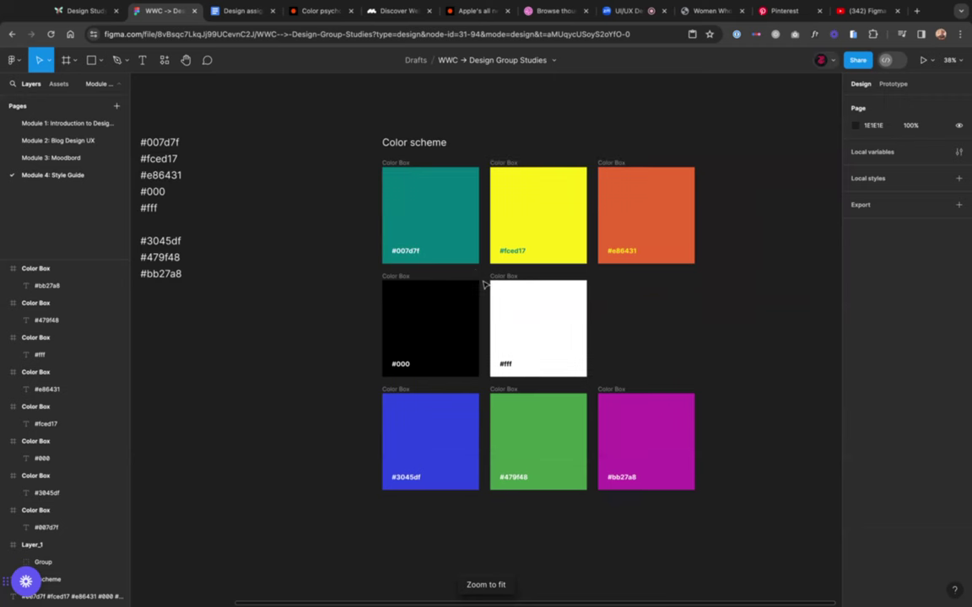
{"action": "scroll", "coordinate": [485, 285], "scroll_direction": "right", "scroll_amount": 2}
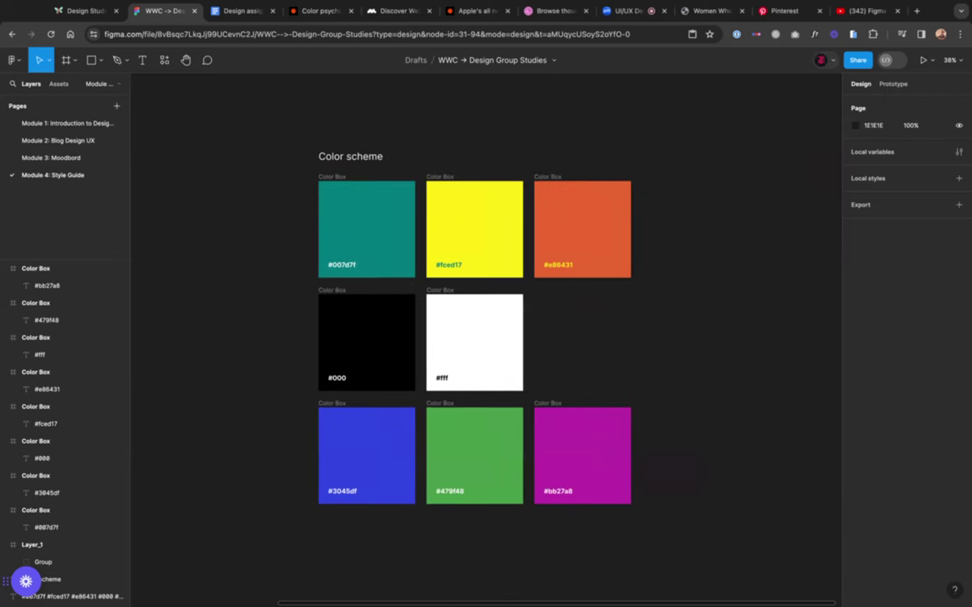
Step: Switch to the Zoom webinar, review the recent chat messages, and return to the Figma style guide
{"action": "left_click", "coordinate": [624, 11]}
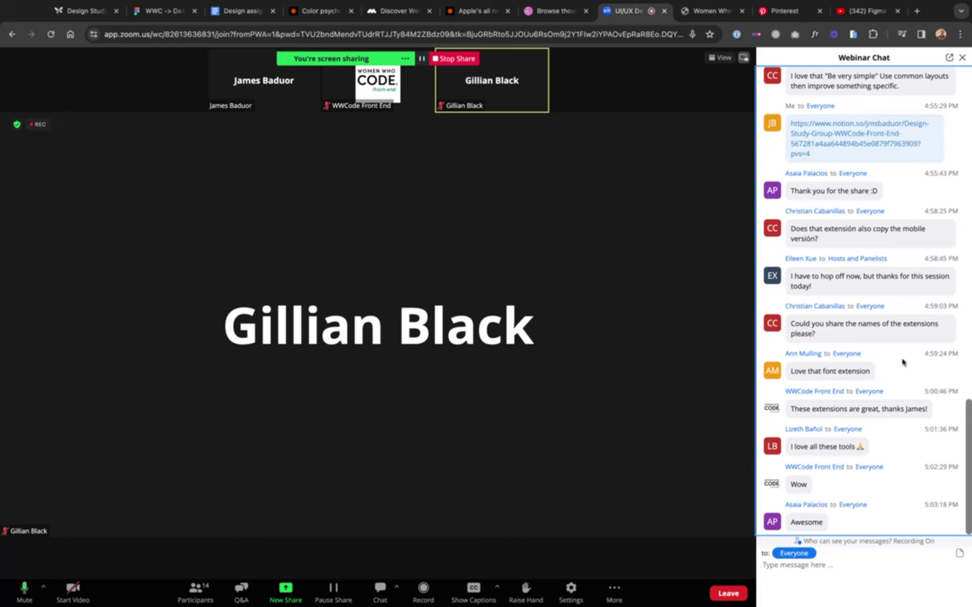
{"action": "scroll", "coordinate": [860, 296], "scroll_direction": "up", "scroll_amount": 3}
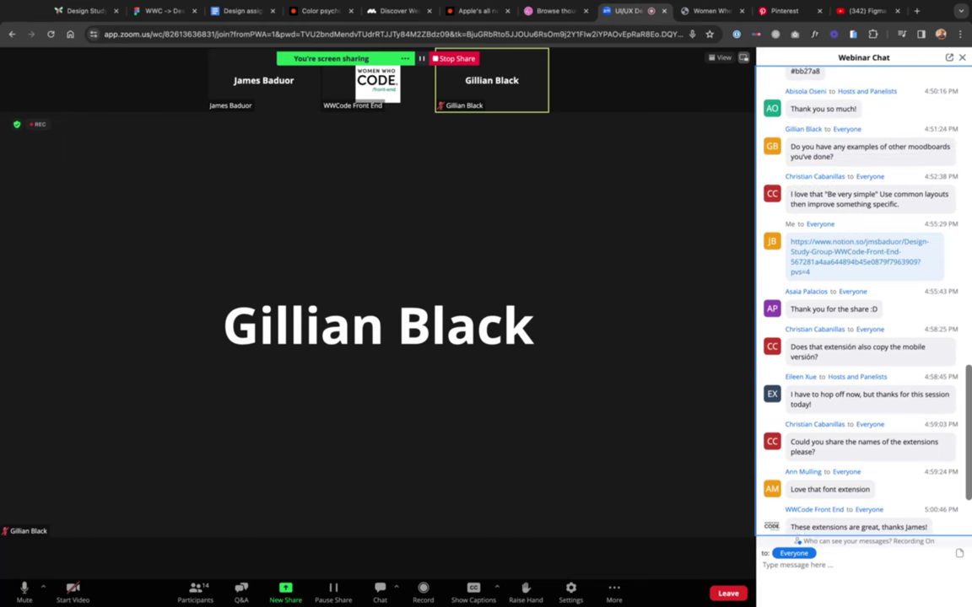
{"action": "scroll", "coordinate": [860, 295], "scroll_direction": "down", "scroll_amount": 3}
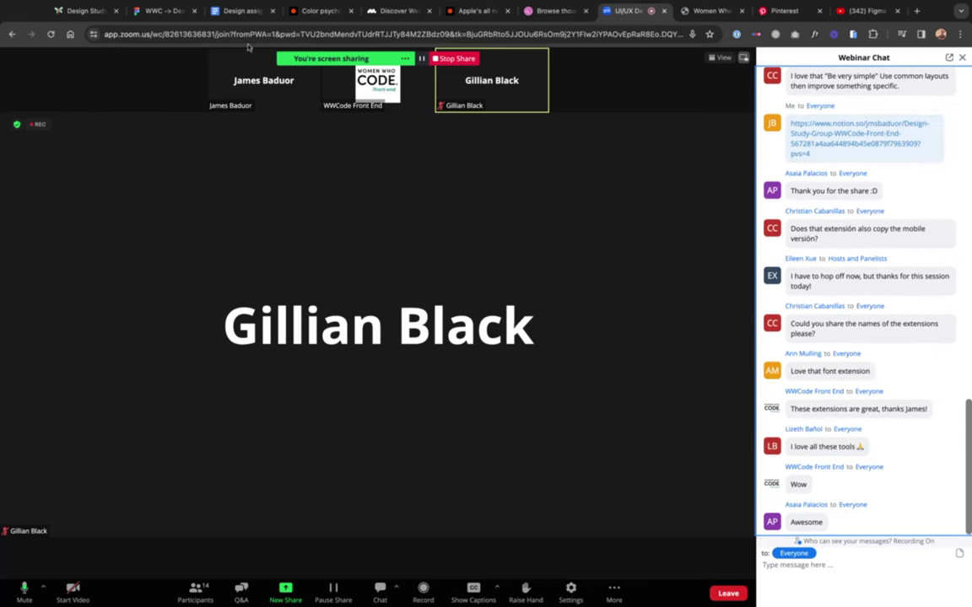
{"action": "left_click", "coordinate": [160, 11]}
Step: Move the Women Who Code logo above the Color scheme heading at X 1297, Y -734, and enlarge it to 391 × 160
{"action": "scroll", "coordinate": [626, 363], "scroll_direction": "up", "scroll_amount": 3}
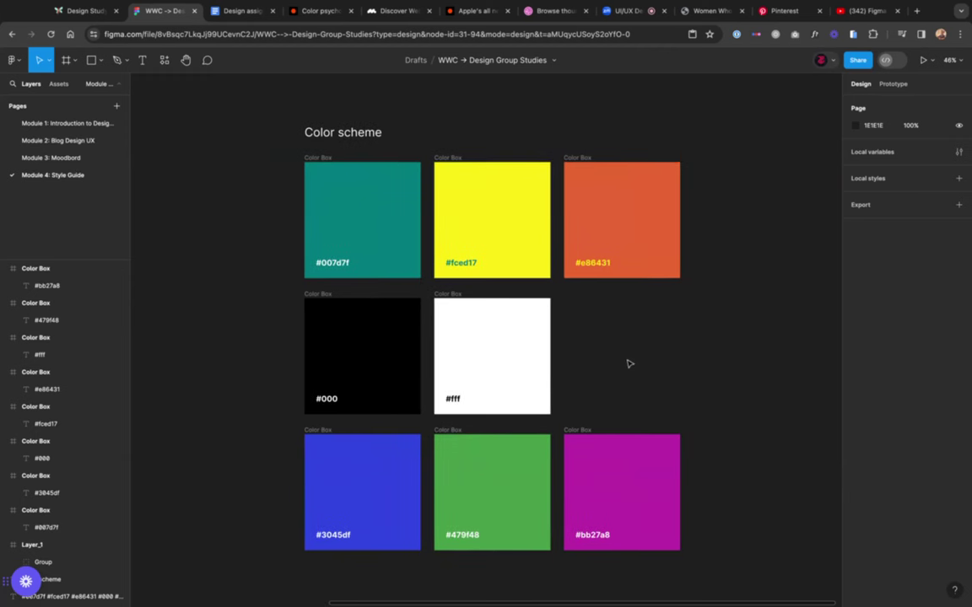
{"action": "scroll", "coordinate": [626, 363], "scroll_direction": "down", "scroll_amount": 3}
{"action": "scroll", "coordinate": [626, 363], "scroll_direction": "left", "scroll_amount": 5}
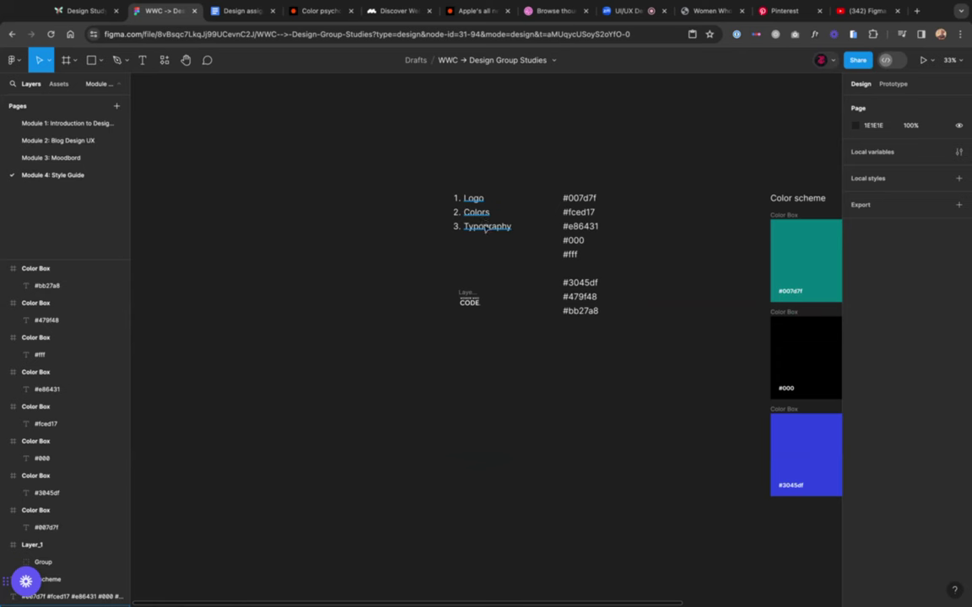
{"action": "scroll", "coordinate": [434, 207], "scroll_direction": "right", "scroll_amount": 3}
{"action": "scroll", "coordinate": [376, 297], "scroll_direction": "right", "scroll_amount": 5}
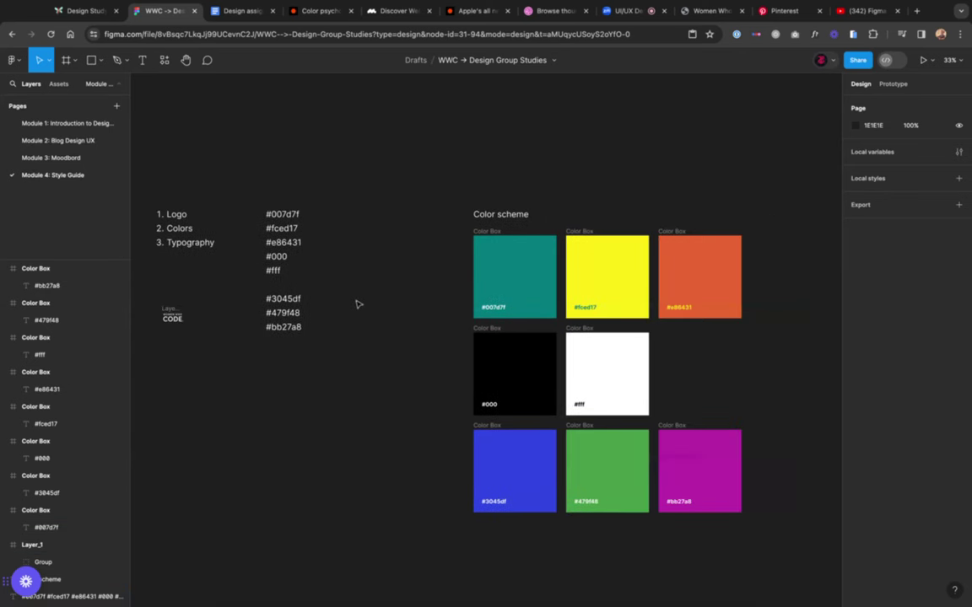
{"action": "key", "text": "super+z"}
{"action": "left_click_drag", "start_coordinate": [422, 173], "coordinate": [624, 125]}
{"action": "scroll", "coordinate": [486, 158], "scroll_direction": "up", "scroll_amount": 5}
{"action": "left_click", "coordinate": [490, 249]}
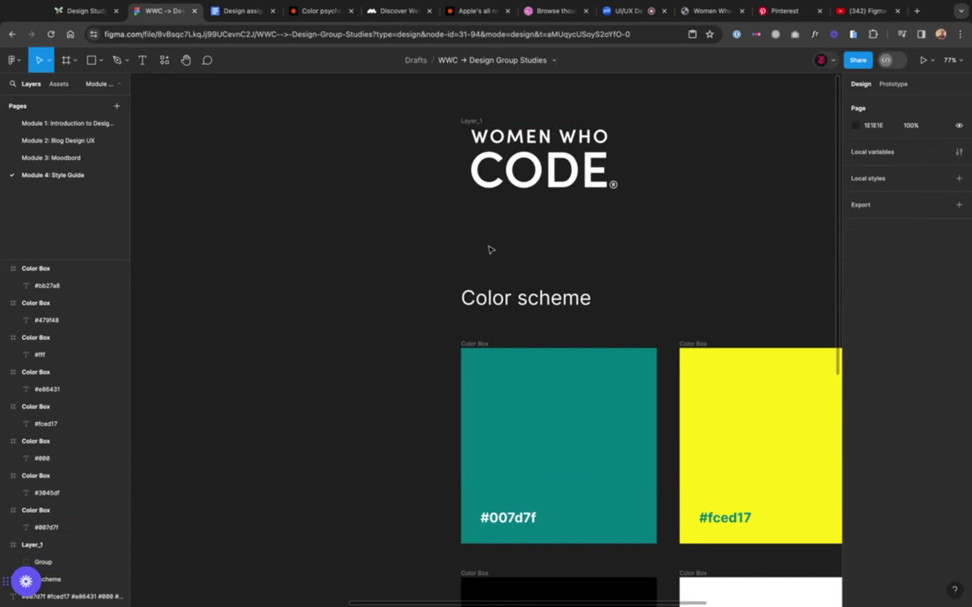
Step: Scale the Women Who Code logo frame up to 627 × 256, keeping its left edge aligned with the heading
{"action": "scroll", "coordinate": [490, 249], "scroll_direction": "down", "scroll_amount": 5}
{"action": "scroll", "coordinate": [490, 250], "scroll_direction": "up", "scroll_amount": 5}
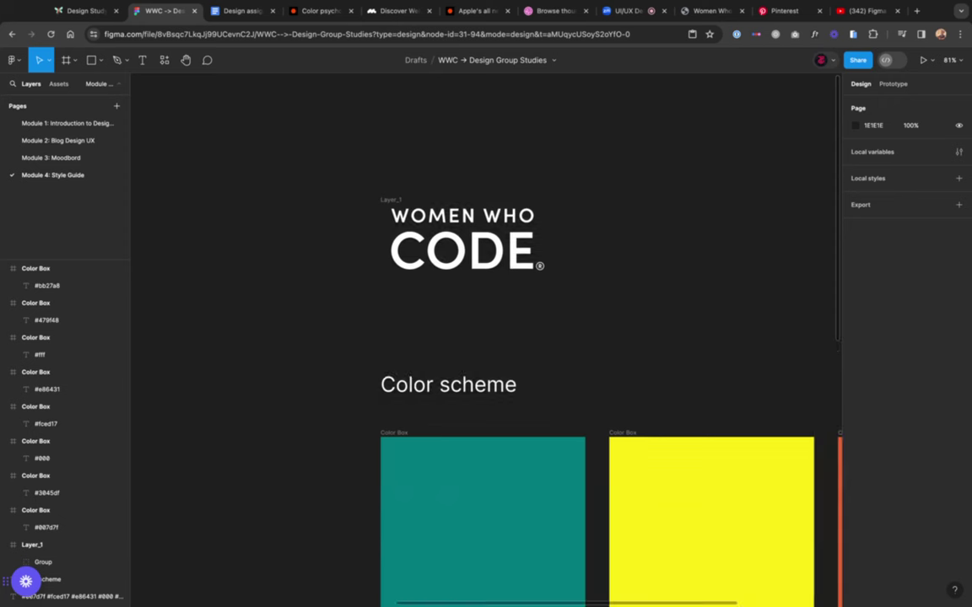
{"action": "left_click", "coordinate": [400, 200]}
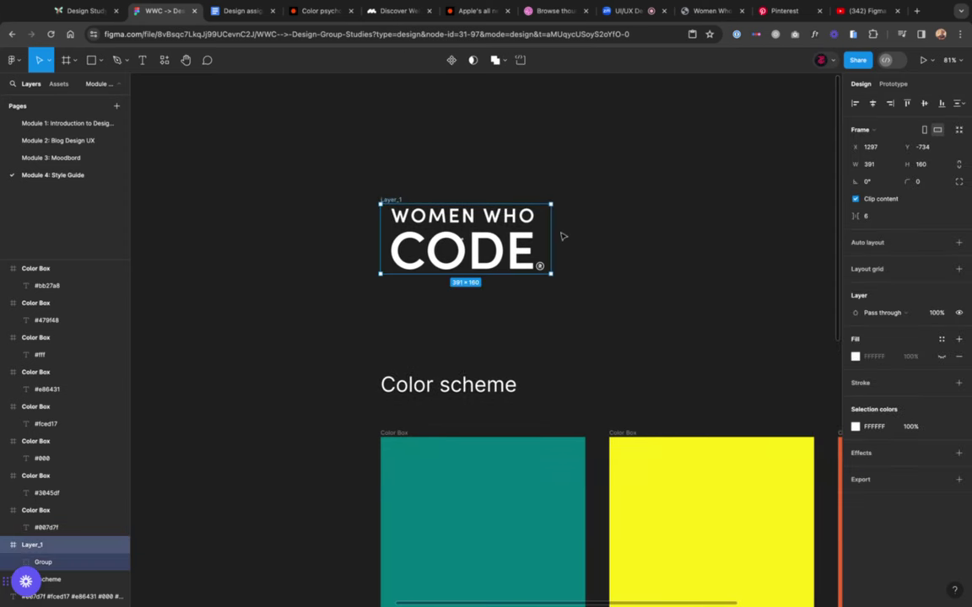
{"action": "left_click_drag", "start_coordinate": [553, 239], "coordinate": [654, 238]}
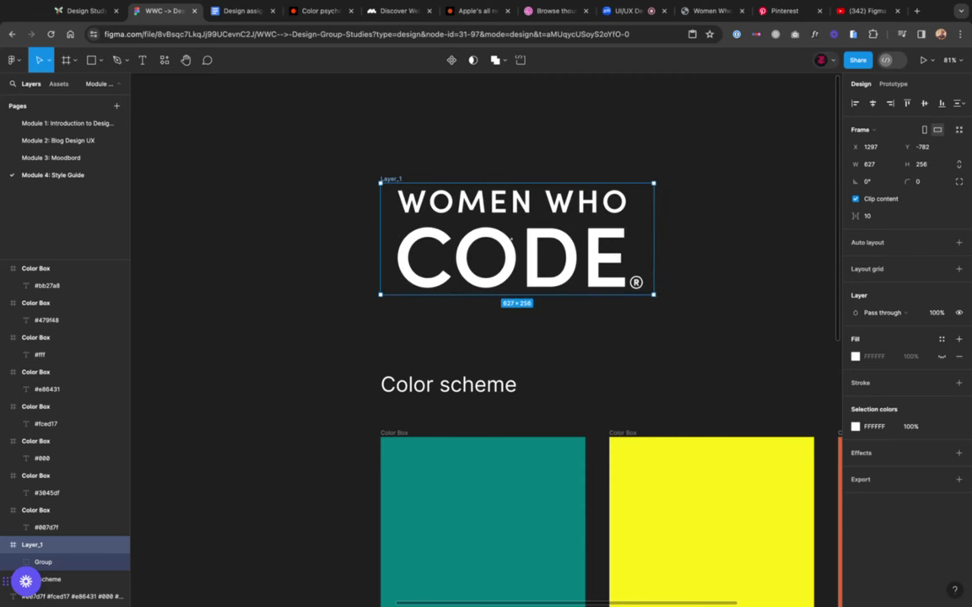
{"action": "left_click", "coordinate": [562, 142]}
Step: Duplicate the Color scheme heading below the color boxes, at Y 1700, and change the copy's text to Typography
{"action": "scroll", "coordinate": [562, 141], "scroll_direction": "down", "scroll_amount": 5}
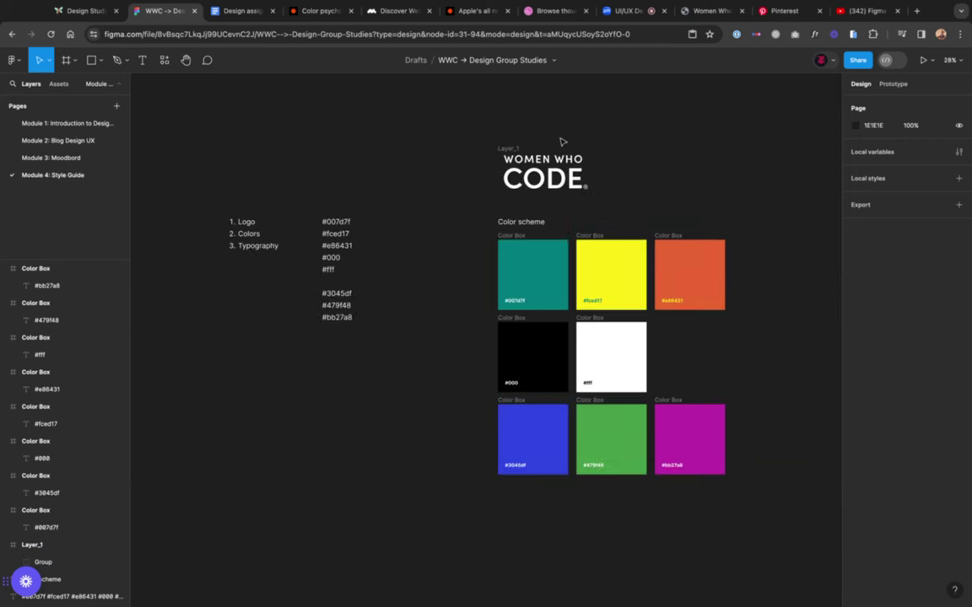
{"action": "scroll", "coordinate": [562, 142], "scroll_direction": "down", "scroll_amount": 2}
{"action": "scroll", "coordinate": [563, 141], "scroll_direction": "right", "scroll_amount": 2}
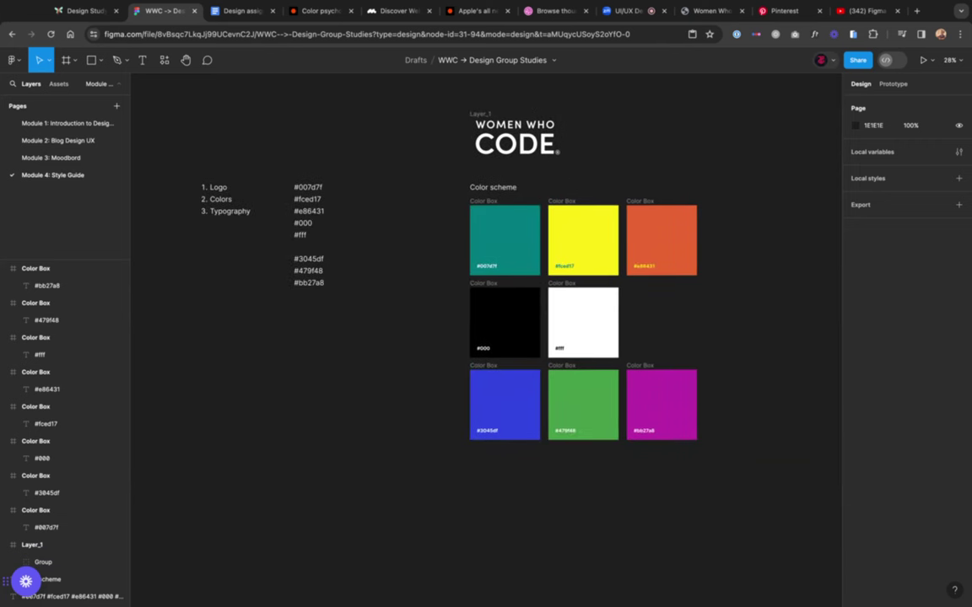
{"action": "left_click", "coordinate": [507, 189]}
{"action": "left_click_drag", "start_coordinate": [509, 191], "coordinate": [509, 499]}
{"action": "key", "text": "Return"}
{"action": "type", "text": "T"}
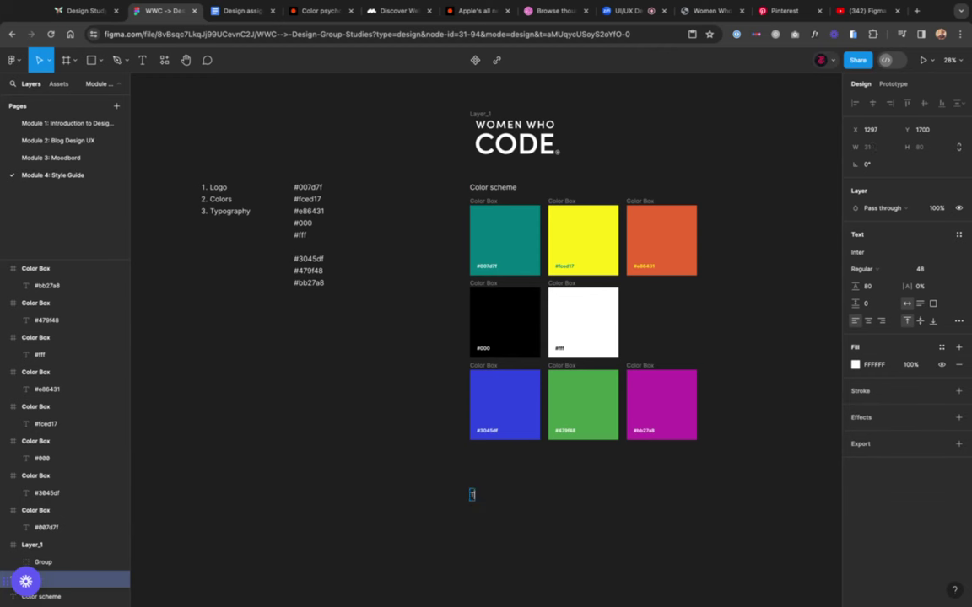
{"action": "type", "text": "ypography"}
{"action": "left_click", "coordinate": [612, 504]}
{"action": "scroll", "coordinate": [611, 505], "scroll_direction": "right", "scroll_amount": 3}
{"action": "scroll", "coordinate": [611, 504], "scroll_direction": "down", "scroll_amount": 1}
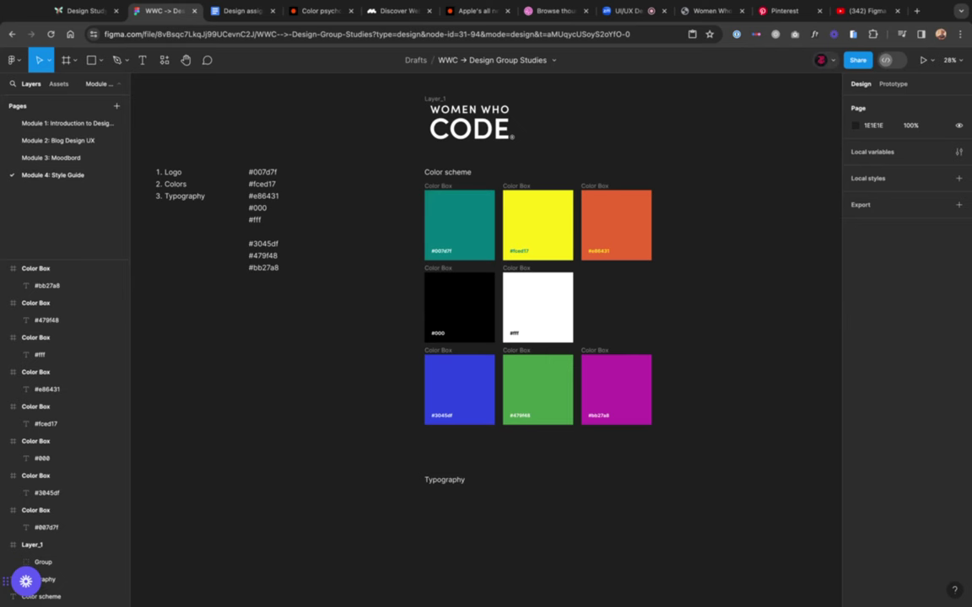
Step: Switch to the Women Who Code website and inspect the hero heading's font family with WhatFont
{"action": "left_click", "coordinate": [702, 12]}
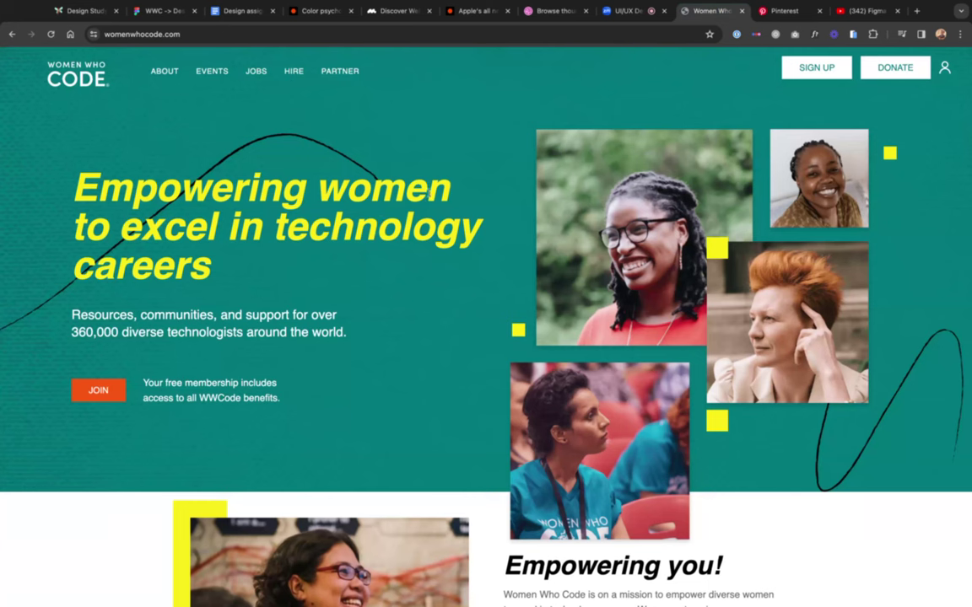
{"action": "left_click", "coordinate": [735, 35]}
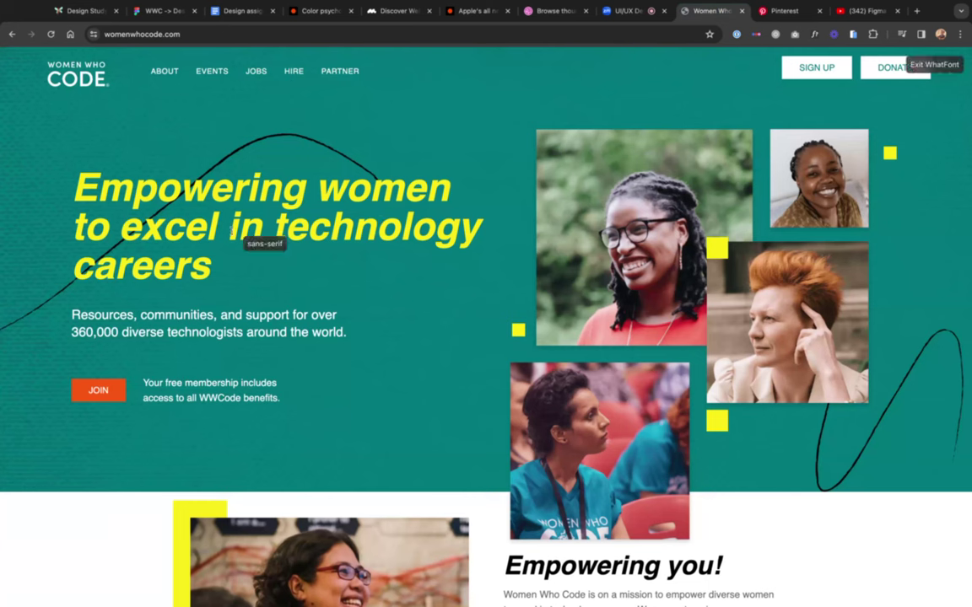
{"action": "left_click", "coordinate": [224, 240]}
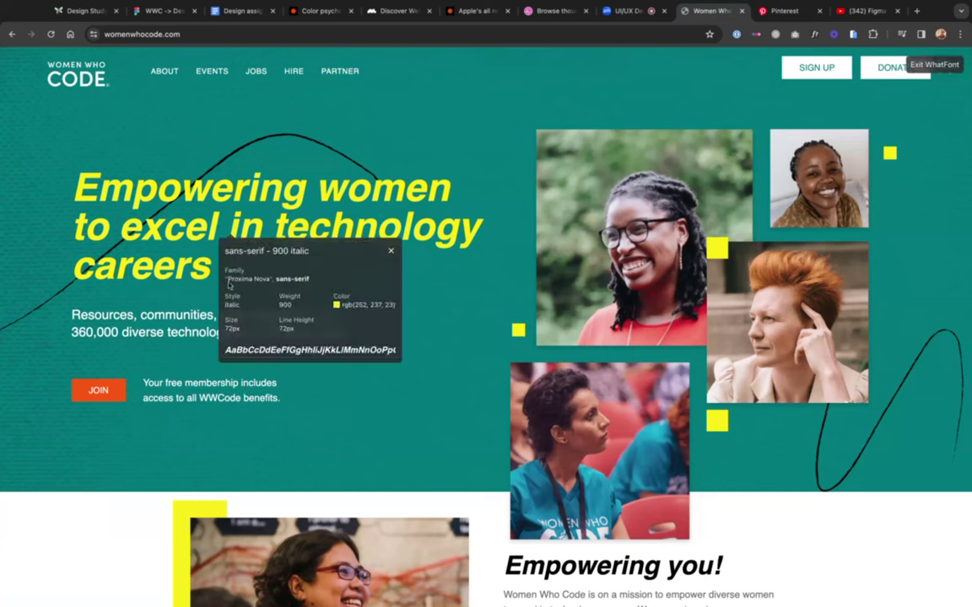
{"action": "double_click", "coordinate": [228, 280]}
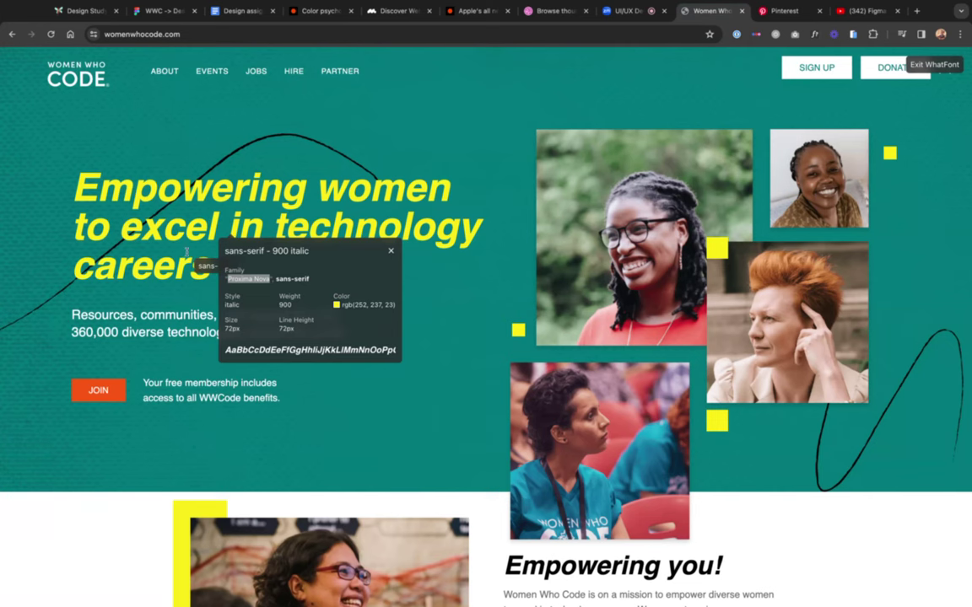
{"action": "key", "text": "Escape"}
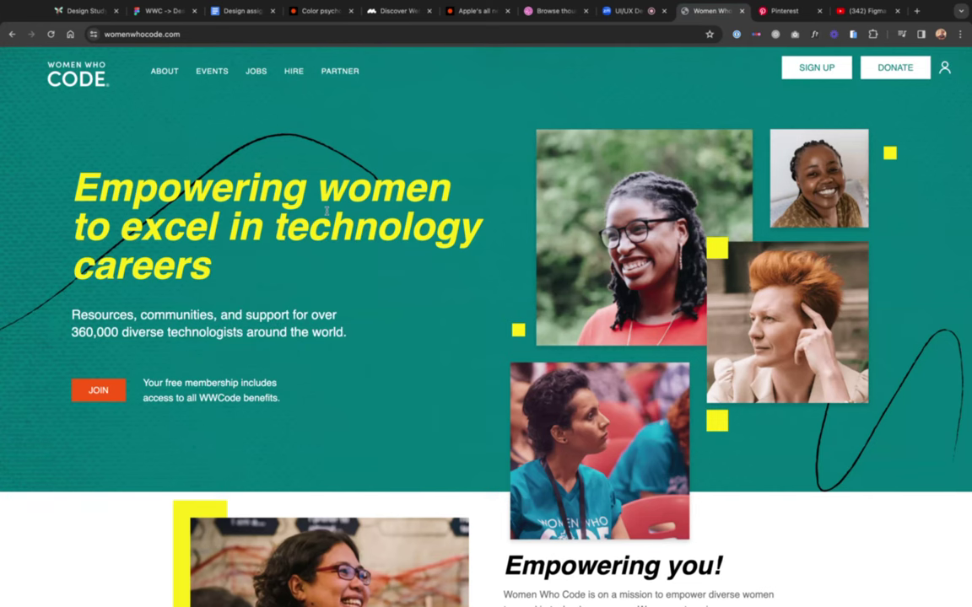
Step: Open fontshare.com in a new browser tab
{"action": "left_click", "coordinate": [916, 12]}
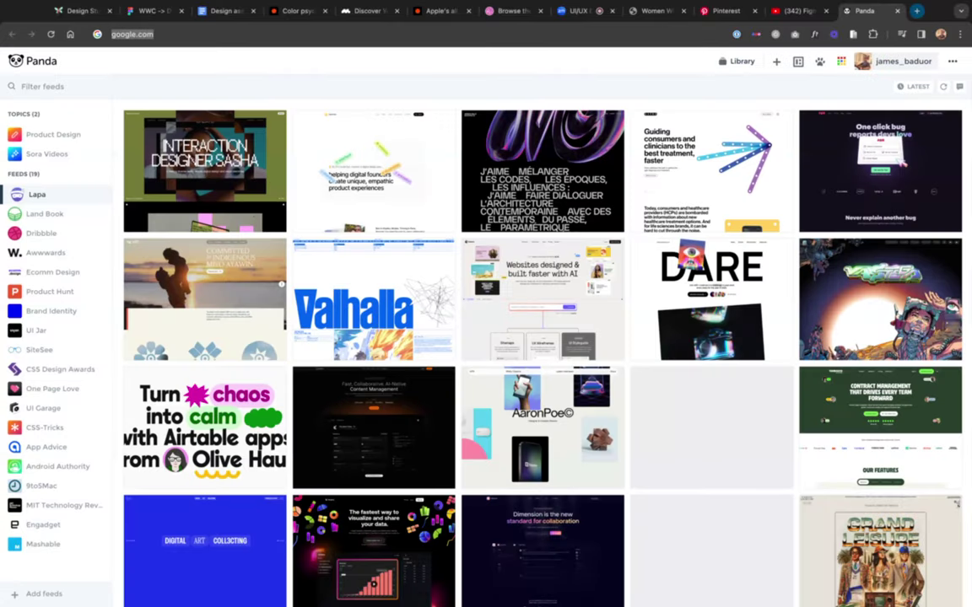
{"action": "type", "text": "fontshar"}
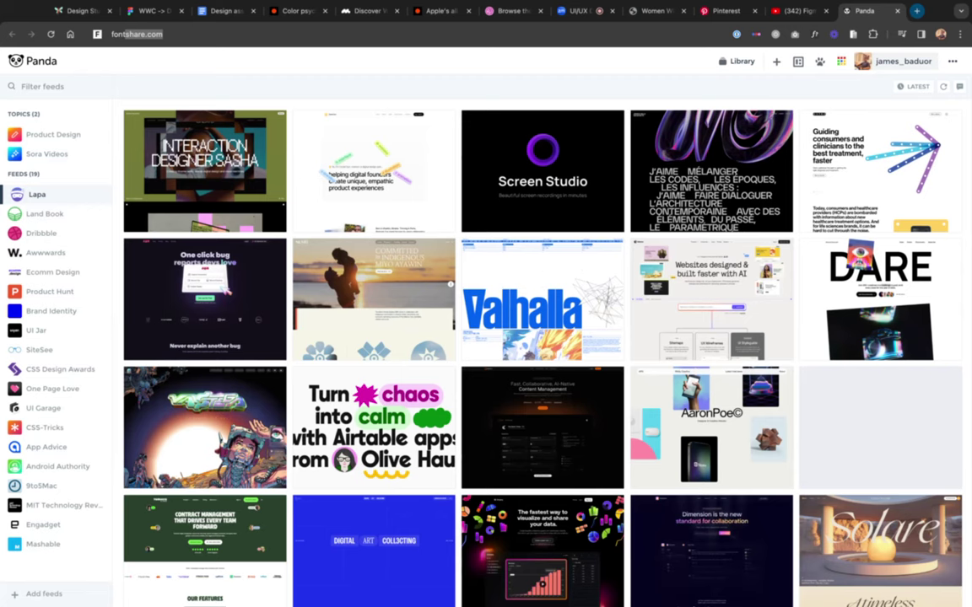
{"action": "key", "text": "Return"}
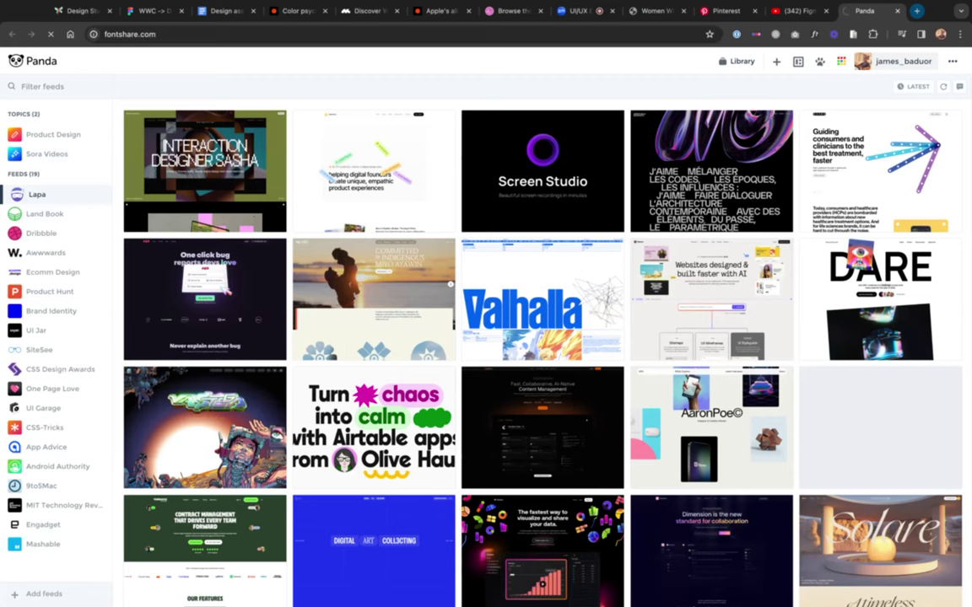
Step: Switch to the Notion study group page and add a level-three Fonts heading below the Resources links
{"action": "left_click", "coordinate": [85, 14]}
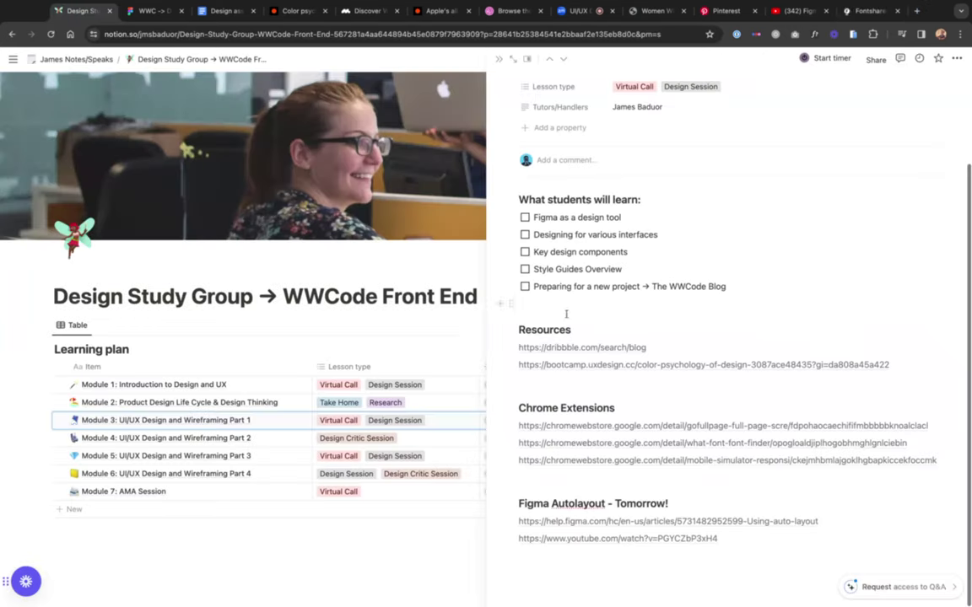
{"action": "left_click", "coordinate": [544, 559]}
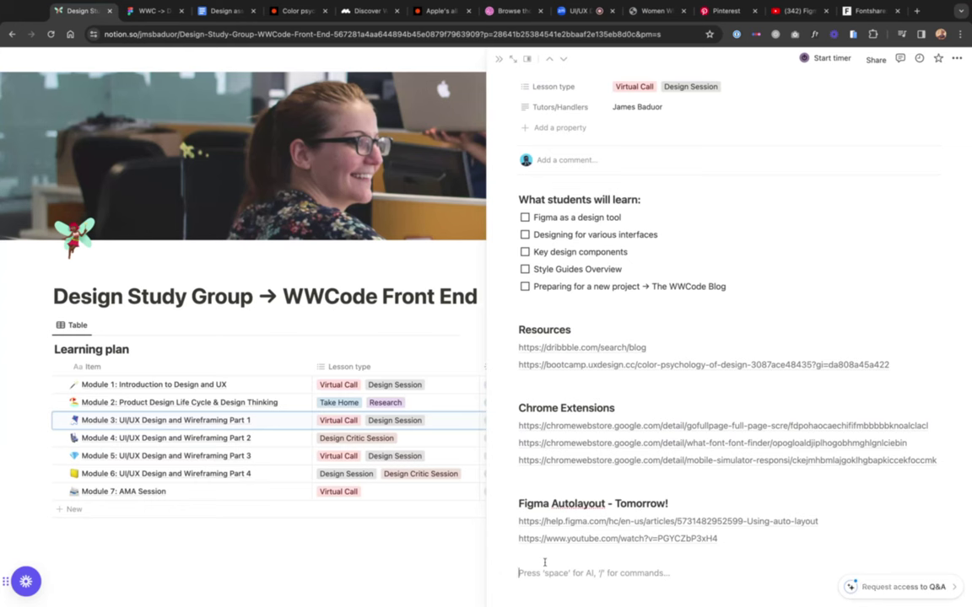
{"action": "left_click", "coordinate": [906, 366]}
{"action": "key", "text": "Return"}
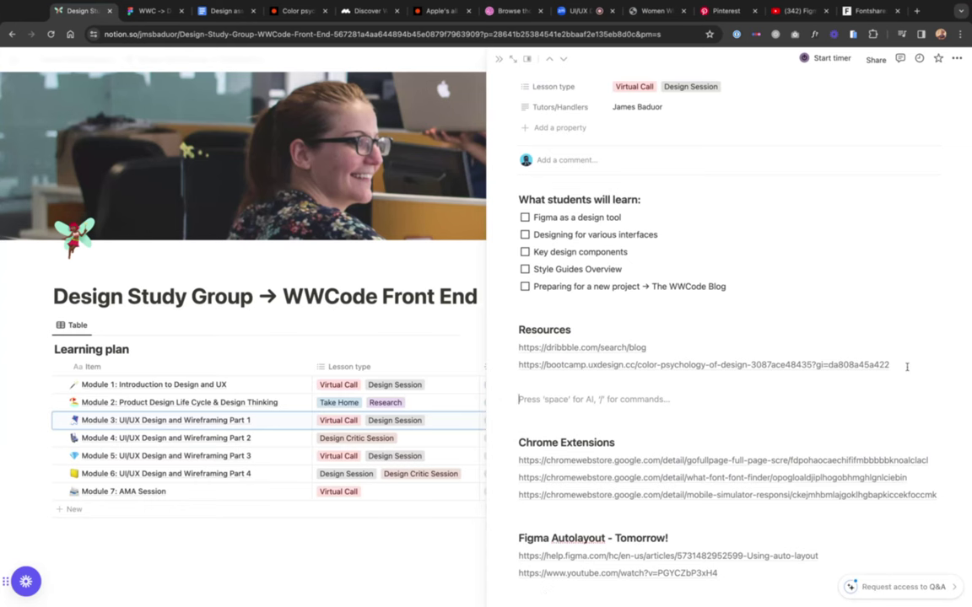
{"action": "type", "text": "#"}
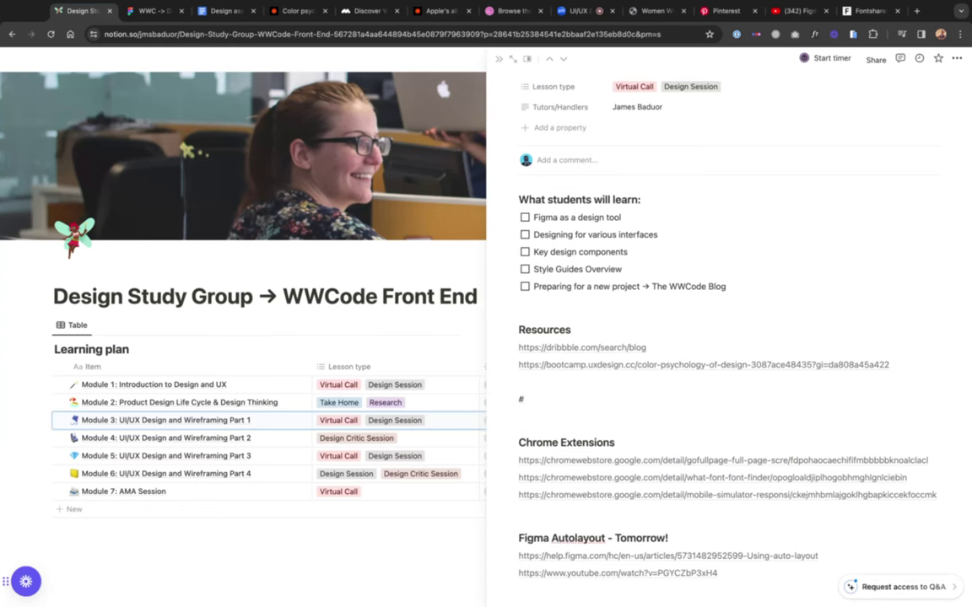
{"action": "type", "text": "##"}
{"action": "type", "text": " Fonts"}
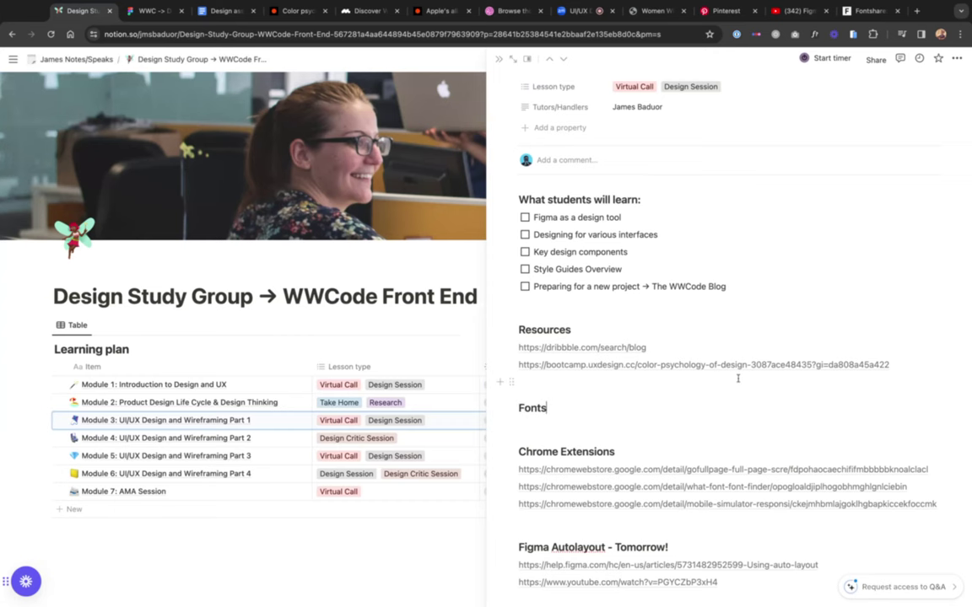
Step: Copy the Fontshare site address and paste it as a link under the Fonts heading in Notion
{"action": "left_click", "coordinate": [863, 11]}
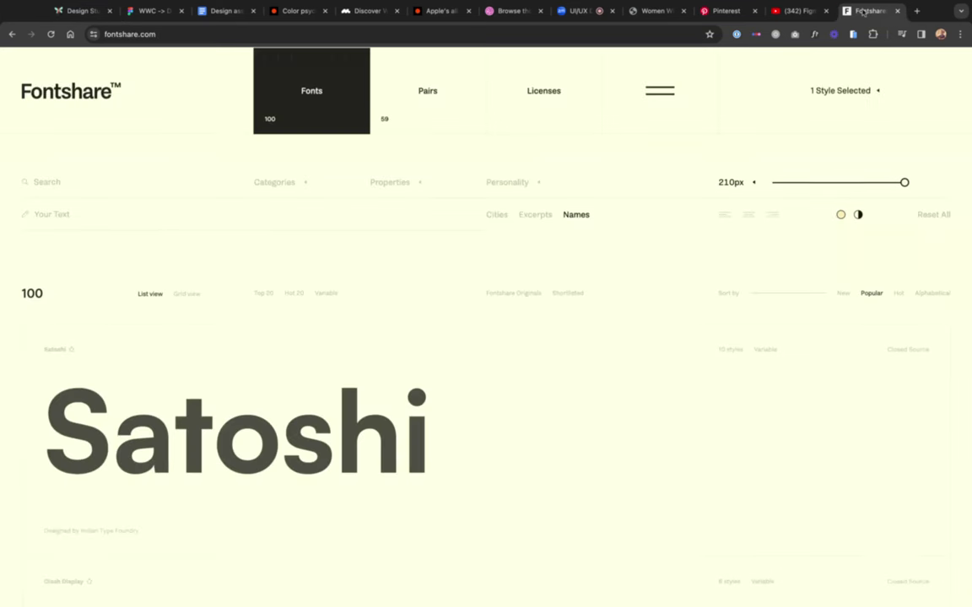
{"action": "left_click", "coordinate": [239, 35]}
{"action": "key", "text": "ctrl+c"}
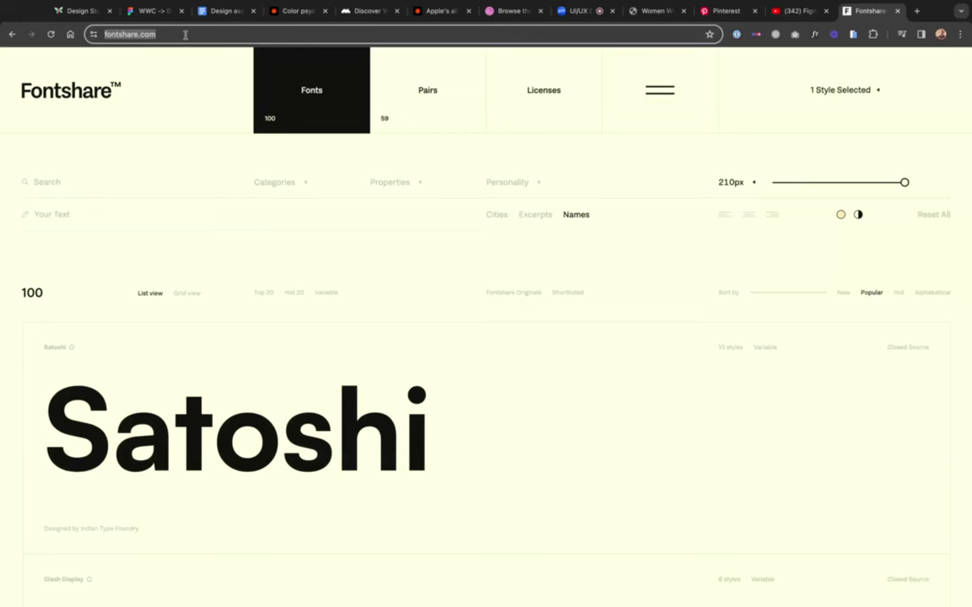
{"action": "left_click", "coordinate": [80, 12]}
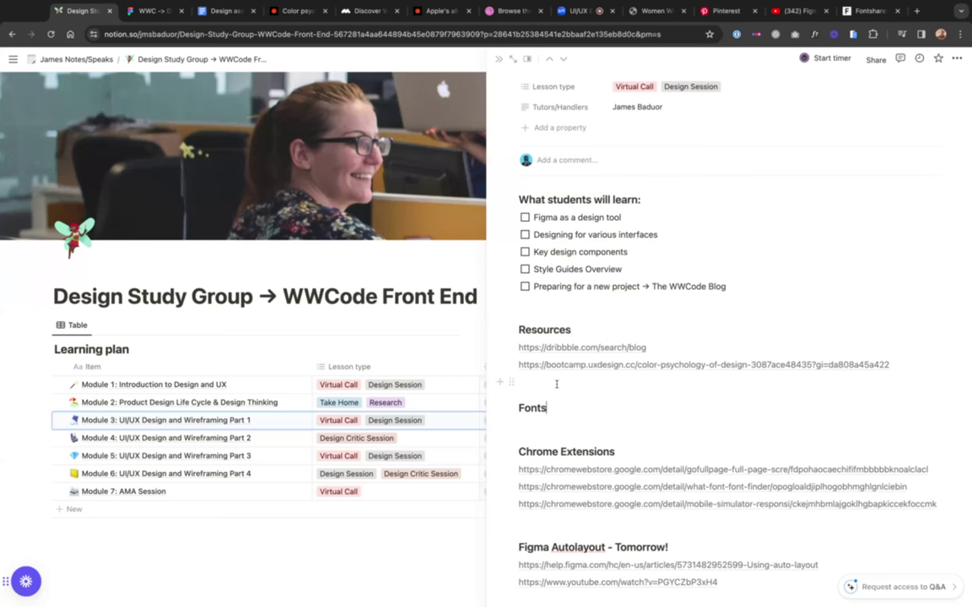
{"action": "key", "text": "Return"}
{"action": "key", "text": "ctrl+v"}
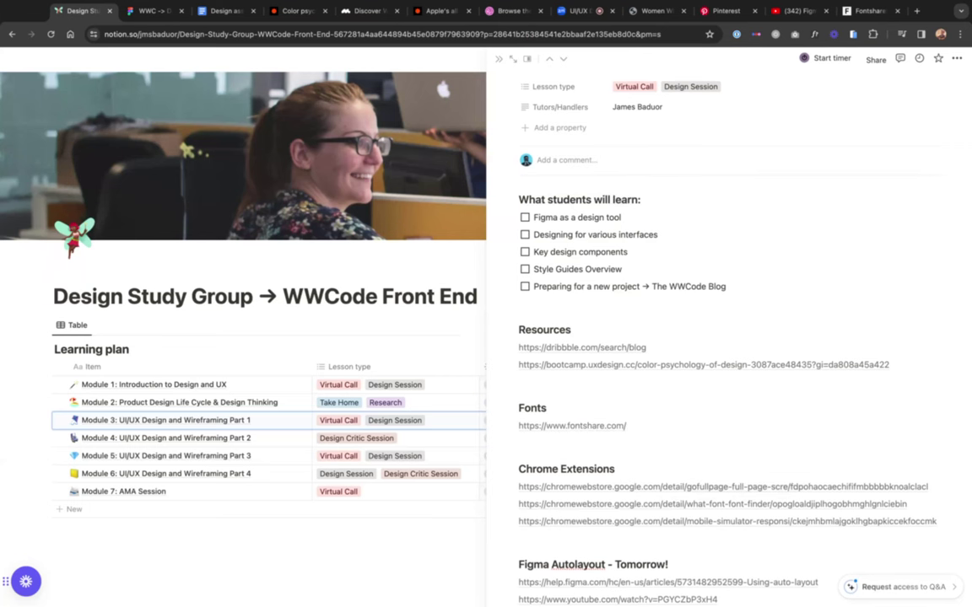
Step: Add an empty line below the Fontshare link in Notion and open cufonfonts.com in the Fontshare browser tab
{"action": "key", "text": "Return"}
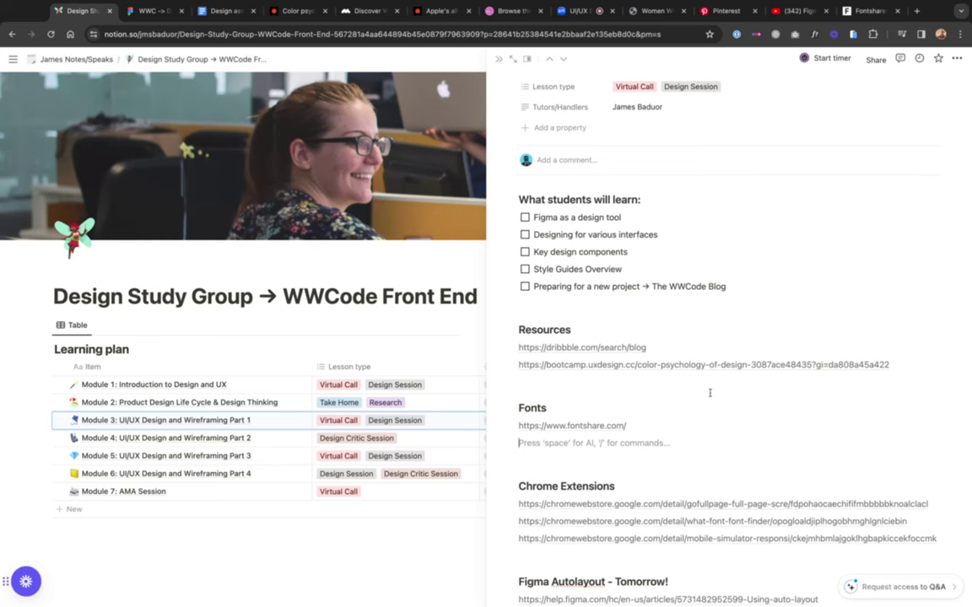
{"action": "scroll", "coordinate": [710, 392], "scroll_direction": "down", "scroll_amount": 3}
{"action": "left_click", "coordinate": [874, 15]}
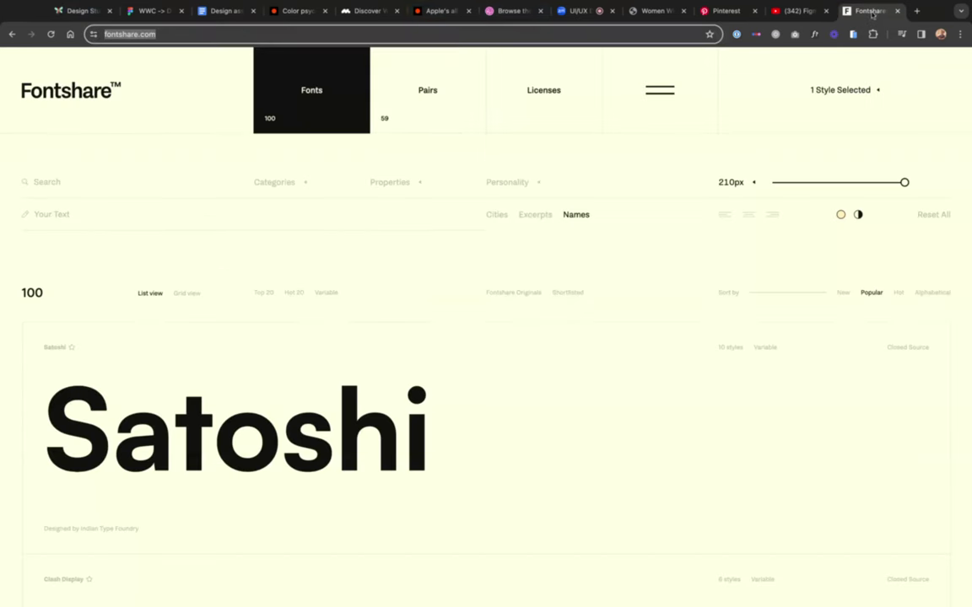
{"action": "left_click", "coordinate": [463, 31]}
{"action": "type", "text": "cufonfonts.com"}
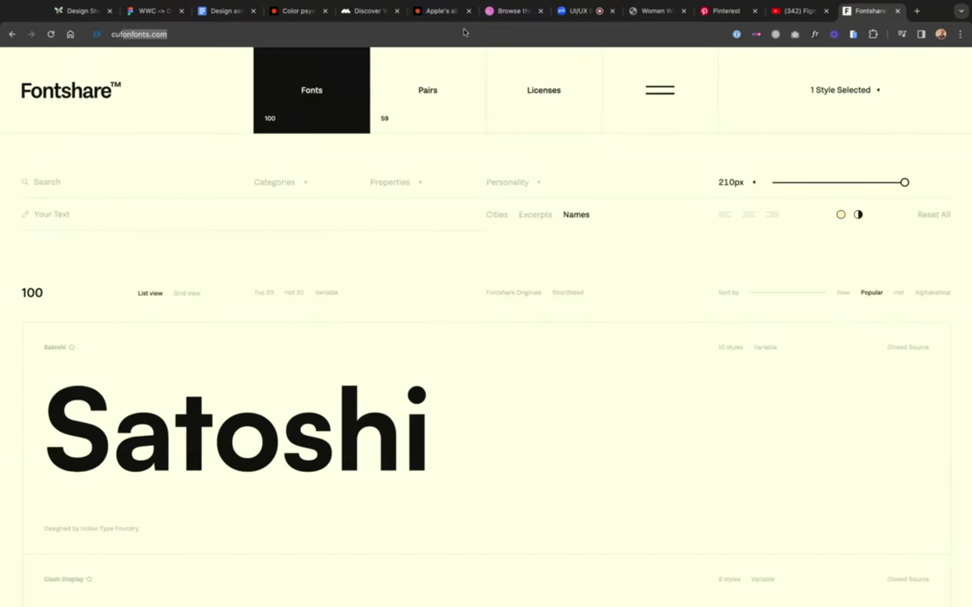
{"action": "key", "text": "Return"}
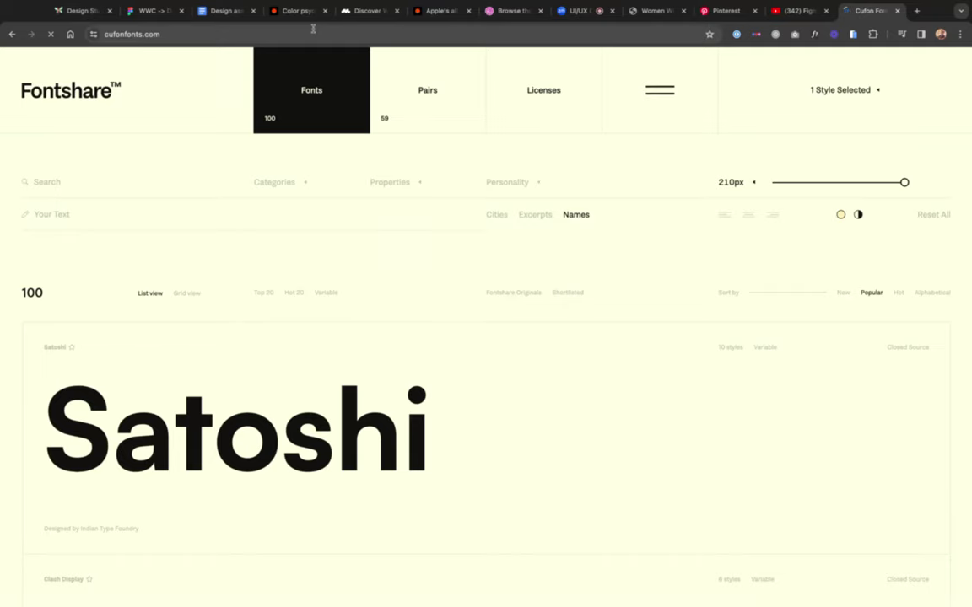
Step: Copy the Cufon Fonts site address and paste it on the line below the Fontshare link in Notion, followed by a new line
{"action": "left_click", "coordinate": [314, 31]}
{"action": "key", "text": "super+c"}
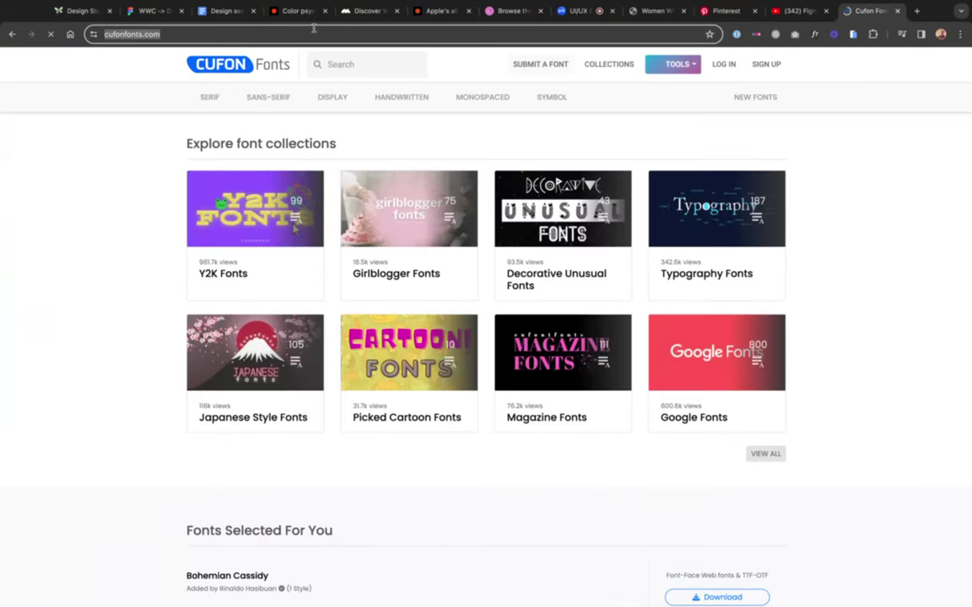
{"action": "left_click", "coordinate": [80, 11]}
{"action": "key", "text": "super+v"}
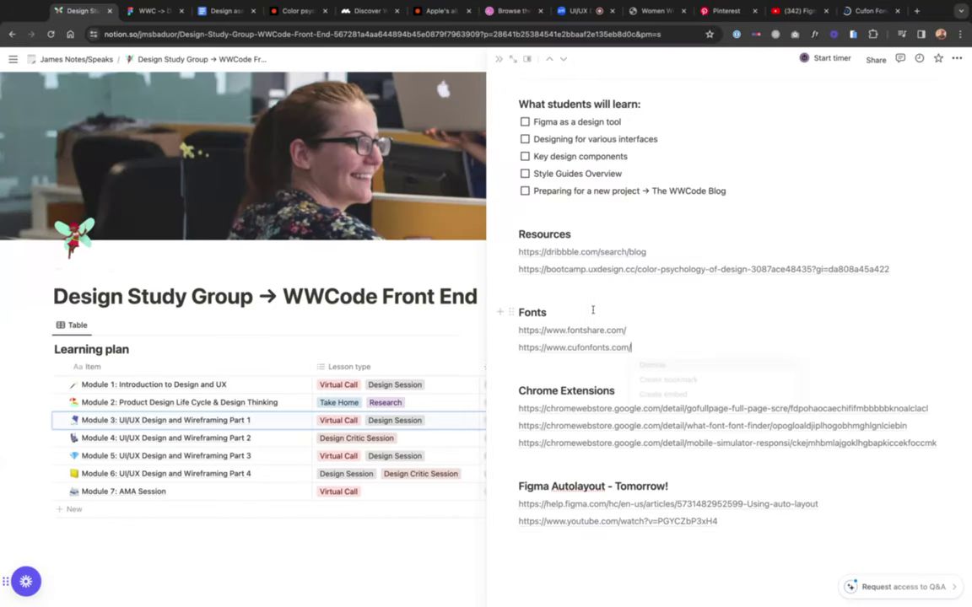
{"action": "key", "text": "Return"}
{"action": "key", "text": "Return"}
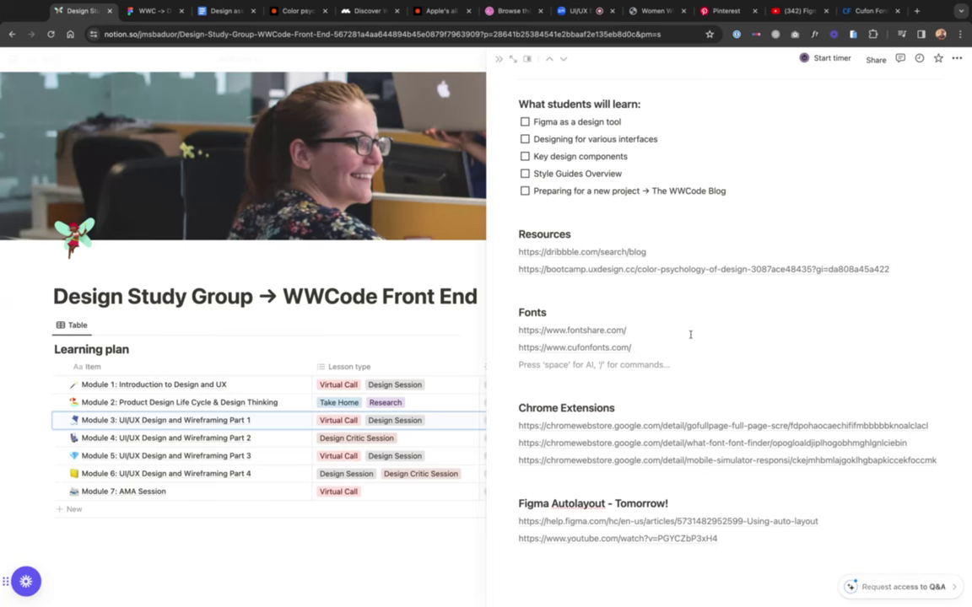
Step: Return to the Fontshare site and look through its list of font families
{"action": "left_click", "coordinate": [851, 14]}
{"action": "key", "text": "super+bracketleft"}
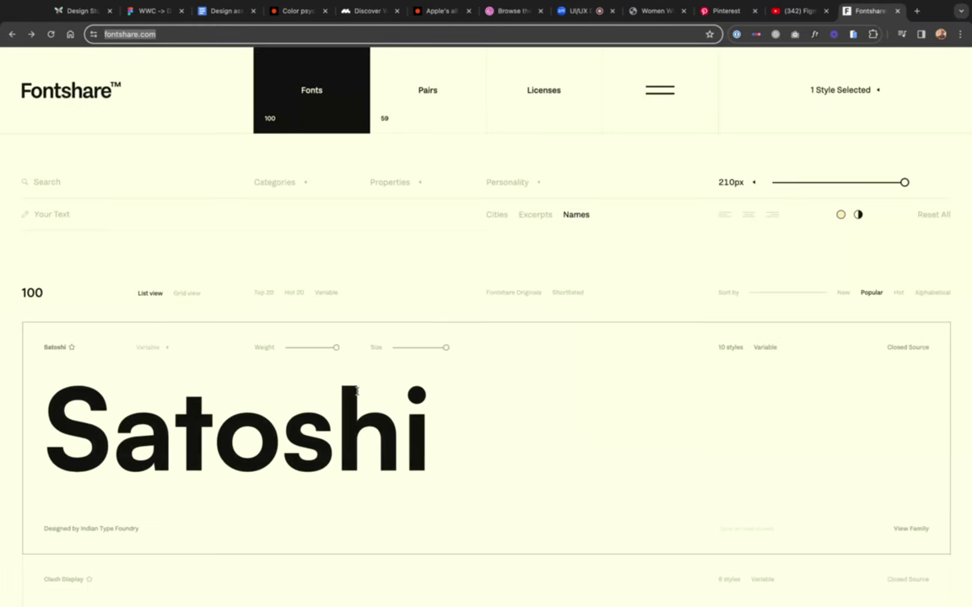
{"action": "scroll", "coordinate": [457, 288], "scroll_direction": "down", "scroll_amount": 5}
{"action": "scroll", "coordinate": [460, 288], "scroll_direction": "down", "scroll_amount": 8}
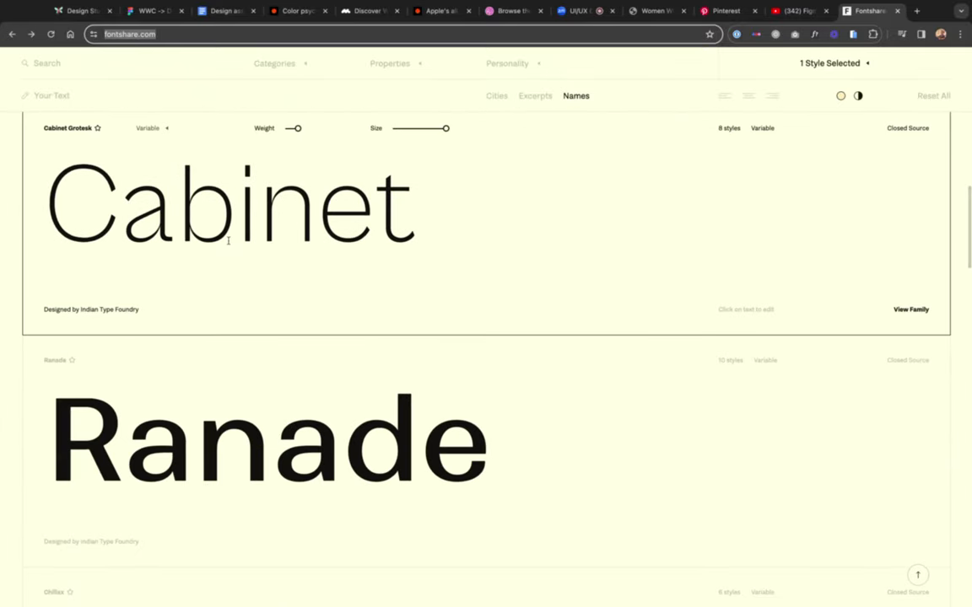
{"action": "scroll", "coordinate": [408, 299], "scroll_direction": "down", "scroll_amount": 6}
{"action": "scroll", "coordinate": [407, 299], "scroll_direction": "down", "scroll_amount": 3}
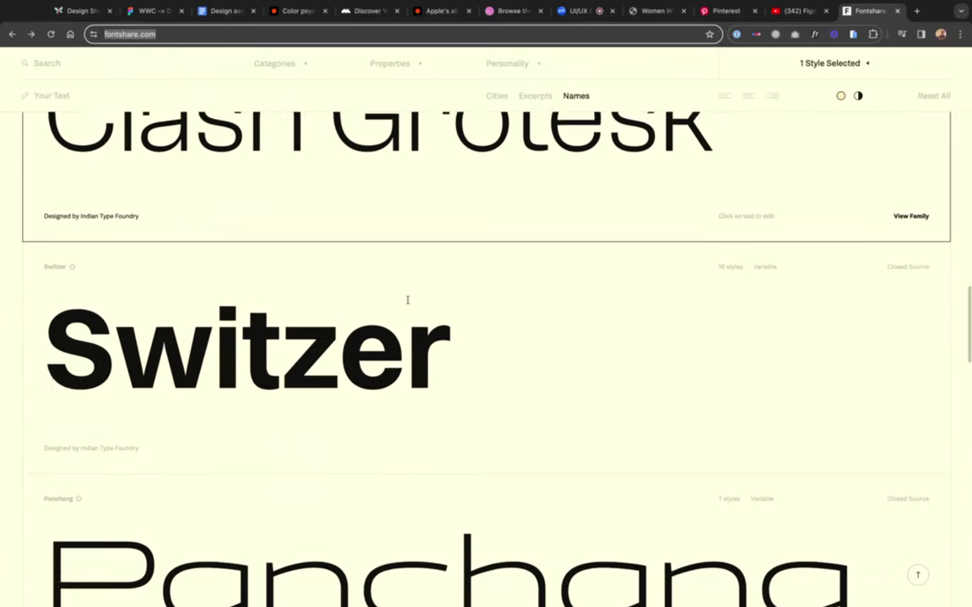
{"action": "scroll", "coordinate": [406, 300], "scroll_direction": "up", "scroll_amount": 15}
{"action": "key", "text": "Escape"}
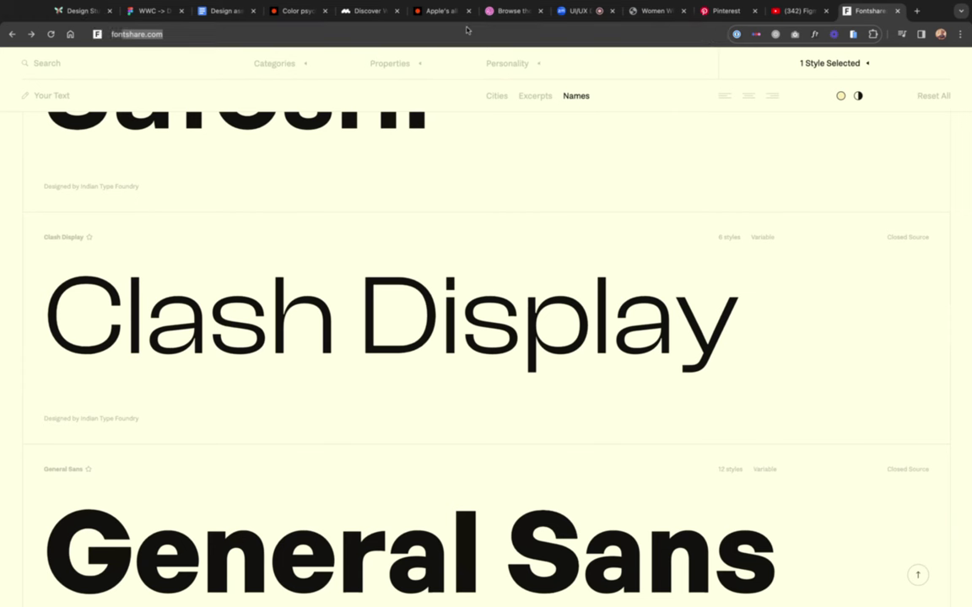
Step: Try to open the address font.google in the Fontshare tab
{"action": "left_click", "coordinate": [466, 31]}
{"action": "type", "text": "font.goo"}
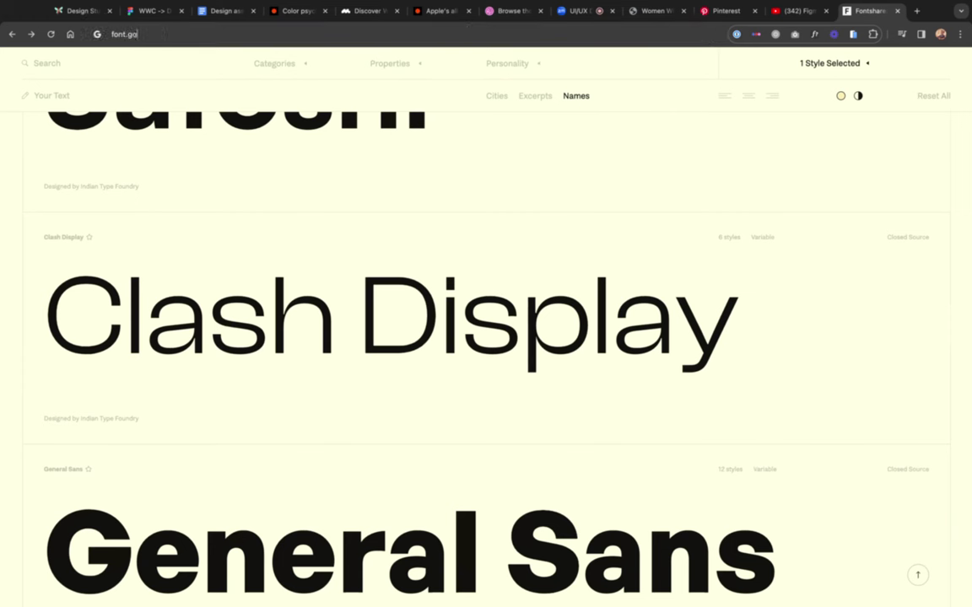
{"action": "type", "text": "gle"}
{"action": "key", "text": "Return"}
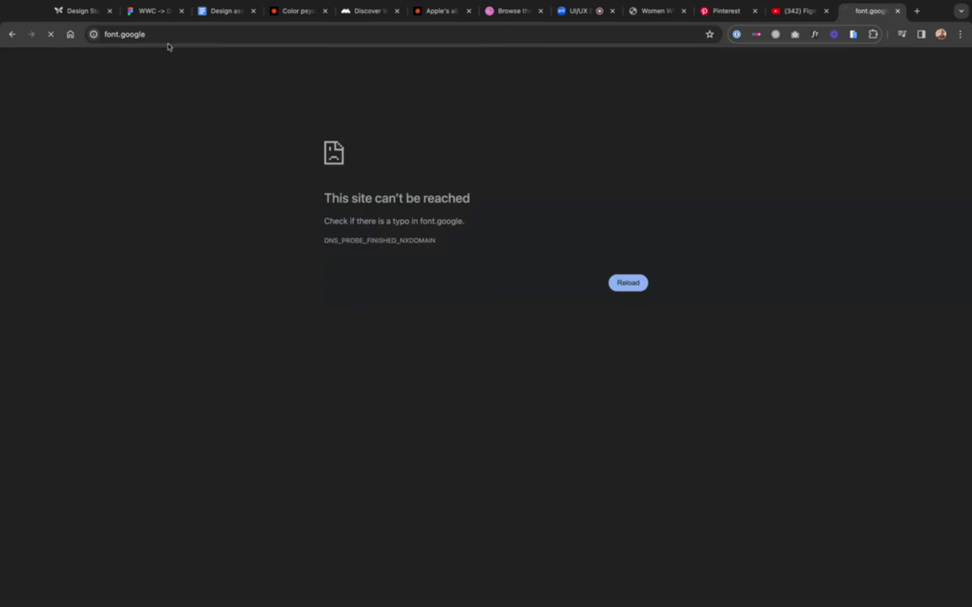
Step: Search the web for "google fonts" and open the Google Fonts site from the results
{"action": "left_click", "coordinate": [166, 39]}
{"action": "type", "text": "google fonts"}
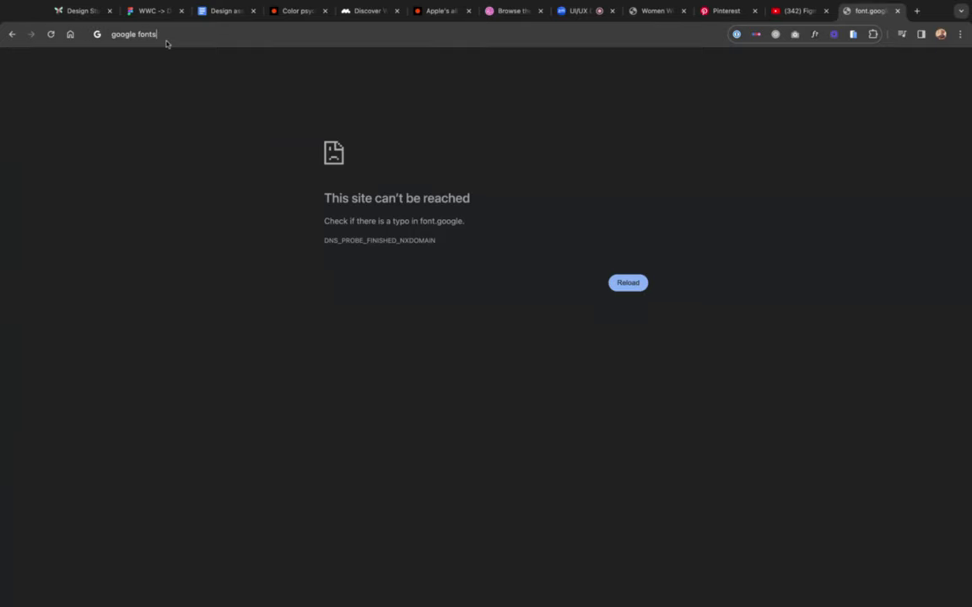
{"action": "key", "text": "Return"}
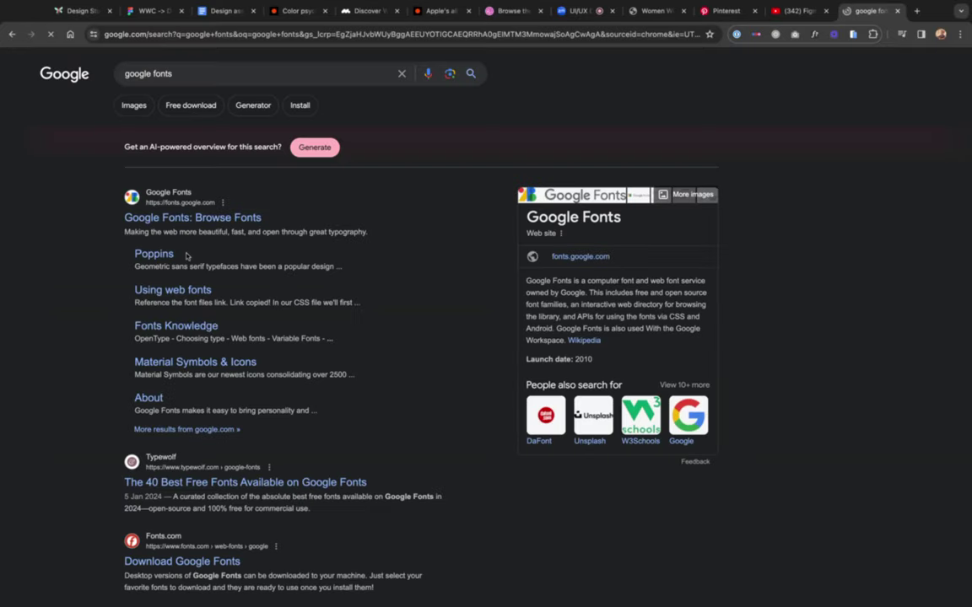
{"action": "left_click", "coordinate": [174, 221]}
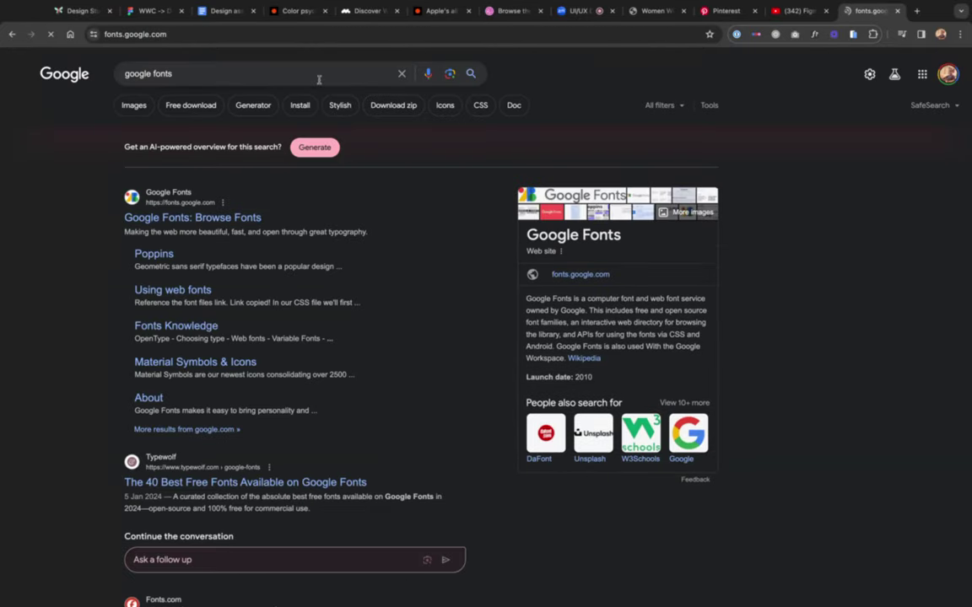
Step: Copy the Google Fonts site address and paste it below the Cufon Fonts link in Notion
{"action": "left_click", "coordinate": [259, 35]}
{"action": "key", "text": "super+c"}
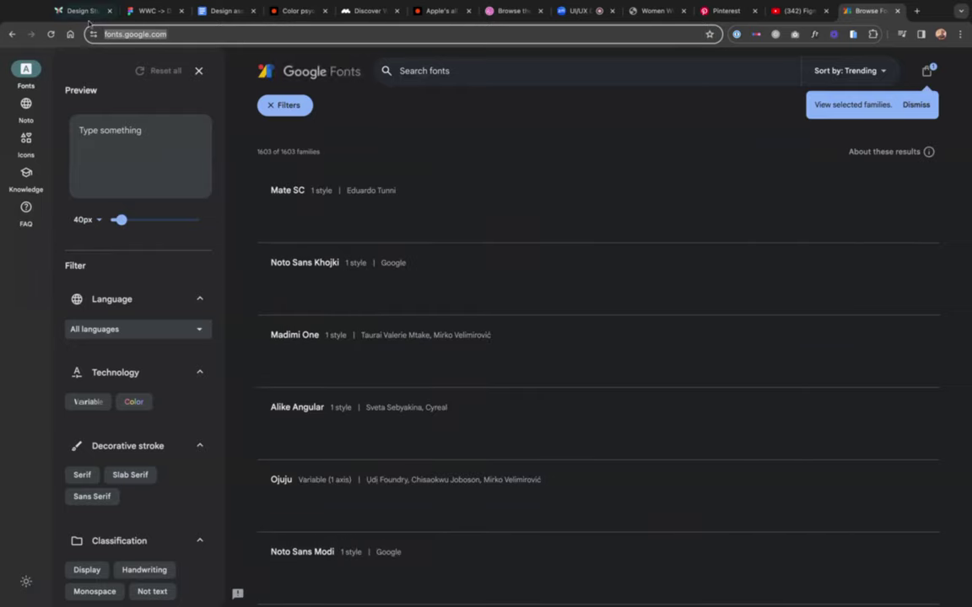
{"action": "left_click", "coordinate": [84, 13]}
{"action": "key", "text": "super+v"}
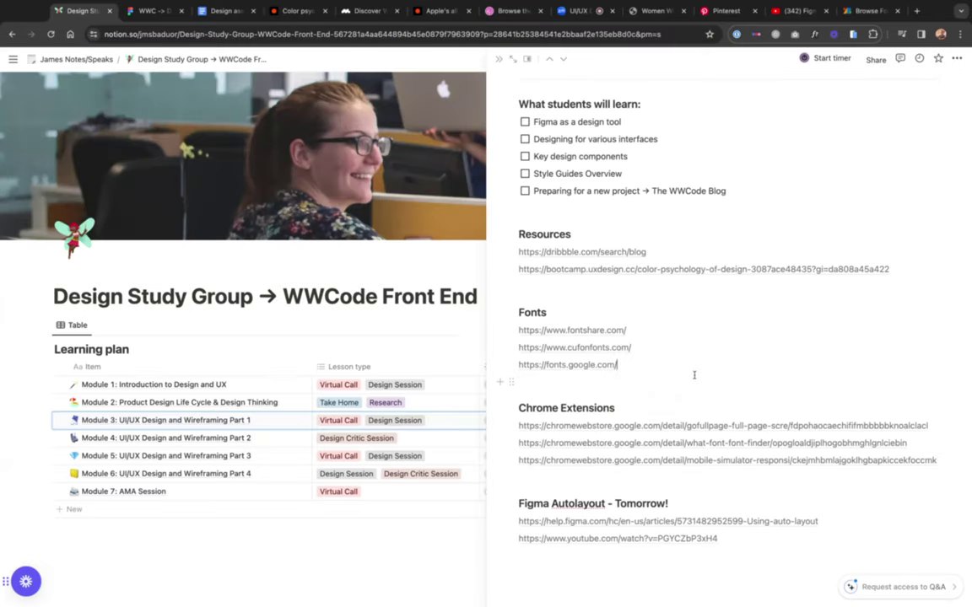
Step: Move the Google Fonts link directly under the Fonts heading, above the other two links, and make it bold
{"action": "left_click", "coordinate": [721, 338]}
{"action": "left_click_drag", "start_coordinate": [510, 364], "coordinate": [509, 327]}
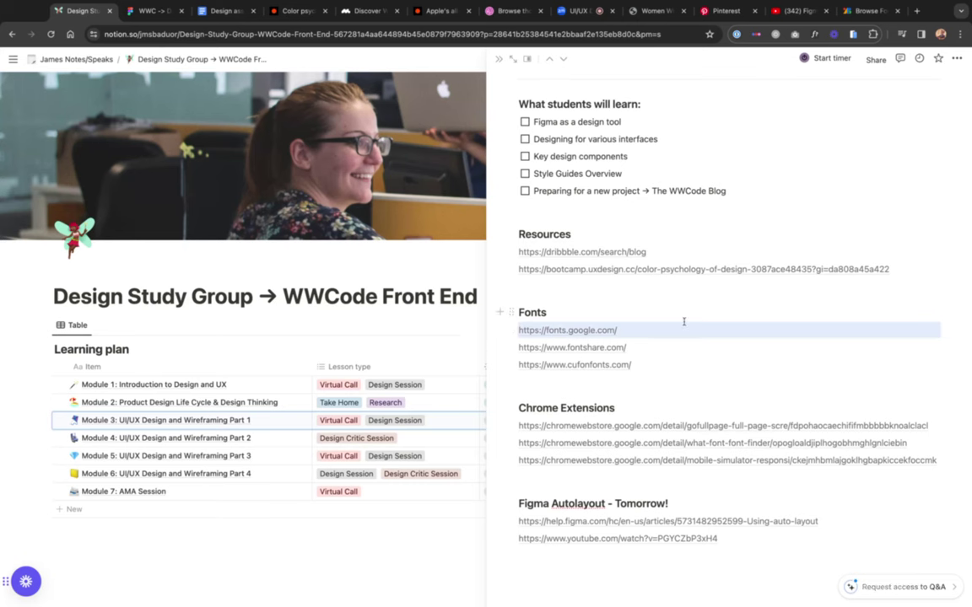
{"action": "left_click_drag", "start_coordinate": [630, 330], "coordinate": [516, 329]}
{"action": "left_click", "coordinate": [674, 207]}
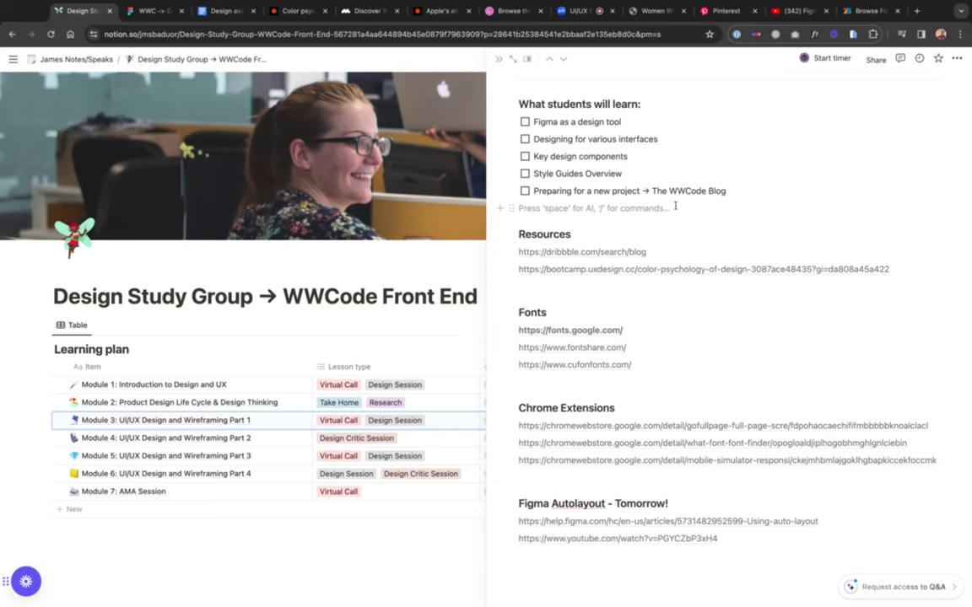
Step: Search Google Fonts for "inter", hide the filters and look through the matching font families
{"action": "left_click", "coordinate": [863, 10]}
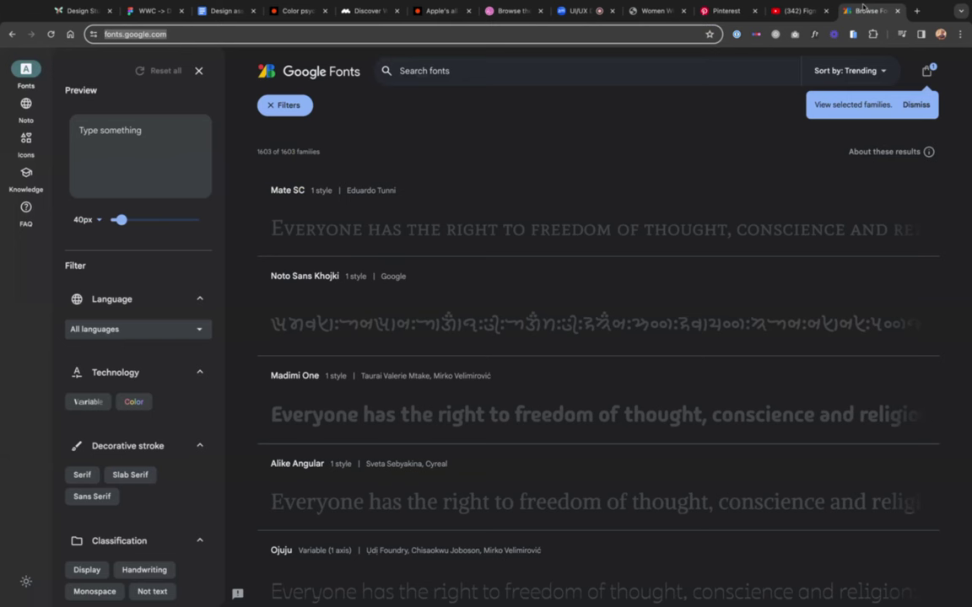
{"action": "left_click", "coordinate": [424, 71]}
{"action": "type", "text": "inter"}
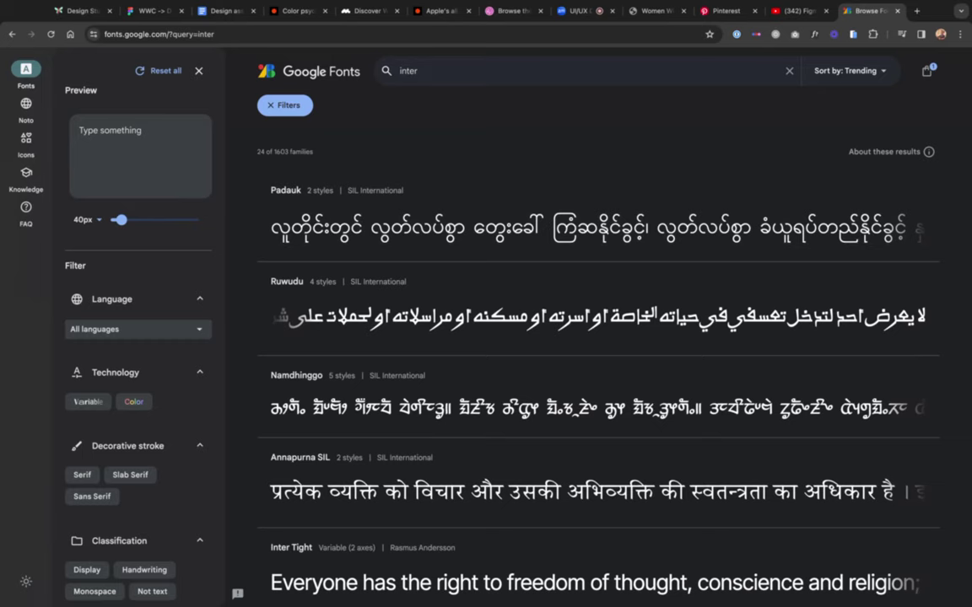
{"action": "left_click", "coordinate": [285, 105]}
{"action": "double_click", "coordinate": [324, 76]}
{"action": "type", "text": "inter"}
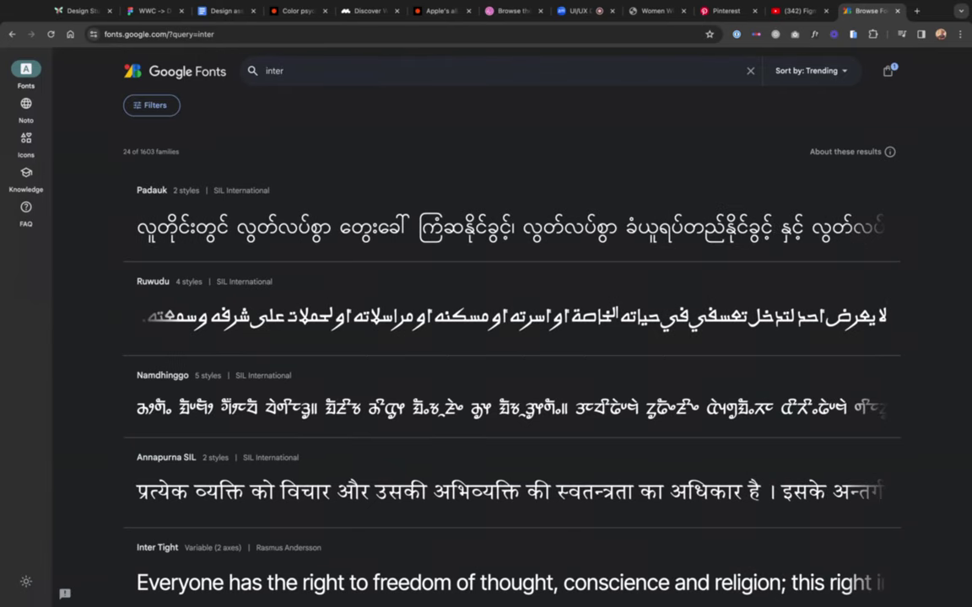
{"action": "scroll", "coordinate": [367, 306], "scroll_direction": "down", "scroll_amount": 1}
{"action": "scroll", "coordinate": [367, 306], "scroll_direction": "down", "scroll_amount": 10}
{"action": "scroll", "coordinate": [367, 308], "scroll_direction": "up", "scroll_amount": 10}
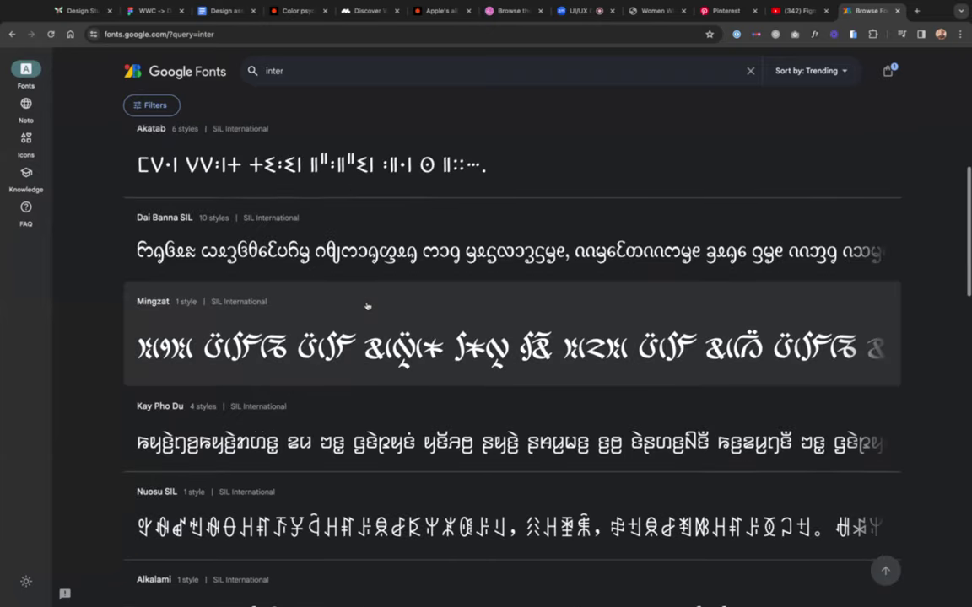
{"action": "scroll", "coordinate": [367, 306], "scroll_direction": "up", "scroll_amount": 1}
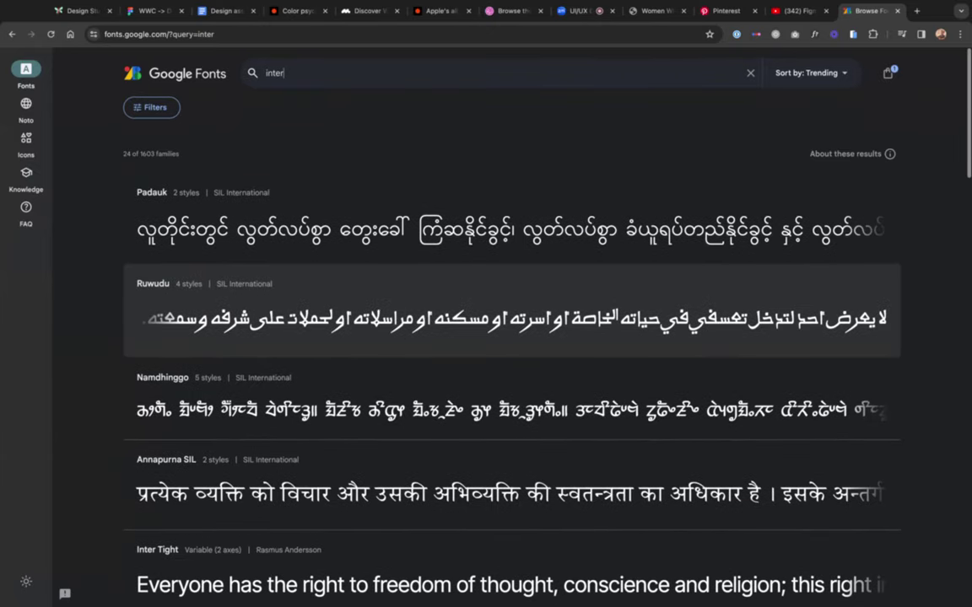
Step: Search the web for "inter google font" and open the Inter specimen page on Google Fonts
{"action": "left_click", "coordinate": [254, 33]}
{"action": "type", "text": "intert"}
{"action": "key", "text": "BackSpace"}
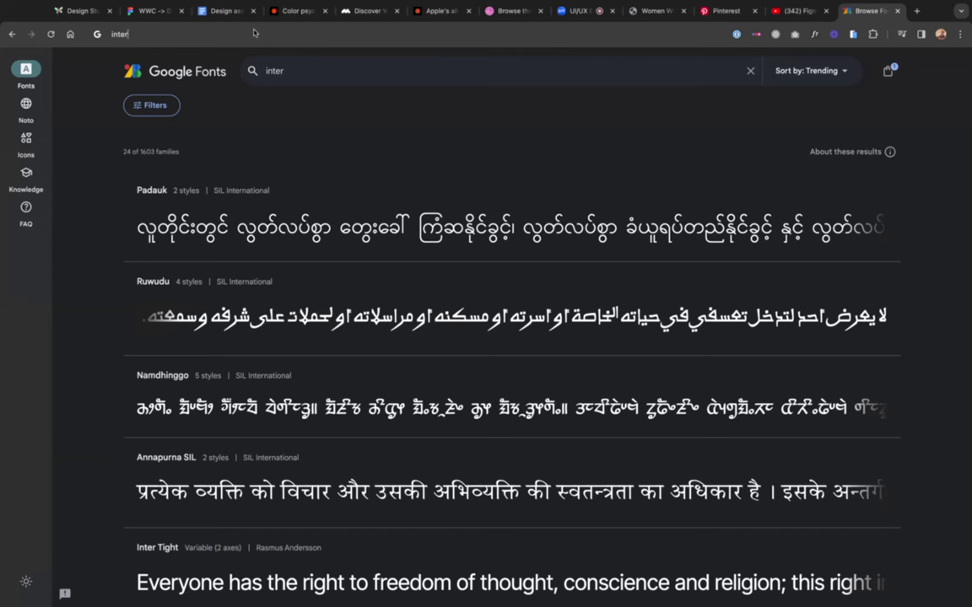
{"action": "type", "text": "google font"}
{"action": "key", "text": "Return"}
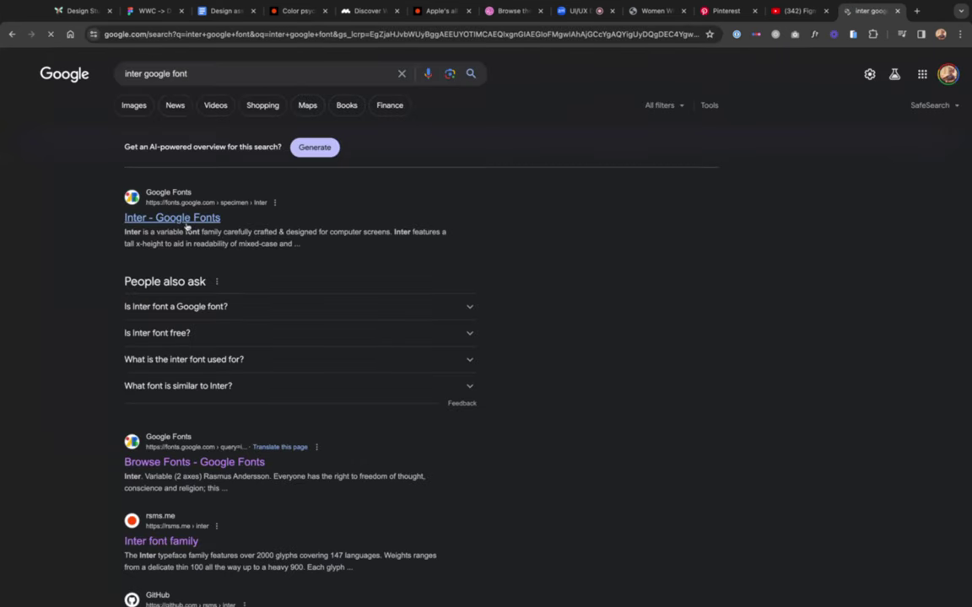
{"action": "left_click", "coordinate": [189, 220]}
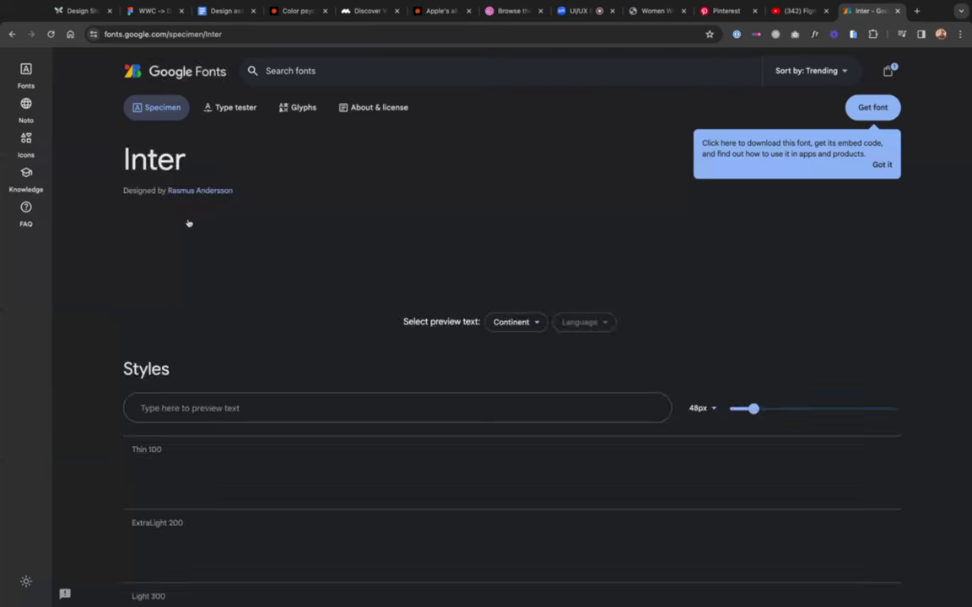
Step: Switch to the Figma style guide, duplicate the Typography label just below itself and change the copy's text to Inter
{"action": "left_click", "coordinate": [151, 11]}
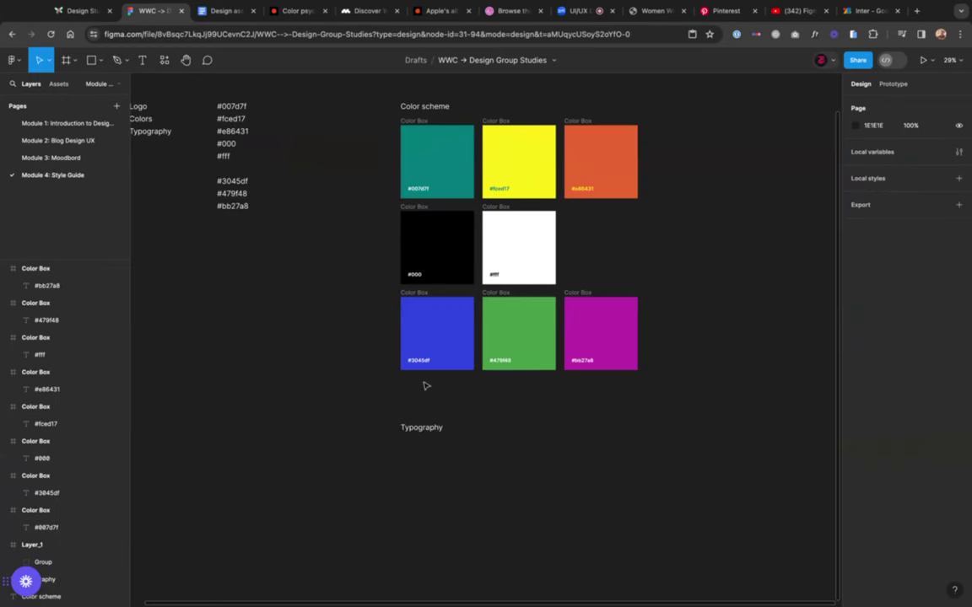
{"action": "left_click_drag", "start_coordinate": [422, 426], "coordinate": [430, 463]}
{"action": "double_click", "coordinate": [429, 463]}
{"action": "key", "text": "BackSpace"}
{"action": "type", "text": "Inter"}
{"action": "key", "text": "Escape"}
{"action": "left_click", "coordinate": [373, 455]}
{"action": "left_click", "coordinate": [409, 458]}
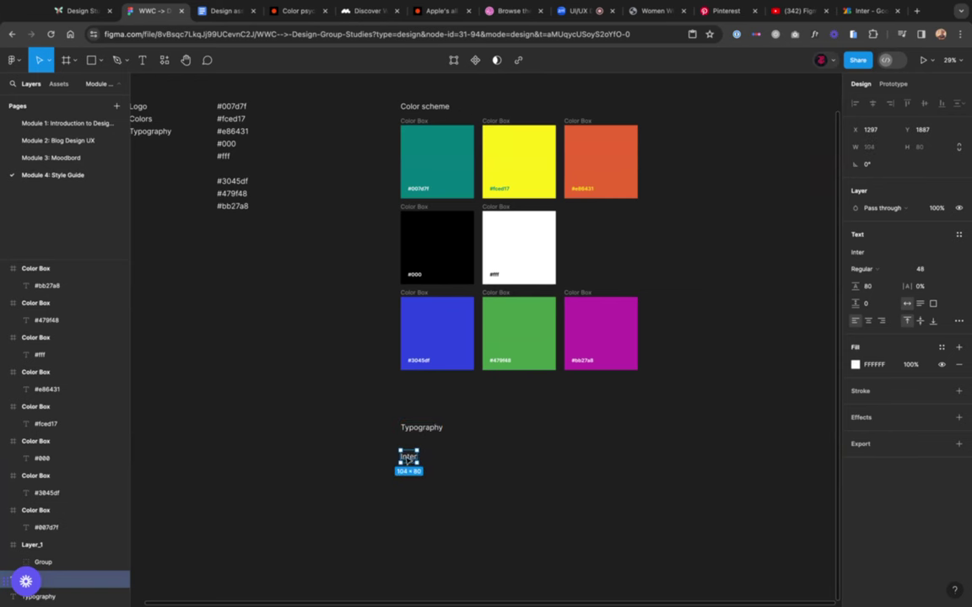
{"action": "left_click_drag", "start_coordinate": [408, 456], "coordinate": [408, 447]}
Step: Examine the color scheme section and the #007d7f color box's frame properties up close
{"action": "scroll", "coordinate": [486, 161], "scroll_direction": "up", "scroll_amount": 5}
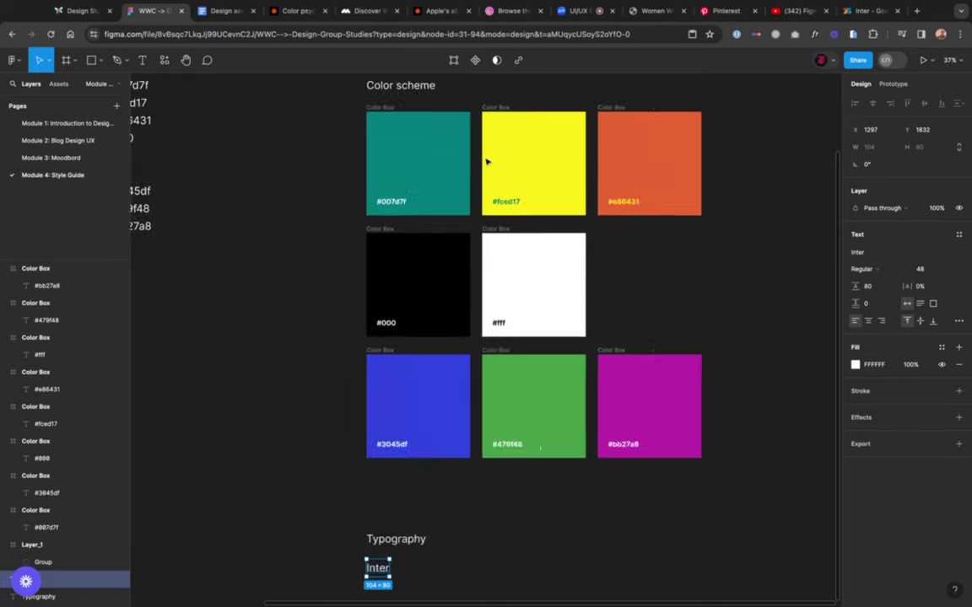
{"action": "scroll", "coordinate": [440, 163], "scroll_direction": "up", "scroll_amount": 3}
{"action": "scroll", "coordinate": [441, 163], "scroll_direction": "down", "scroll_amount": 1}
{"action": "left_click", "coordinate": [441, 164]}
{"action": "scroll", "coordinate": [441, 164], "scroll_direction": "right", "scroll_amount": 5}
{"action": "scroll", "coordinate": [440, 163], "scroll_direction": "down", "scroll_amount": 2}
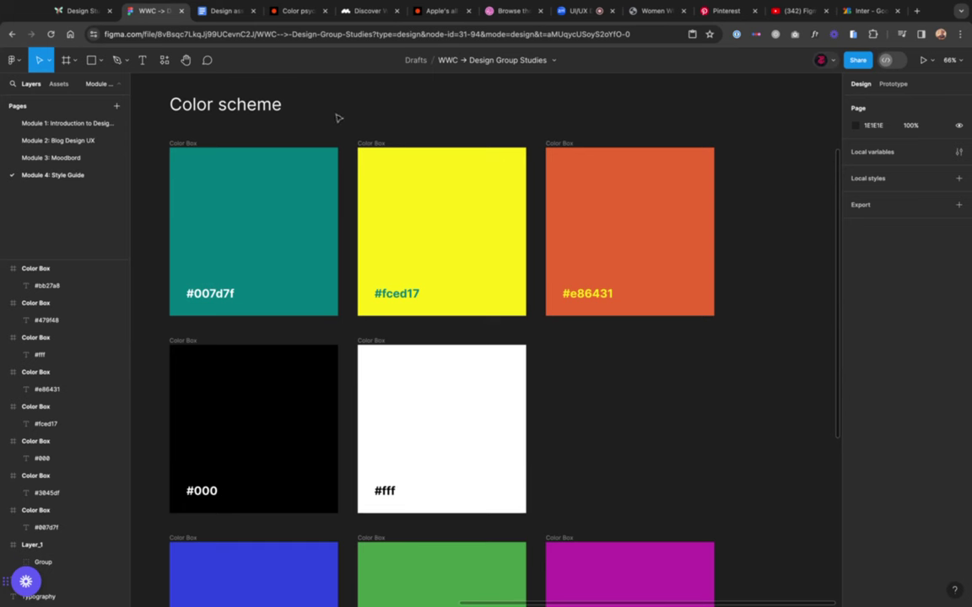
{"action": "left_click", "coordinate": [192, 145]}
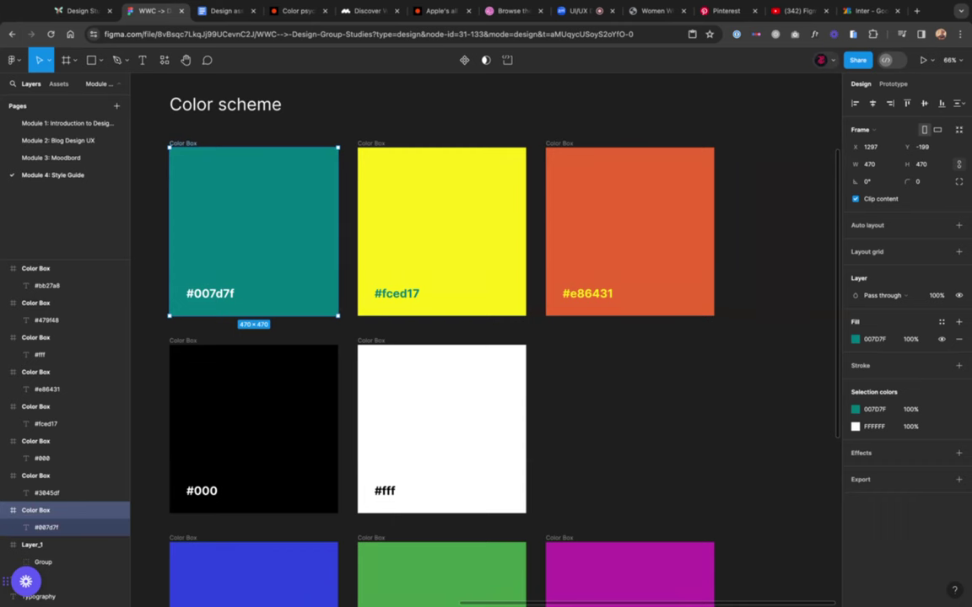
{"action": "scroll", "coordinate": [590, 168], "scroll_direction": "down", "scroll_amount": 5}
{"action": "scroll", "coordinate": [506, 169], "scroll_direction": "right", "scroll_amount": 5}
{"action": "left_click", "coordinate": [436, 182]}
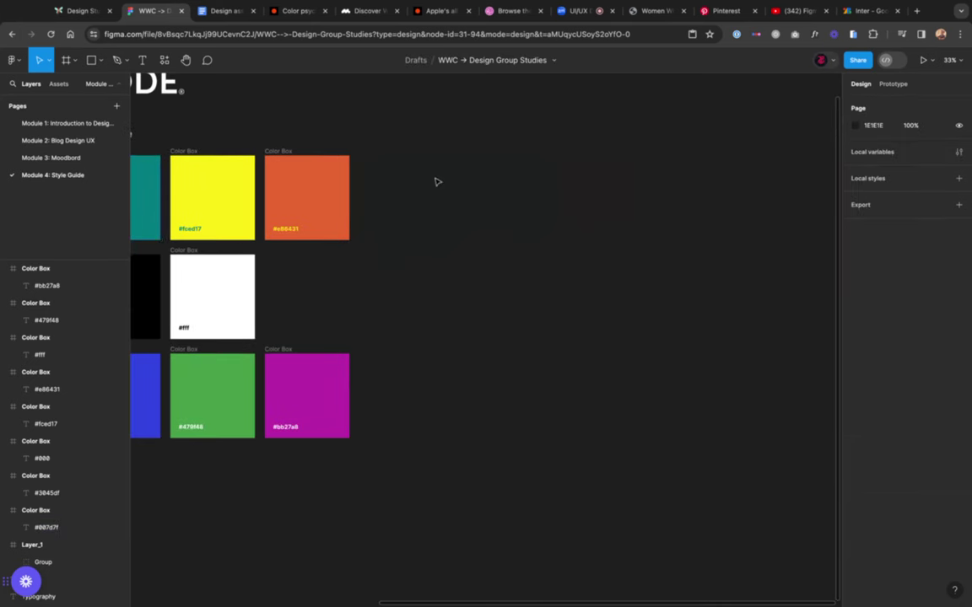
Step: Draw a row of three equal rectangles on the empty canvas to the right of the color scheme boxes
{"action": "scroll", "coordinate": [437, 181], "scroll_direction": "left", "scroll_amount": 3}
{"action": "key", "text": "r"}
{"action": "mouse_move", "coordinate": [573, 186]}
{"action": "left_mouse_down"}
{"action": "mouse_move", "coordinate": [630, 220]}
{"action": "mouse_move", "coordinate": [571, 188]}
{"action": "mouse_move", "coordinate": [600, 201]}
{"action": "mouse_move", "coordinate": [741, 200]}
{"action": "left_mouse_up"}
{"action": "key", "text": "v"}
{"action": "left_click", "coordinate": [516, 185]}
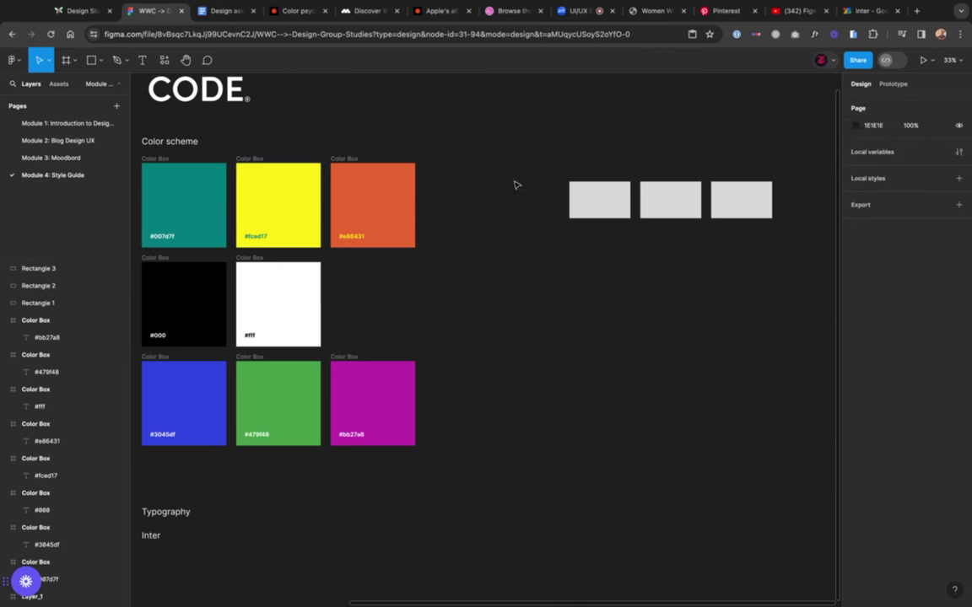
{"action": "left_click", "coordinate": [158, 160]}
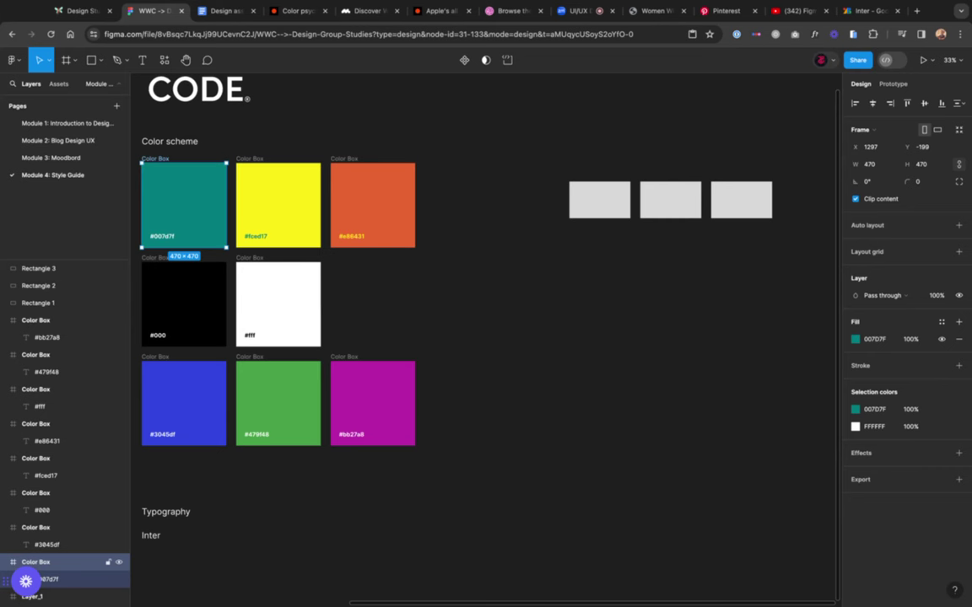
{"action": "key", "text": "super+a"}
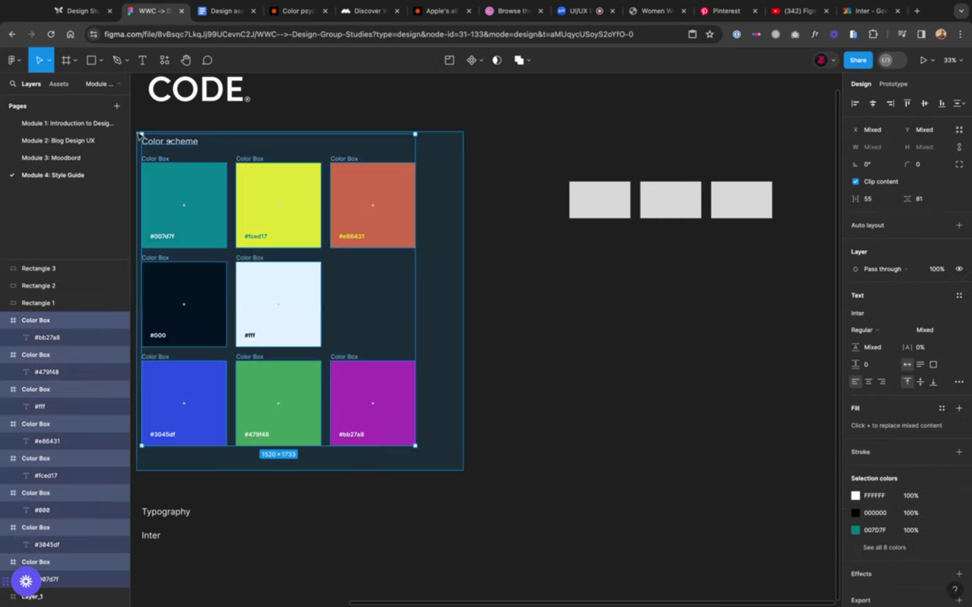
{"action": "left_click", "coordinate": [469, 421]}
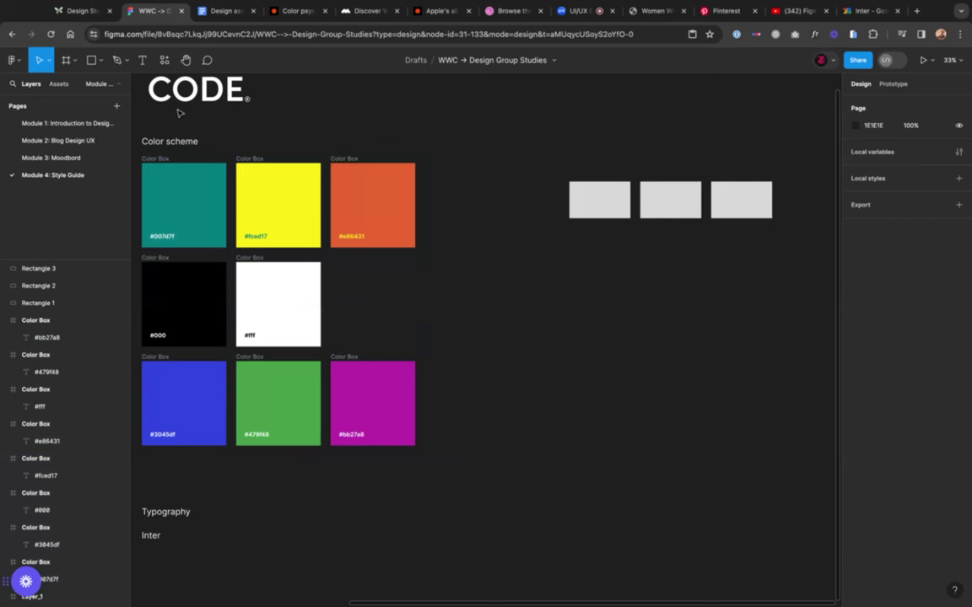
Step: Create a color style named Primary 1 from the teal #007d7f box's fill, with the description "This is the main brand color"
{"action": "left_click", "coordinate": [211, 185]}
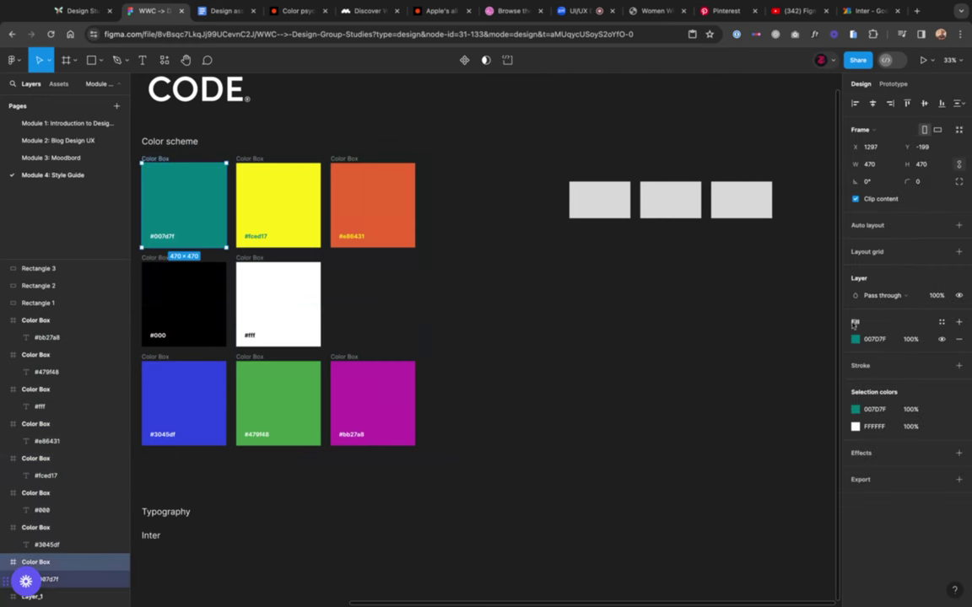
{"action": "left_click", "coordinate": [942, 322]}
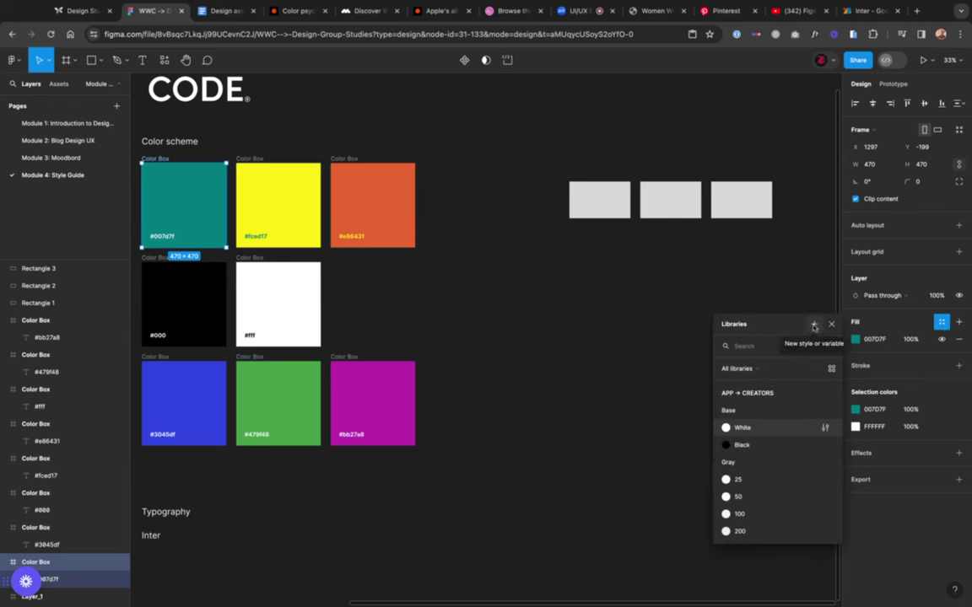
{"action": "left_click", "coordinate": [814, 326]}
{"action": "left_click", "coordinate": [814, 324]}
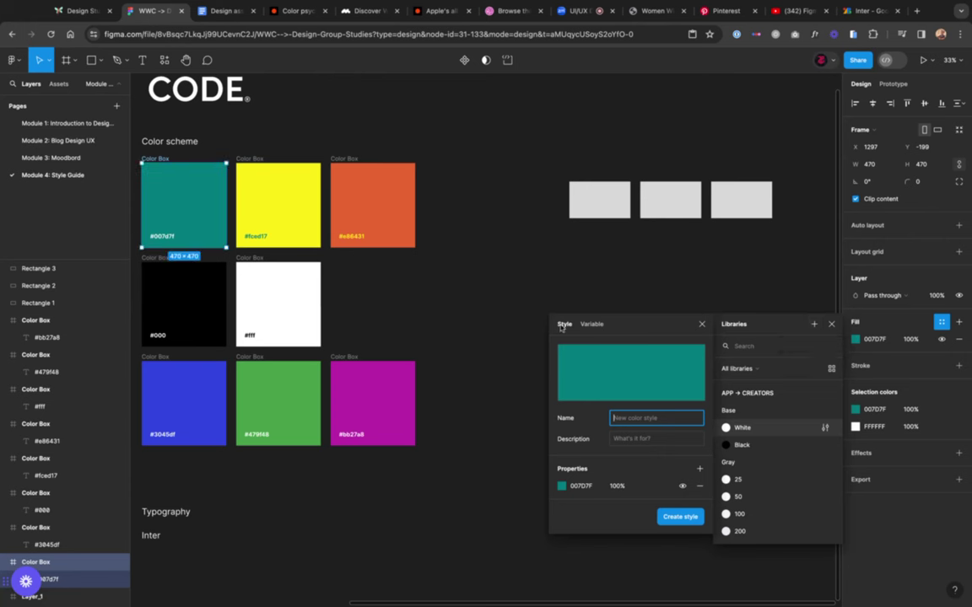
{"action": "left_click", "coordinate": [590, 325]}
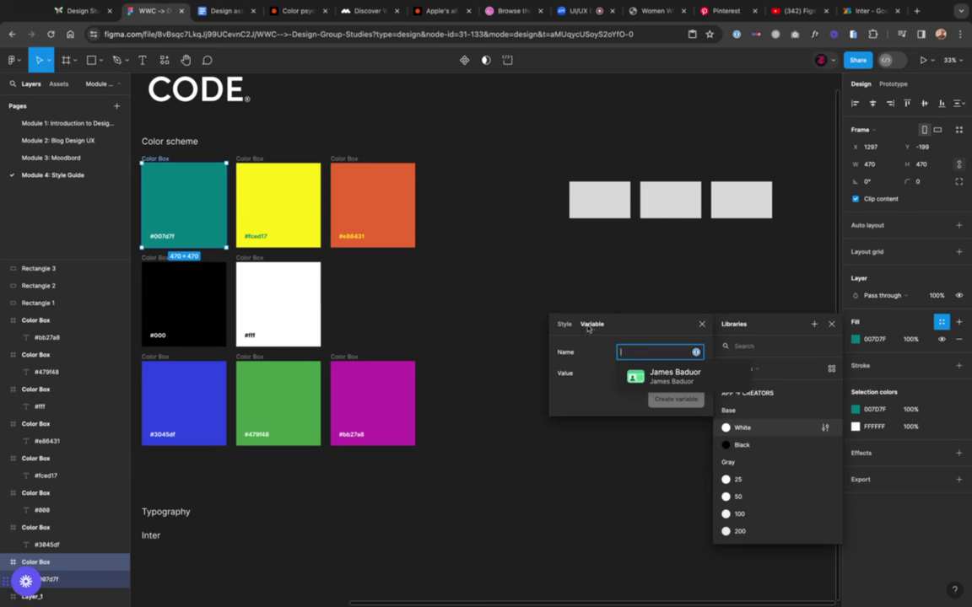
{"action": "left_click", "coordinate": [570, 328]}
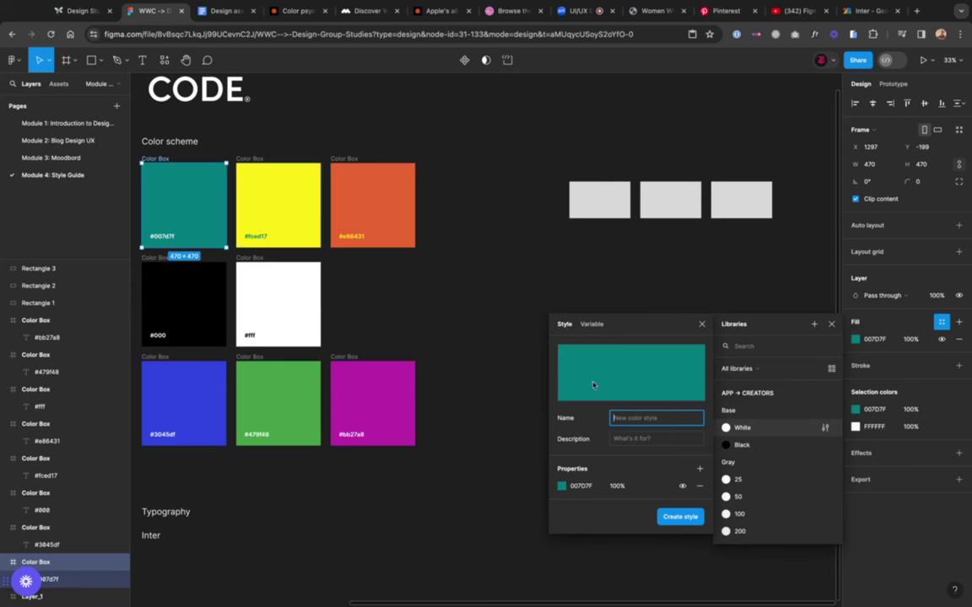
{"action": "type", "text": "Primary 1"}
{"action": "left_click", "coordinate": [635, 440]}
{"action": "type", "text": "This is hte m"}
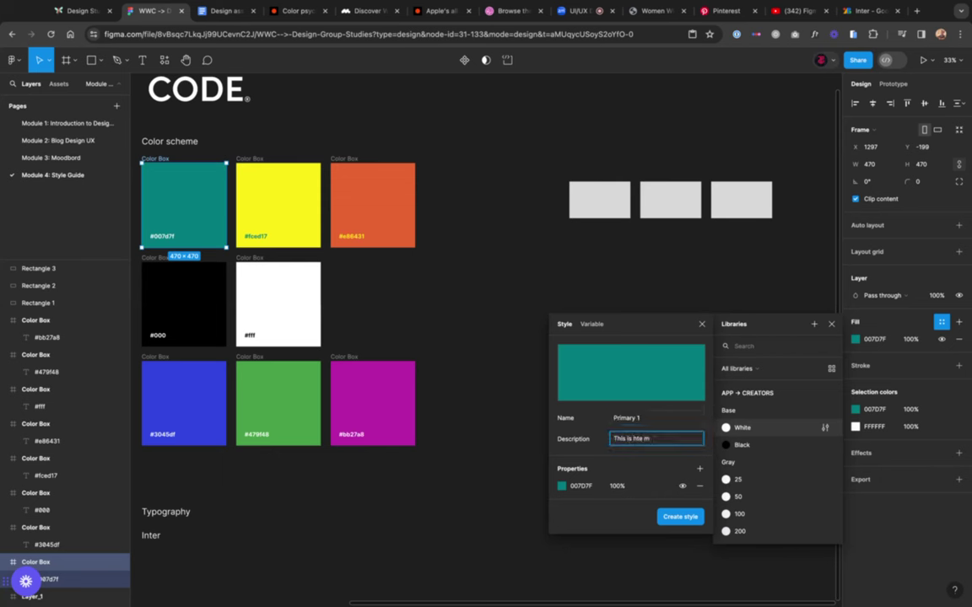
{"action": "type", "text": "ai the main brand color"}
{"action": "left_click", "coordinate": [678, 517]}
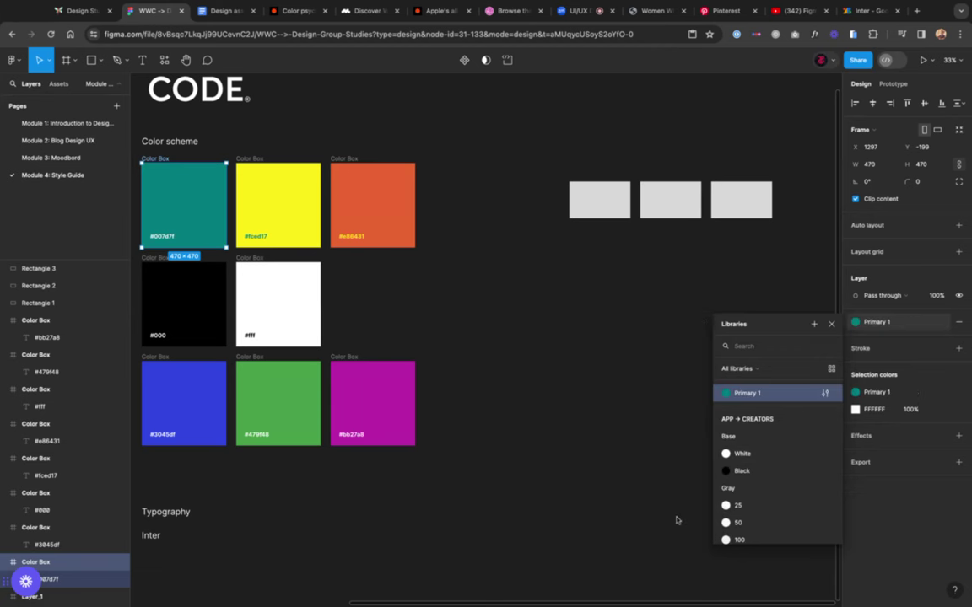
Step: Review the Primary 1 color style's name, description and color in its local style settings
{"action": "left_click", "coordinate": [641, 381]}
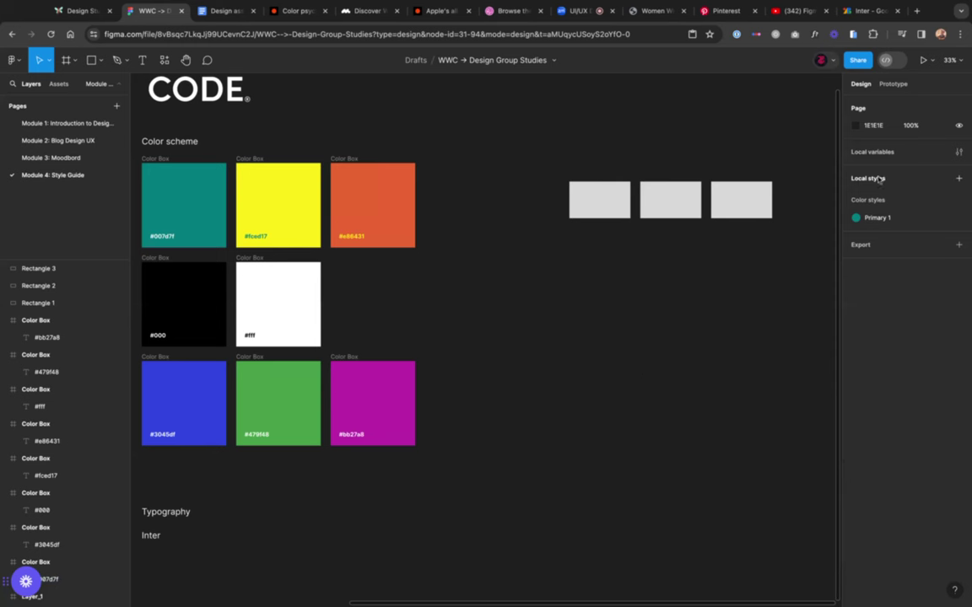
{"action": "left_click", "coordinate": [885, 219]}
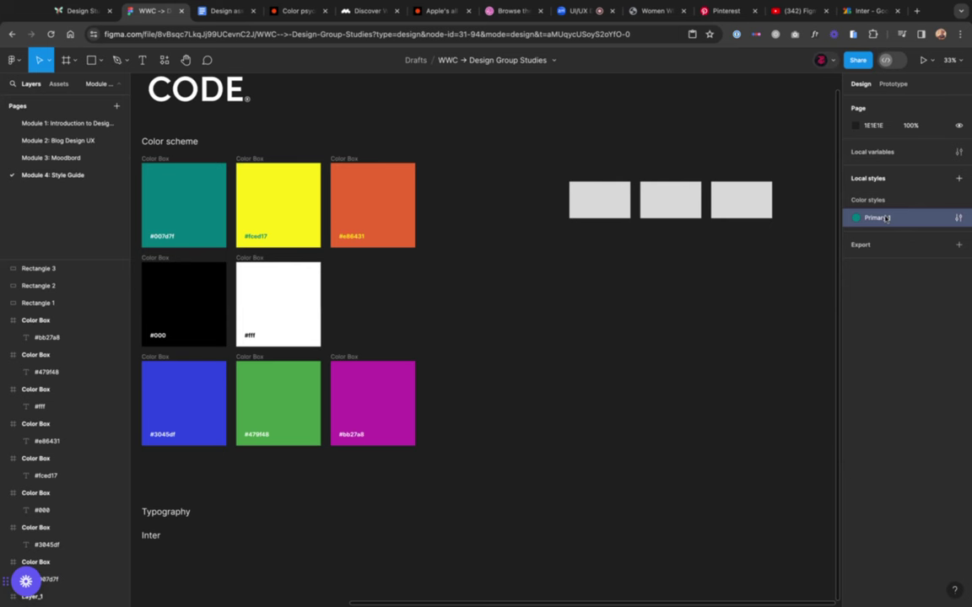
{"action": "left_click", "coordinate": [958, 218]}
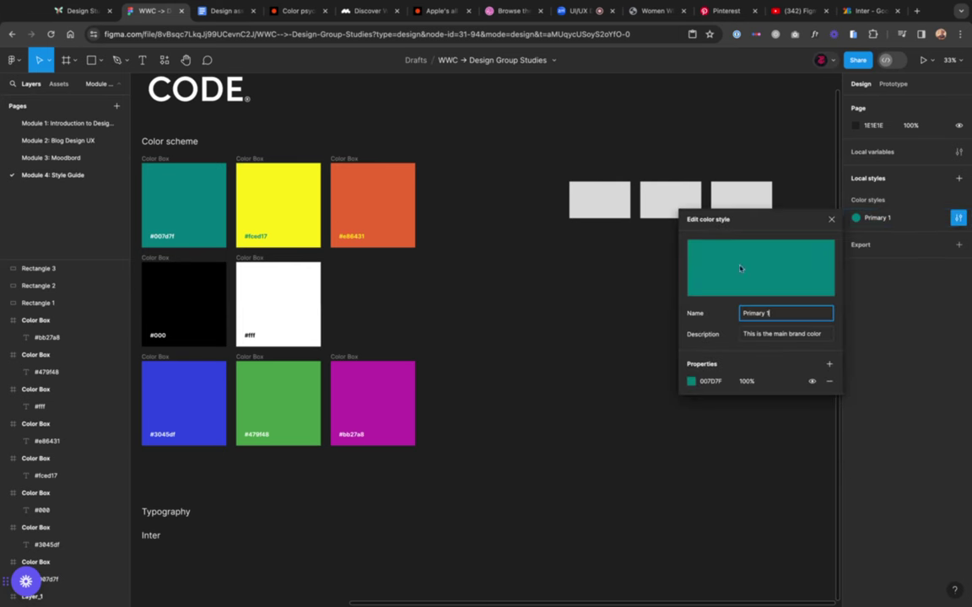
{"action": "left_click", "coordinate": [597, 313]}
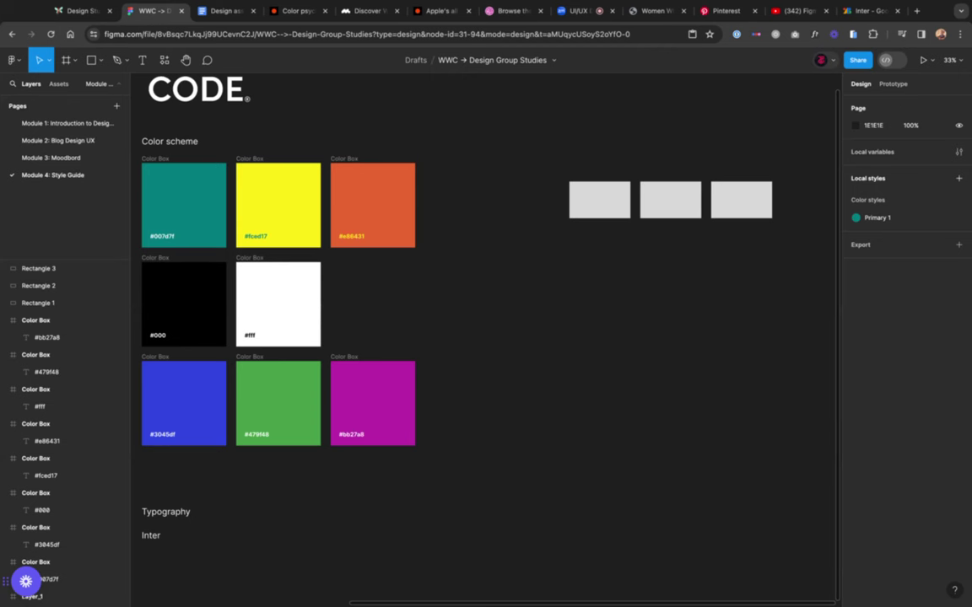
Step: Start a color style from the yellow #fced17 box's fill, named Primary 2 and described as "This is the secondary Colors of the brand"
{"action": "left_click", "coordinate": [263, 159]}
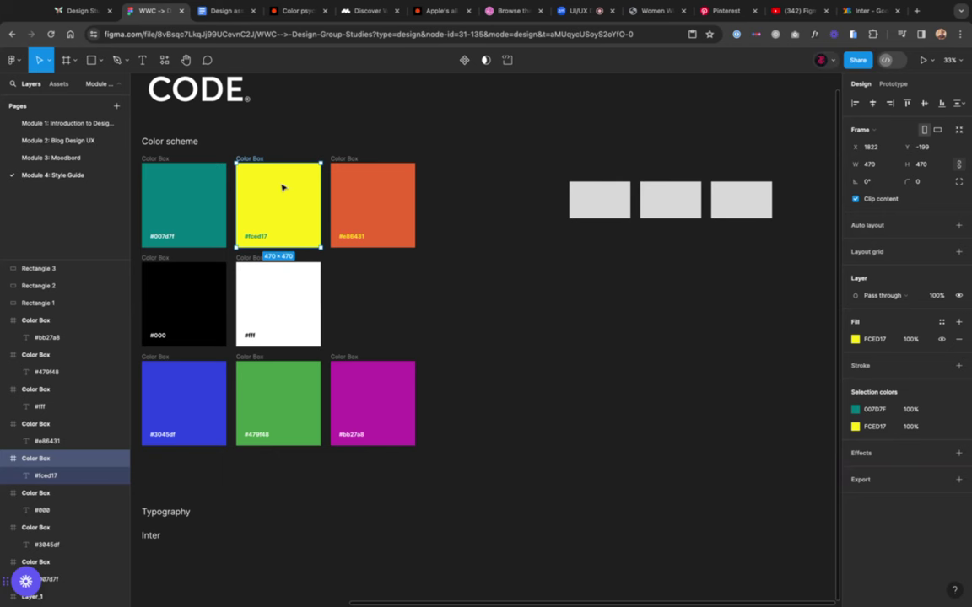
{"action": "left_click", "coordinate": [942, 322]}
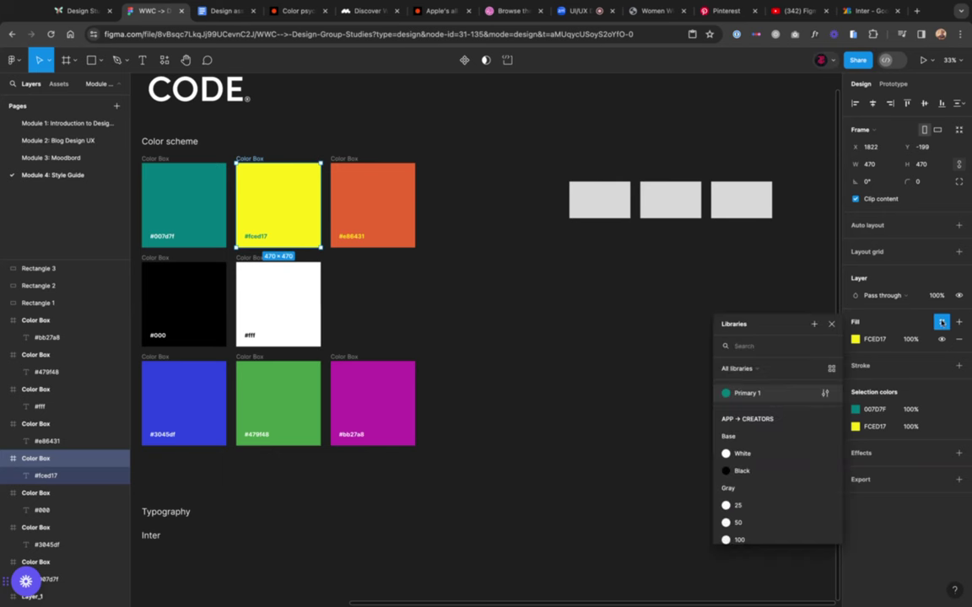
{"action": "left_click", "coordinate": [812, 325]}
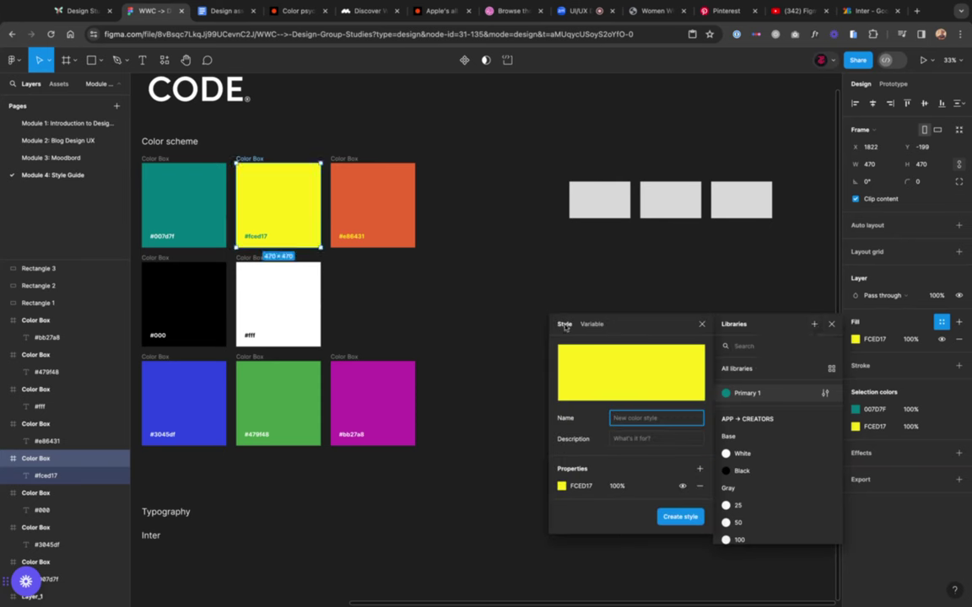
{"action": "type", "text": "Primary 2"}
{"action": "left_click", "coordinate": [654, 440]}
{"action": "type", "text": "Th"}
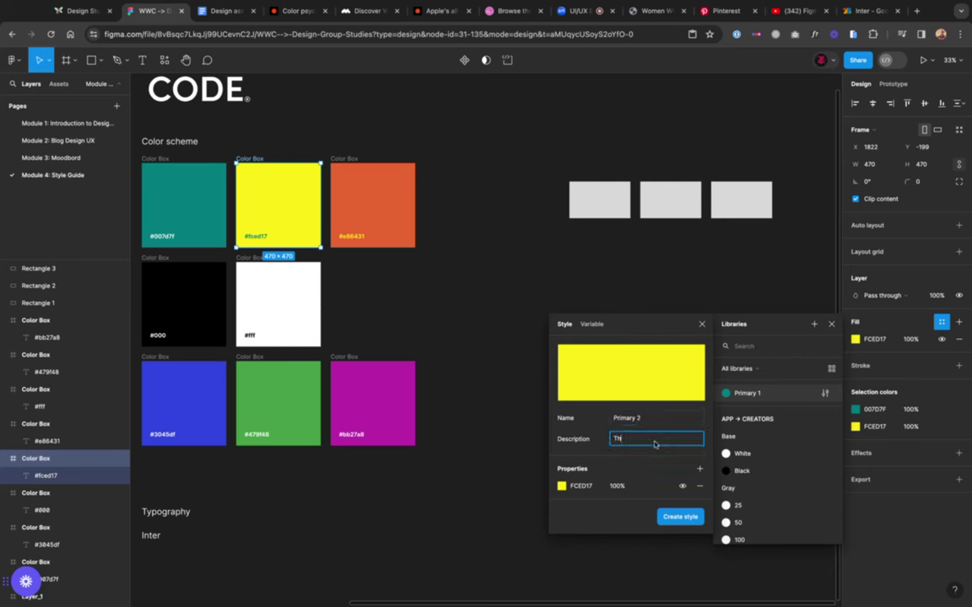
{"action": "type", "text": "is is the secondary Colors of the brand"}
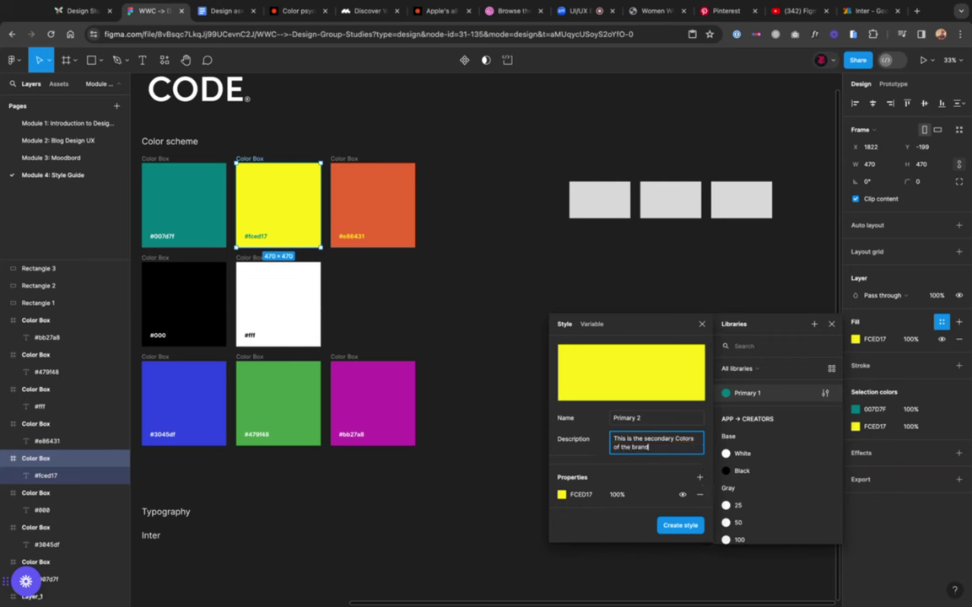
Step: Change the new yellow style's name to Secondary, lowercase "colors" in its description and create the style
{"action": "left_click", "coordinate": [646, 417]}
{"action": "type", "text": "Secondary"}
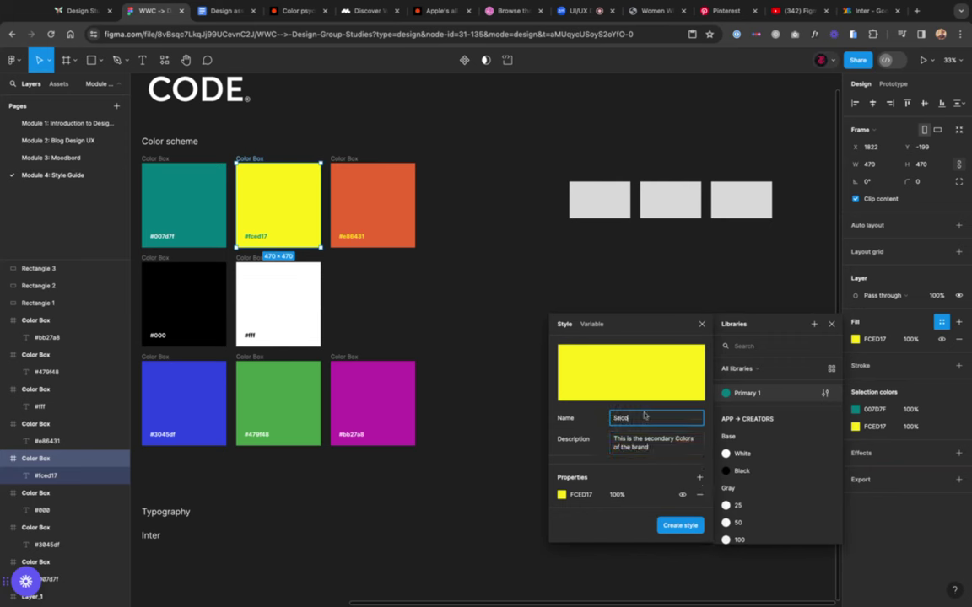
{"action": "left_click", "coordinate": [677, 438]}
{"action": "key", "text": "BackSpace"}
{"action": "type", "text": "c"}
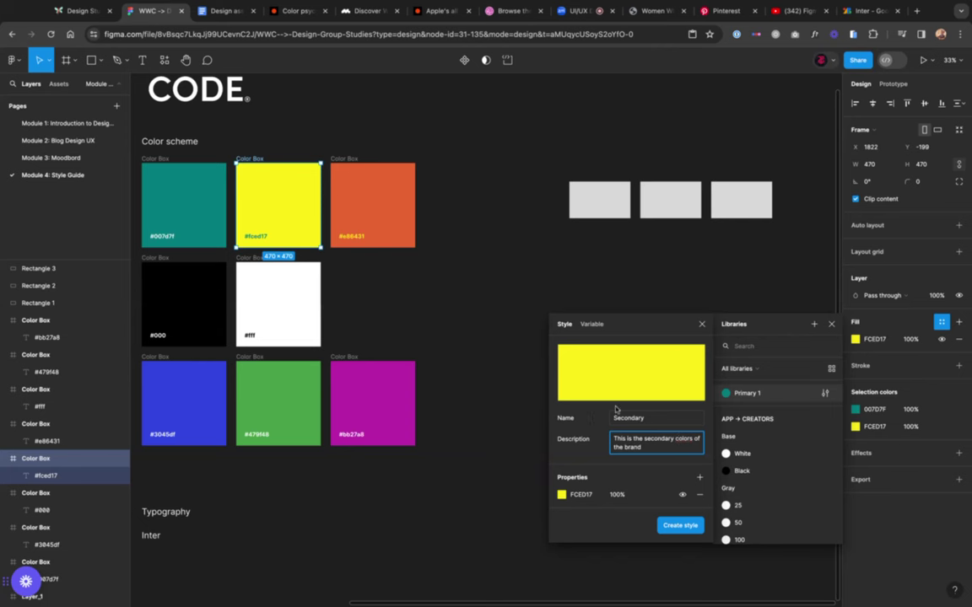
{"action": "left_click", "coordinate": [666, 526]}
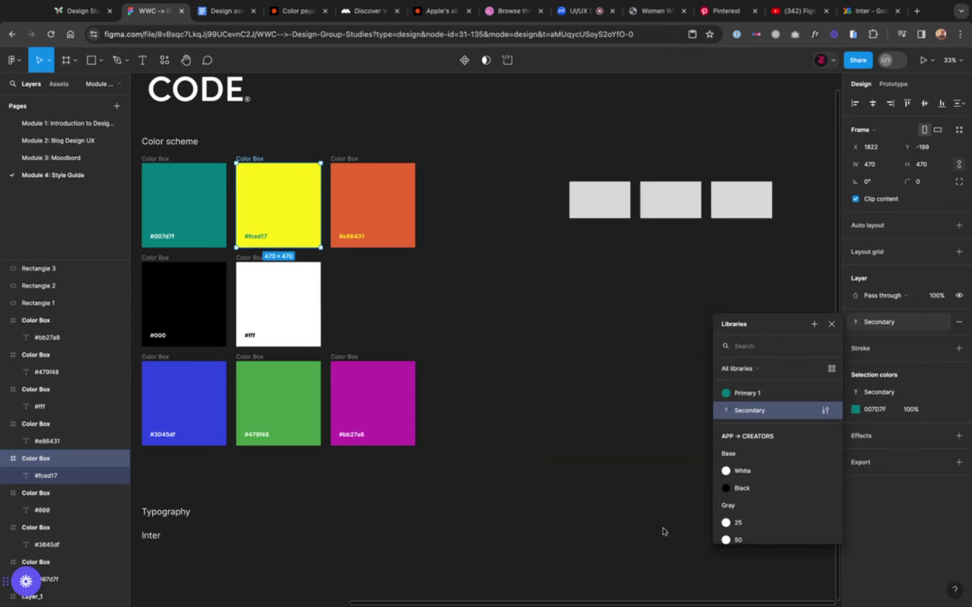
Step: Rename the local color style Primary 1 to Primary
{"action": "left_click", "coordinate": [641, 473]}
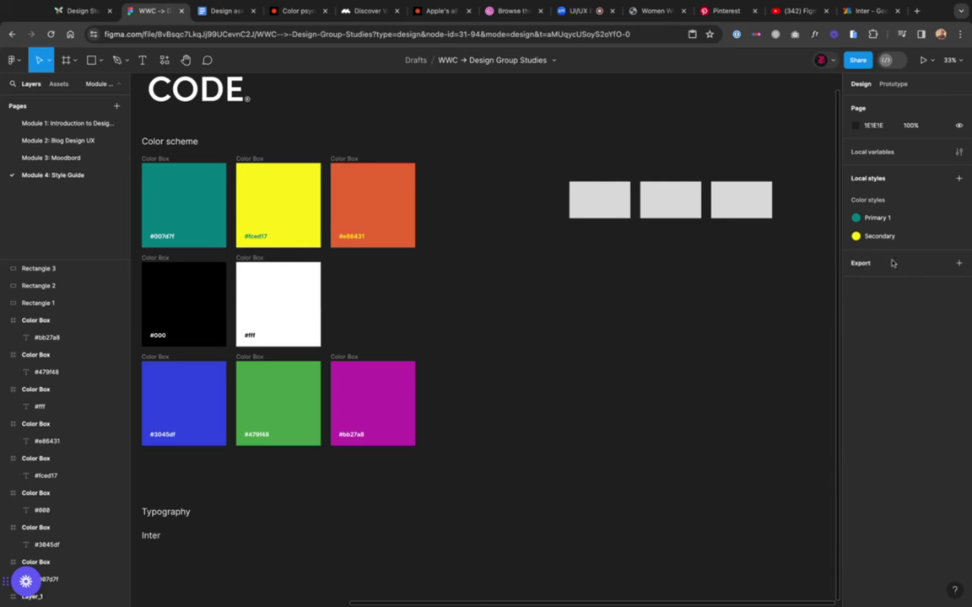
{"action": "double_click", "coordinate": [894, 218]}
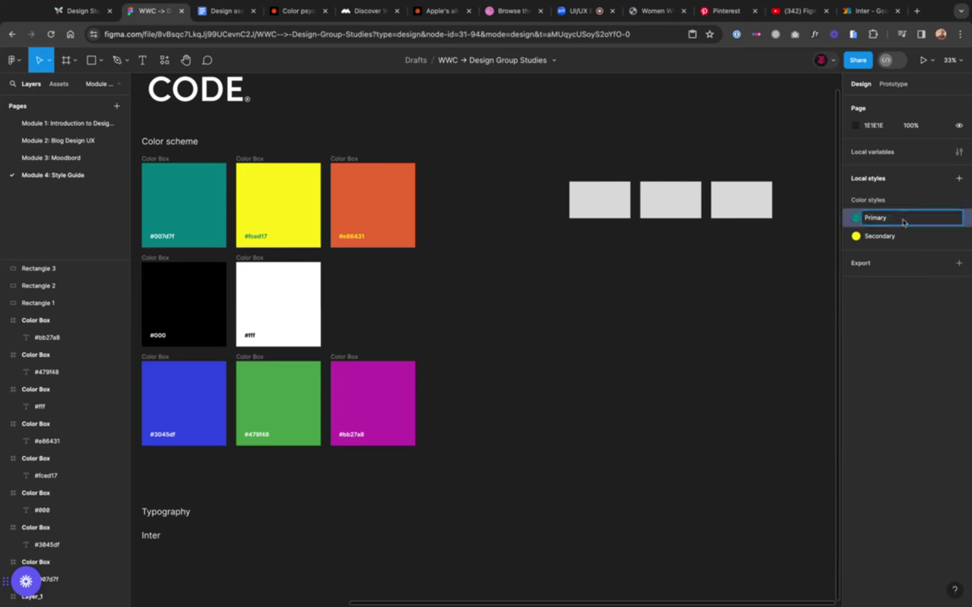
{"action": "left_click", "coordinate": [774, 272]}
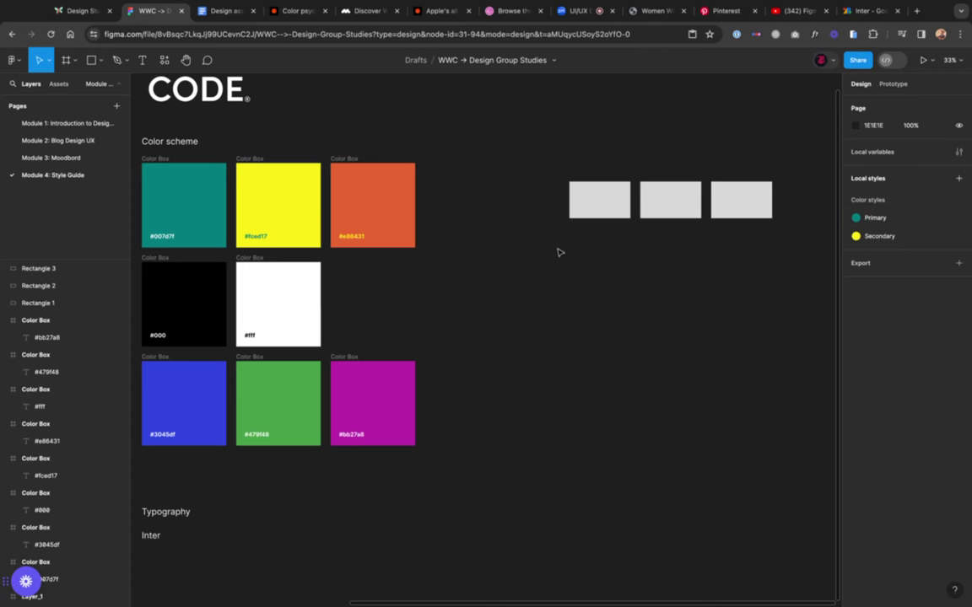
Step: Apply the Primary color style to the fill of the first rectangle in the row of three gray rectangles
{"action": "scroll", "coordinate": [558, 251], "scroll_direction": "right", "scroll_amount": 2}
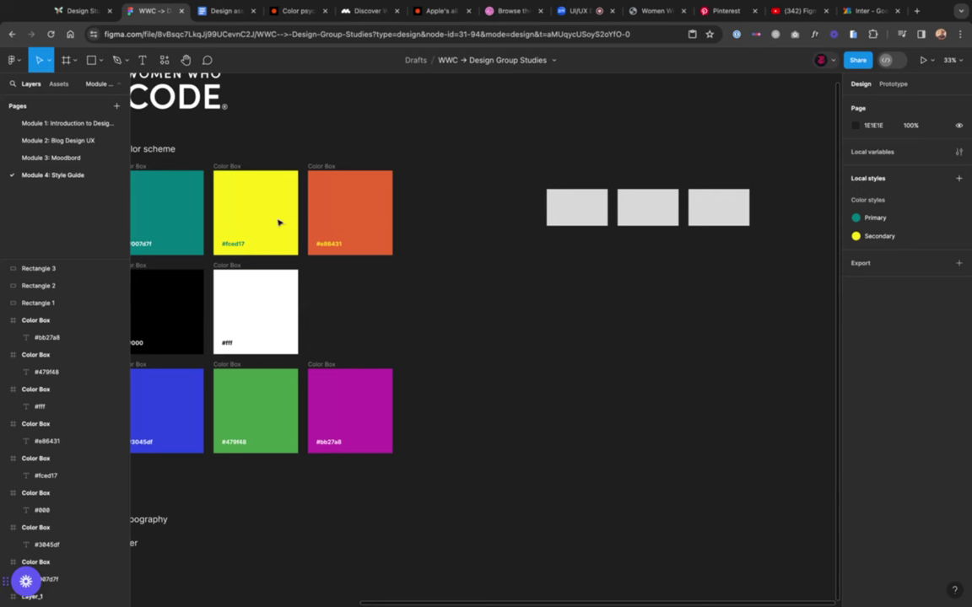
{"action": "scroll", "coordinate": [523, 173], "scroll_direction": "right", "scroll_amount": 8}
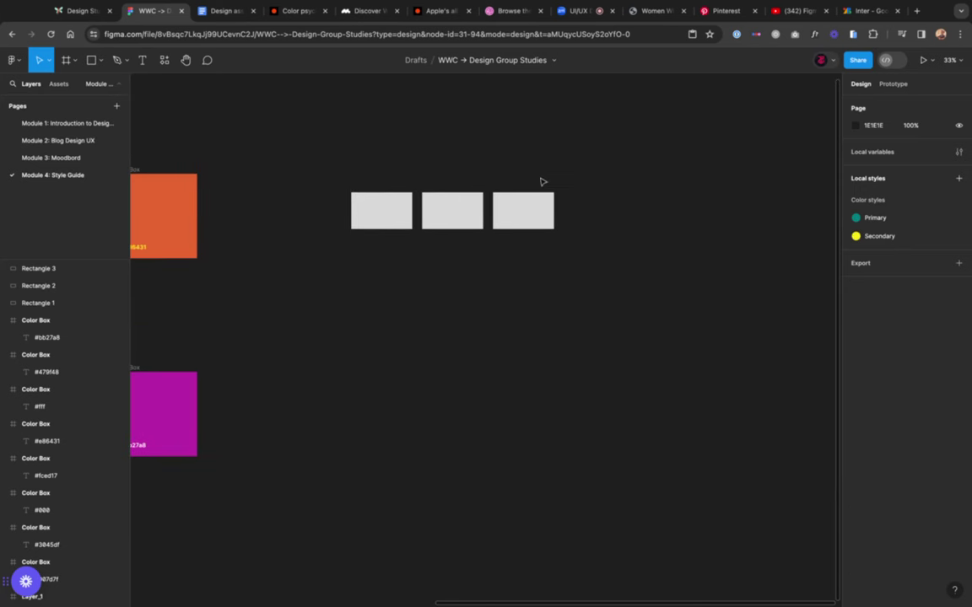
{"action": "scroll", "coordinate": [408, 179], "scroll_direction": "up", "scroll_amount": 5}
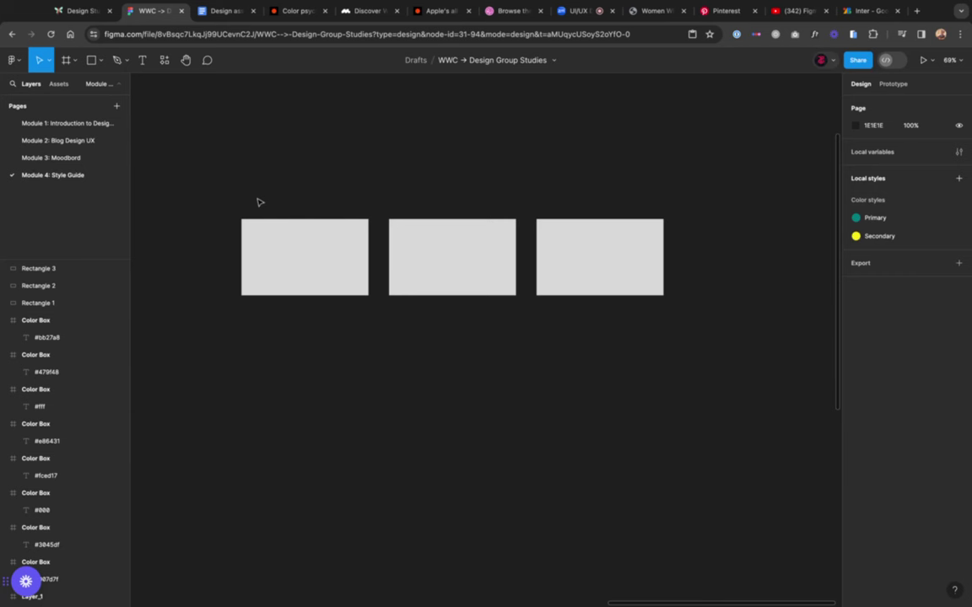
{"action": "left_click", "coordinate": [282, 255]}
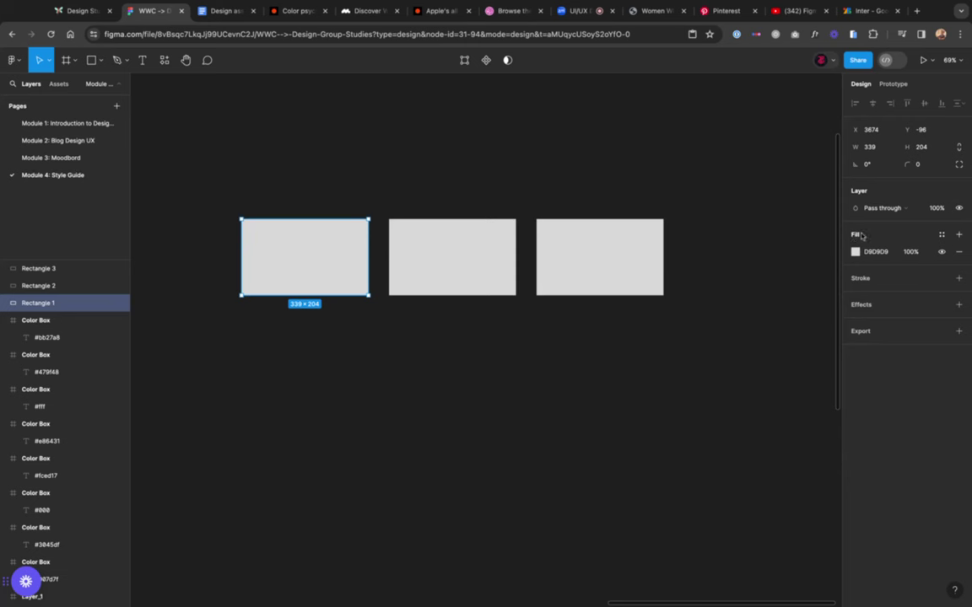
{"action": "left_click", "coordinate": [944, 236]}
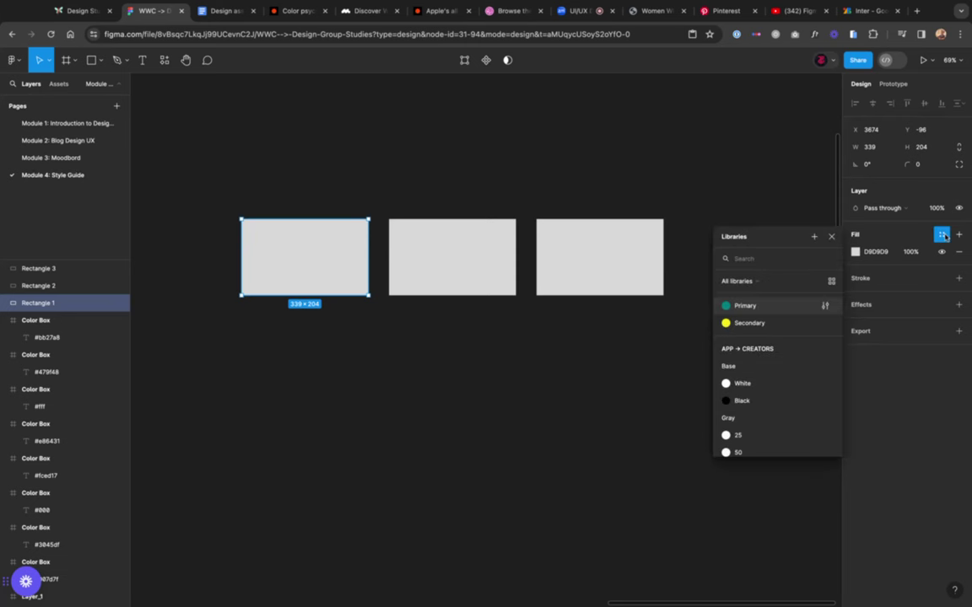
{"action": "left_click", "coordinate": [744, 306]}
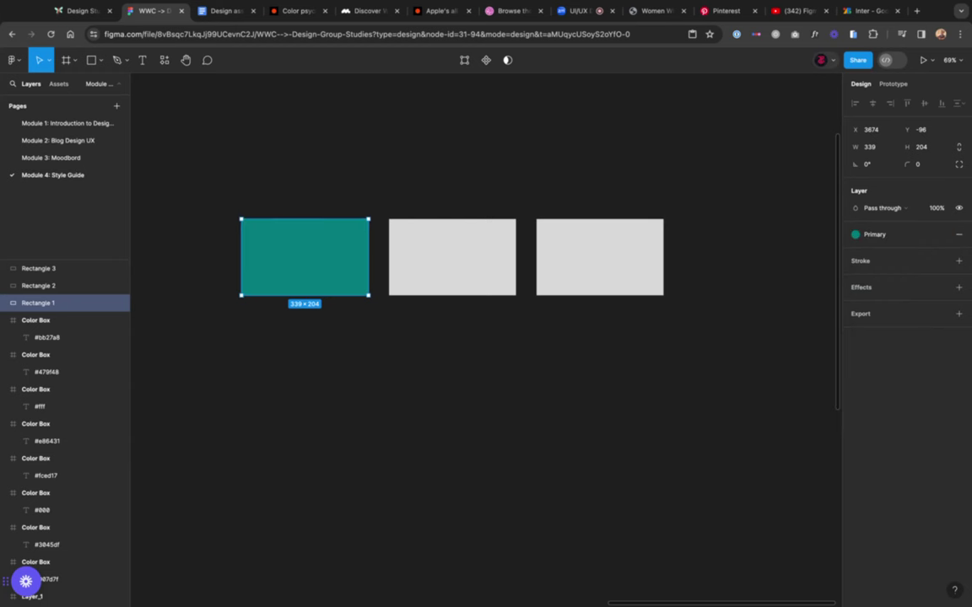
Step: Apply the Secondary color style to the middle rectangle's fill
{"action": "left_click", "coordinate": [476, 273]}
{"action": "left_click", "coordinate": [940, 235]}
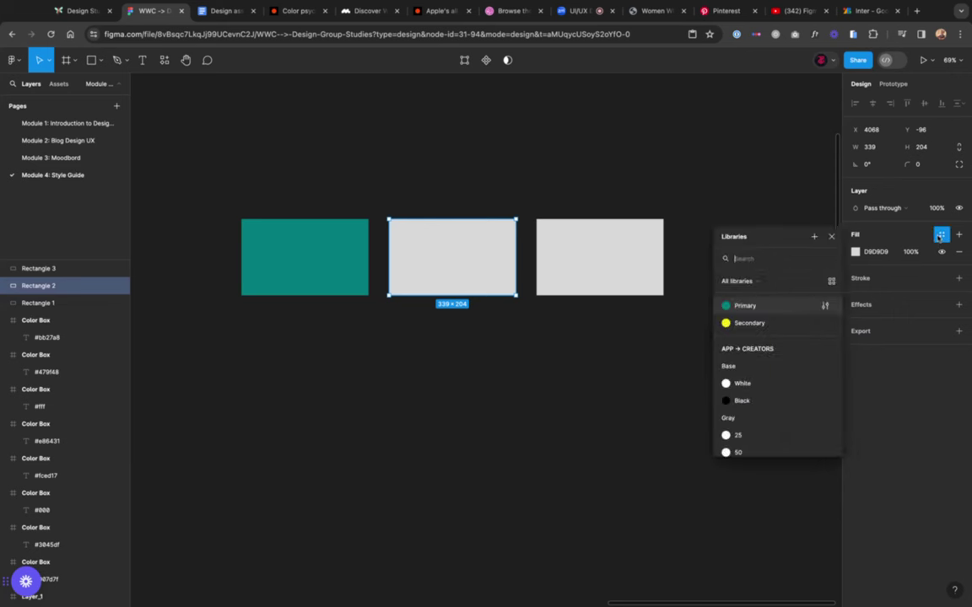
{"action": "left_click", "coordinate": [766, 325]}
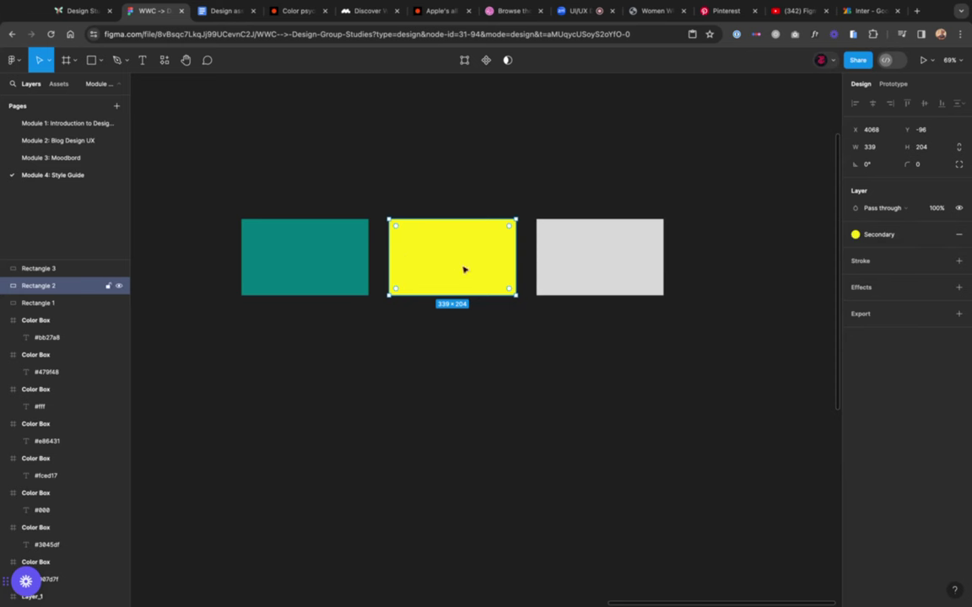
{"action": "scroll", "coordinate": [559, 255], "scroll_direction": "left", "scroll_amount": 10}
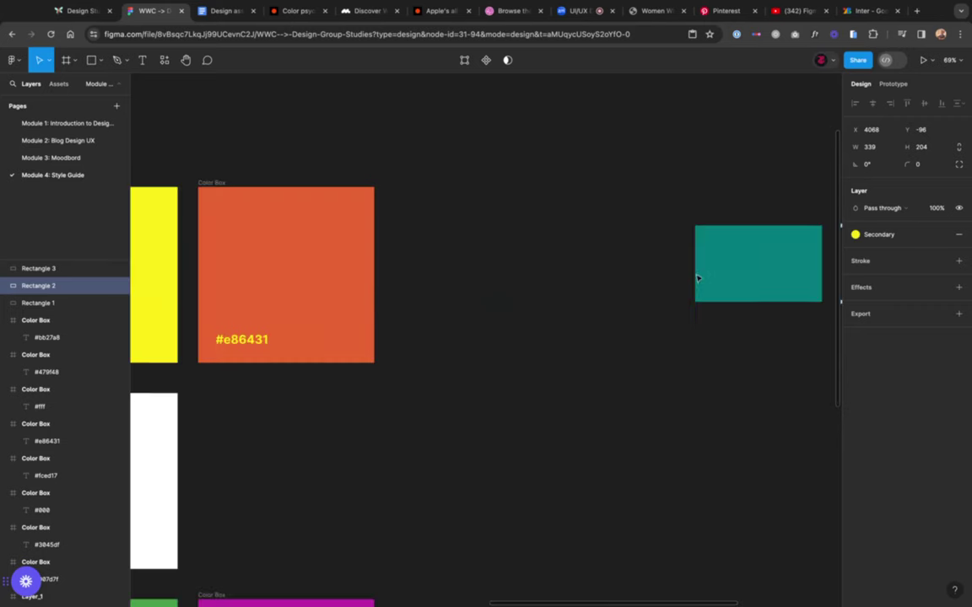
{"action": "left_click", "coordinate": [571, 344]}
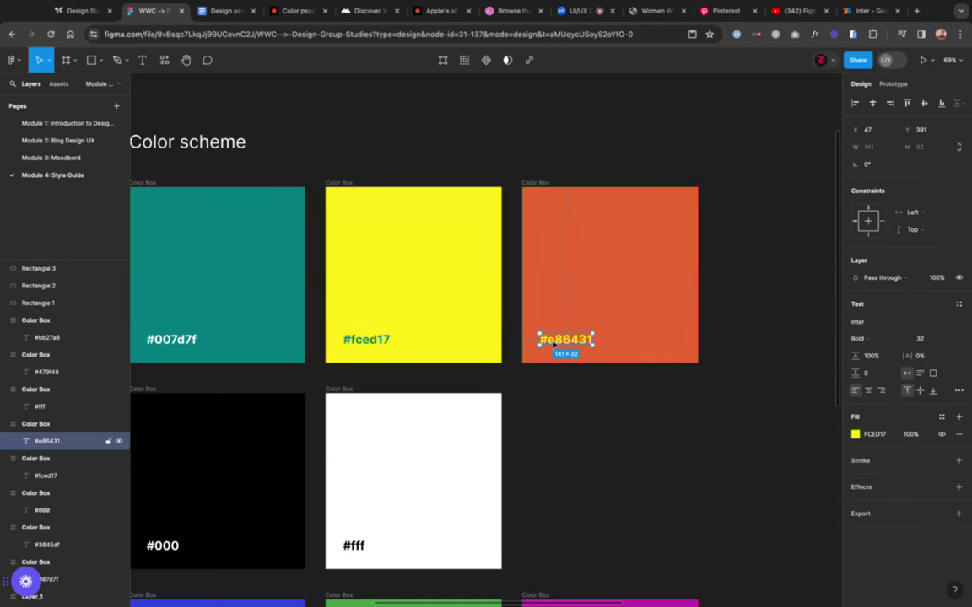
{"action": "scroll", "coordinate": [557, 345], "scroll_direction": "right", "scroll_amount": 10}
Step: Duplicate the middle yellow rectangle three times, placing one copy below it, one far beside that copy, and one further below
{"action": "left_click", "coordinate": [480, 277]}
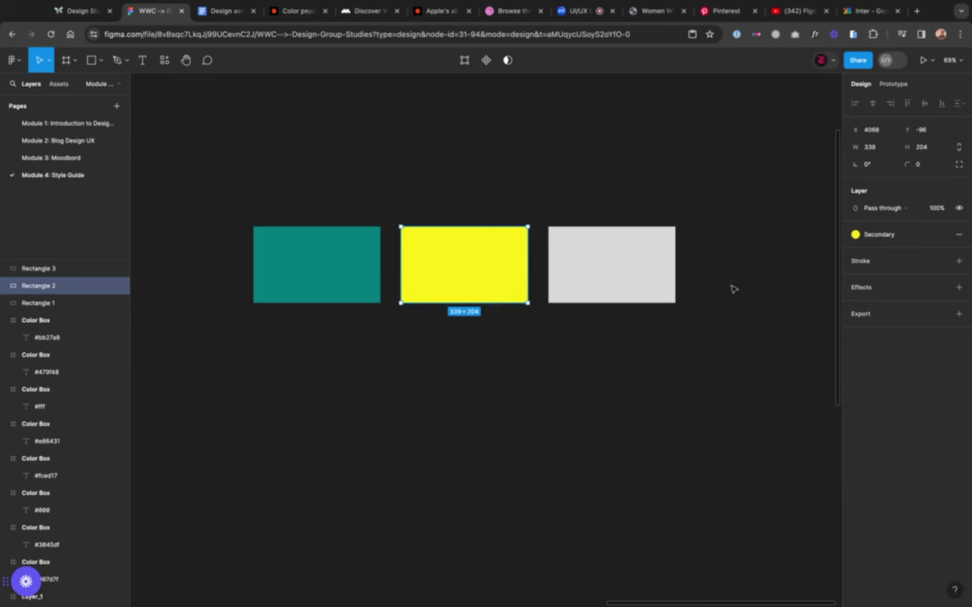
{"action": "scroll", "coordinate": [542, 301], "scroll_direction": "down", "scroll_amount": 5}
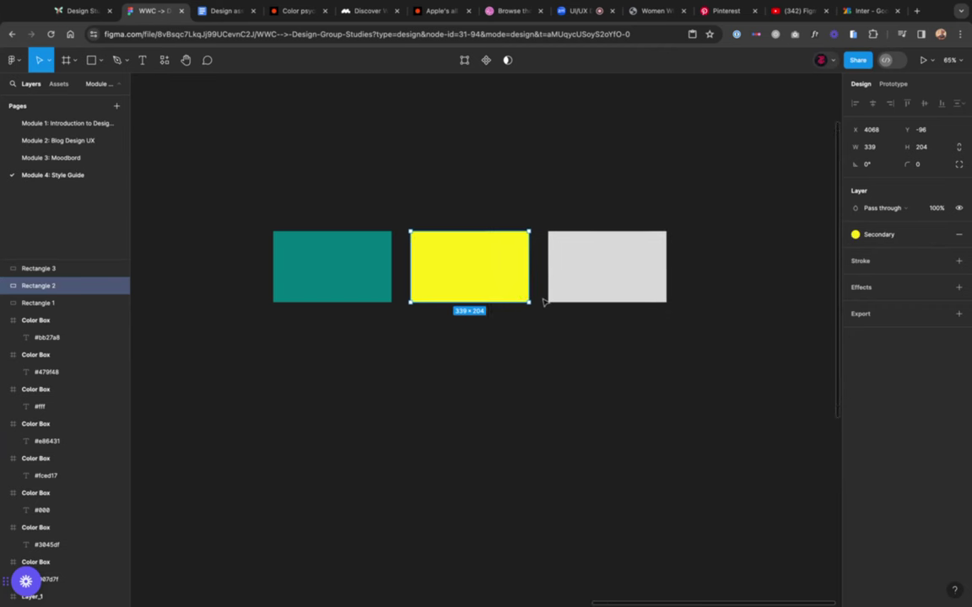
{"action": "left_click_drag", "start_coordinate": [493, 243], "coordinate": [778, 362]}
{"action": "key", "text": "ctrl+d"}
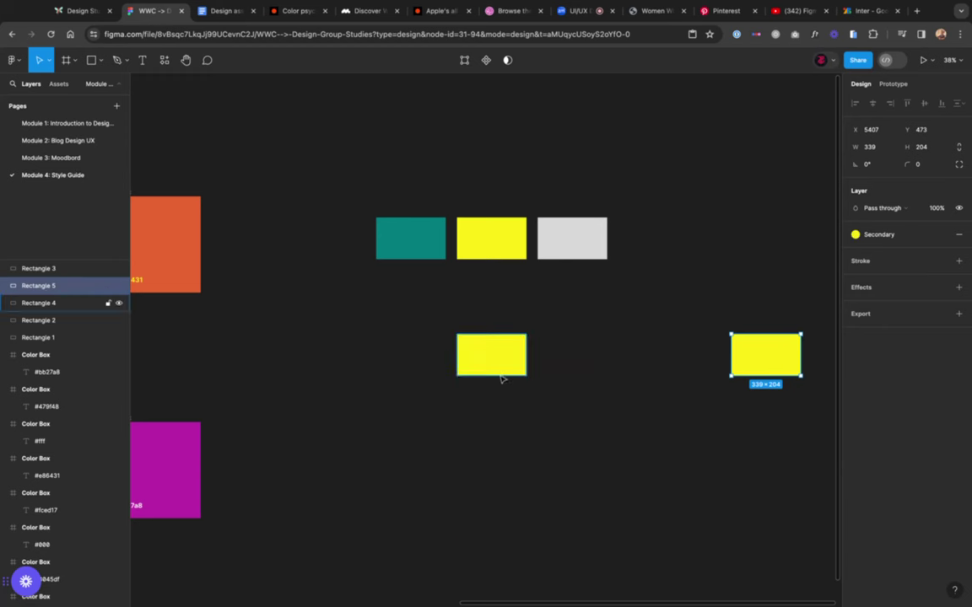
{"action": "left_click_drag", "start_coordinate": [502, 377], "coordinate": [504, 541]}
{"action": "left_click", "coordinate": [558, 493]}
{"action": "scroll", "coordinate": [557, 491], "scroll_direction": "right", "scroll_amount": 3}
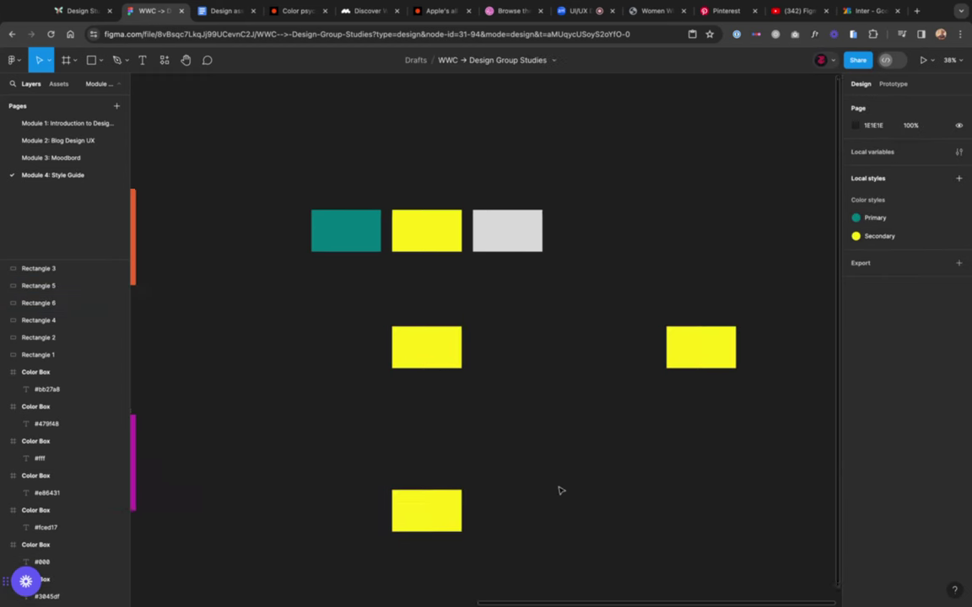
{"action": "scroll", "coordinate": [558, 491], "scroll_direction": "up", "scroll_amount": 3}
{"action": "scroll", "coordinate": [560, 490], "scroll_direction": "down", "scroll_amount": 1}
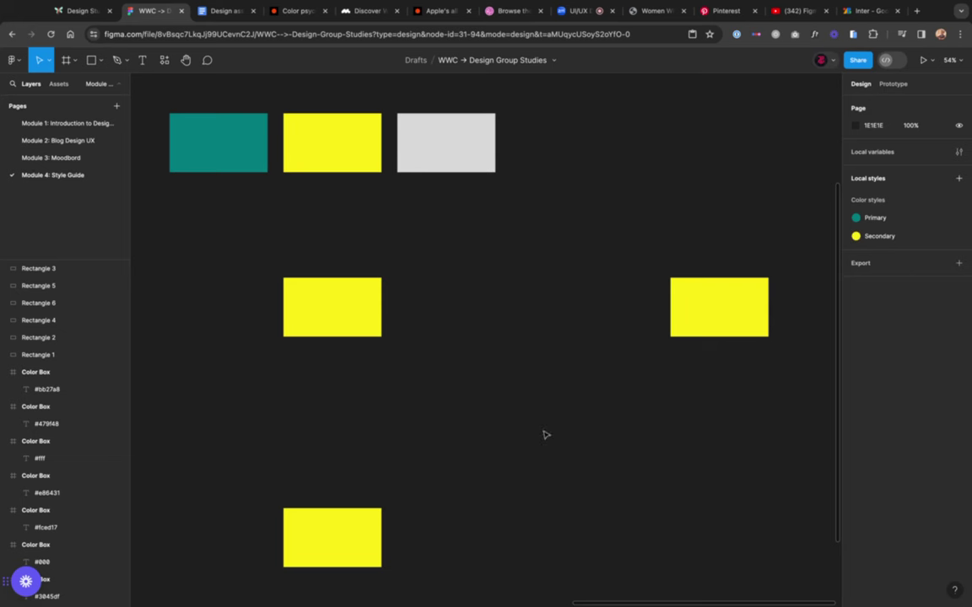
Step: Add another copy of the yellow rectangle on the left side of the lower row, at about X 3322, Y 462
{"action": "left_click", "coordinate": [371, 151]}
{"action": "left_click", "coordinate": [376, 308]}
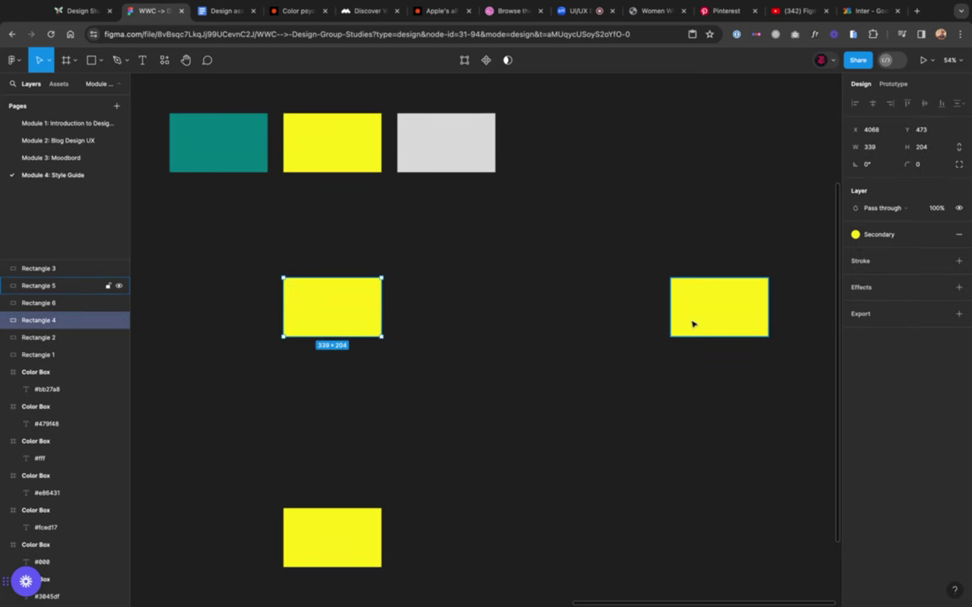
{"action": "scroll", "coordinate": [691, 323], "scroll_direction": "left", "scroll_amount": 10}
{"action": "scroll", "coordinate": [692, 275], "scroll_direction": "right", "scroll_amount": 2}
{"action": "left_click_drag", "start_coordinate": [713, 143], "coordinate": [464, 275], "text": "alt"}
{"action": "scroll", "coordinate": [463, 274], "scroll_direction": "right", "scroll_amount": 5}
{"action": "mouse_move", "coordinate": [248, 261]}
{"action": "left_mouse_down"}
{"action": "mouse_move", "coordinate": [236, 279]}
{"action": "mouse_move", "coordinate": [236, 268]}
{"action": "left_mouse_up"}
{"action": "scroll", "coordinate": [271, 308], "scroll_direction": "left", "scroll_amount": 3}
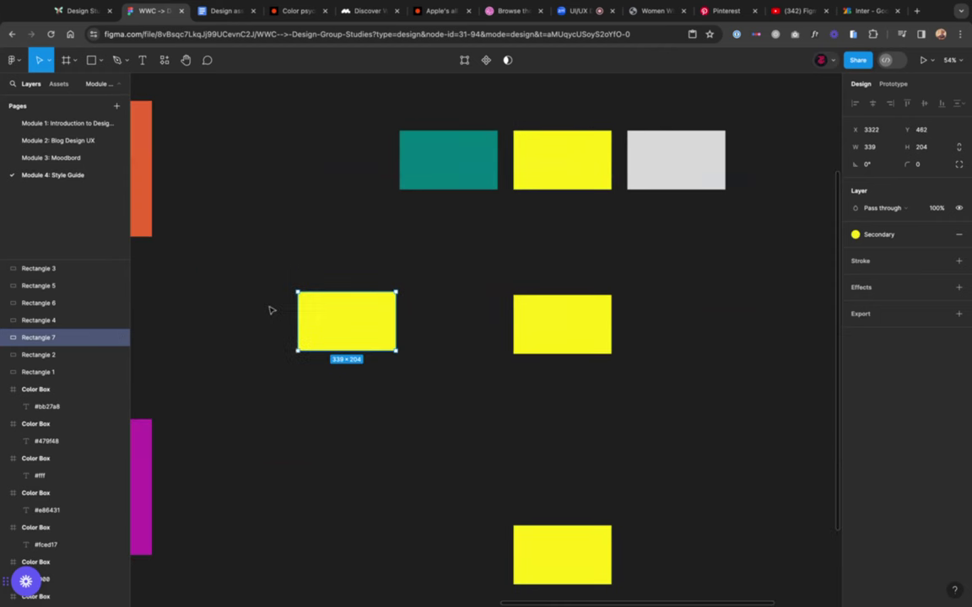
Step: Fill the left copy with plain FCED17 sampled from a neighboring yellow rectangle and align it with the lower row at X 3335, Y 473
{"action": "key", "text": "i"}
{"action": "left_click", "coordinate": [520, 315]}
{"action": "left_click_drag", "start_coordinate": [373, 323], "coordinate": [378, 325]}
{"action": "left_click", "coordinate": [501, 260]}
Step: Move the far right yellow rectangle closer to the middle one, to about X 4861, and check the yellow rectangles' fills
{"action": "scroll", "coordinate": [501, 260], "scroll_direction": "right", "scroll_amount": 4}
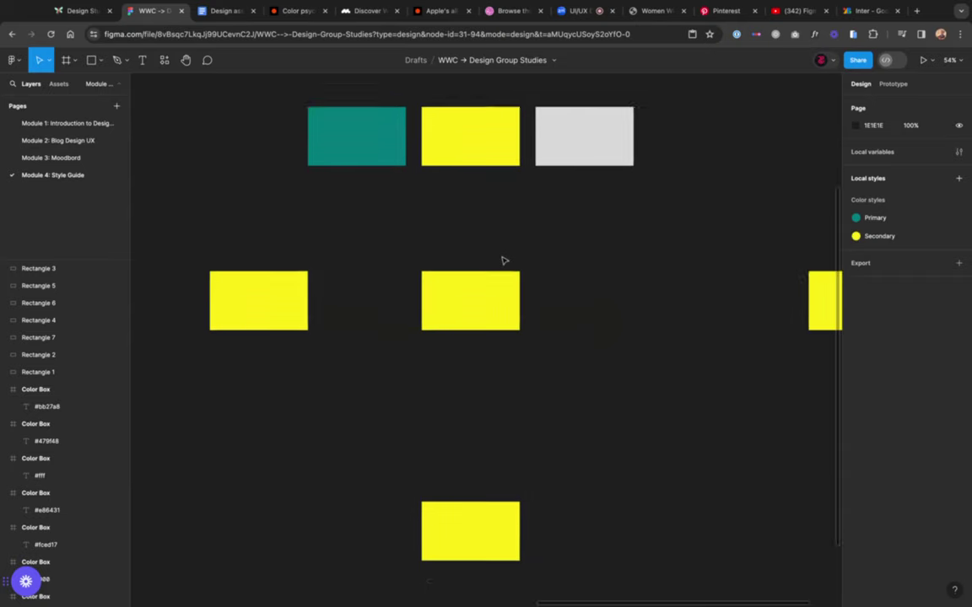
{"action": "left_click_drag", "start_coordinate": [750, 304], "coordinate": [594, 303]}
{"action": "scroll", "coordinate": [598, 304], "scroll_direction": "left", "scroll_amount": 3}
{"action": "left_click", "coordinate": [279, 302]}
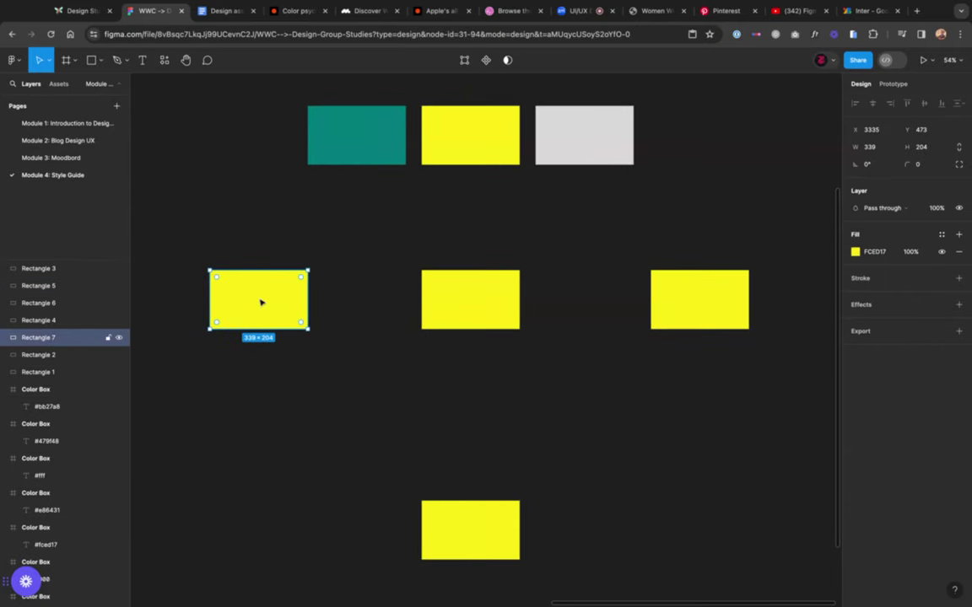
{"action": "left_click", "coordinate": [492, 152]}
{"action": "left_click", "coordinate": [467, 299]}
{"action": "left_click", "coordinate": [670, 309]}
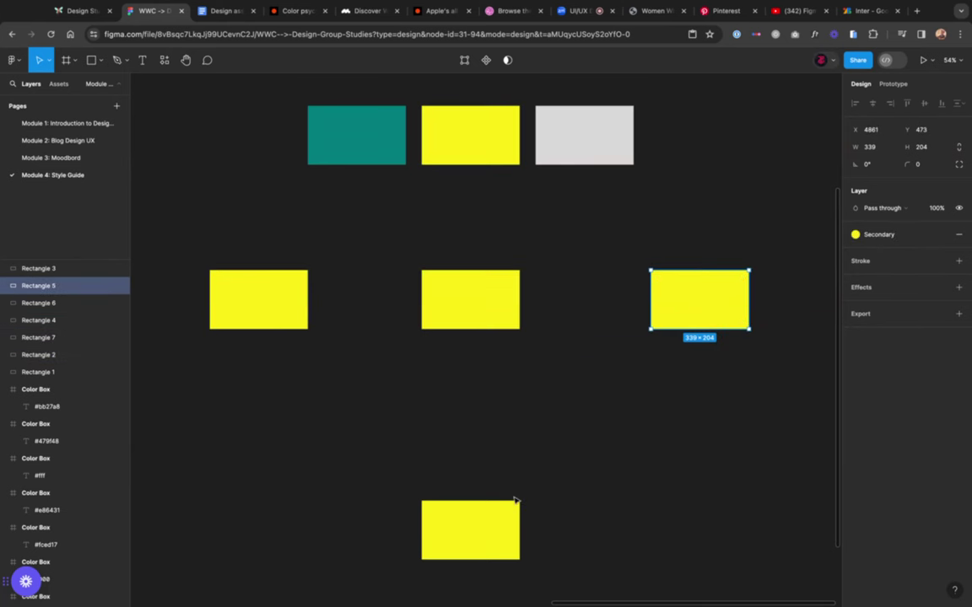
Step: Make the bottom yellow rectangle taller, about 339 × 356, and place it at about Y 1055
{"action": "left_click", "coordinate": [487, 510]}
{"action": "key", "text": "super+shift+Down"}
{"action": "key", "text": "super+shift+Down"}
{"action": "key", "text": "super+shift+Down"}
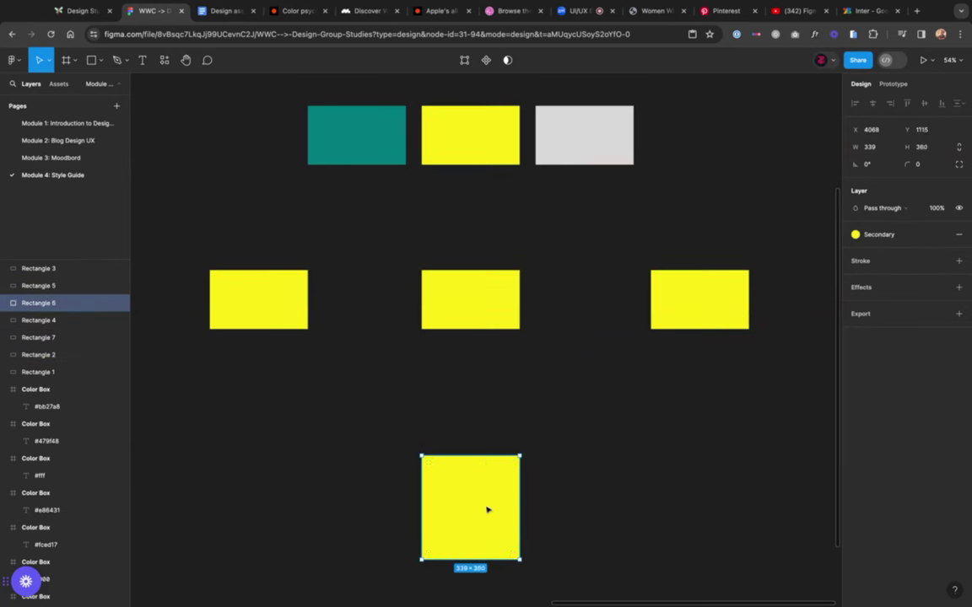
{"action": "left_click", "coordinate": [585, 443]}
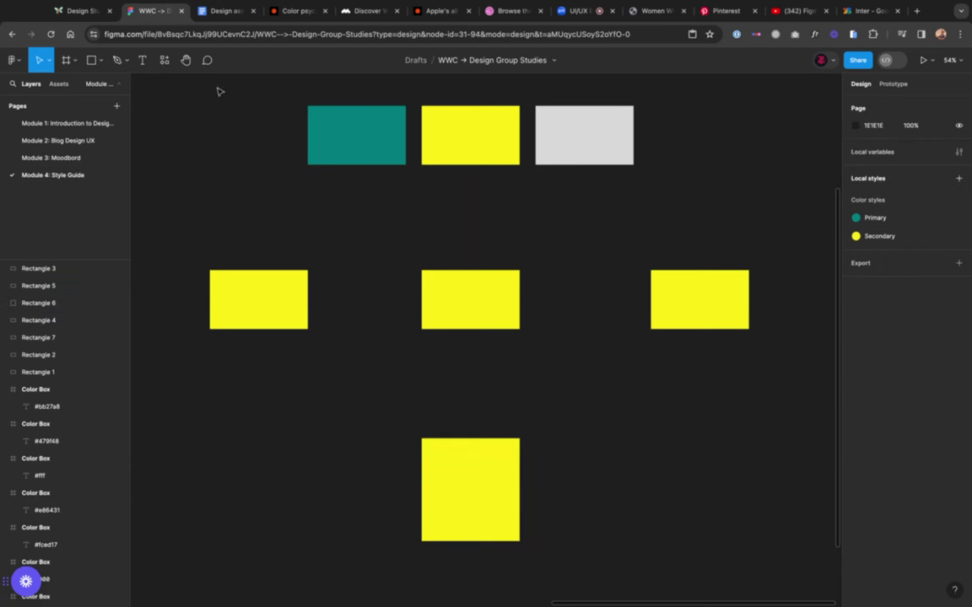
Step: Examine which color styles the rectangles use, first for all of them together and then for the yellow ones individually
{"action": "left_click_drag", "start_coordinate": [215, 89], "coordinate": [748, 532]}
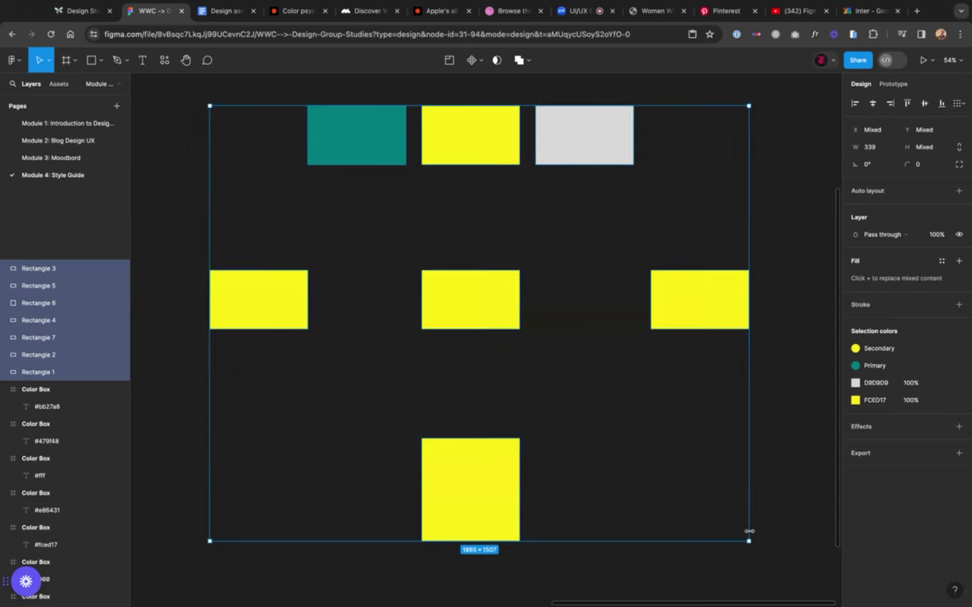
{"action": "left_click", "coordinate": [641, 398]}
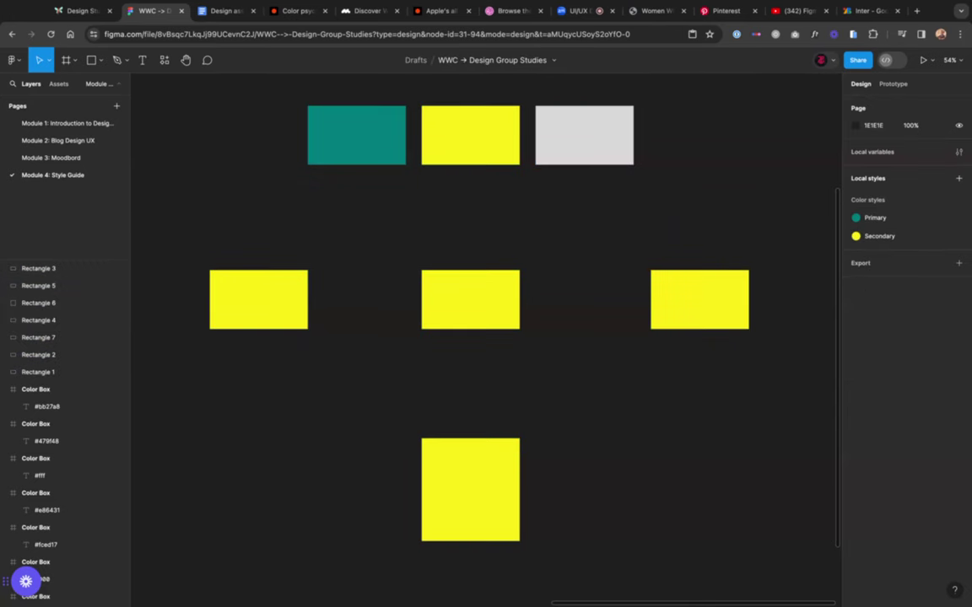
{"action": "left_click", "coordinate": [469, 310]}
{"action": "left_click", "coordinate": [475, 191]}
{"action": "left_click", "coordinate": [472, 156]}
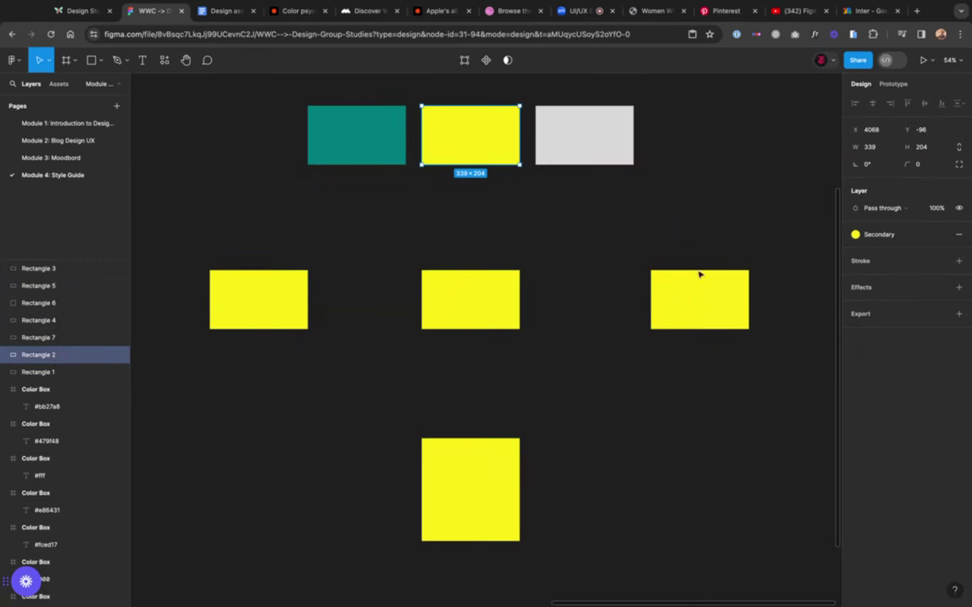
{"action": "left_click", "coordinate": [733, 317]}
{"action": "left_click", "coordinate": [470, 523]}
{"action": "left_click", "coordinate": [482, 314]}
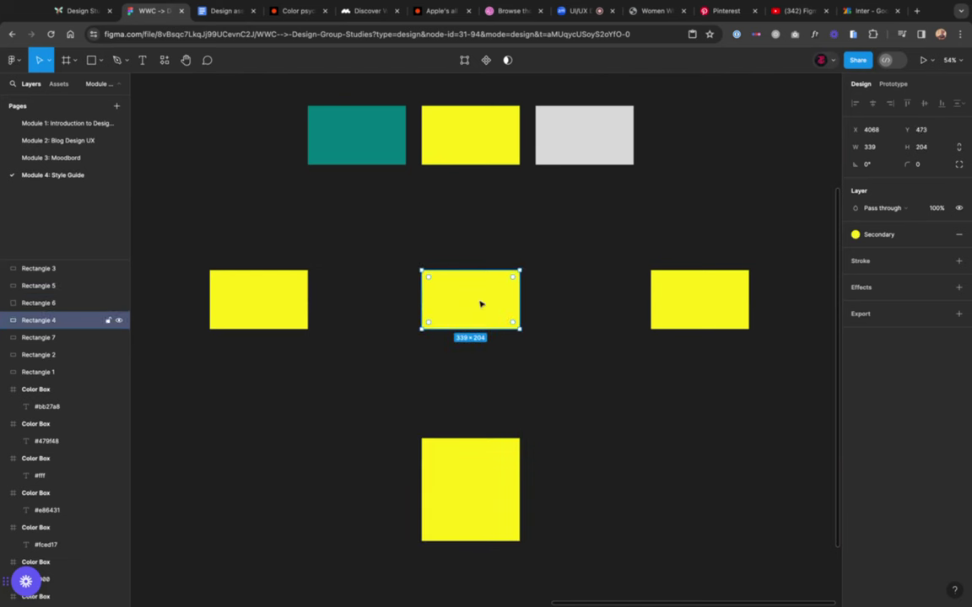
{"action": "left_click", "coordinate": [508, 228]}
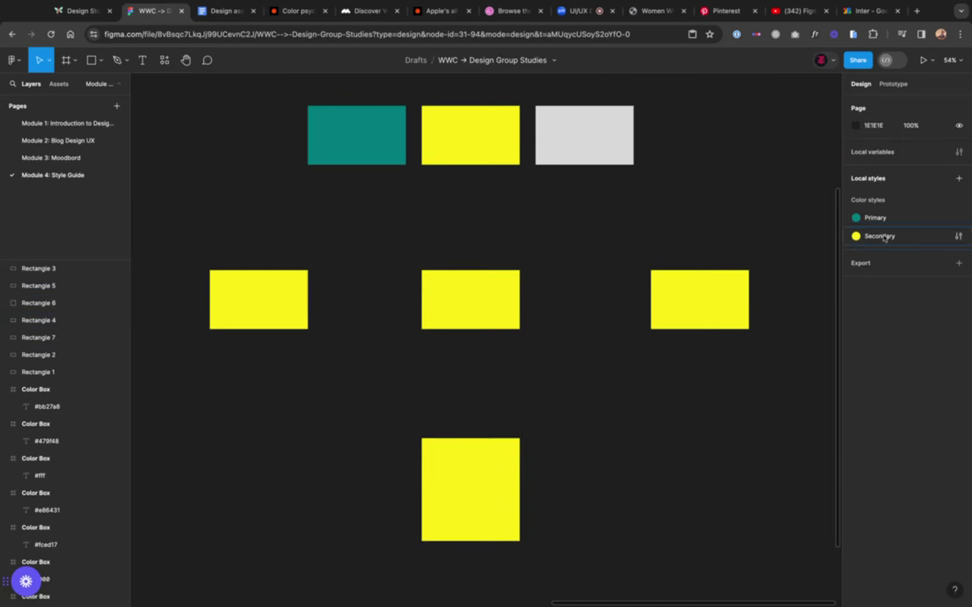
Step: Change the Secondary color style to E86431 by sampling the orange color box in the color scheme
{"action": "left_click", "coordinate": [958, 236]}
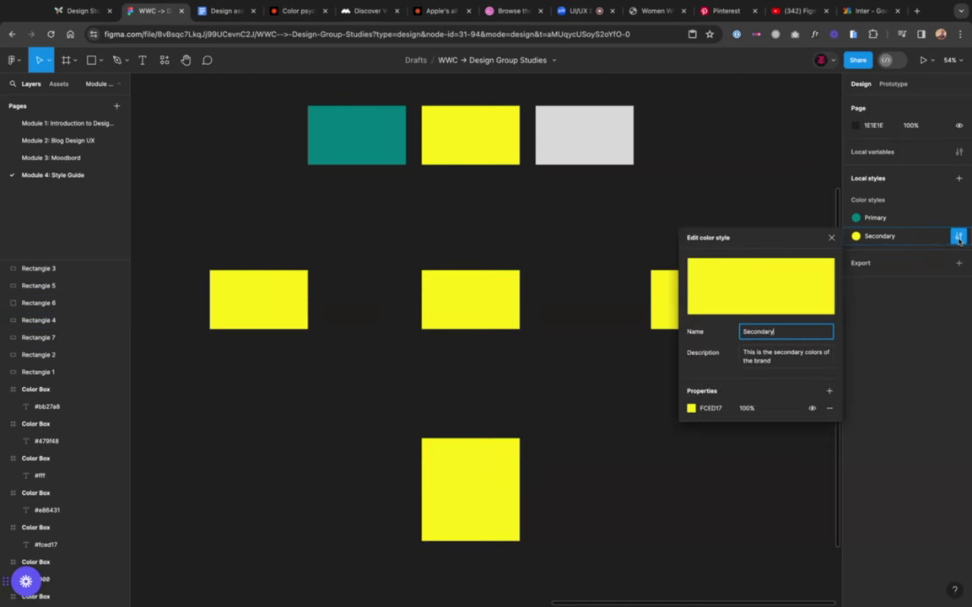
{"action": "left_click", "coordinate": [692, 409]}
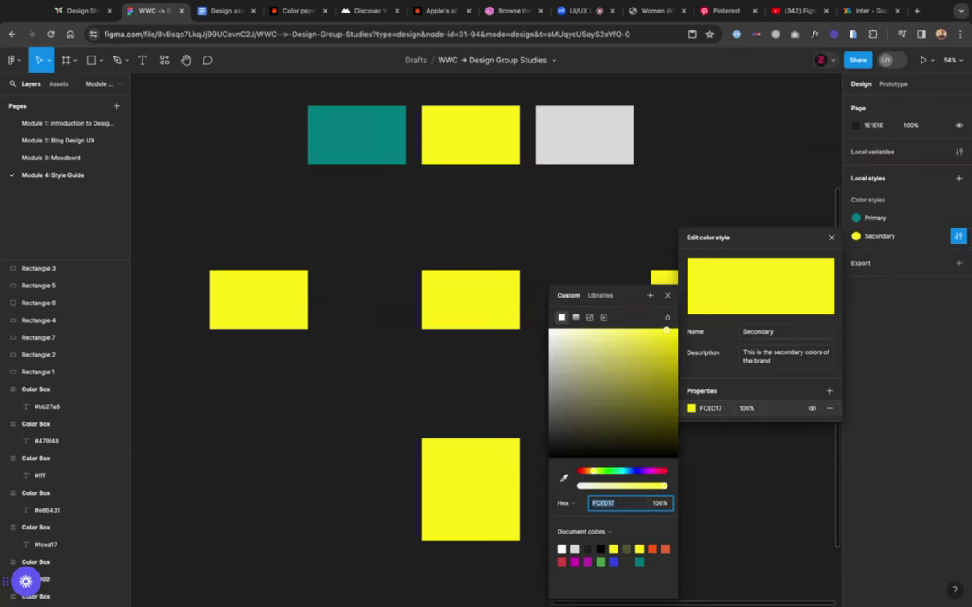
{"action": "scroll", "coordinate": [523, 386], "scroll_direction": "left", "scroll_amount": 6}
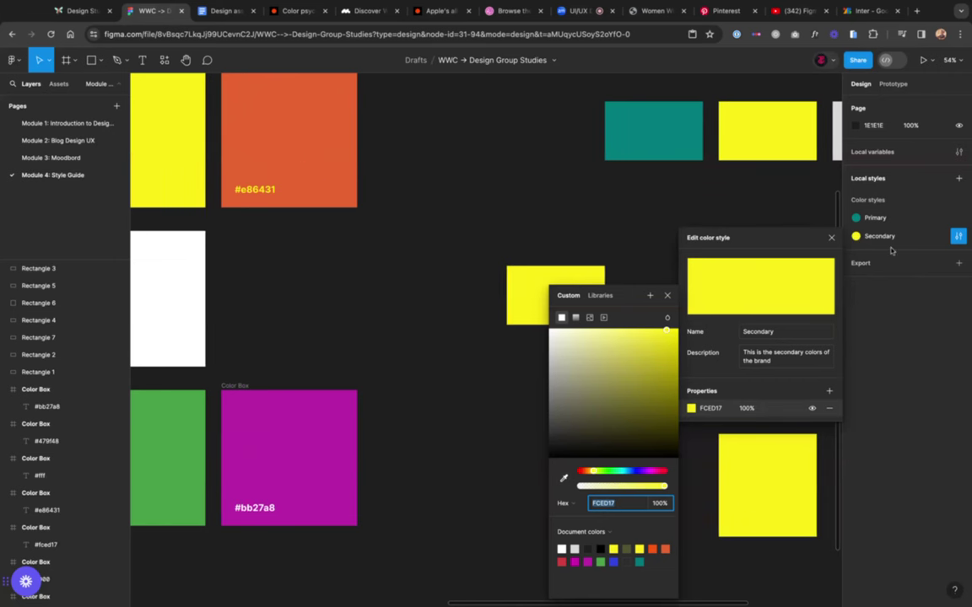
{"action": "key", "text": "i"}
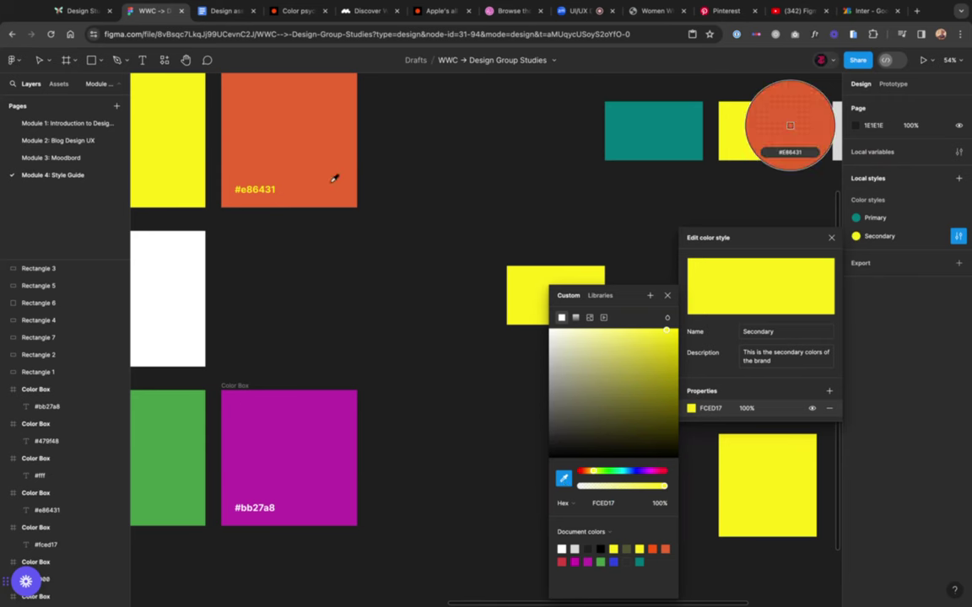
{"action": "left_click", "coordinate": [301, 160]}
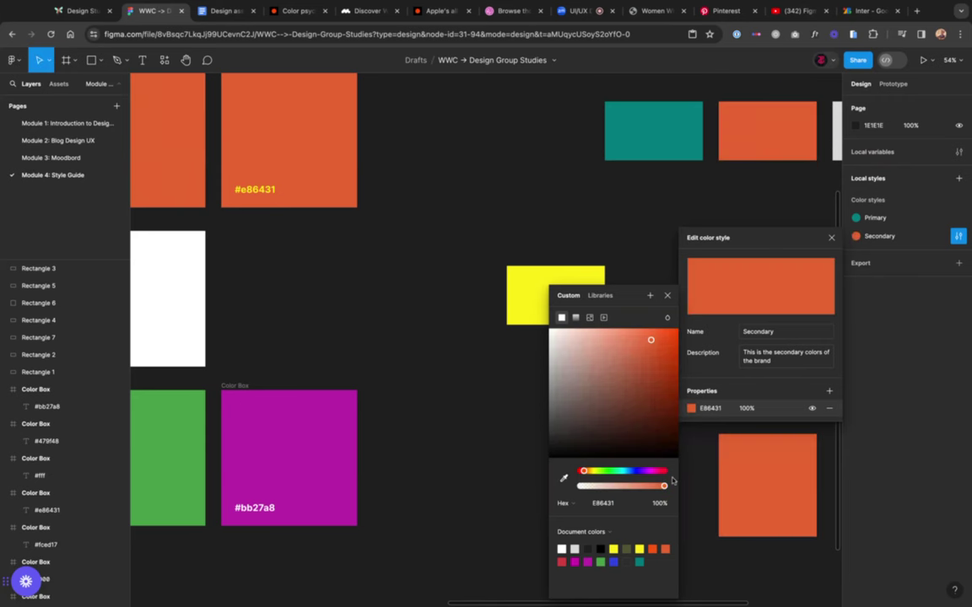
{"action": "left_click", "coordinate": [657, 228]}
Step: Compare the fill of the unlinked yellow rectangle with the style-linked fill of the tall bottom rectangle
{"action": "scroll", "coordinate": [657, 228], "scroll_direction": "right", "scroll_amount": 5}
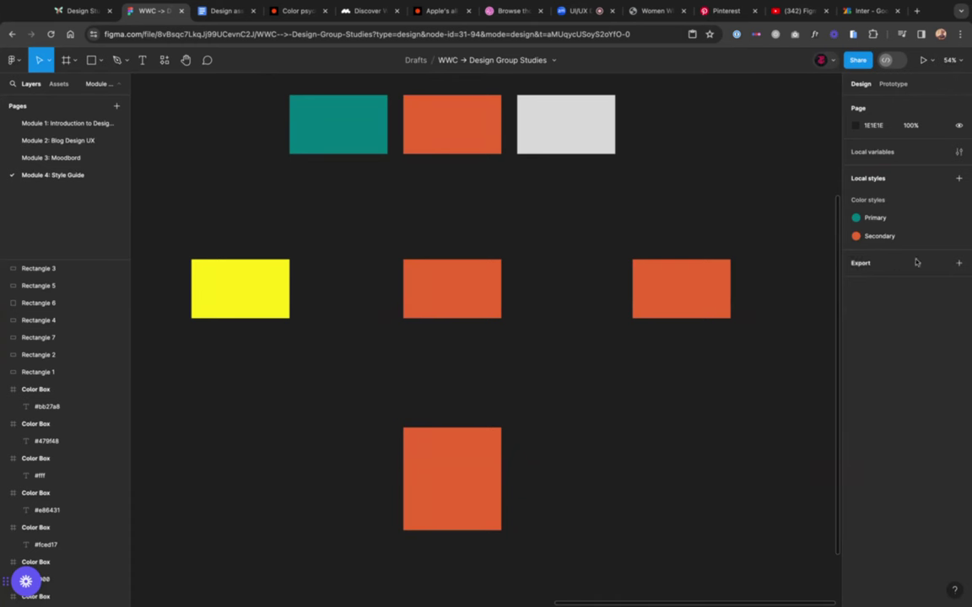
{"action": "scroll", "coordinate": [599, 189], "scroll_direction": "left", "scroll_amount": 2}
{"action": "scroll", "coordinate": [599, 189], "scroll_direction": "up", "scroll_amount": 2}
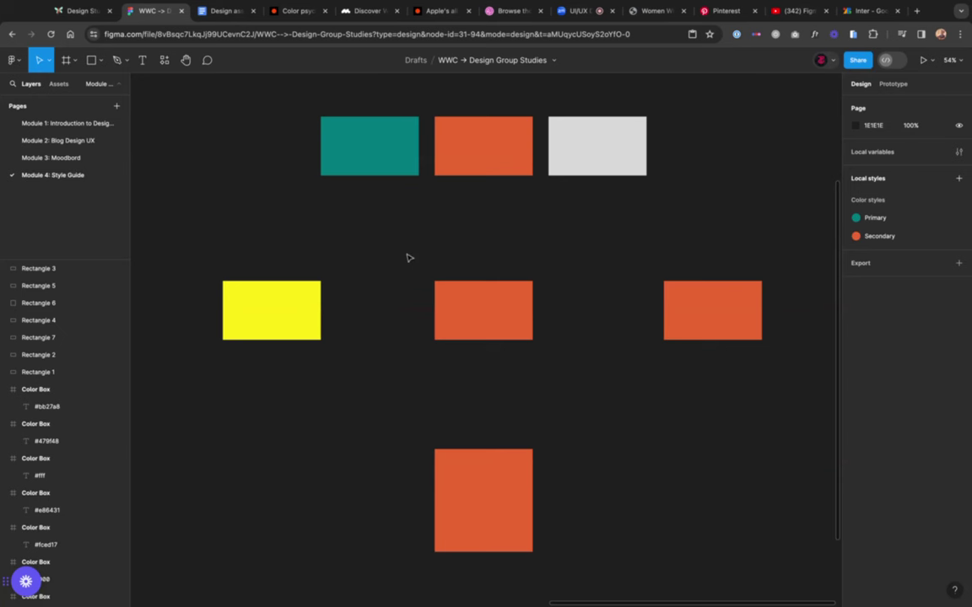
{"action": "left_click", "coordinate": [268, 331]}
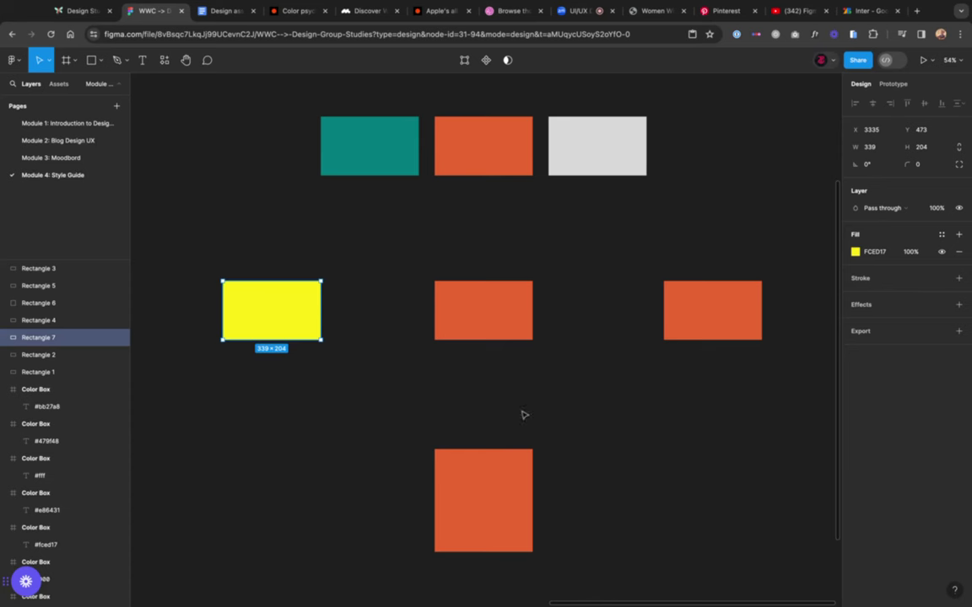
{"action": "left_click", "coordinate": [503, 539]}
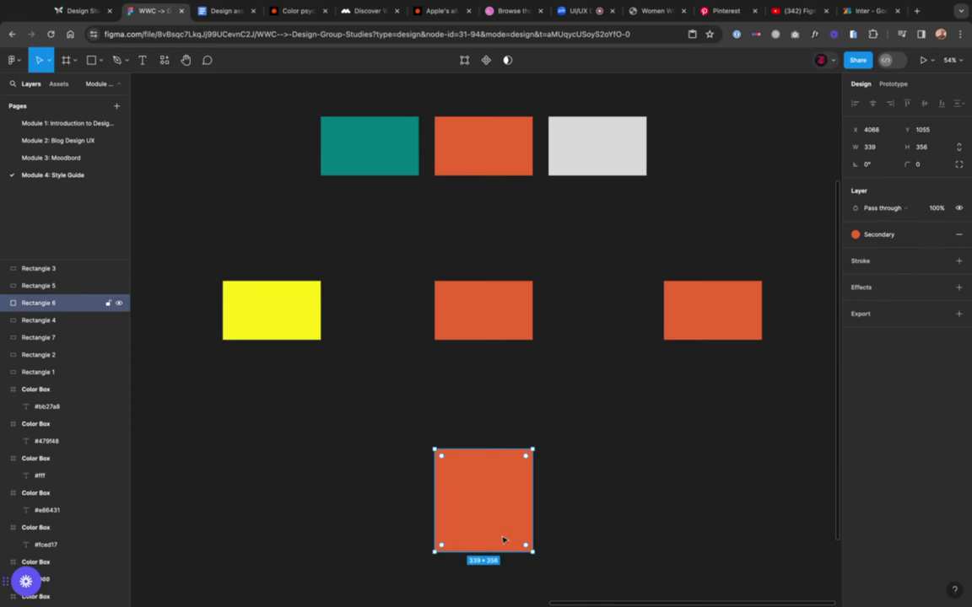
Step: On the Module 2: Blog Design UX page, apply the Secondary color style to the rectangle behind the main heading
{"action": "left_click", "coordinate": [54, 141]}
{"action": "left_click", "coordinate": [42, 545]}
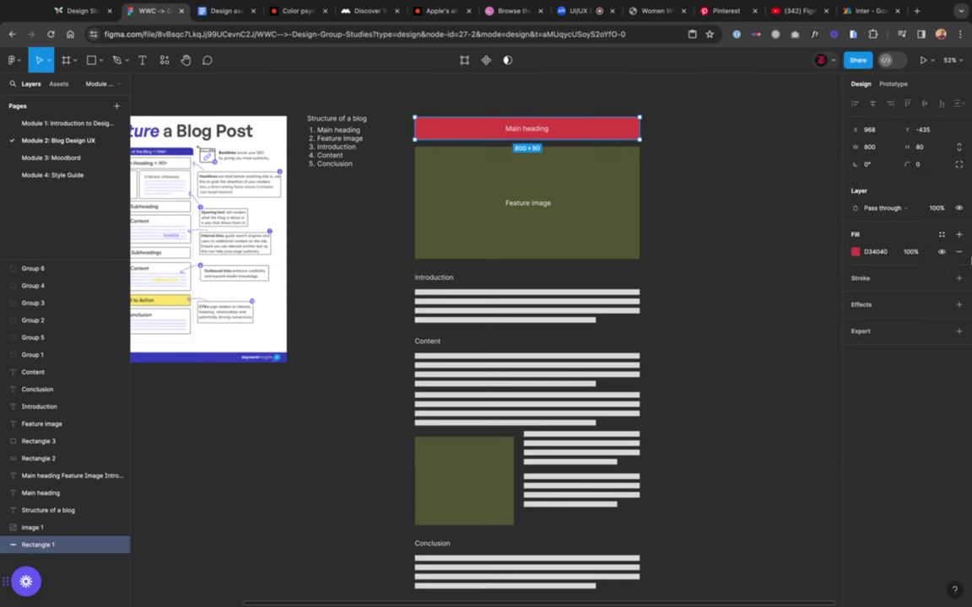
{"action": "left_click", "coordinate": [941, 235]}
{"action": "left_click", "coordinate": [748, 322]}
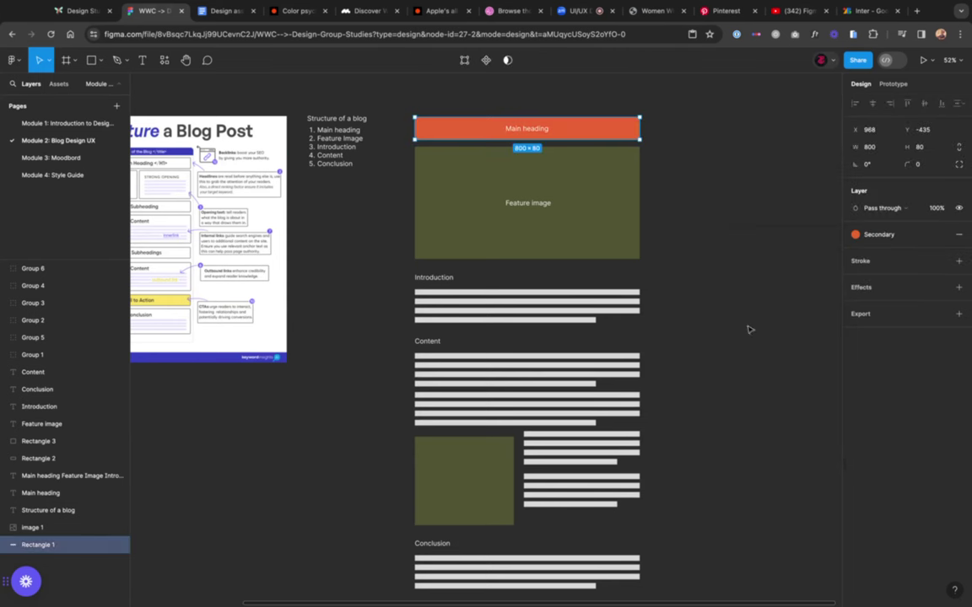
{"action": "left_click", "coordinate": [728, 189]}
{"action": "left_click", "coordinate": [888, 238]}
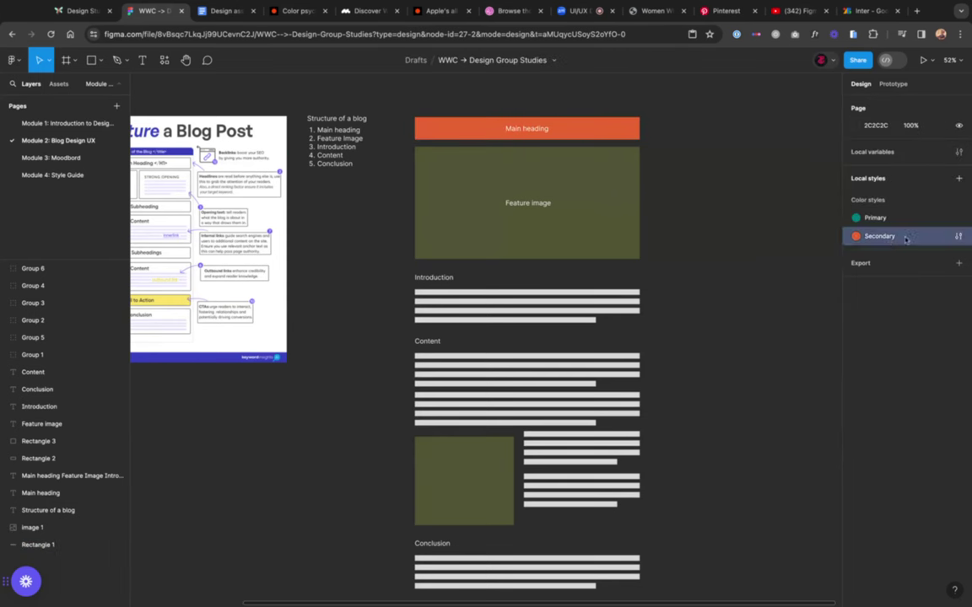
Step: On the Module 4: Style Guide page, change the Secondary color style back to yellow by sampling the unlinked yellow rectangle
{"action": "left_click", "coordinate": [47, 174]}
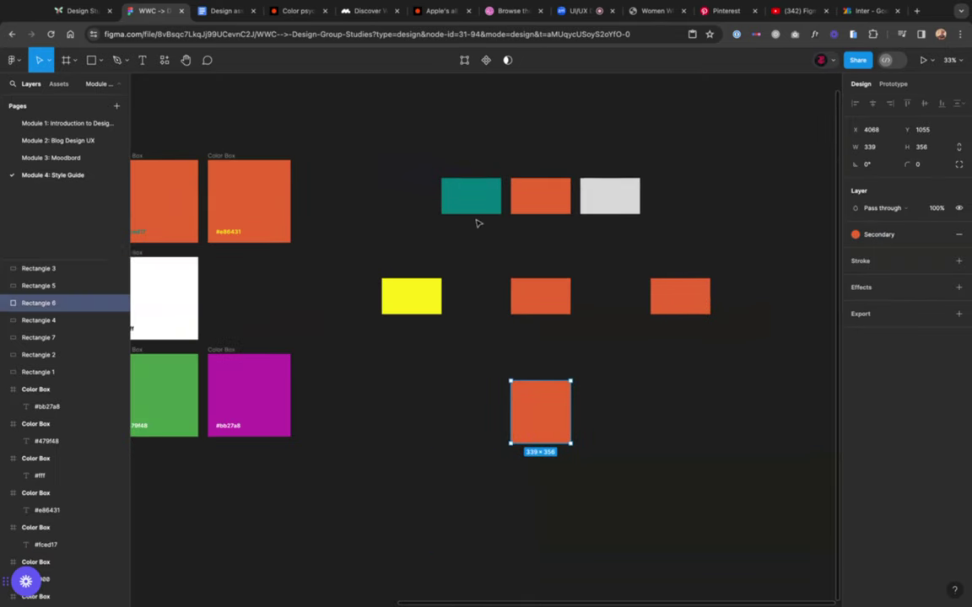
{"action": "left_click", "coordinate": [912, 235]}
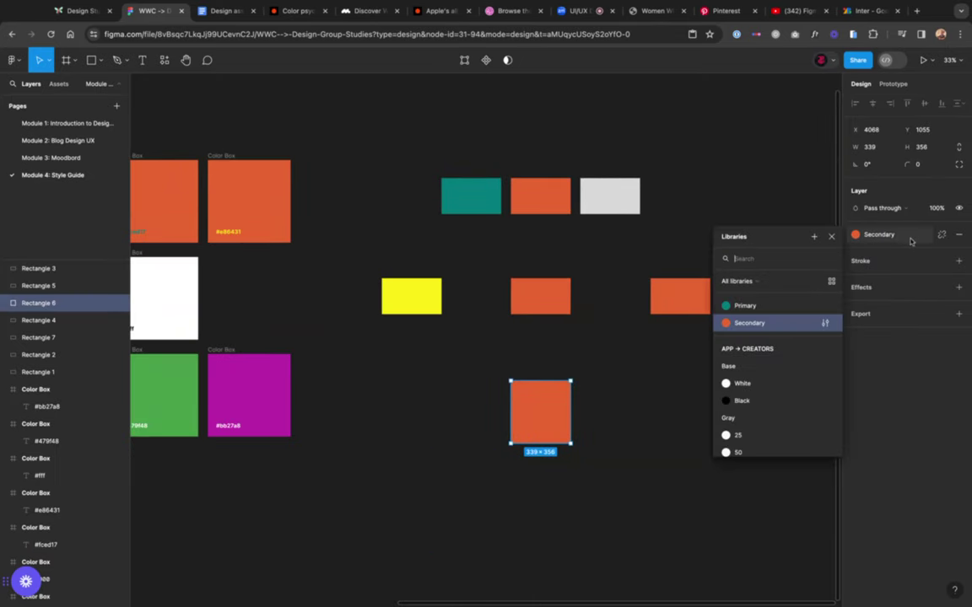
{"action": "left_click", "coordinate": [826, 323]}
{"action": "left_click", "coordinate": [563, 496]}
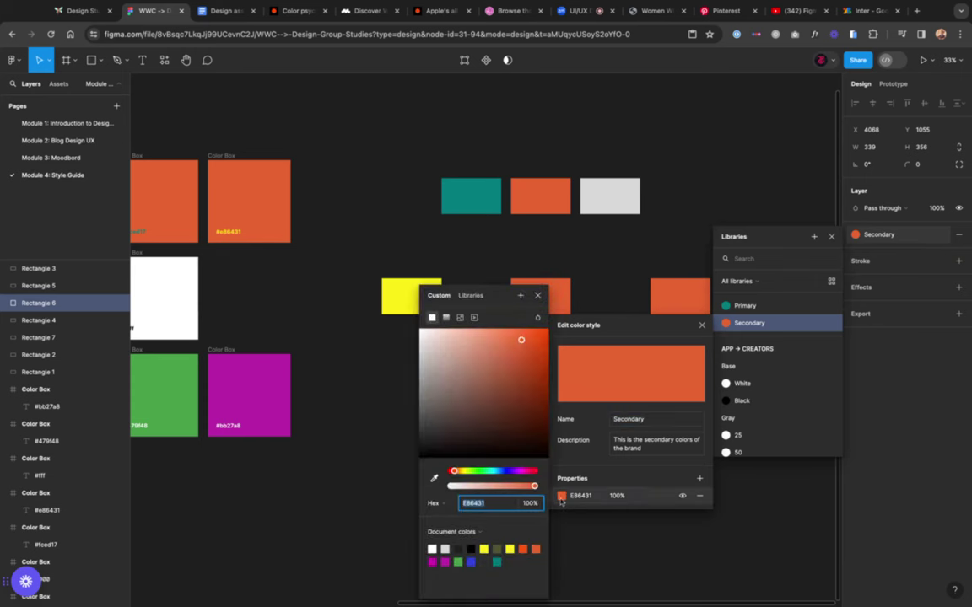
{"action": "key", "text": "i"}
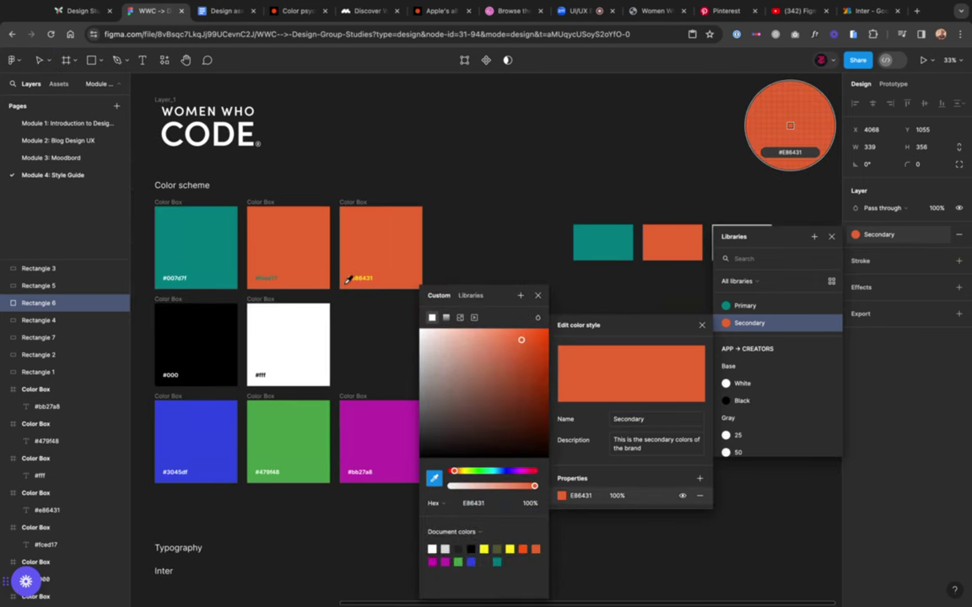
{"action": "scroll", "coordinate": [346, 278], "scroll_direction": "down", "scroll_amount": 1}
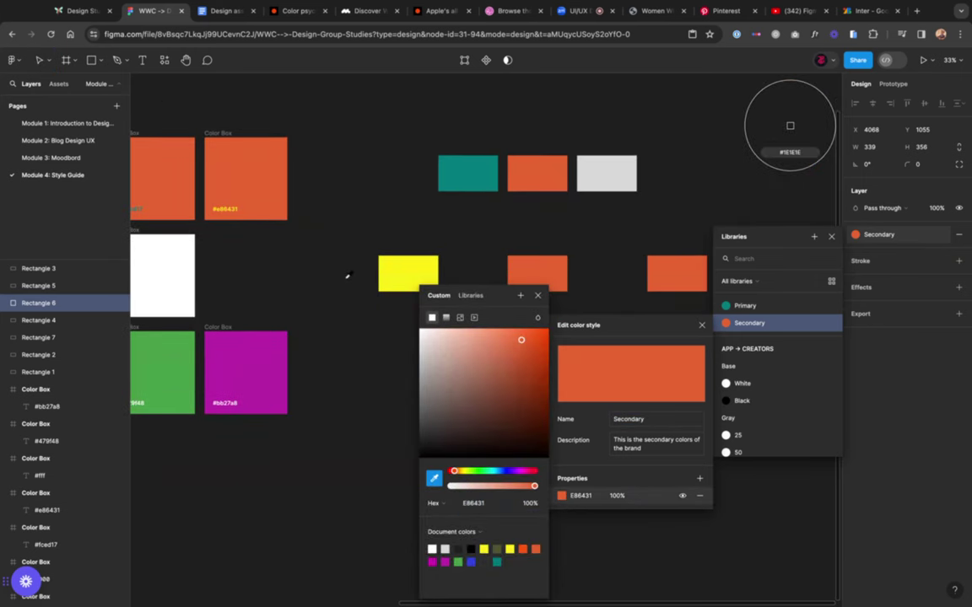
{"action": "left_click", "coordinate": [396, 271]}
{"action": "left_click", "coordinate": [386, 193]}
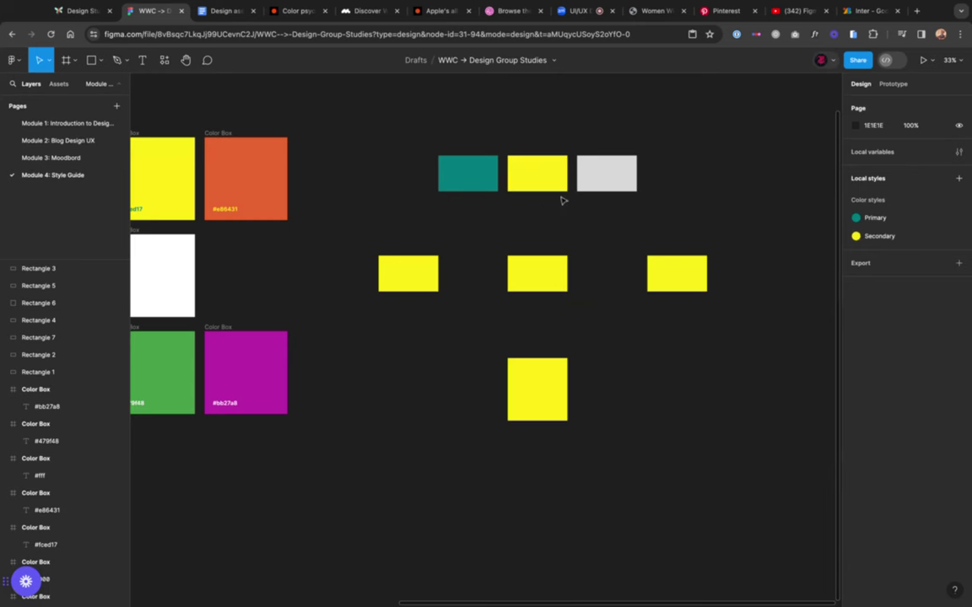
Step: On the Module 2: Blog Design UX page, switch the rectangle behind the main heading to the Primary color style
{"action": "scroll", "coordinate": [390, 212], "scroll_direction": "left", "scroll_amount": 3}
{"action": "scroll", "coordinate": [389, 213], "scroll_direction": "up", "scroll_amount": 1}
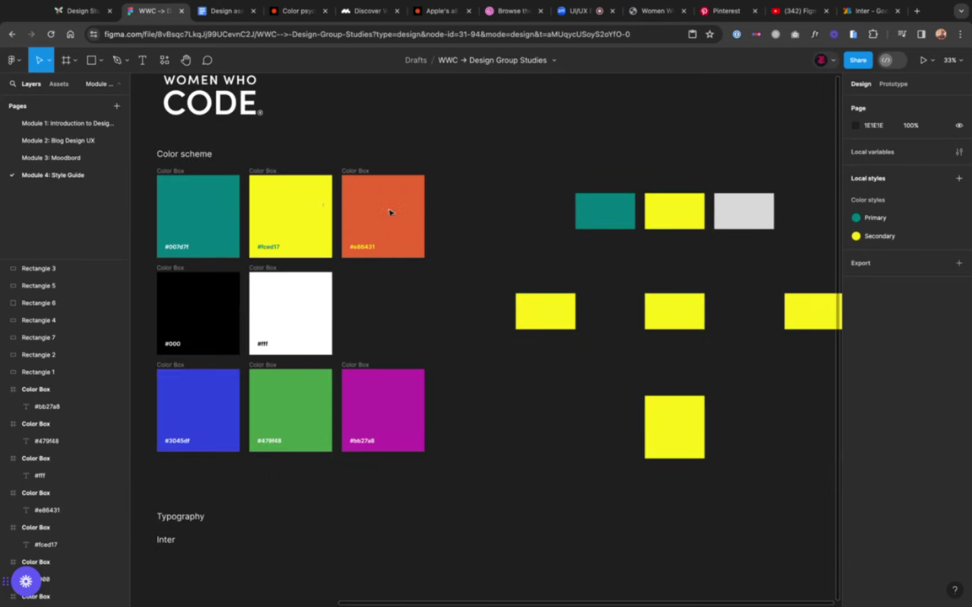
{"action": "left_click", "coordinate": [80, 124]}
{"action": "left_click", "coordinate": [74, 158]}
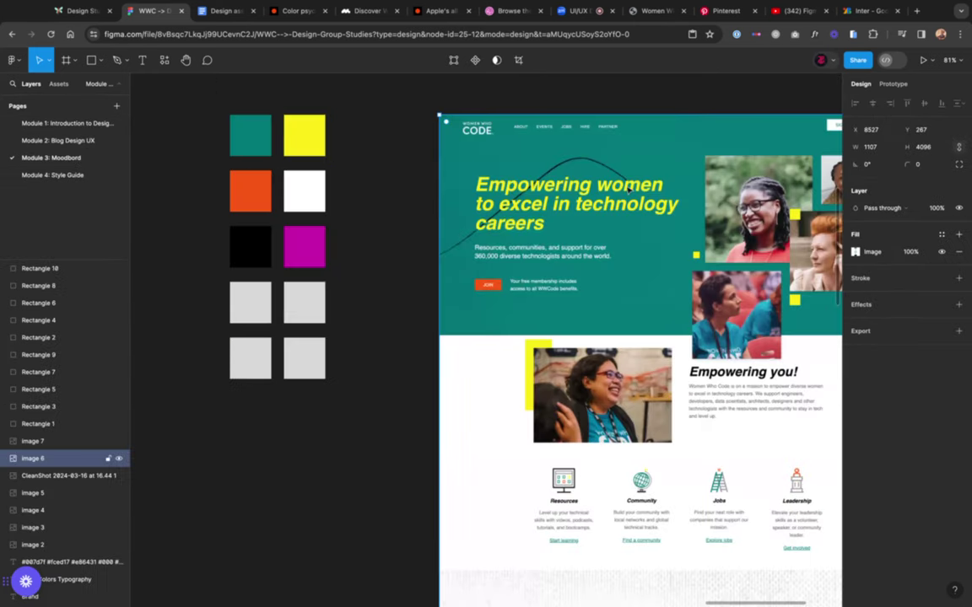
{"action": "left_click", "coordinate": [67, 140]}
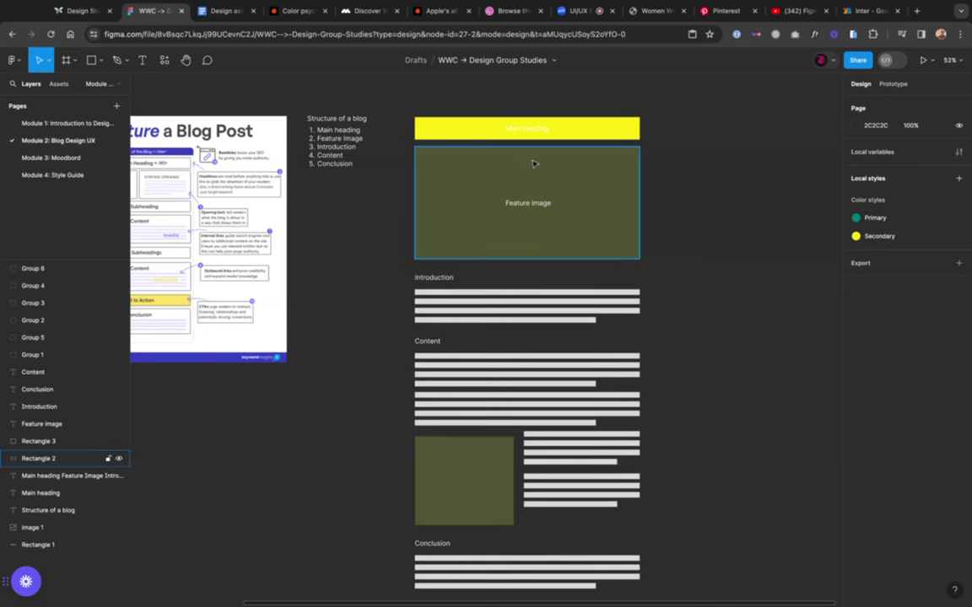
{"action": "left_click", "coordinate": [584, 132]}
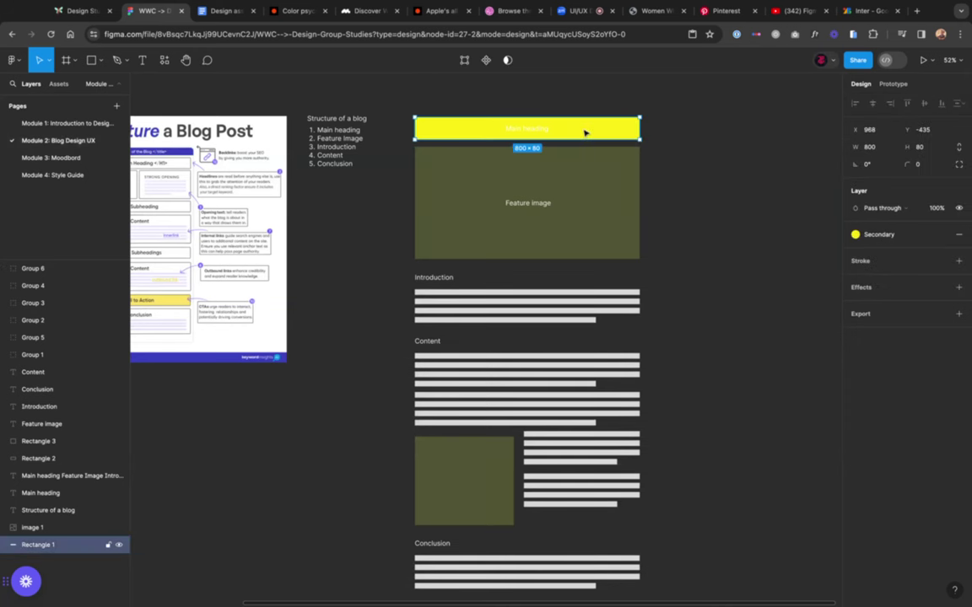
{"action": "left_click", "coordinate": [877, 234]}
{"action": "left_click", "coordinate": [751, 309]}
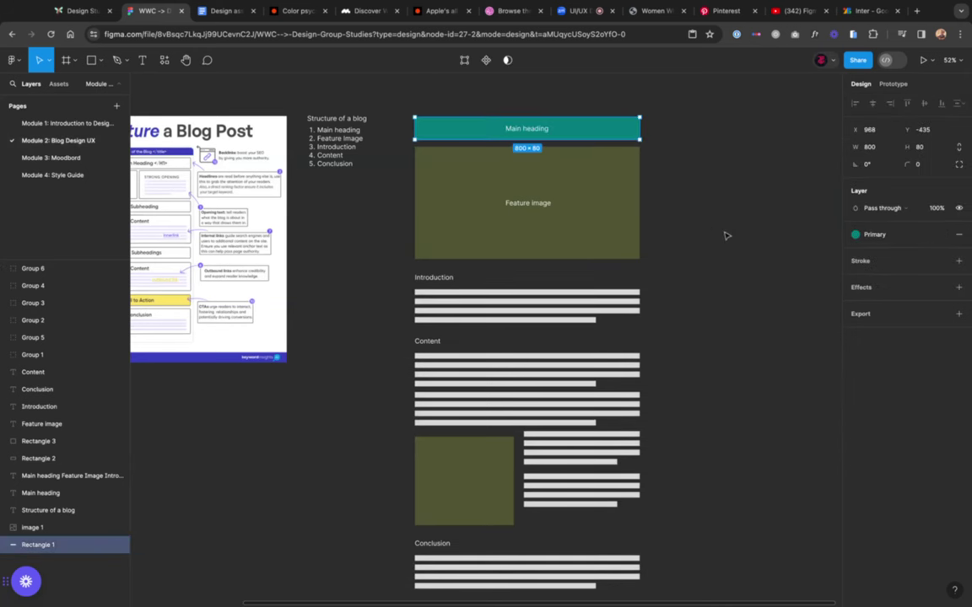